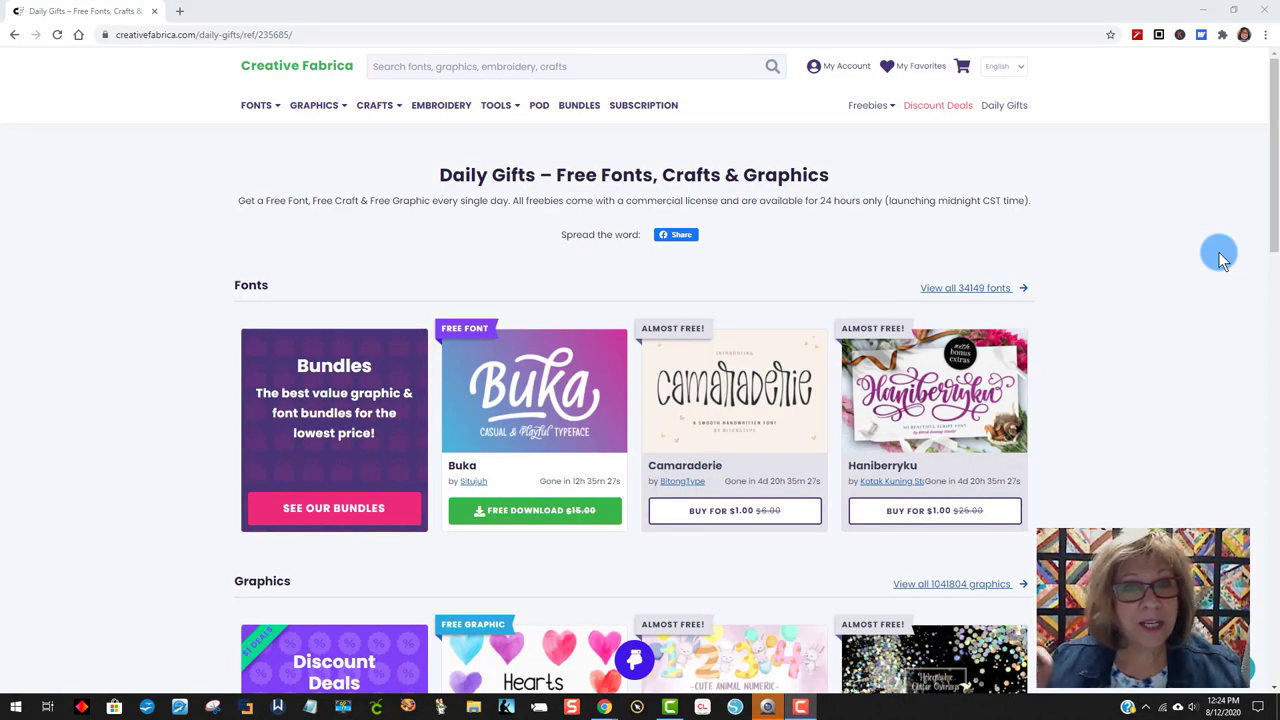
- Download the free Difficult Roads craft file from the Crafts row of Creative Fabrica's Daily Gifts
scroll(1200, 275, "down", 3)
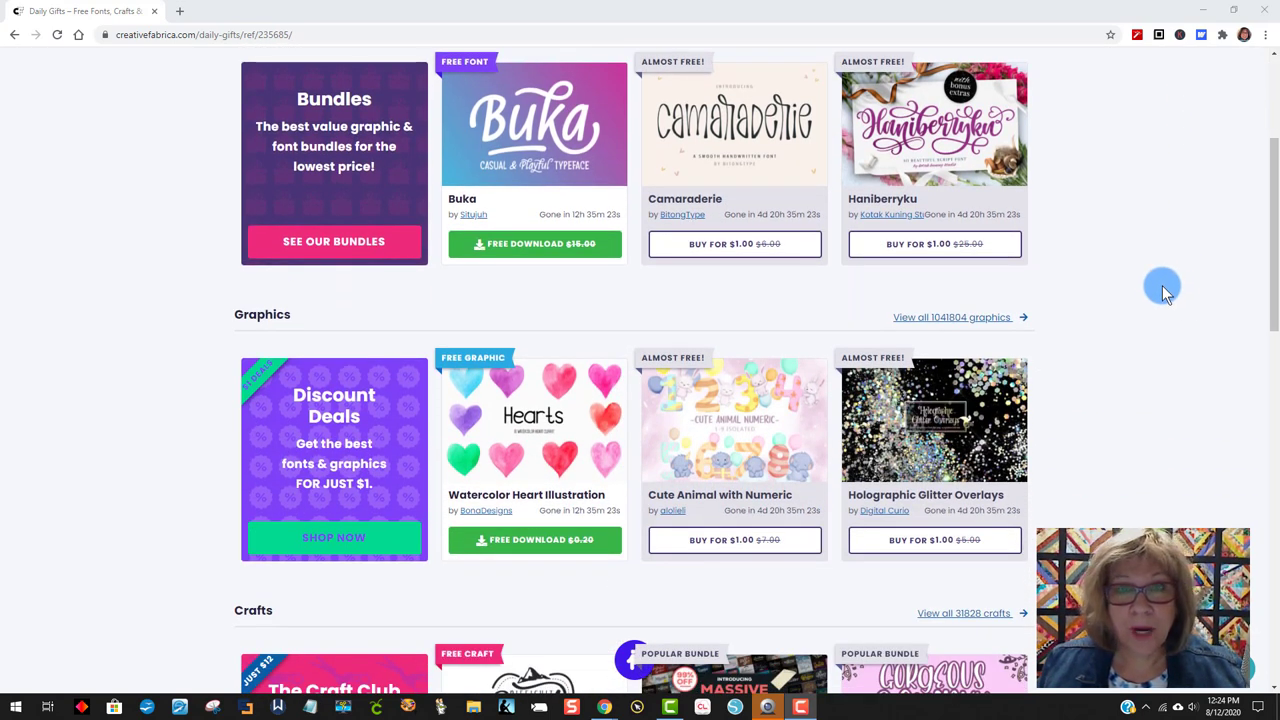
scroll(1168, 294, "down", 2)
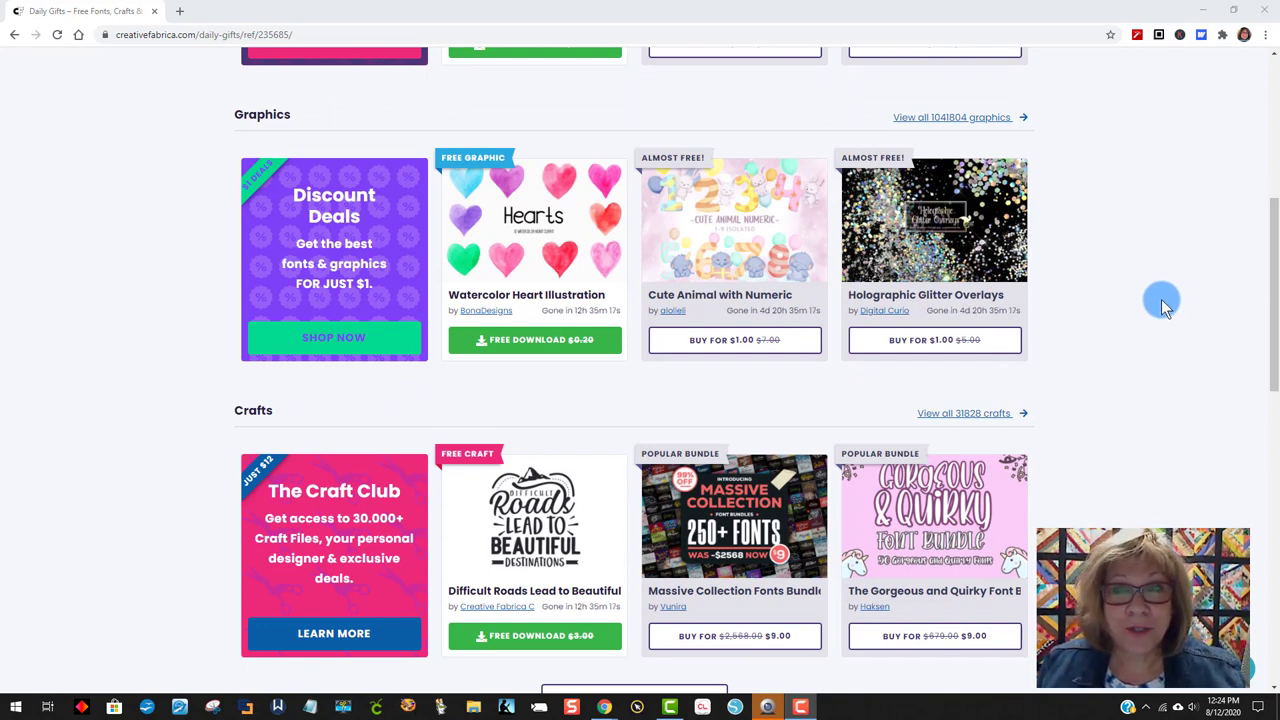
scroll(1163, 305, "down", 2)
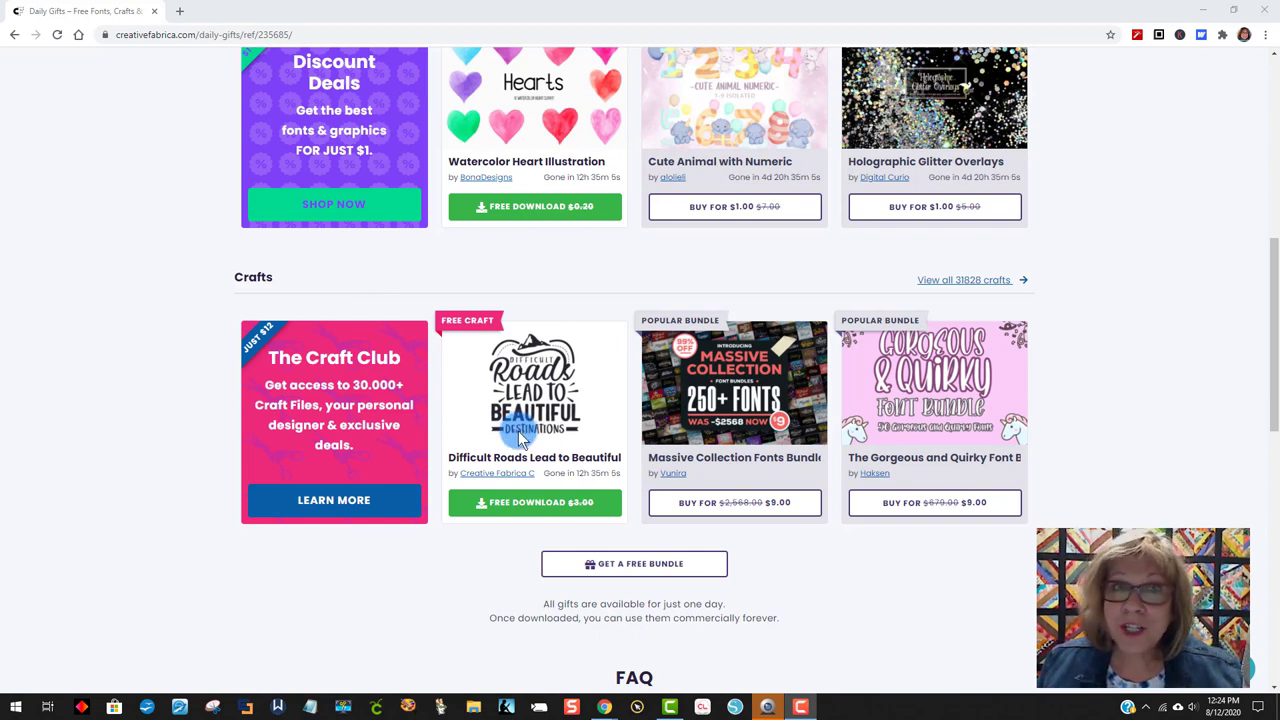
left_click(528, 502)
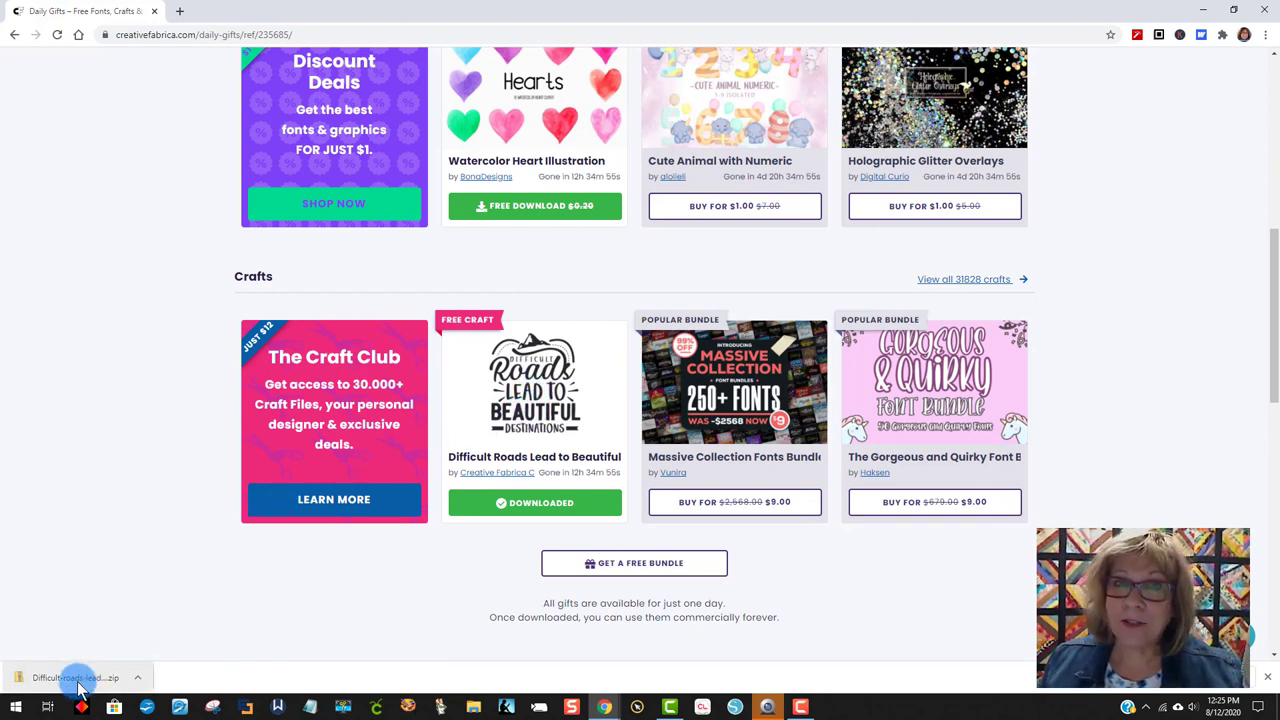
- Extract all files from the Difficult Roads zip into its suggested Downloads folder
left_click(76, 678)
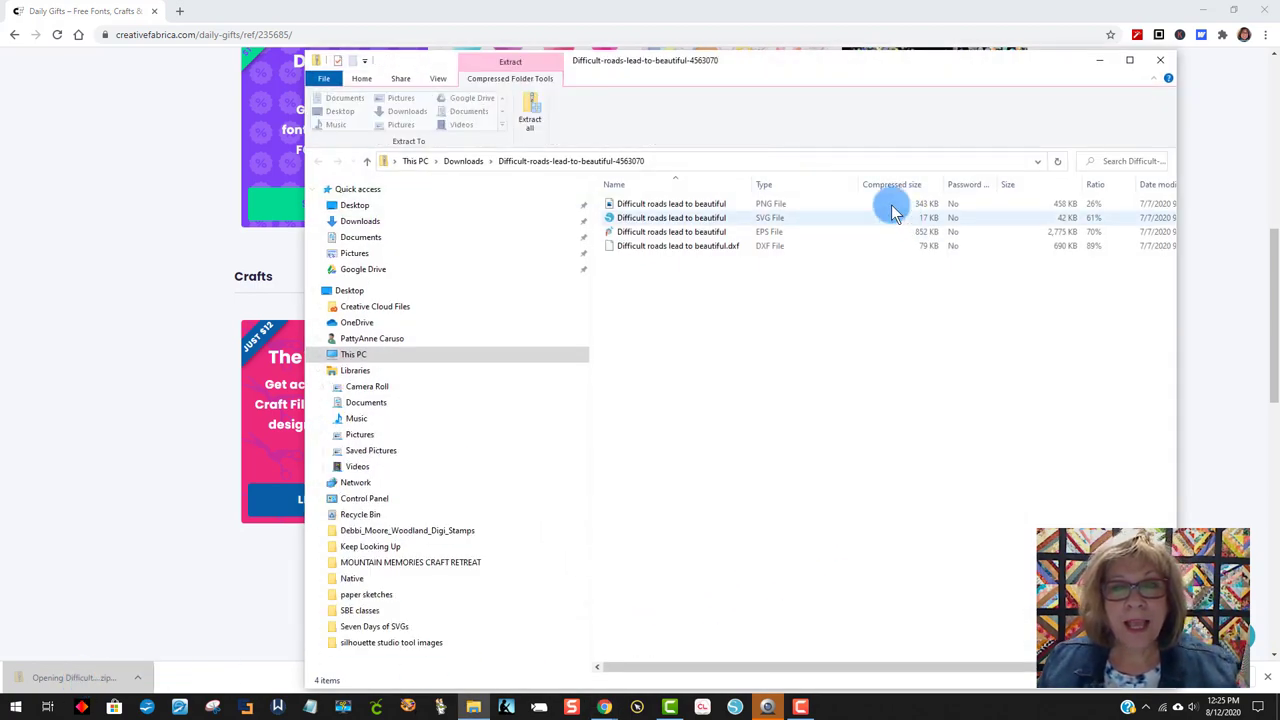
left_click_drag(849, 69, 766, 34)
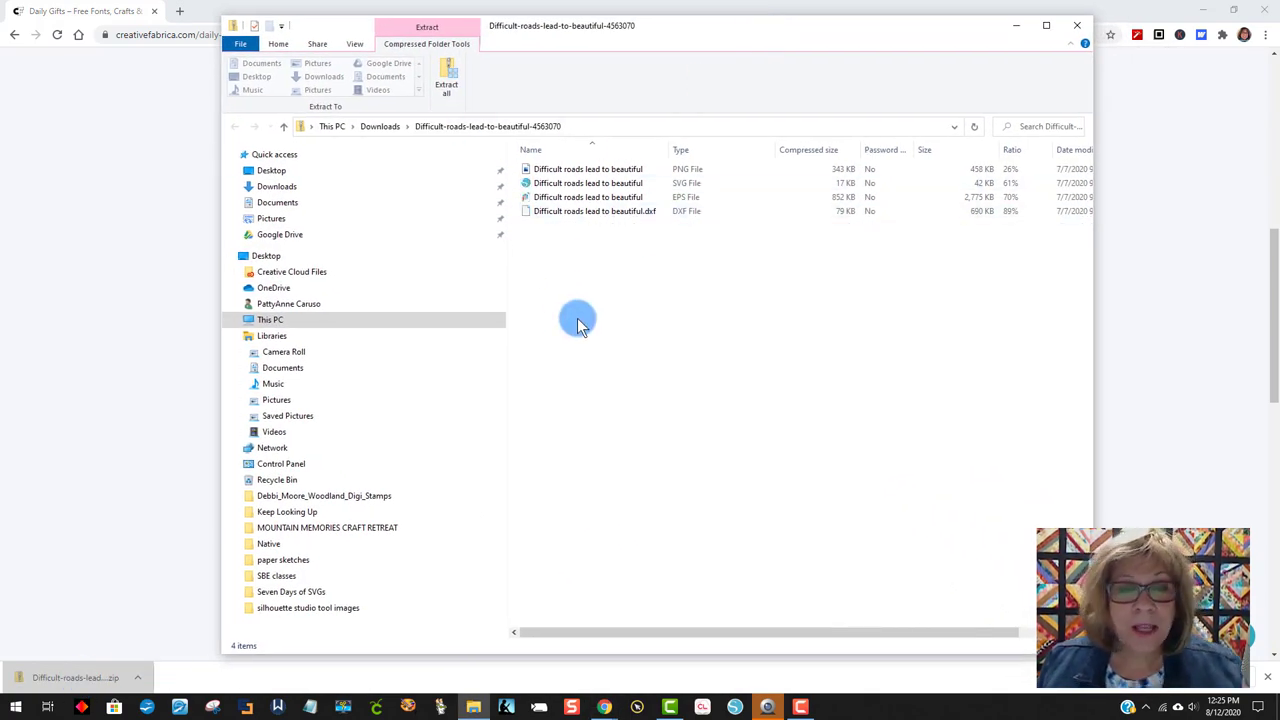
left_click(452, 84)
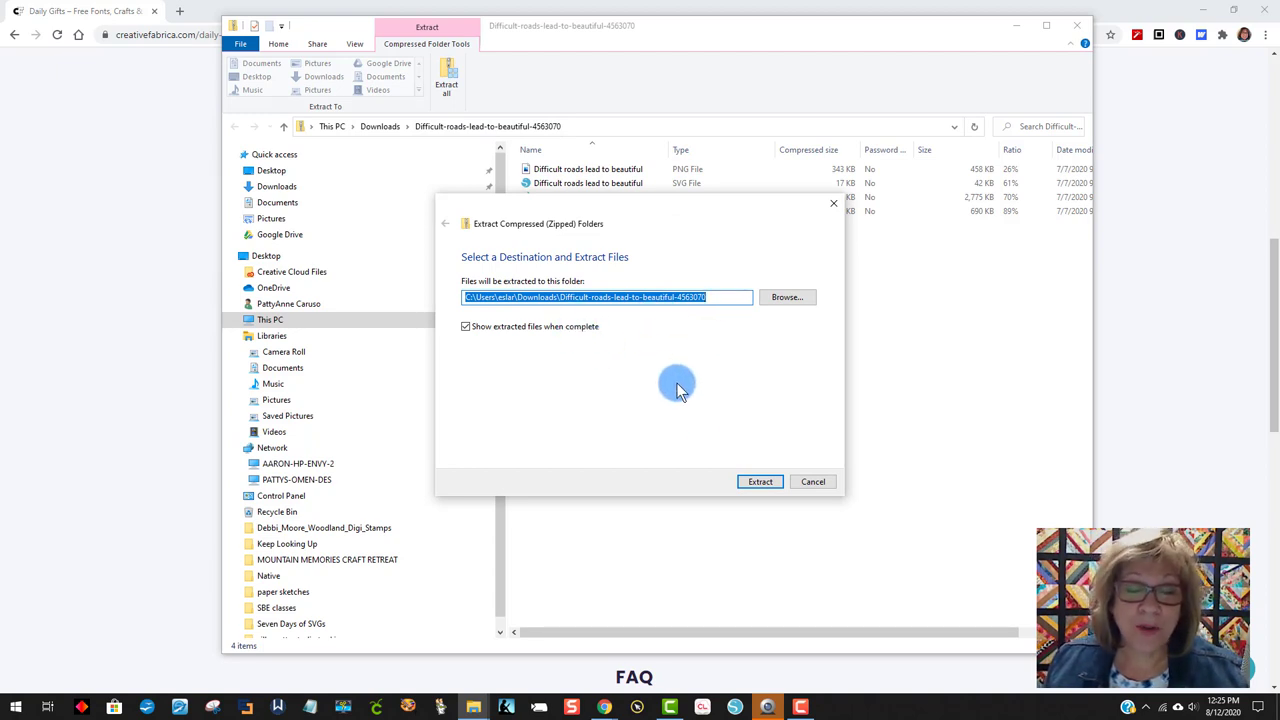
left_click(764, 483)
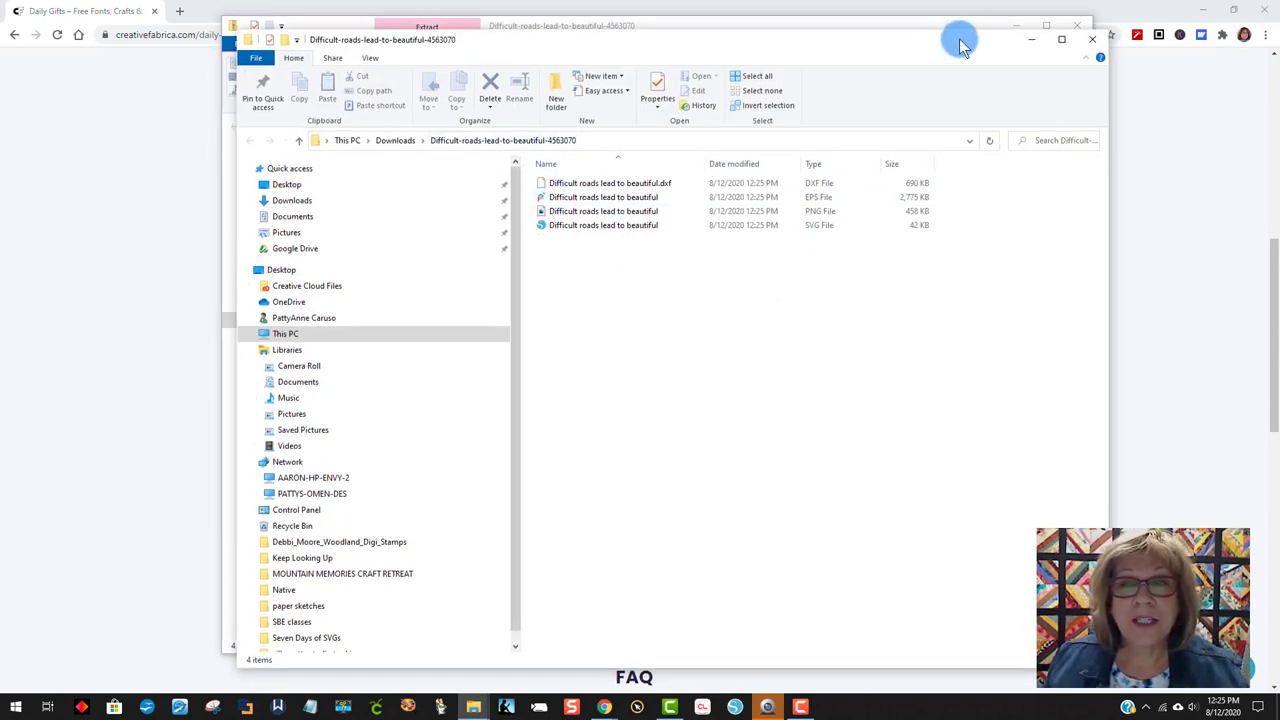
left_click(1080, 30)
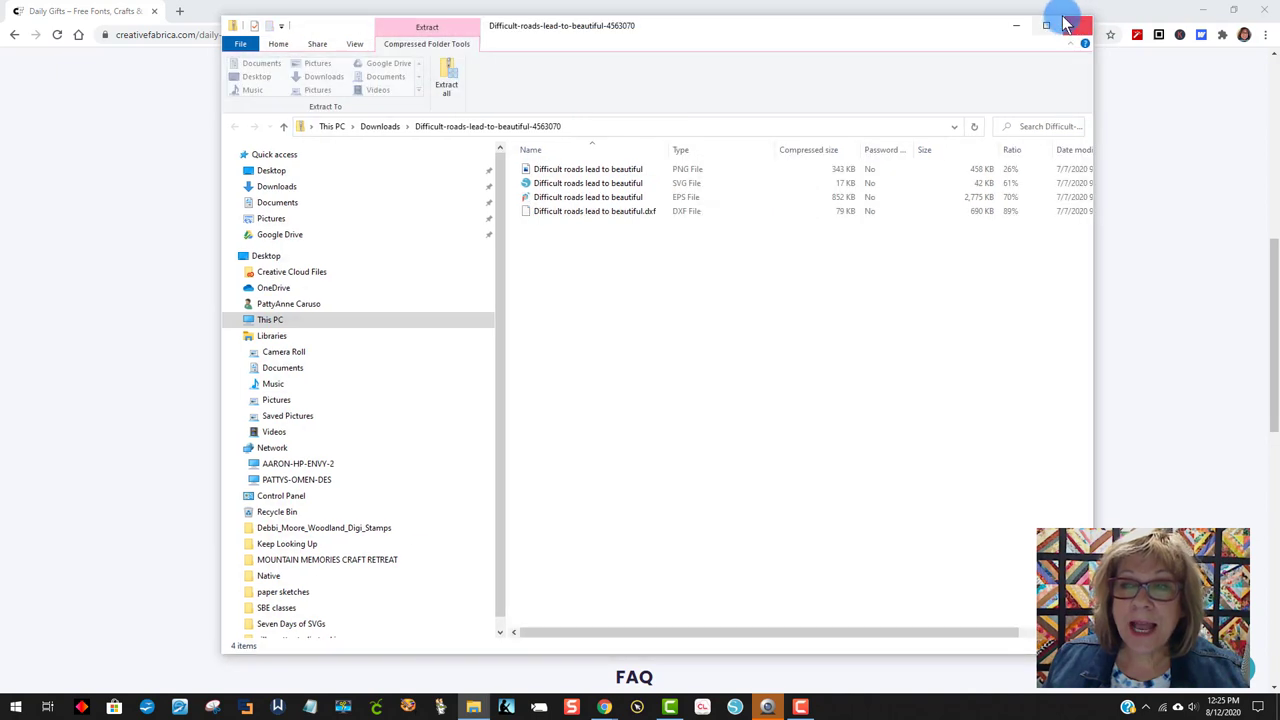
left_click(715, 705)
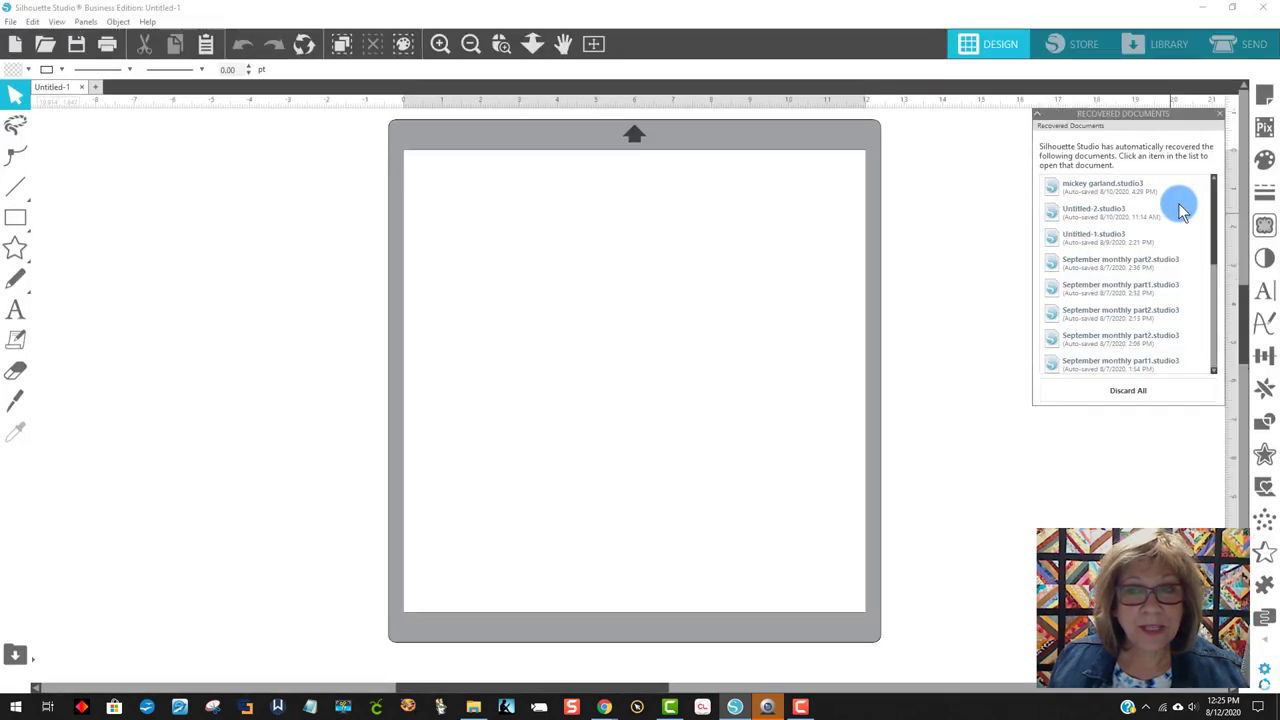
- Merge the Difficult Roads PNG from the Downloads folder onto the blank page
left_click(1222, 118)
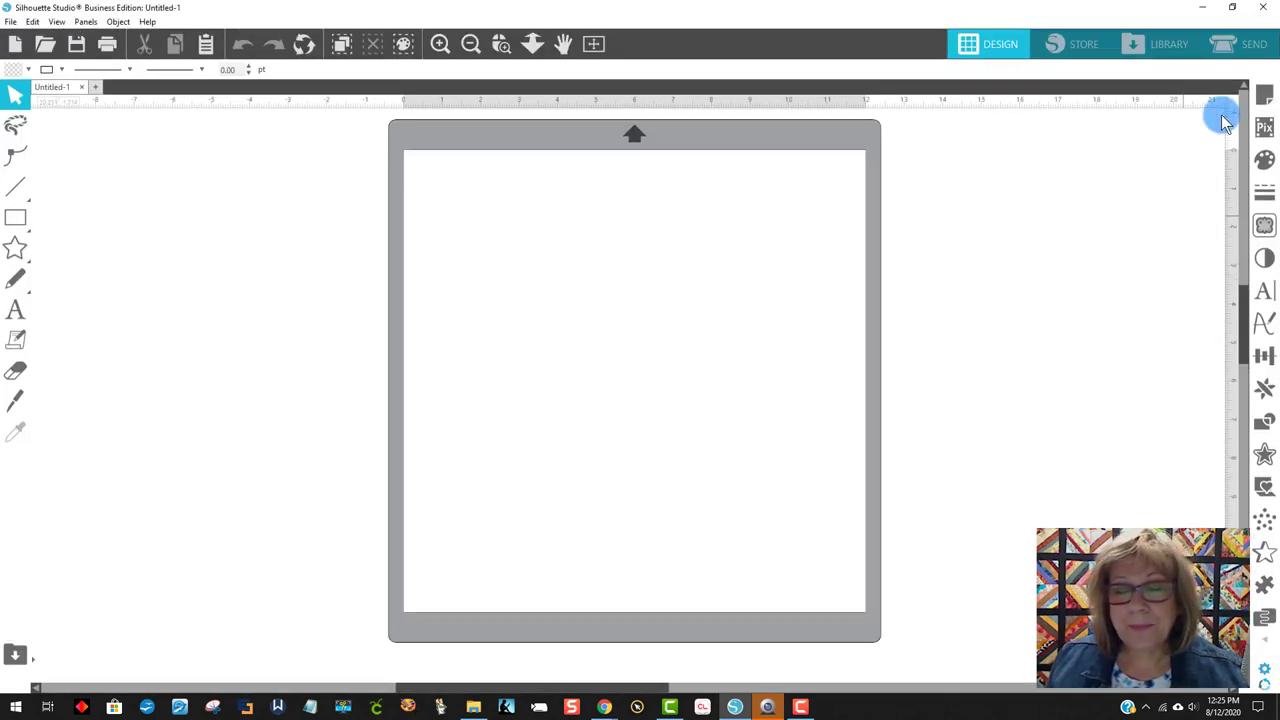
left_click(10, 22)
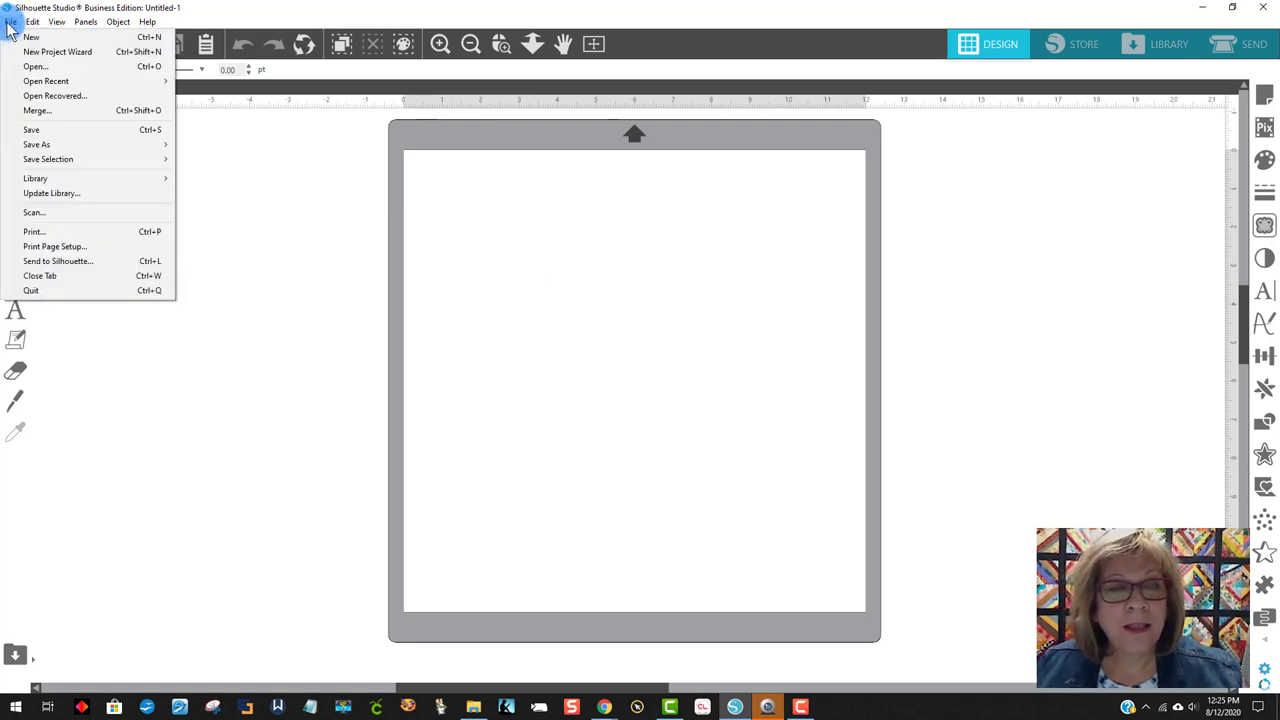
left_click(48, 112)
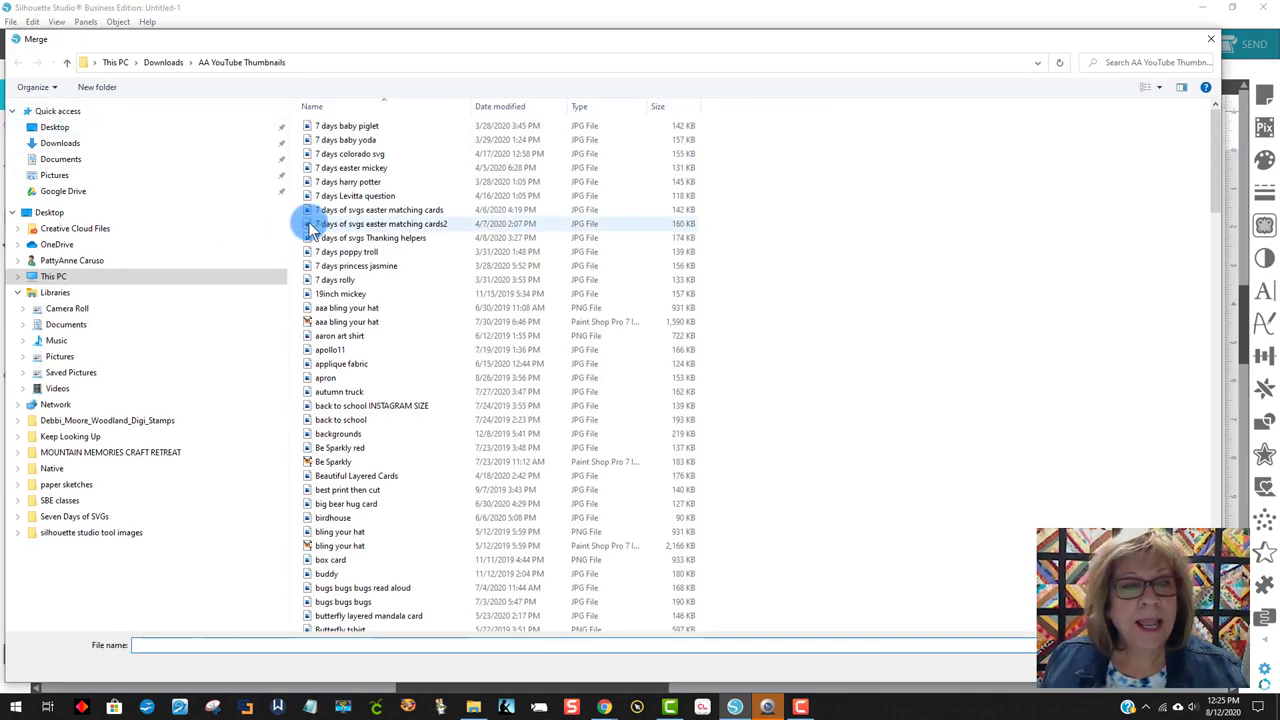
left_click(59, 143)
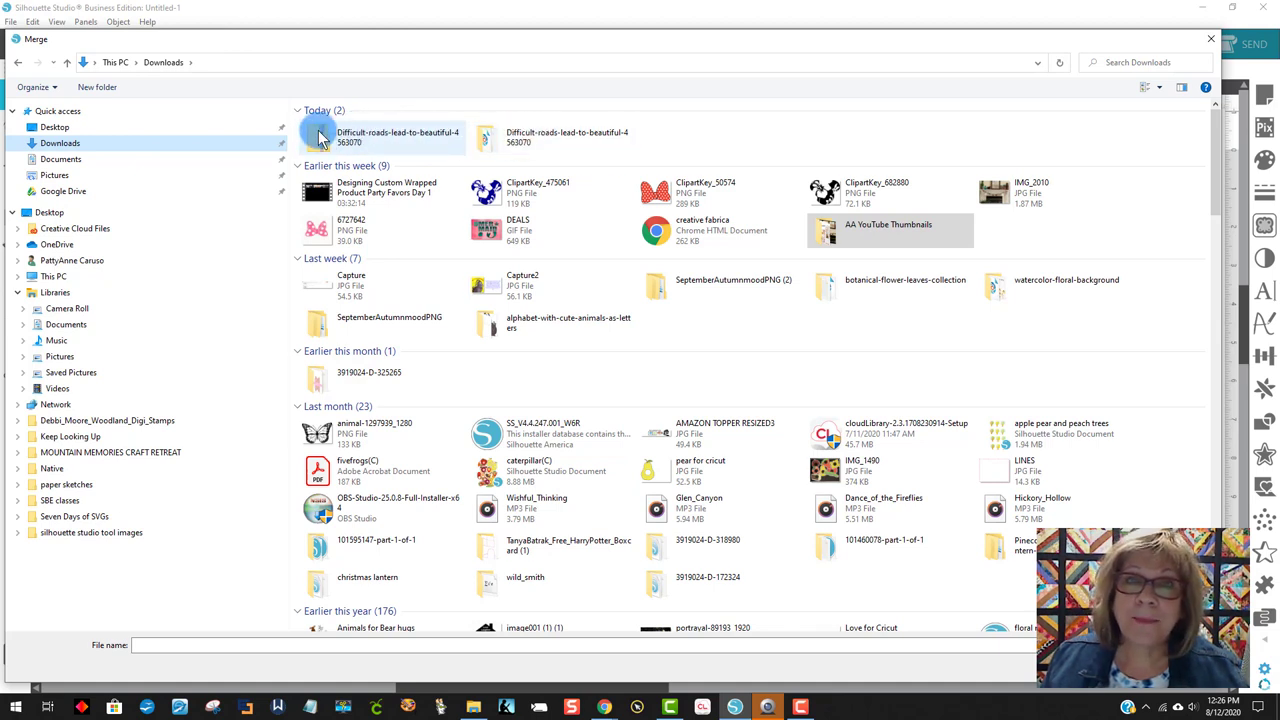
double_click(543, 142)
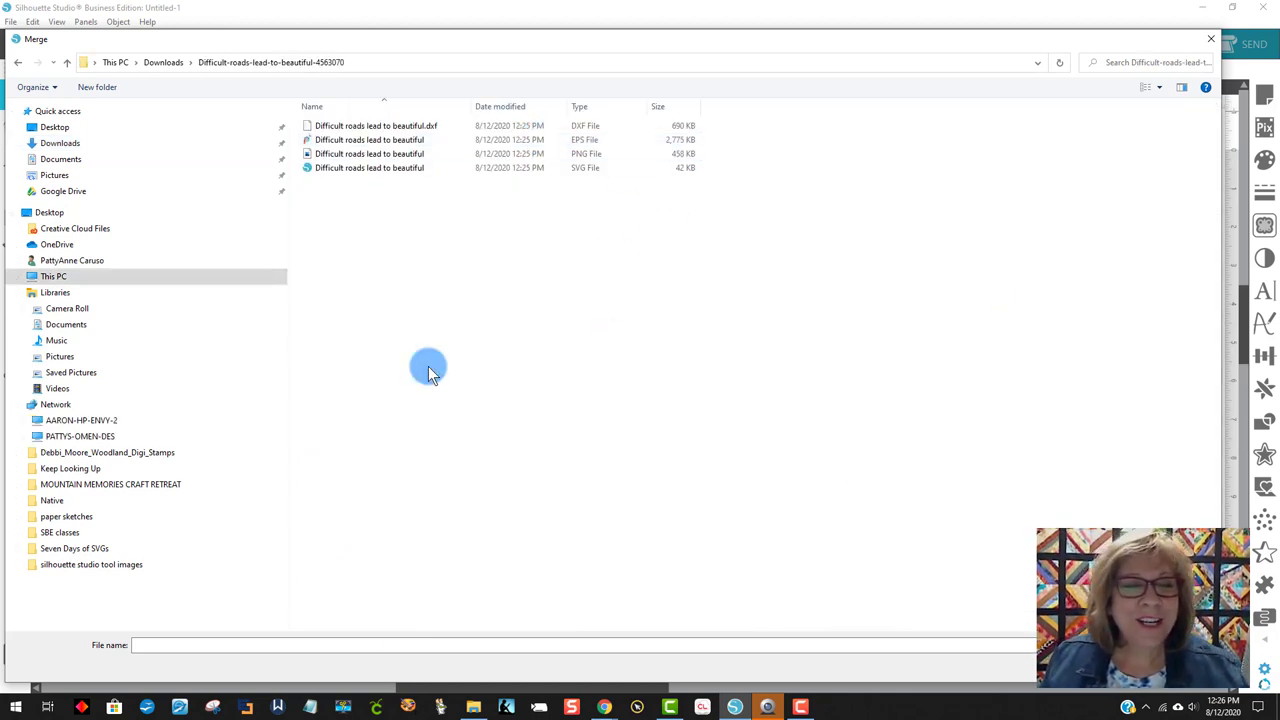
double_click(593, 158)
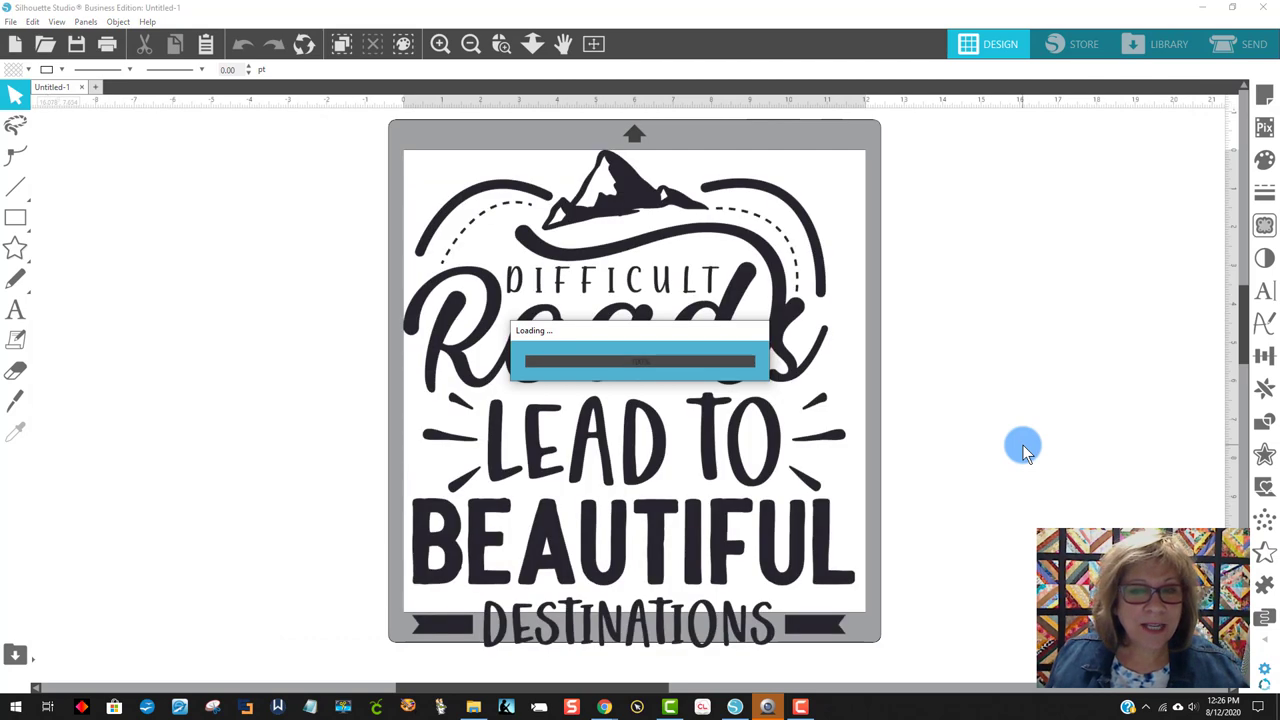
- Scale the Difficult Roads design down to fit the mat and nudge it into place
left_click(838, 570)
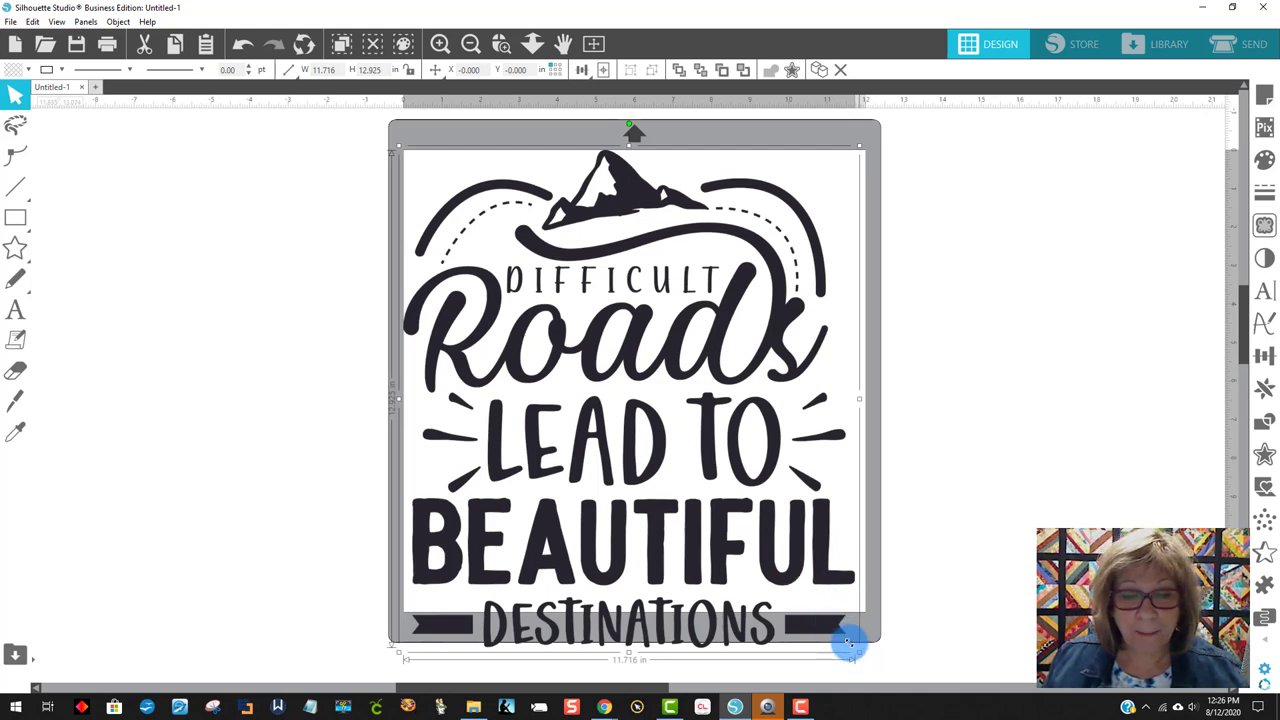
left_click(908, 659)
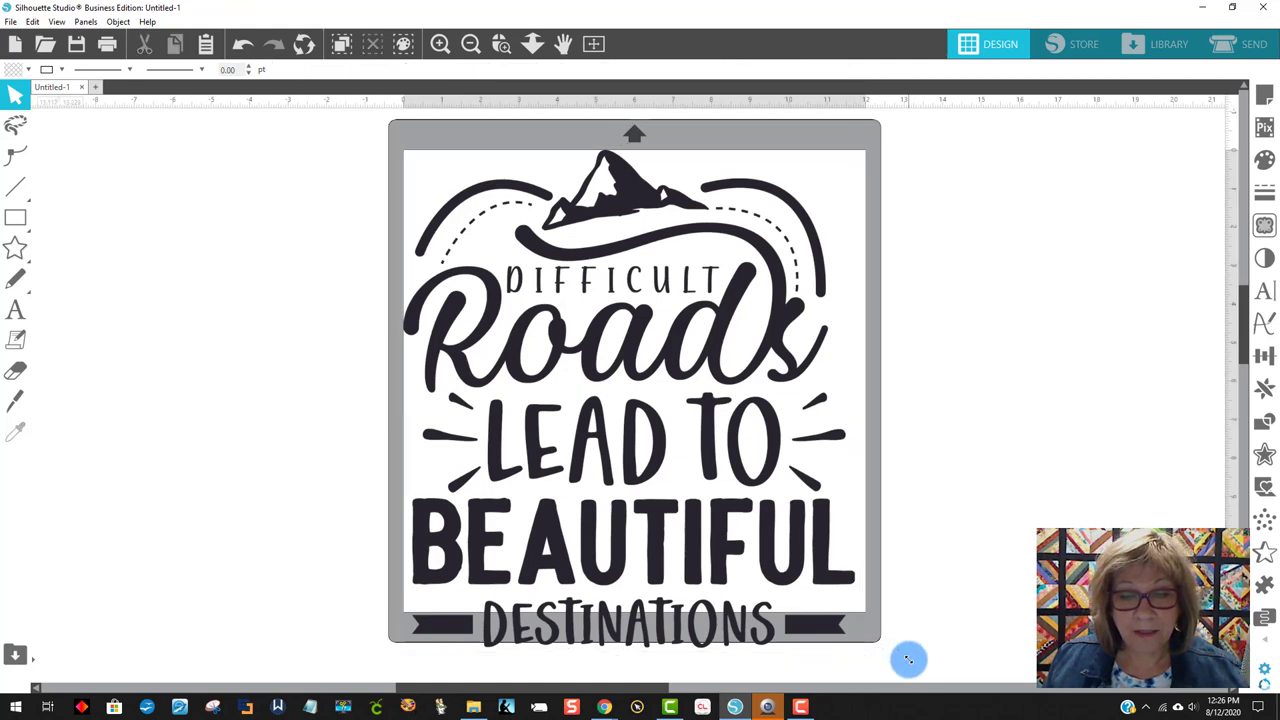
left_click(838, 628)
left_click_drag(860, 652, 810, 600)
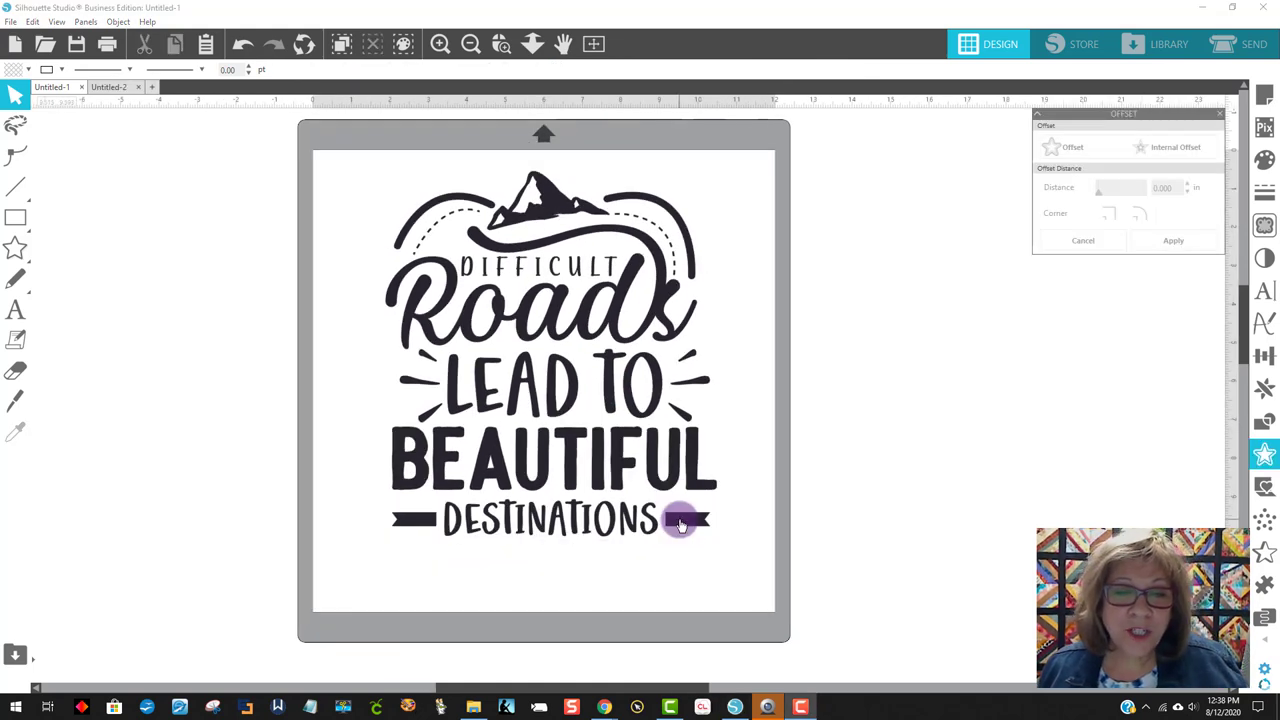
left_click_drag(671, 471, 666, 480)
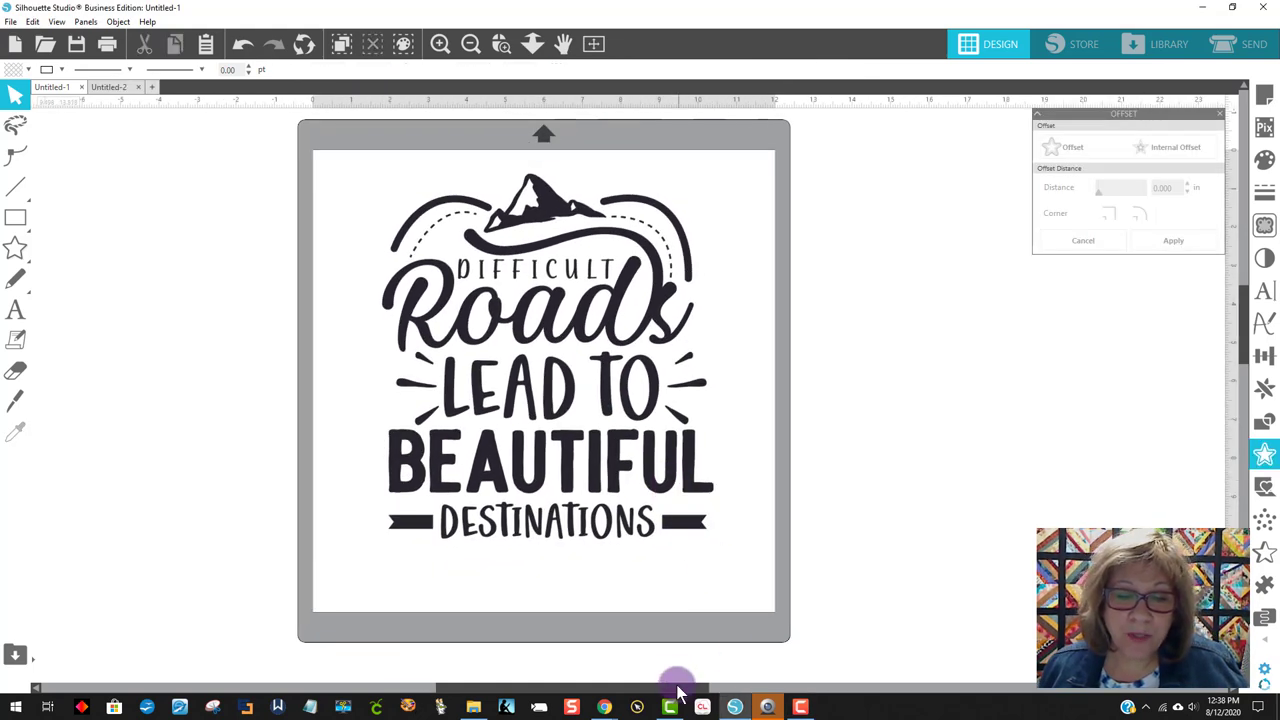
- Resize the outlined copy beside the mat to 4.654 inches wide and reposition it
left_click_drag(677, 690, 486, 686)
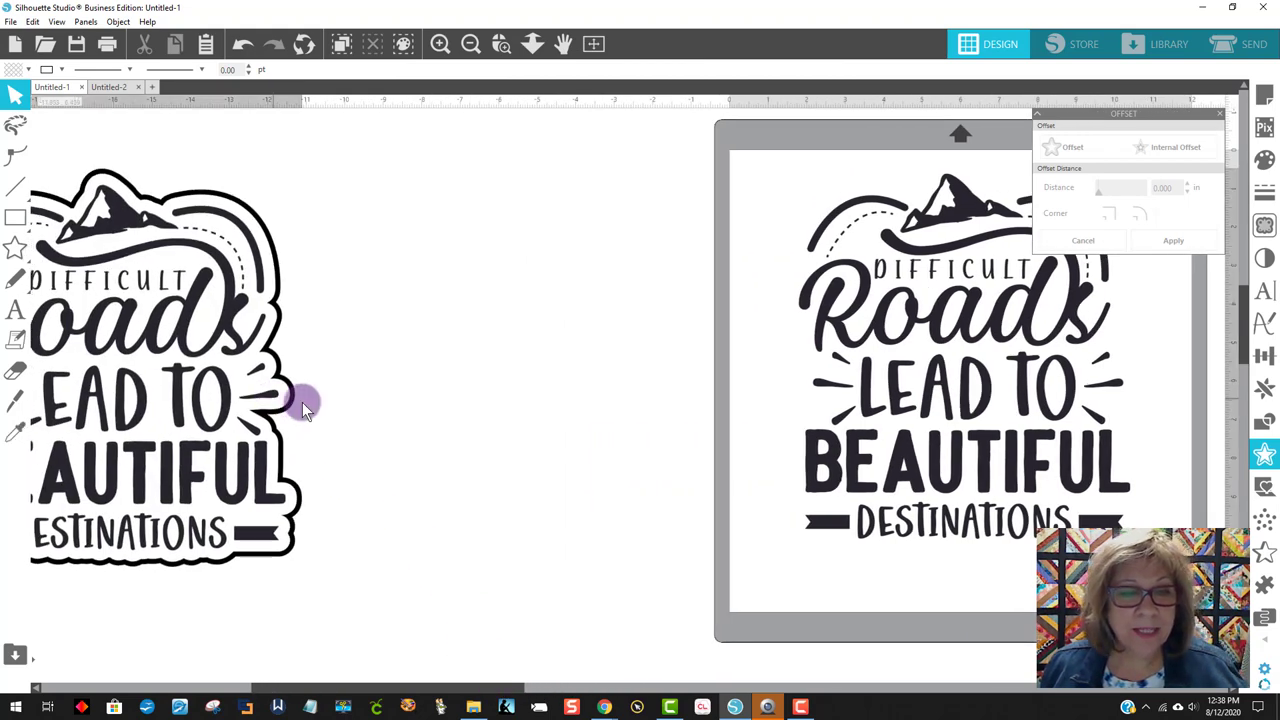
left_click_drag(325, 405, 532, 391)
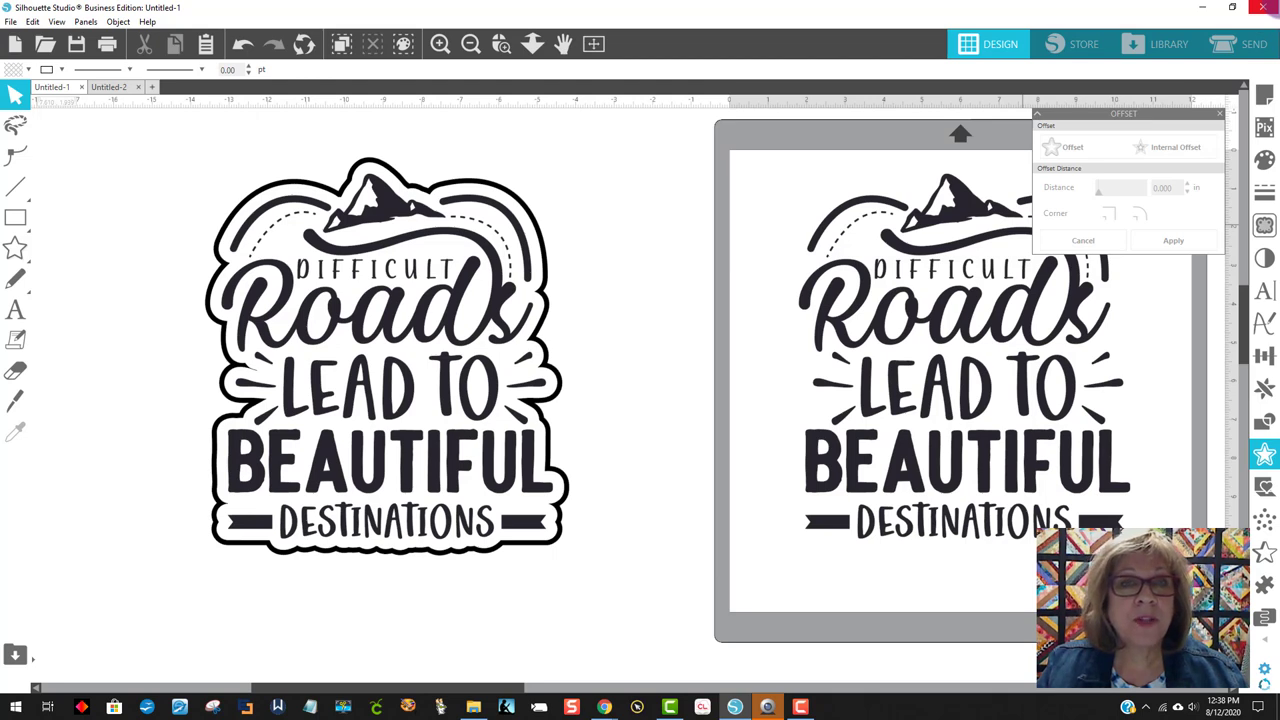
left_click(421, 378)
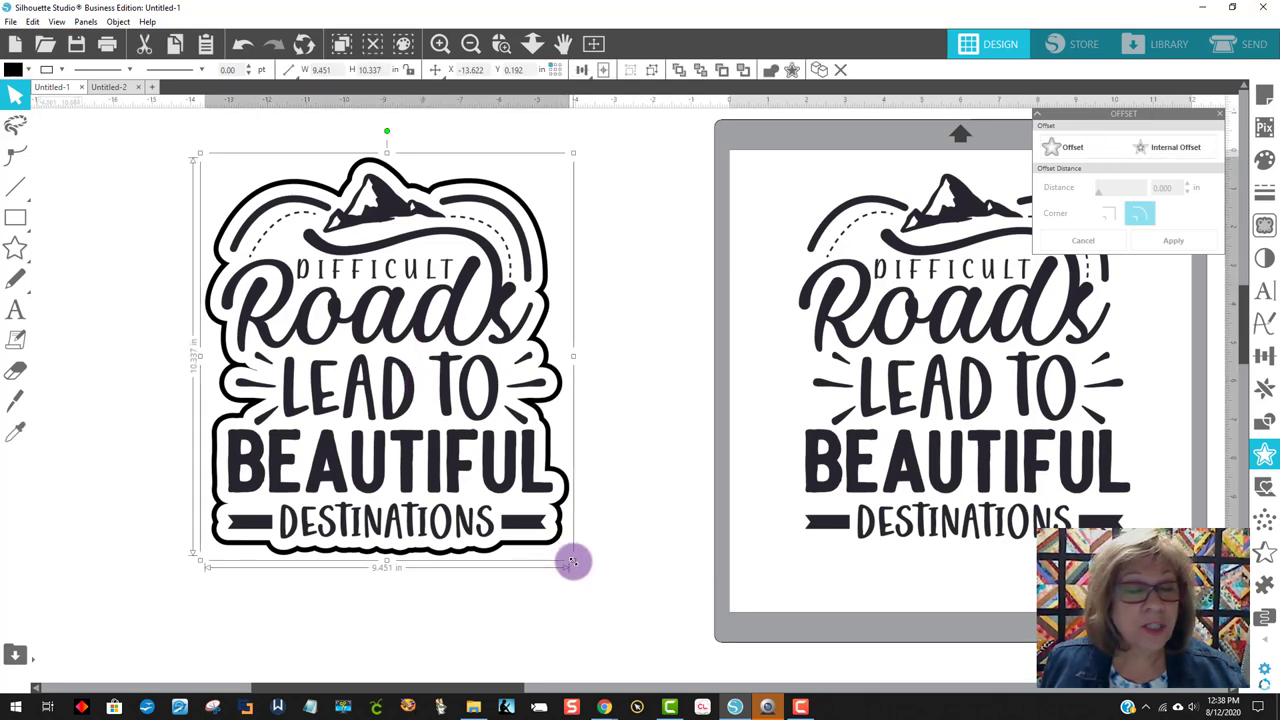
left_click_drag(572, 562, 414, 337)
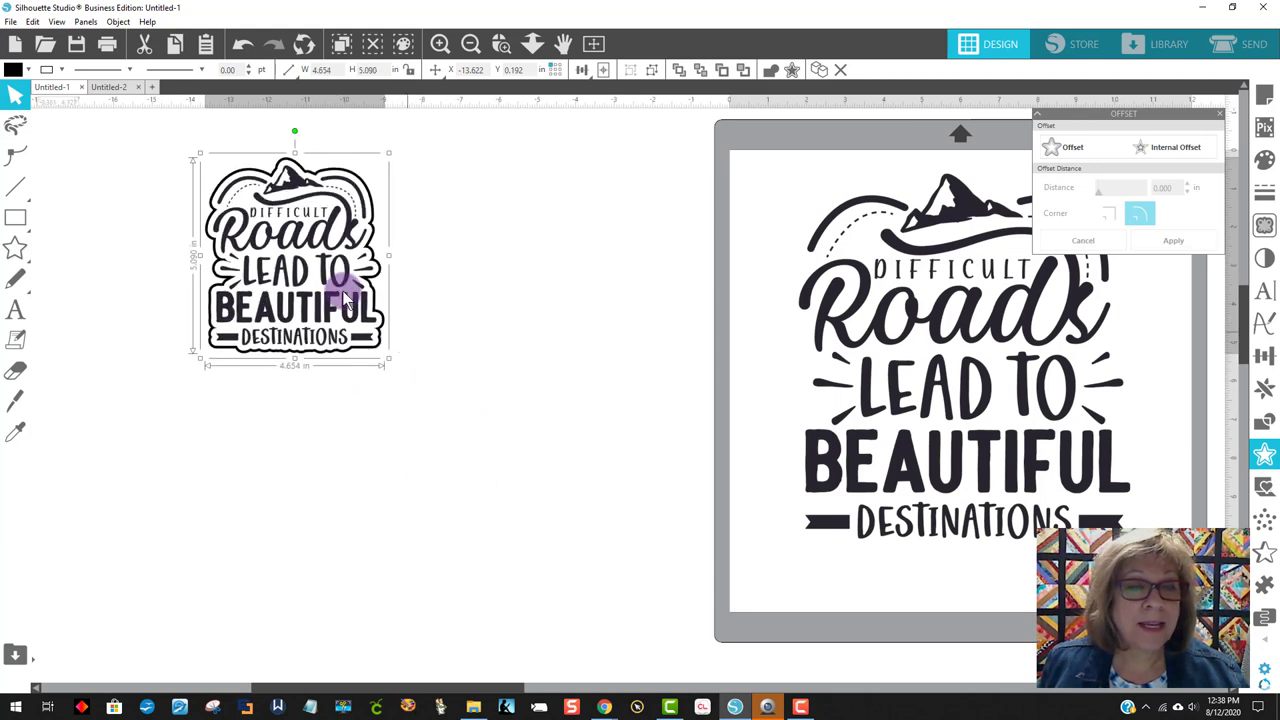
left_click_drag(338, 296, 370, 366)
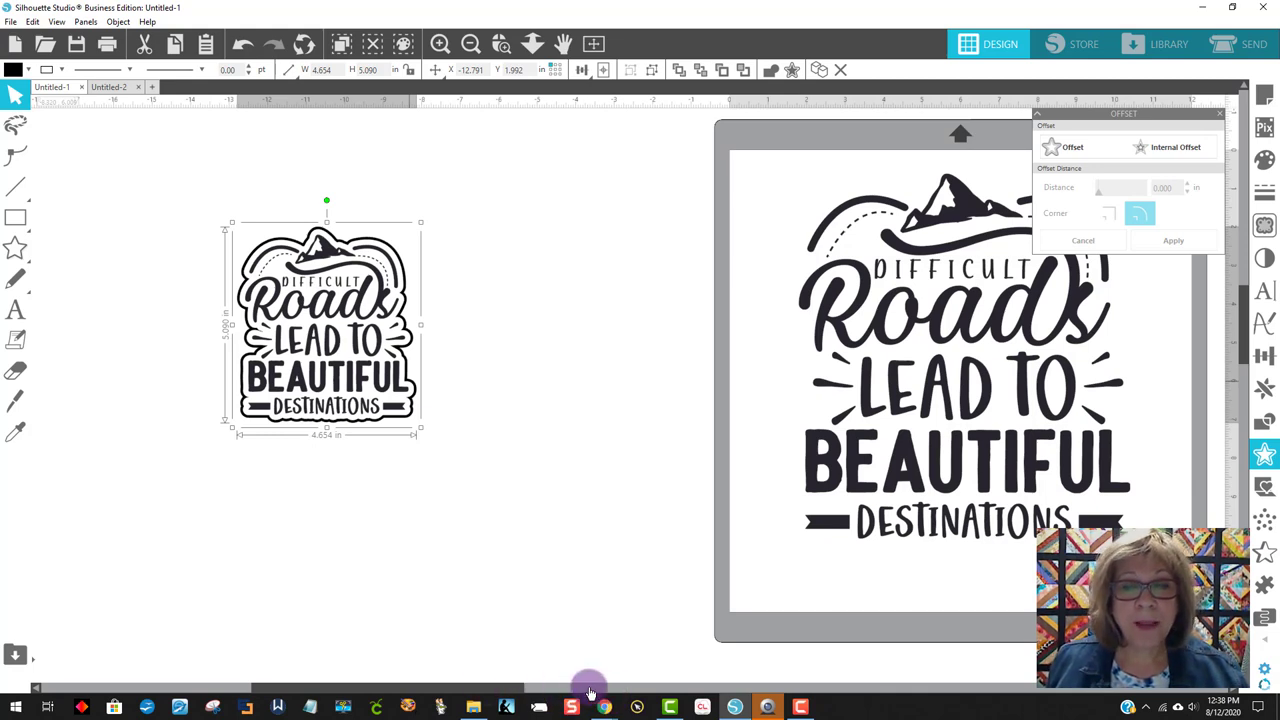
left_click(630, 689)
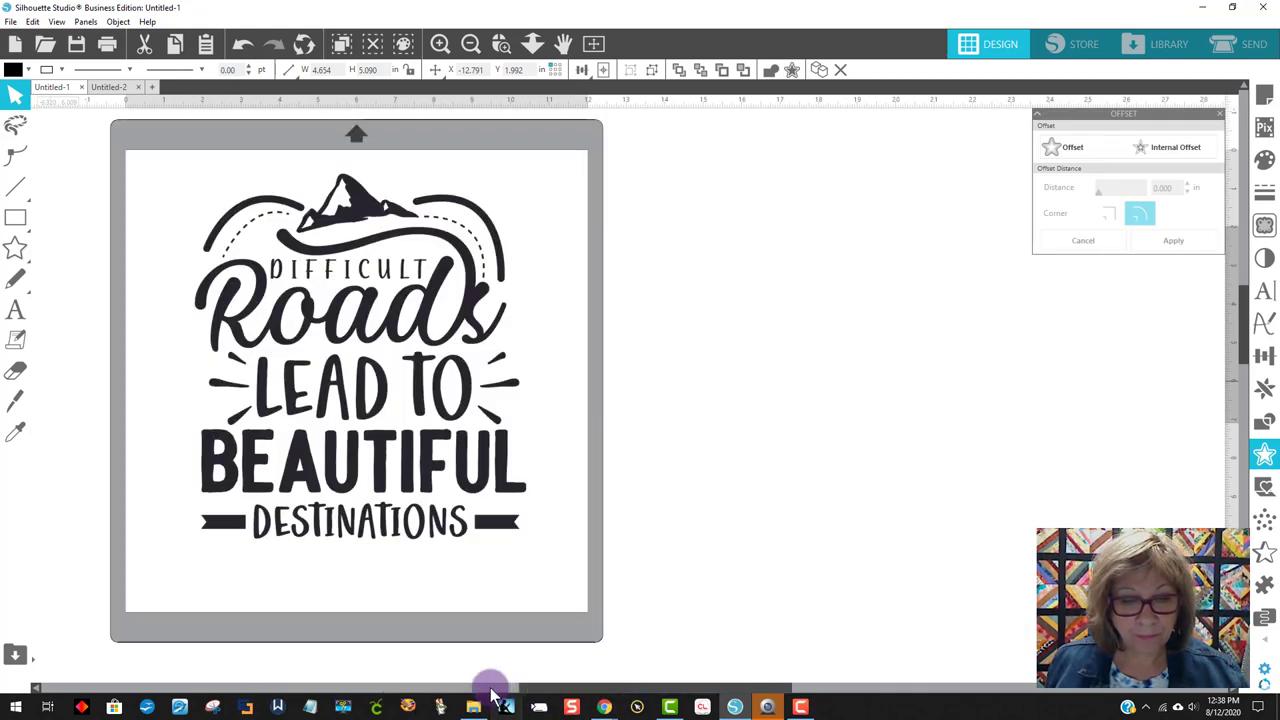
- Add a 0.3 in rounded offset around the design, then move the design off the mat
left_click_drag(537, 689, 440, 672)
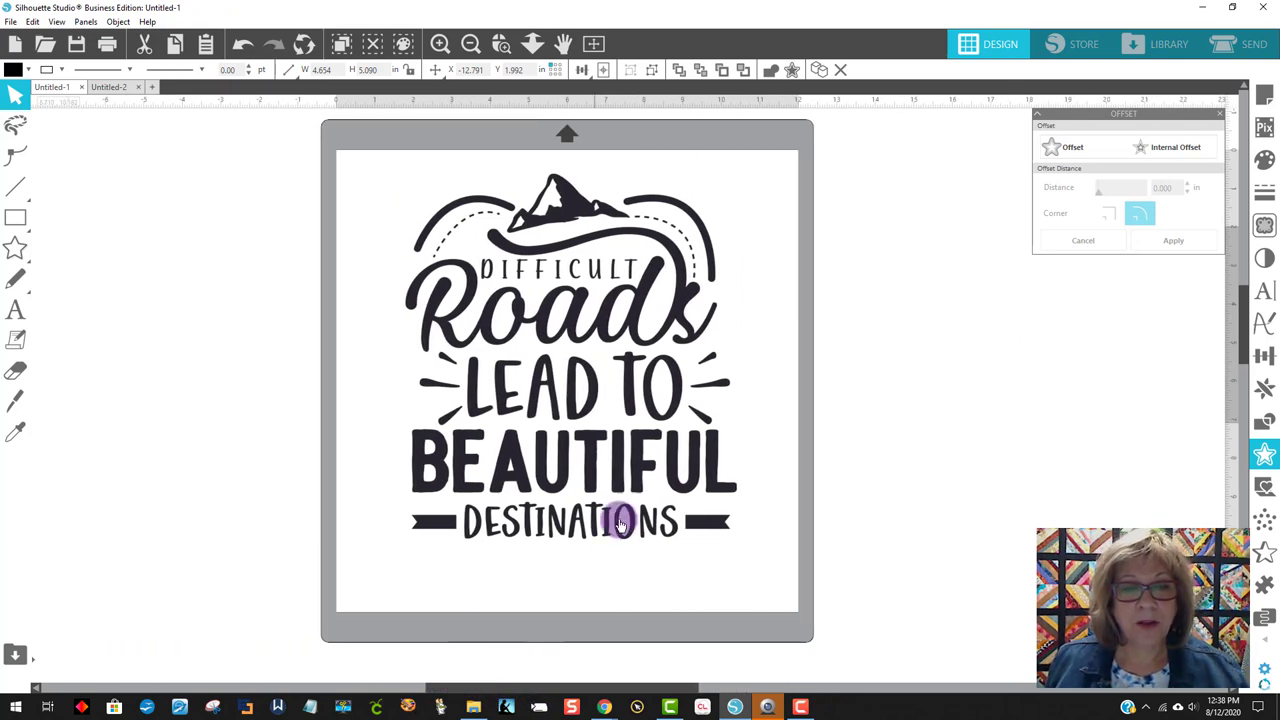
left_click(650, 362)
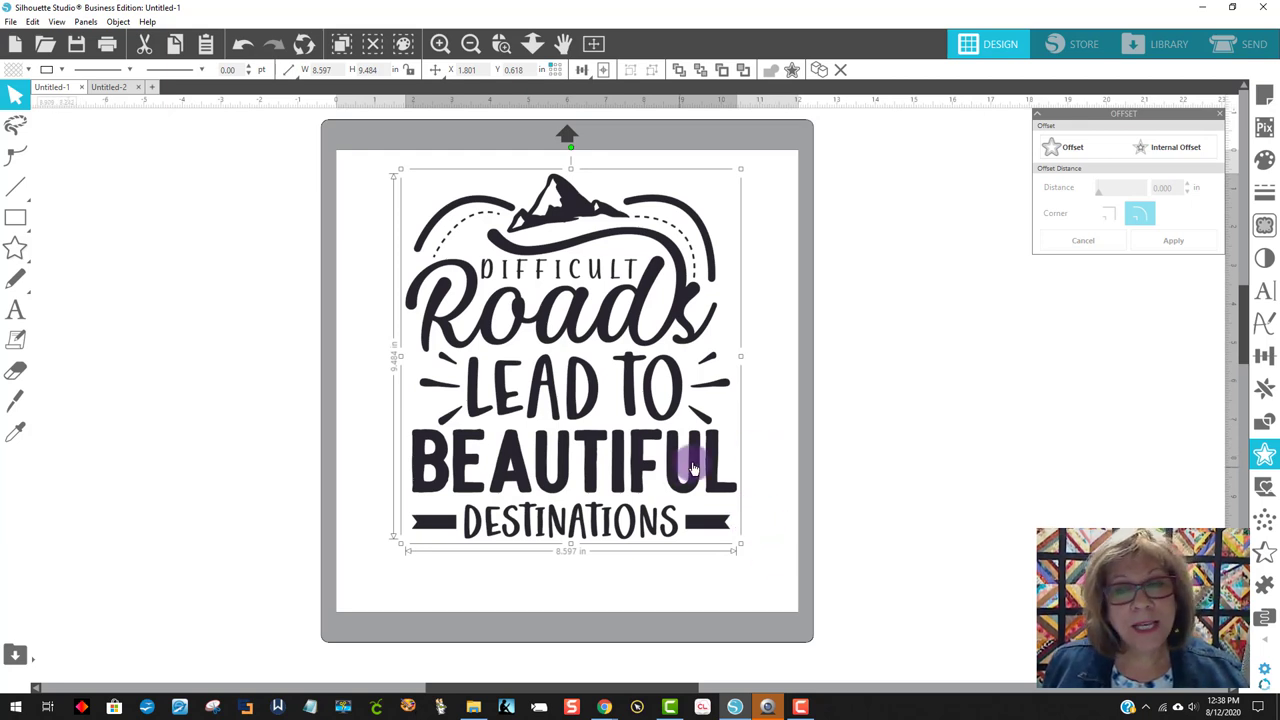
left_click(1265, 460)
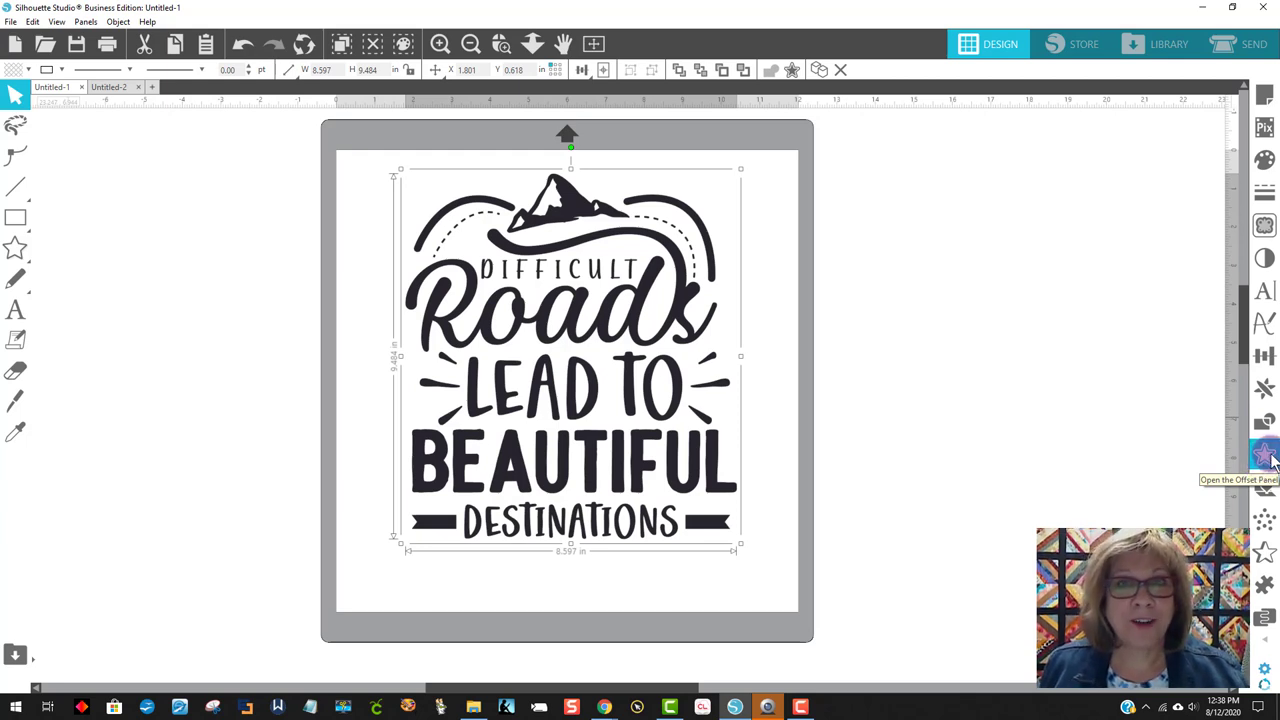
left_click(1265, 455)
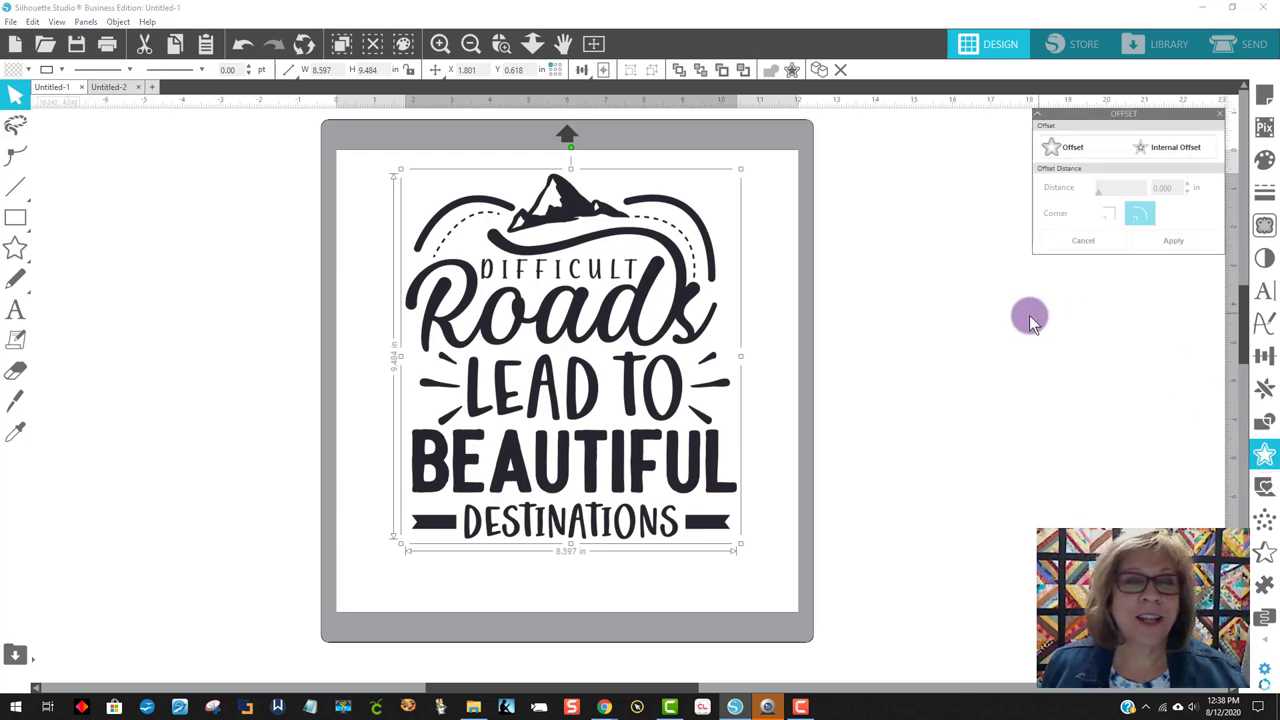
left_click(1071, 146)
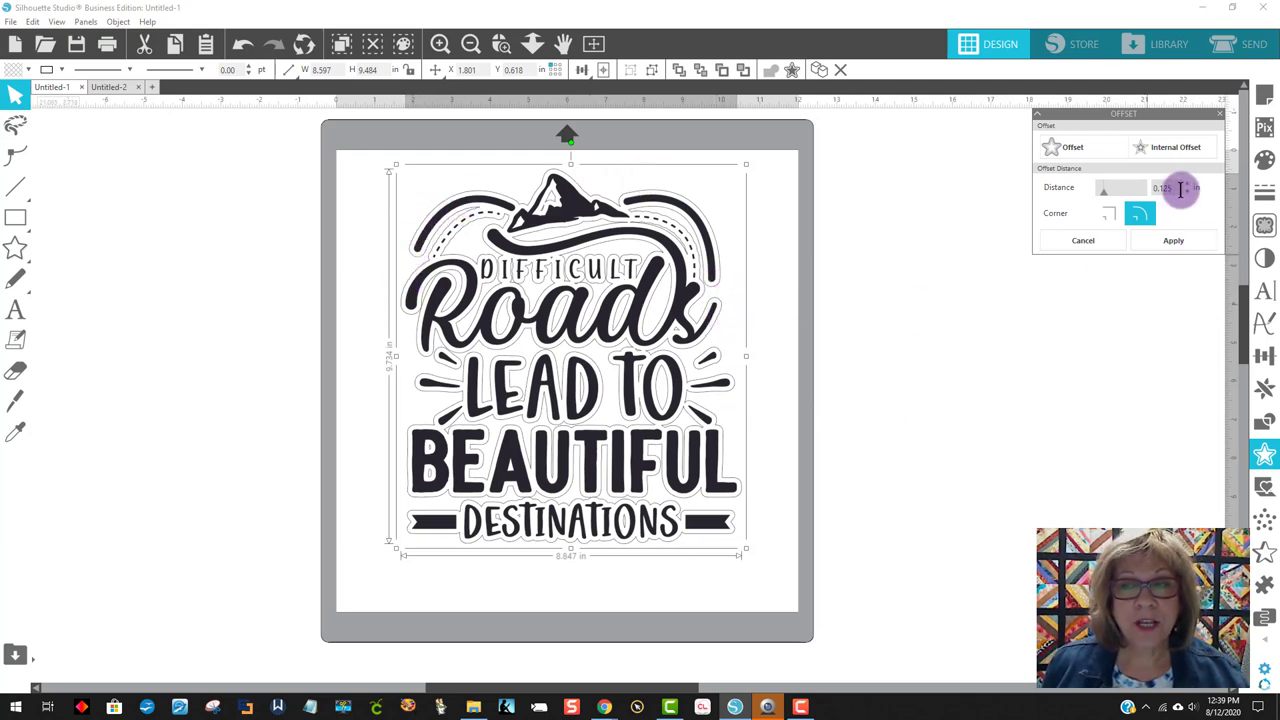
type("0.1")
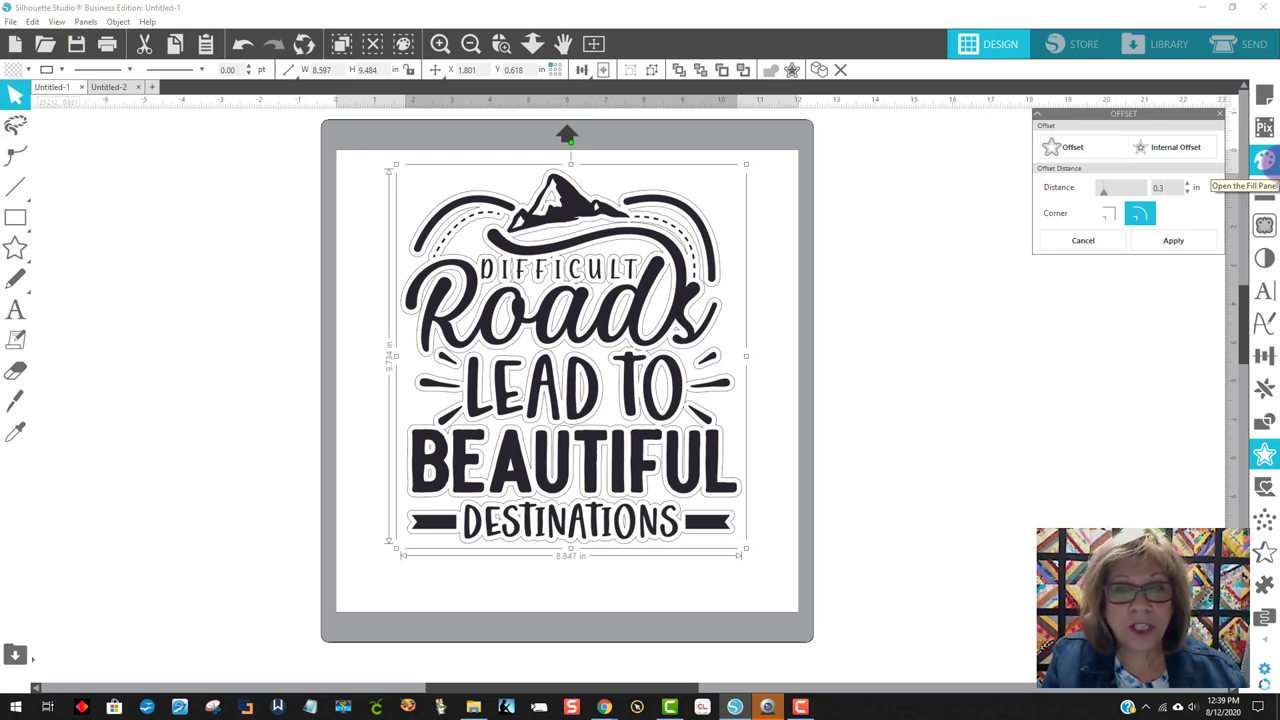
key("Return")
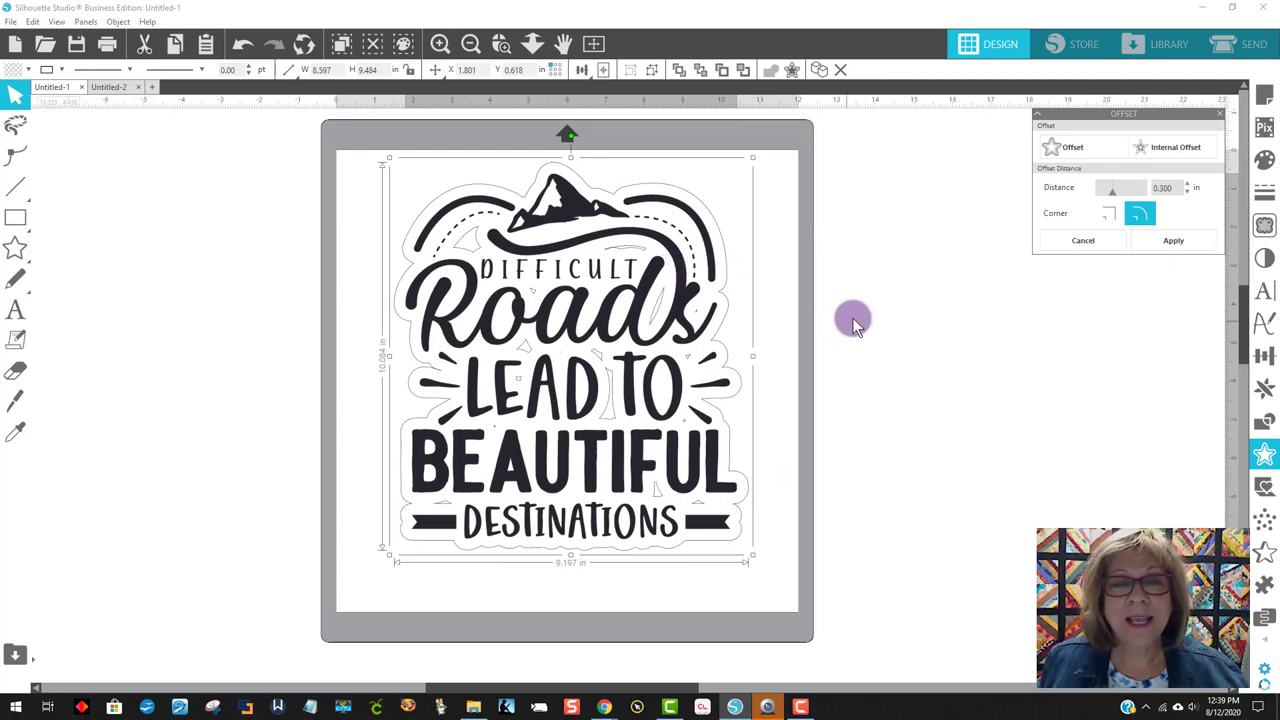
left_click(907, 310)
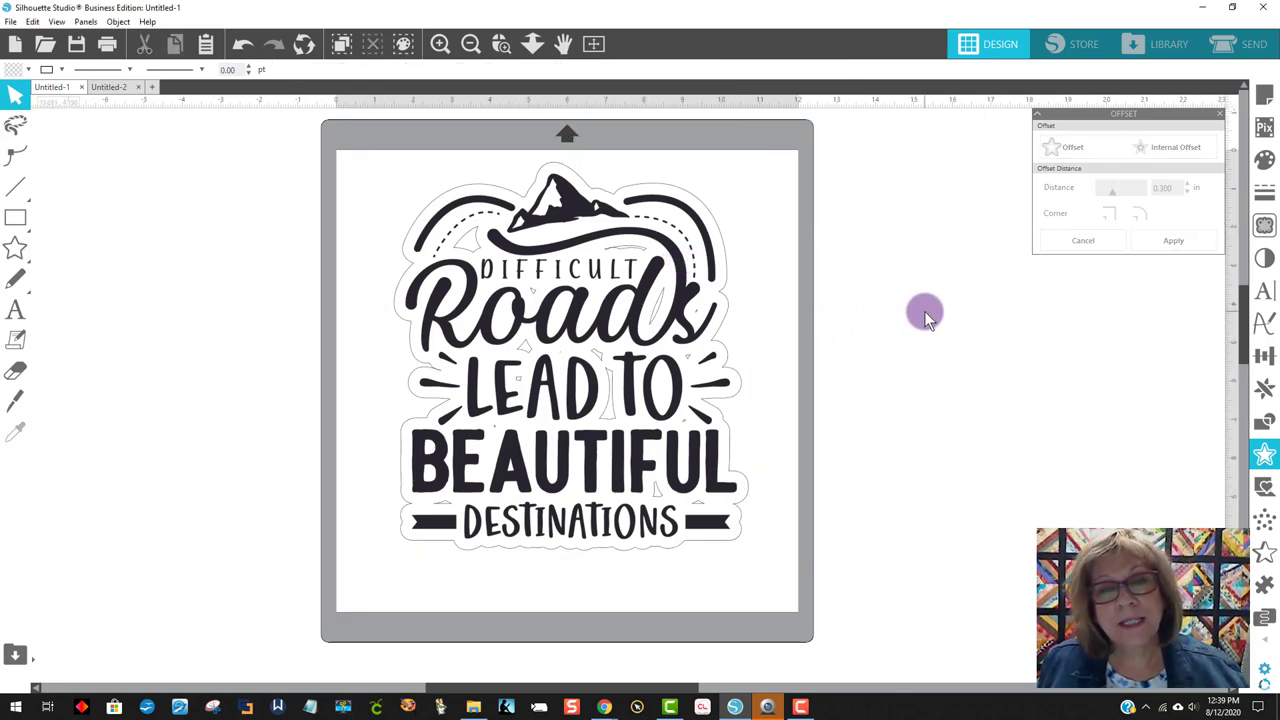
left_click_drag(680, 276, 269, 278)
- Release the offset outline's compound path and delete its small inner pieces
left_click(577, 340)
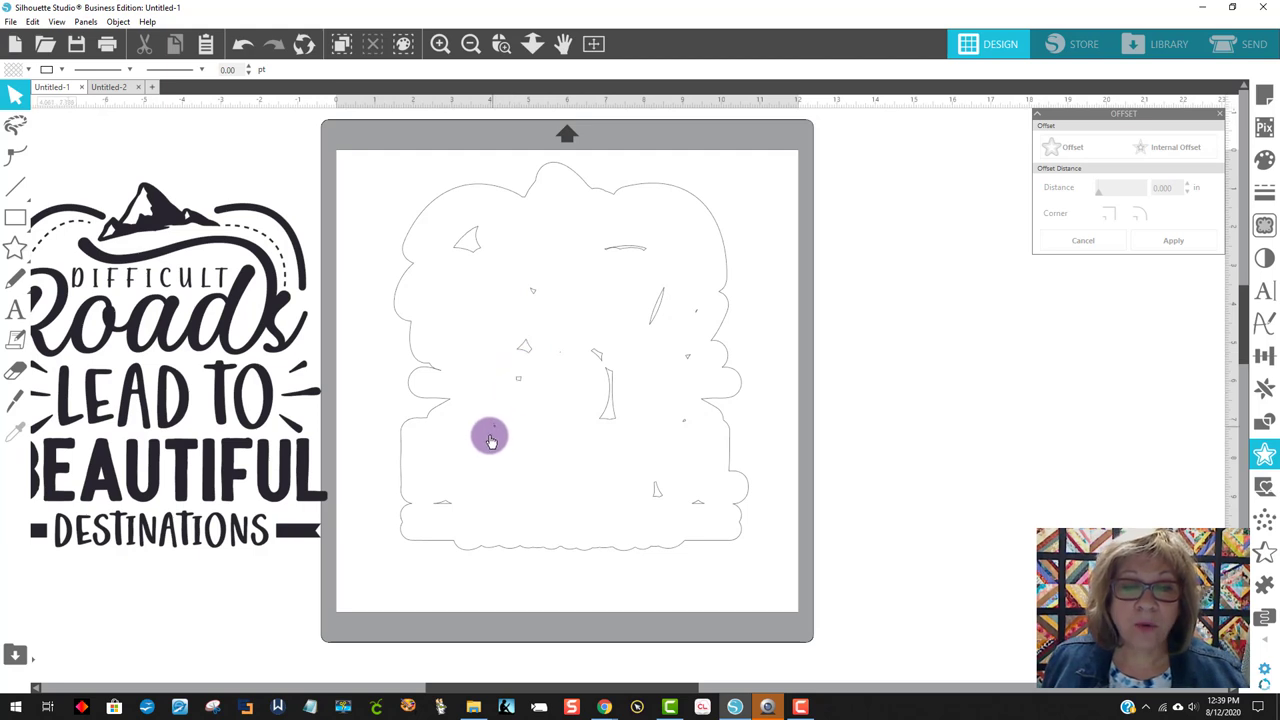
left_click(612, 199)
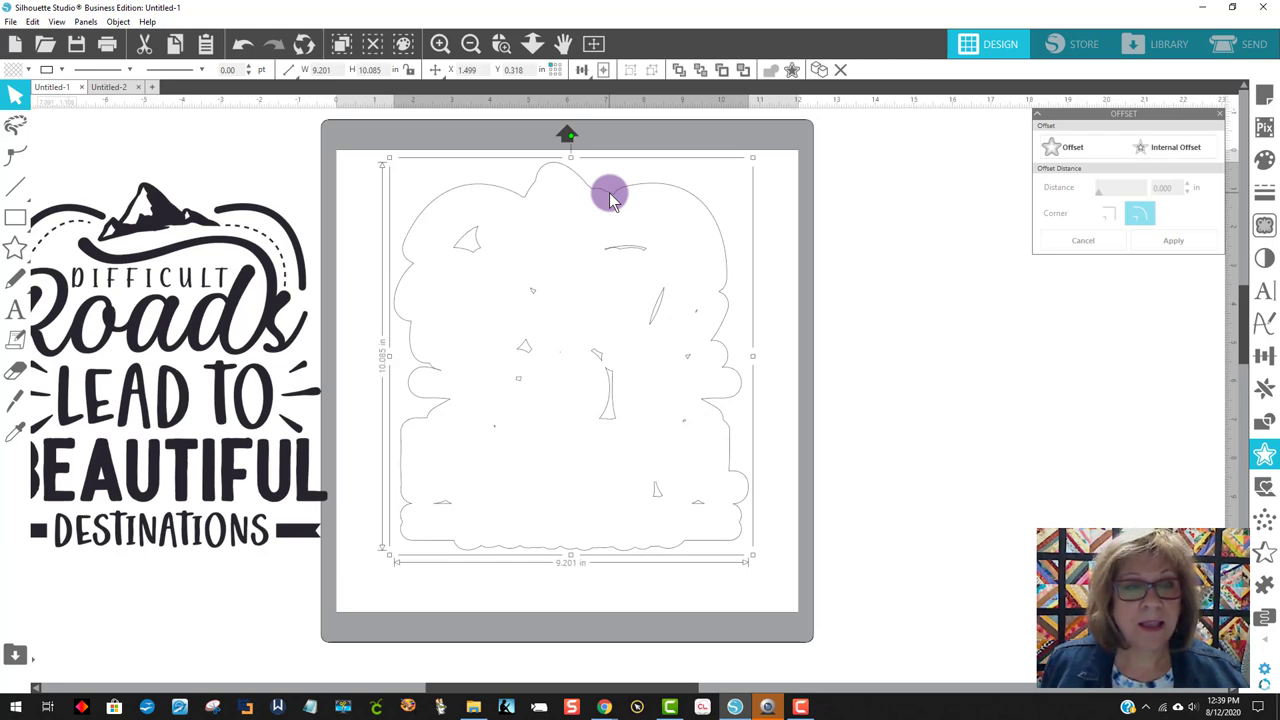
left_click(118, 21)
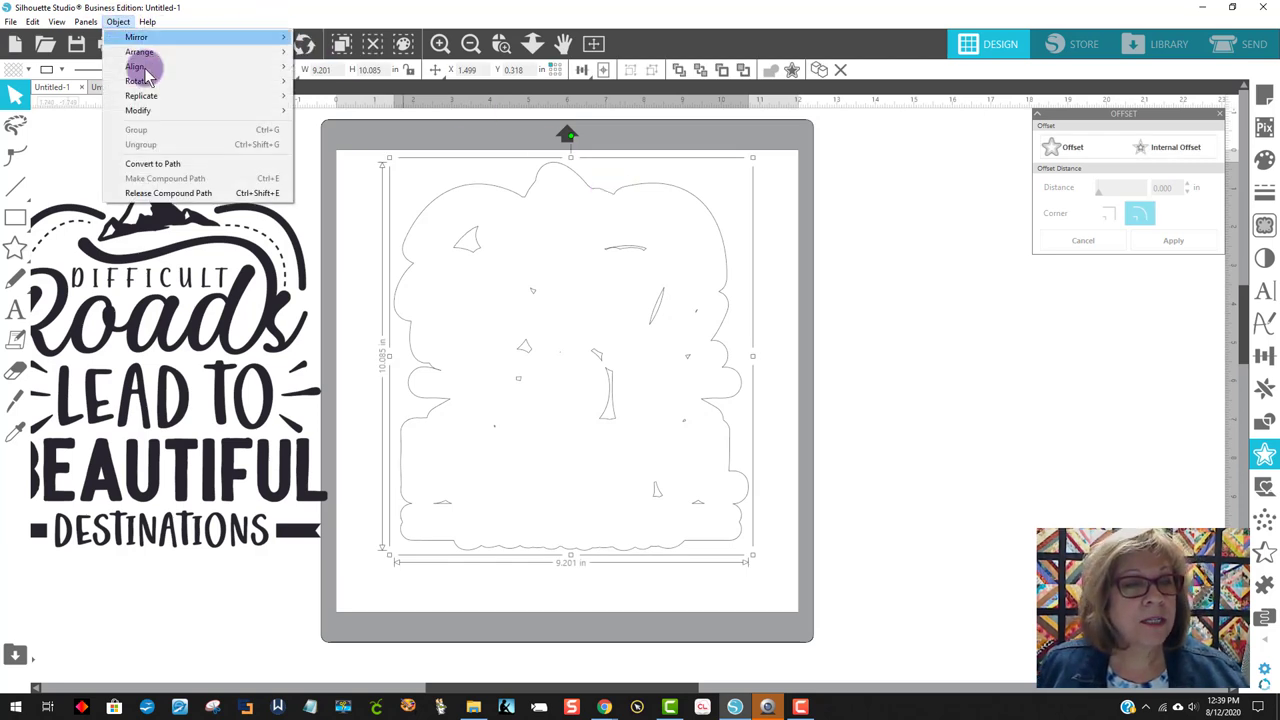
left_click(168, 192)
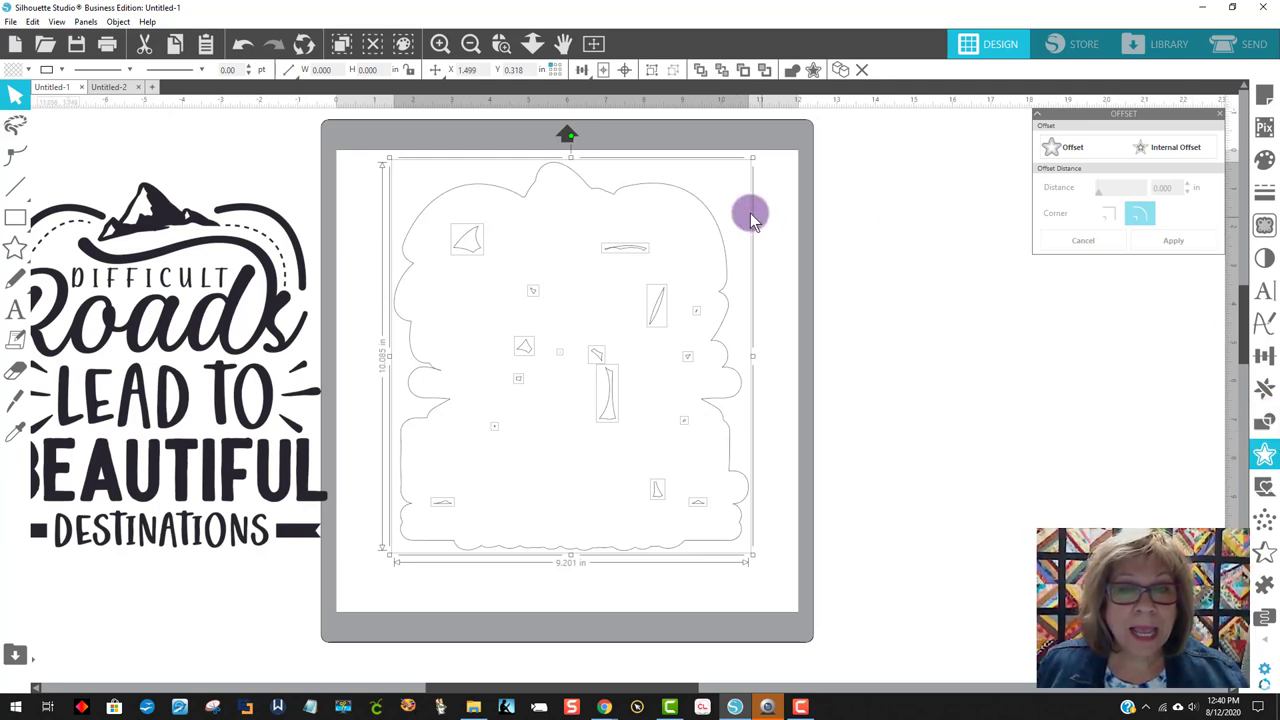
left_click(688, 200, "shift")
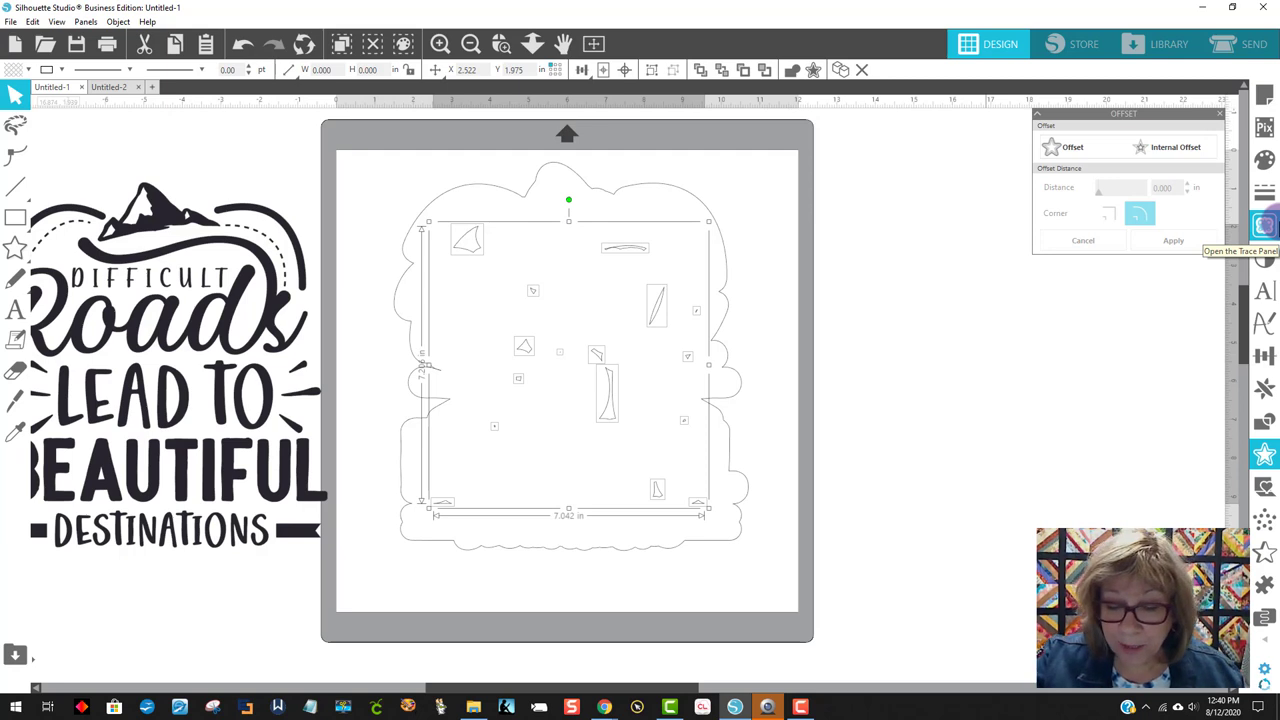
key("Delete")
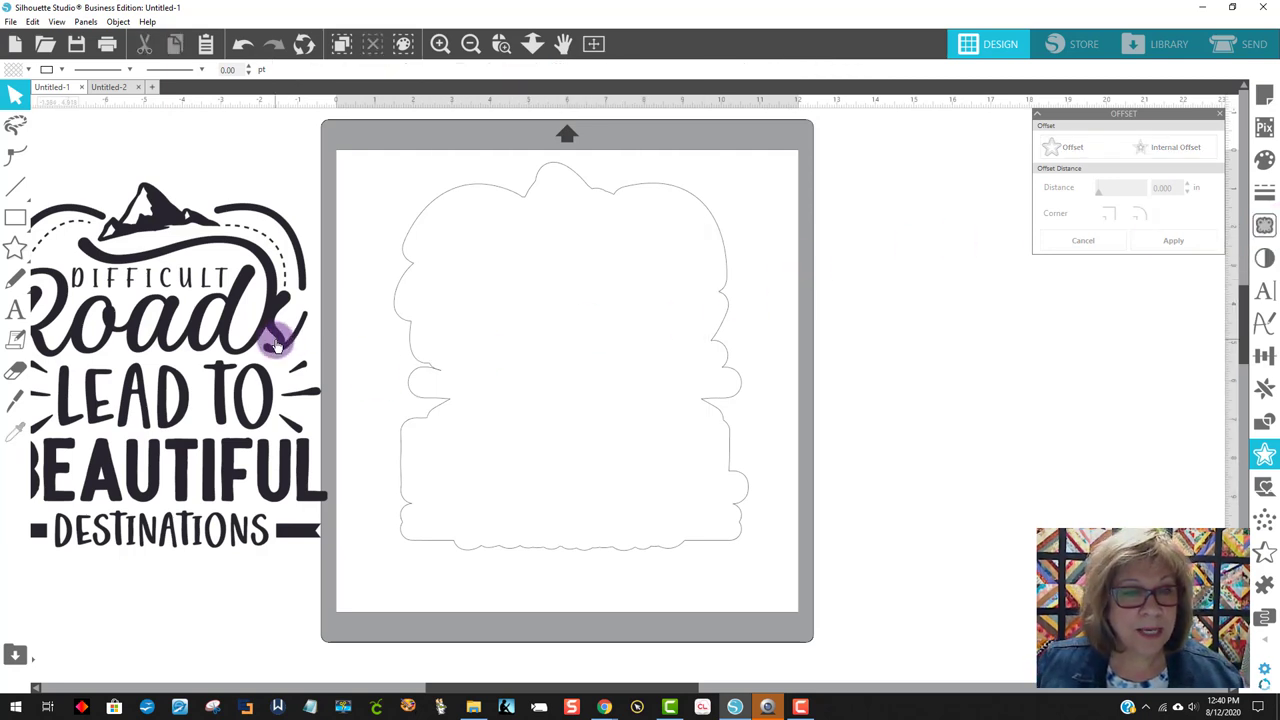
- Add a second offset around the plain outline, entering 0.3 in as the distance
left_click_drag(274, 337, 314, 337)
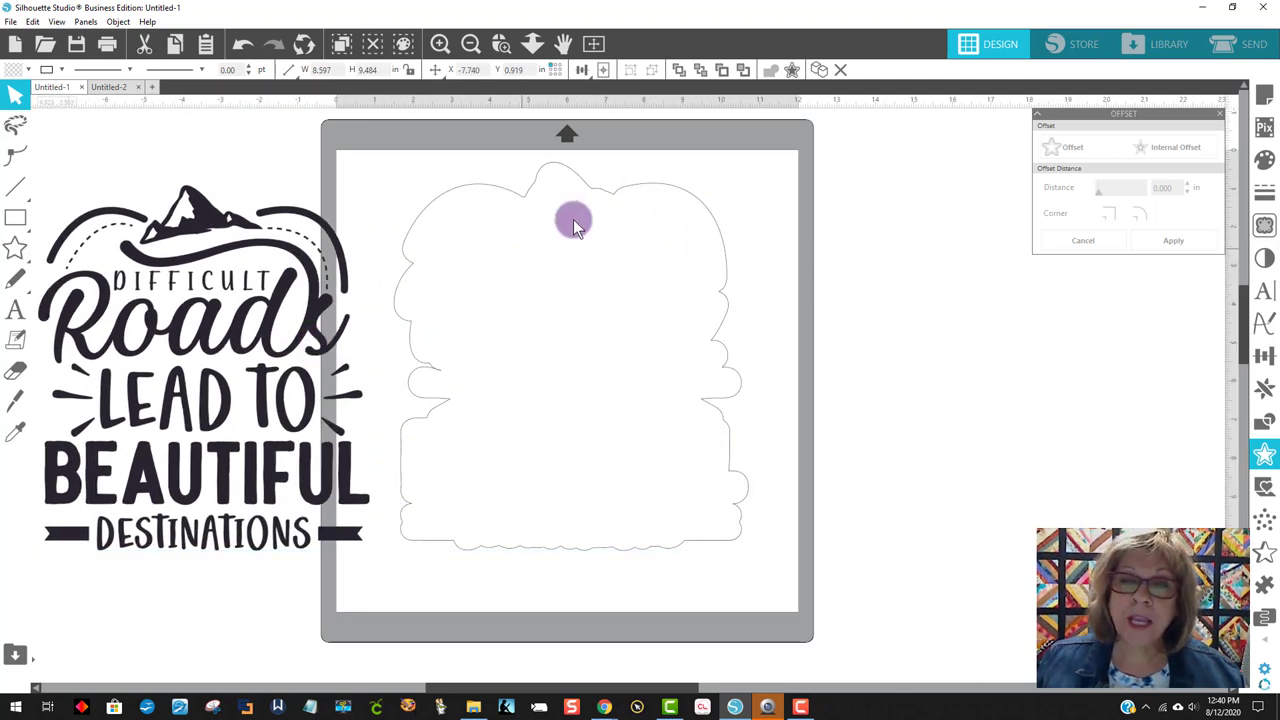
left_click(658, 196)
left_click(655, 190)
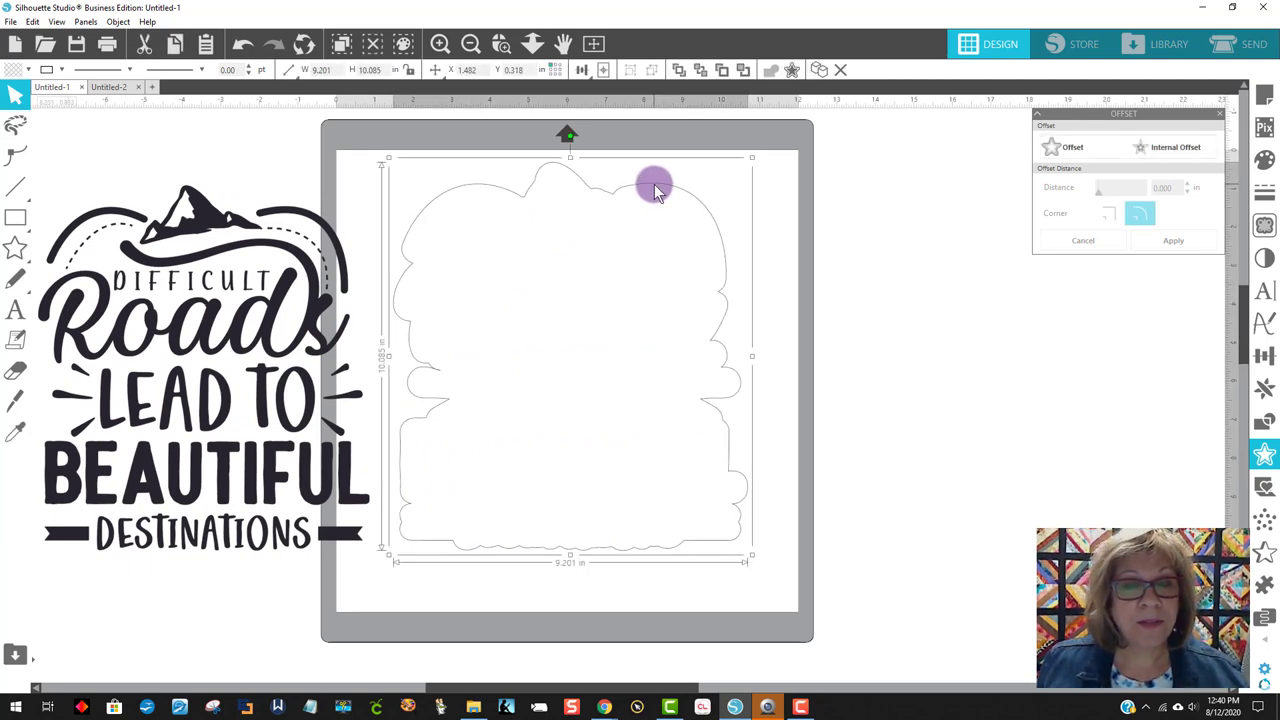
left_click(1266, 456)
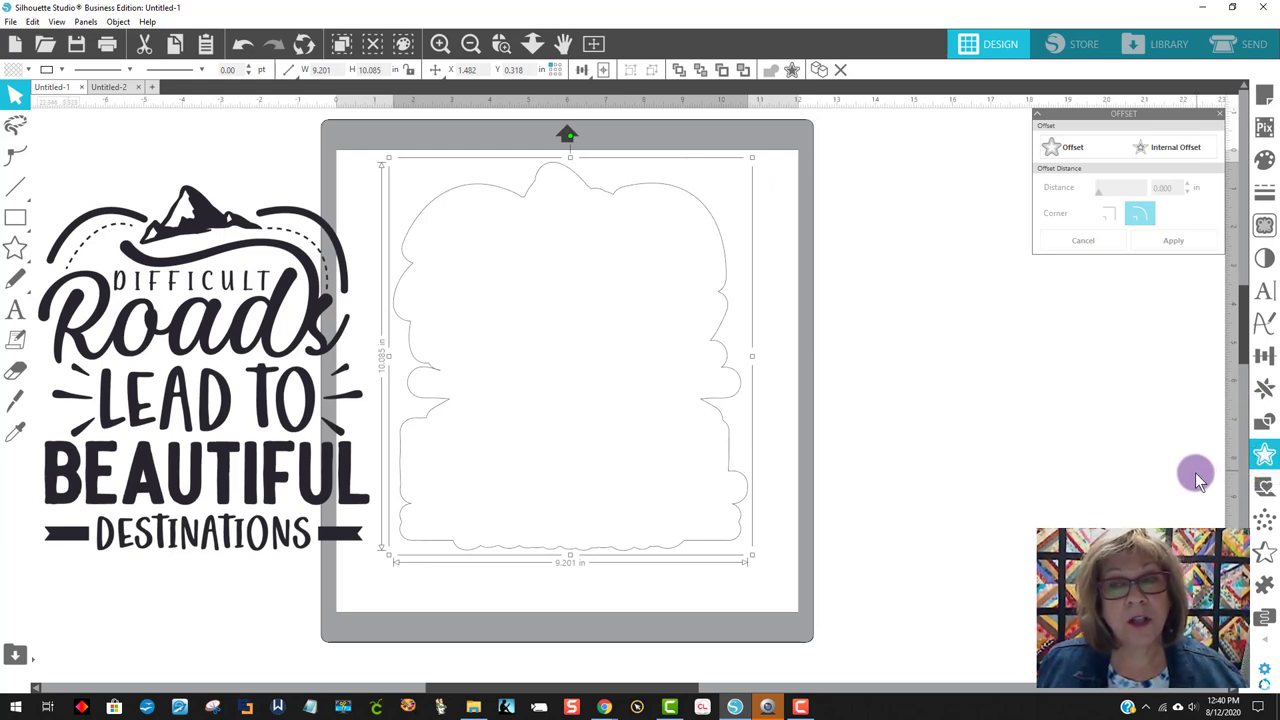
left_click(1068, 147)
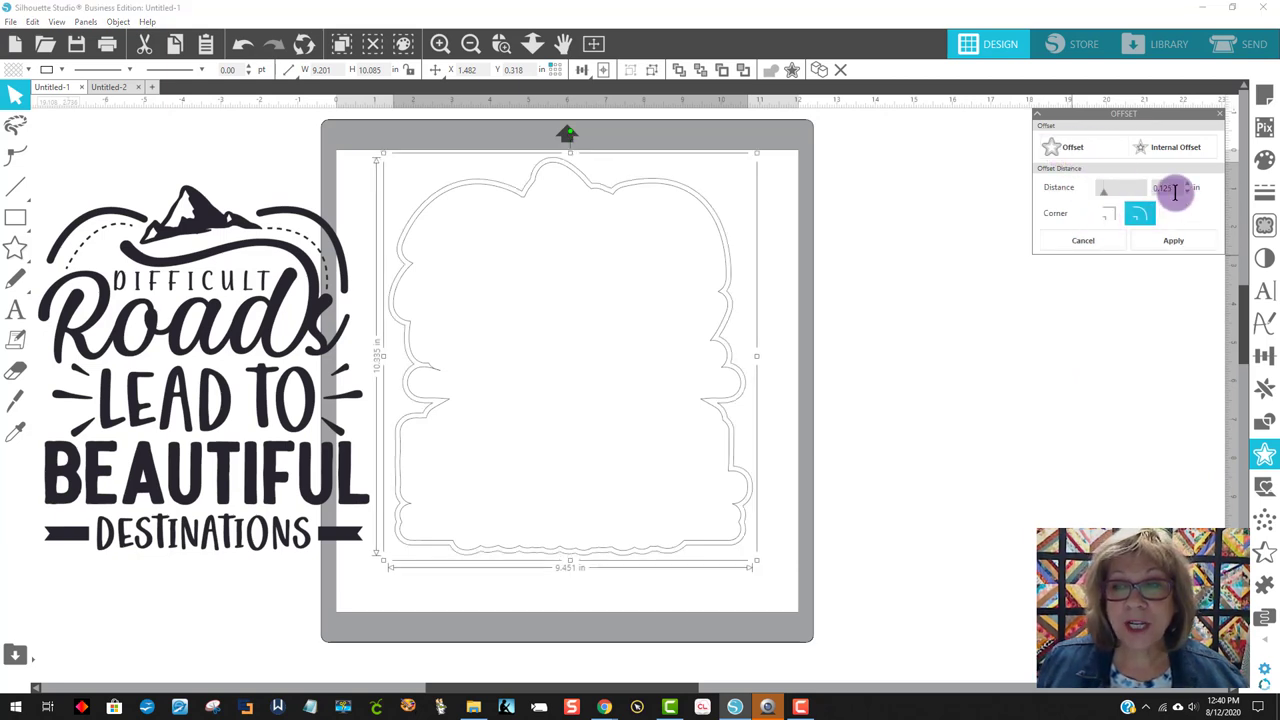
left_click(1178, 190)
type("0.")
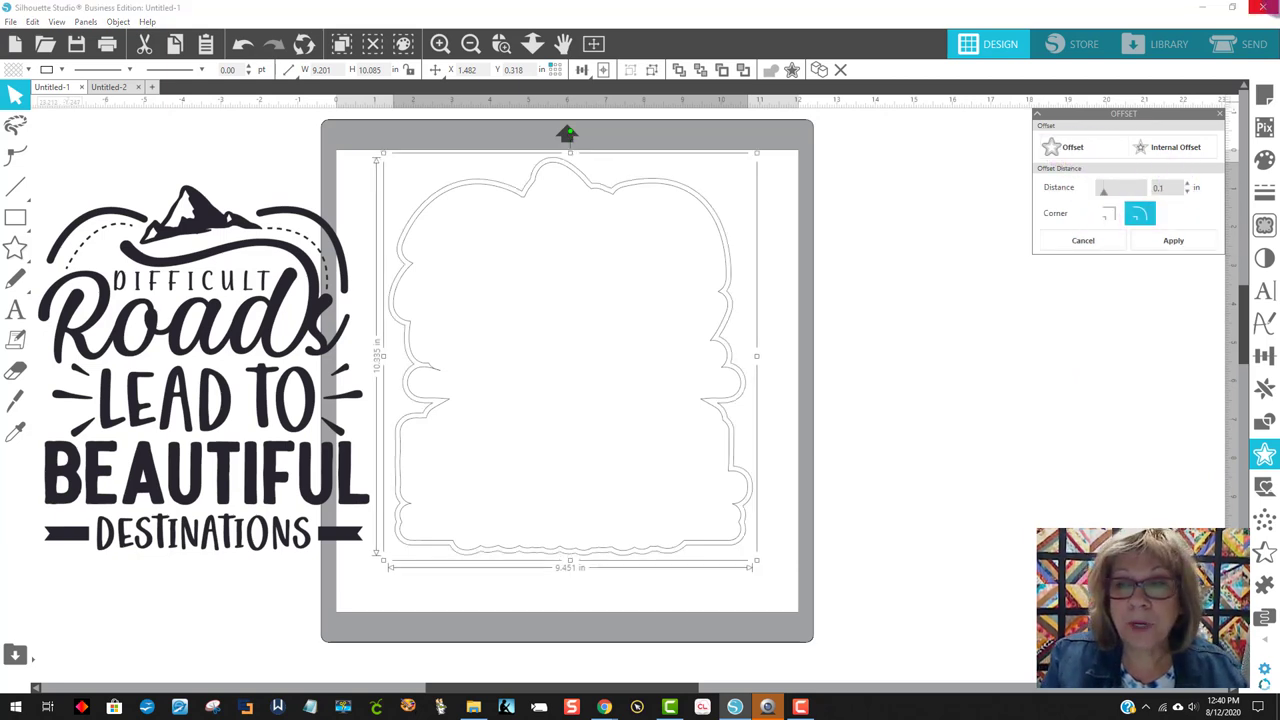
type("3")
- Confirm the 0.3 in offset and join both outlines into one compound path
key("Return")
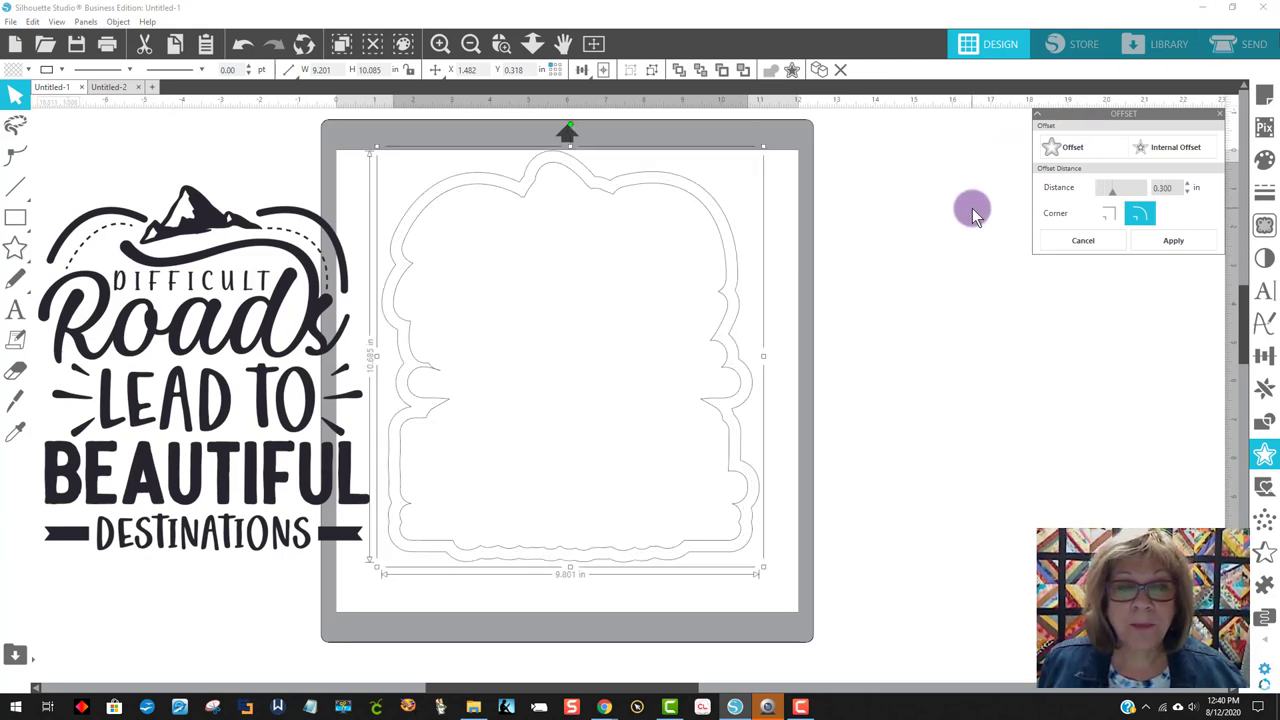
left_click(940, 222)
left_click(738, 266)
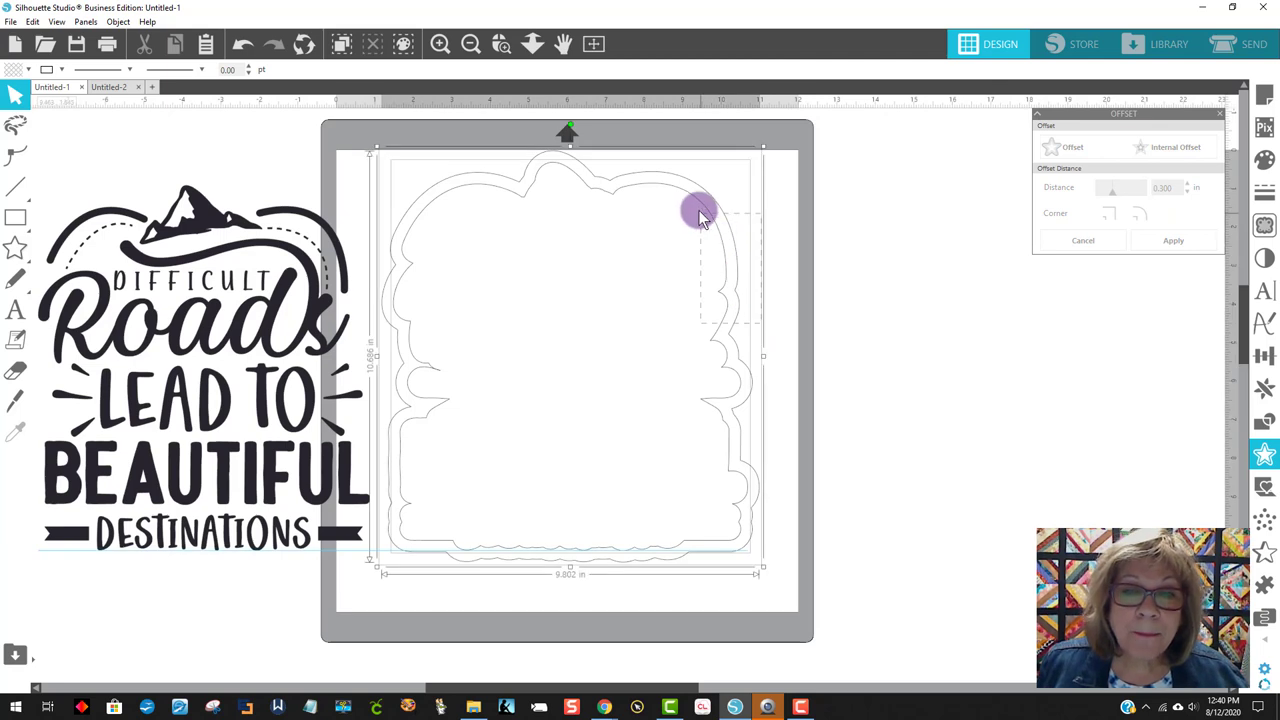
left_click_drag(251, 214, 147, 214)
left_click_drag(357, 143, 549, 286)
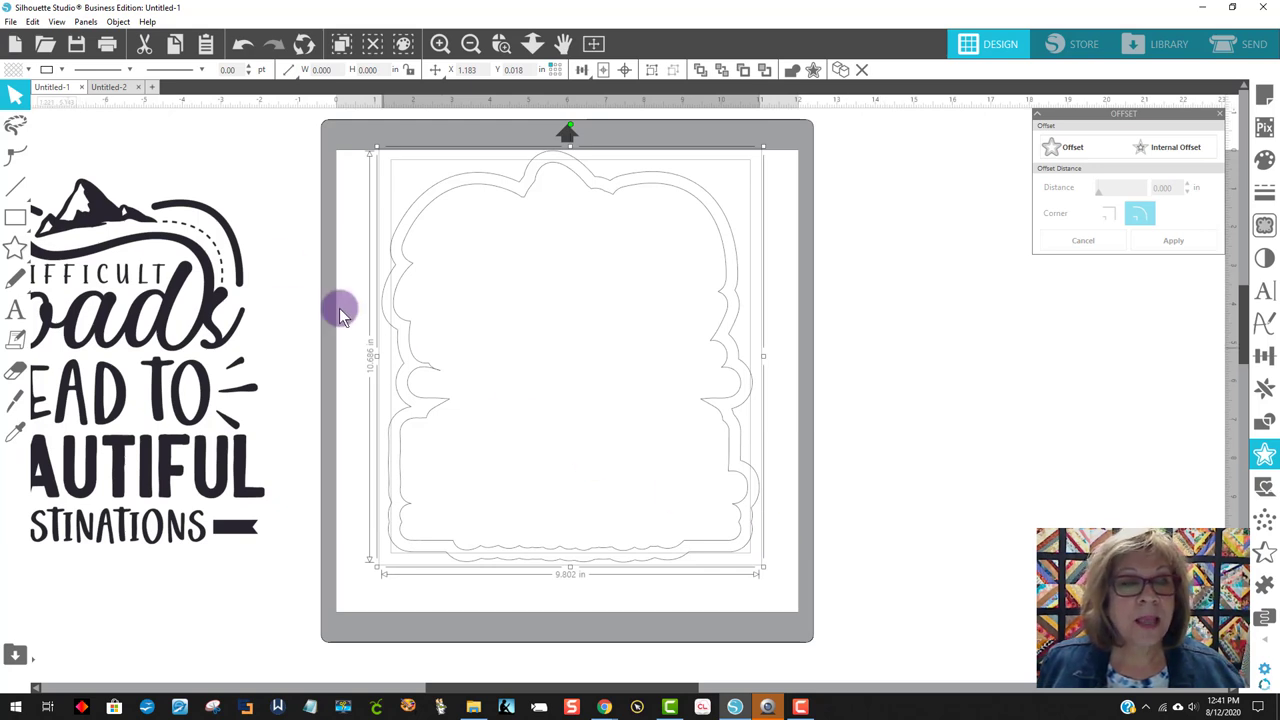
left_click(118, 22)
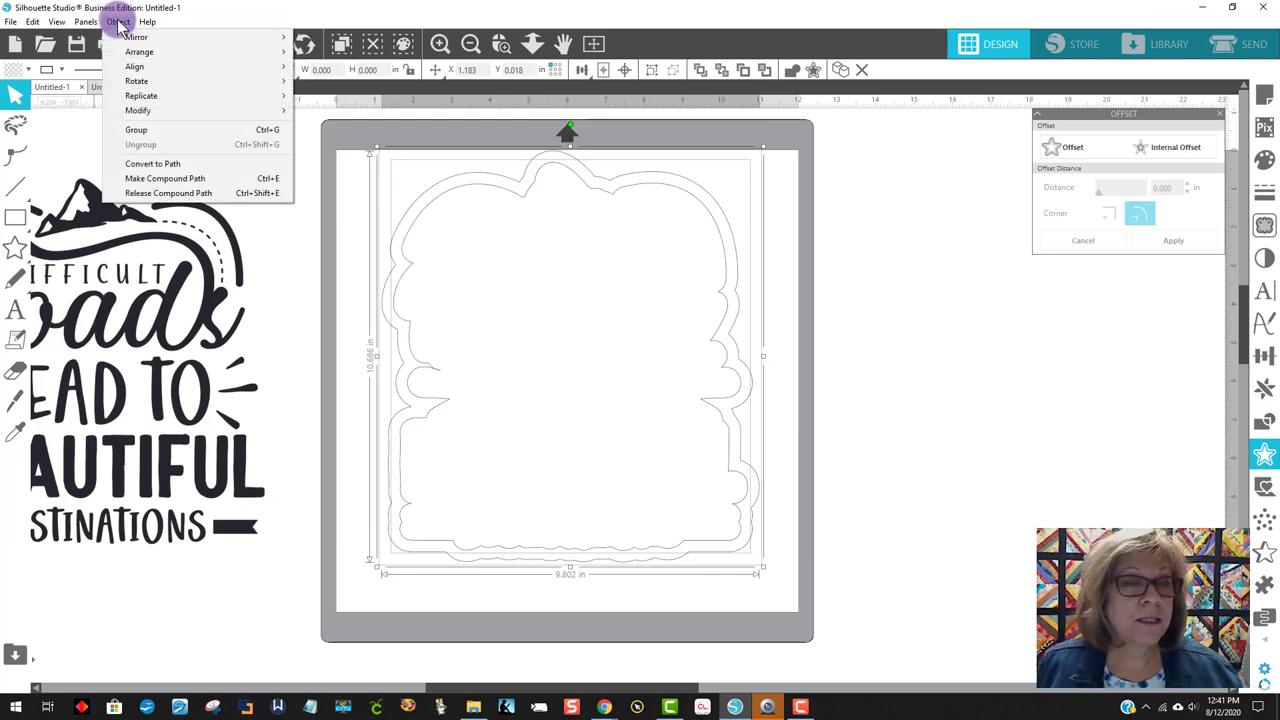
left_click(167, 179)
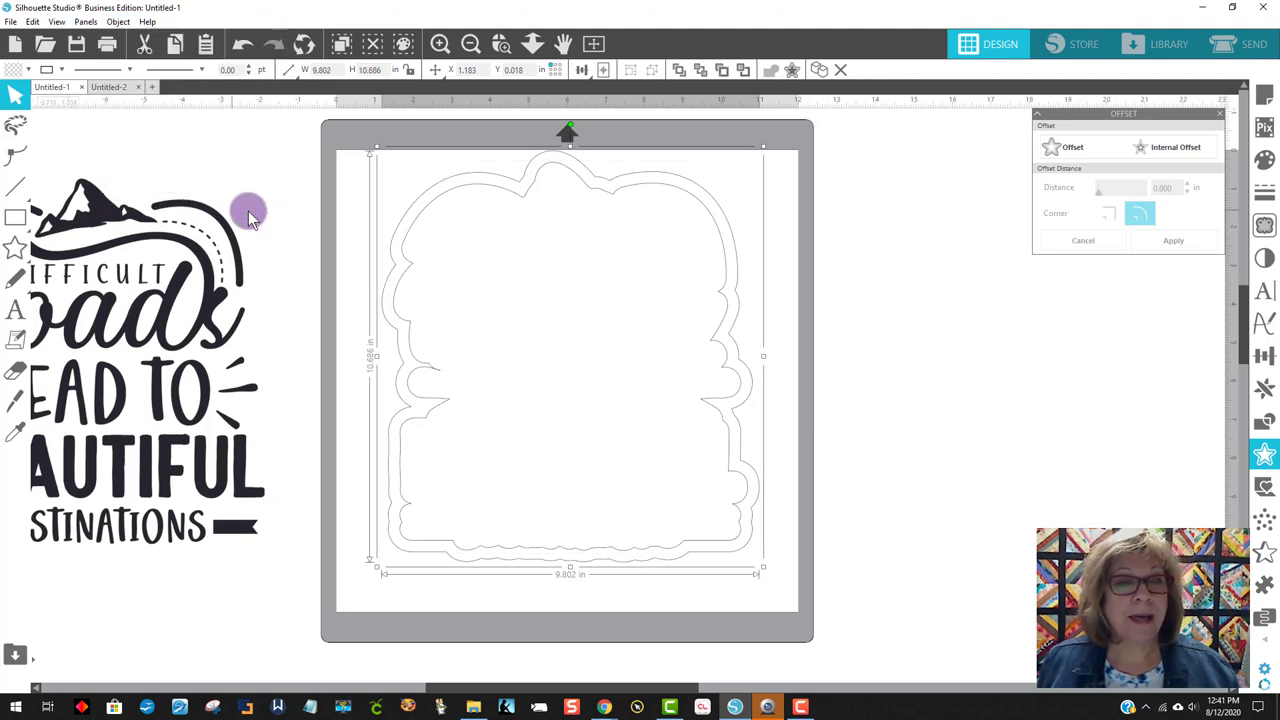
- Fill the frame black and place the Difficult Roads design on top of it
left_click(14, 70)
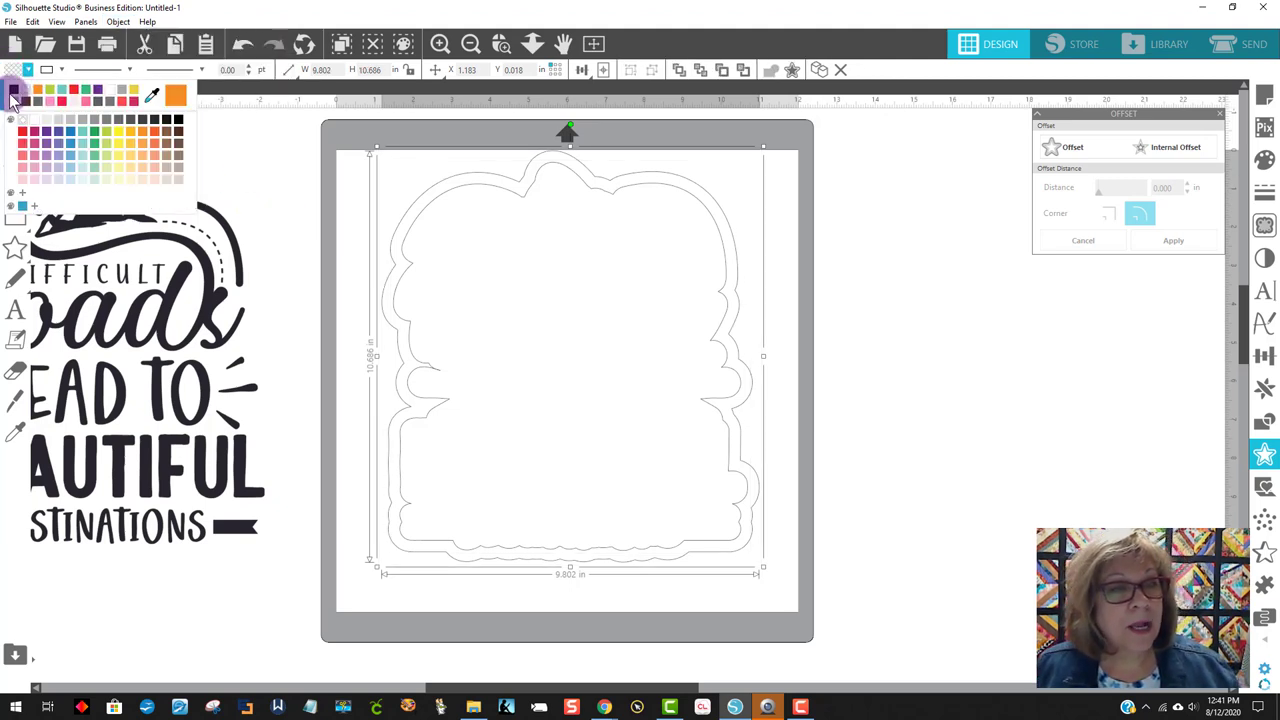
left_click(14, 90)
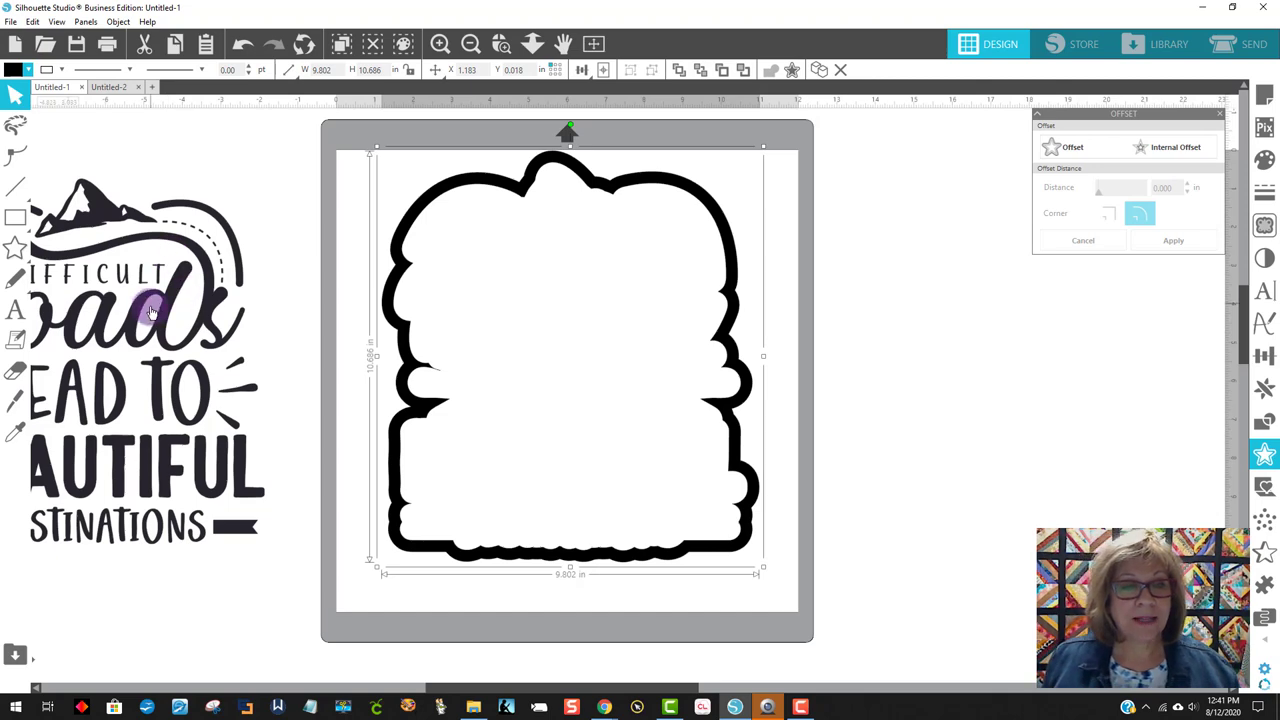
left_click_drag(166, 323, 632, 330)
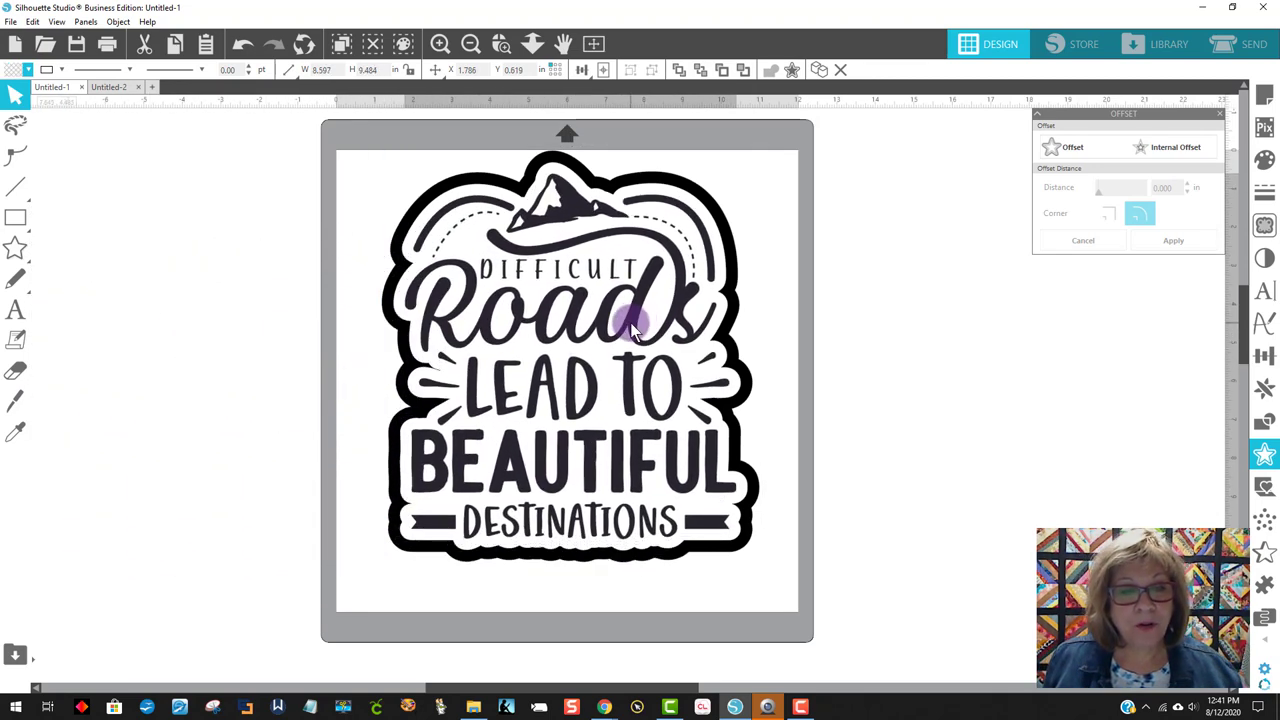
- Delete the small outlined copy of the design and select the whole sticker design
left_click(806, 393)
left_click_drag(842, 570, 505, 335)
left_click(352, 140)
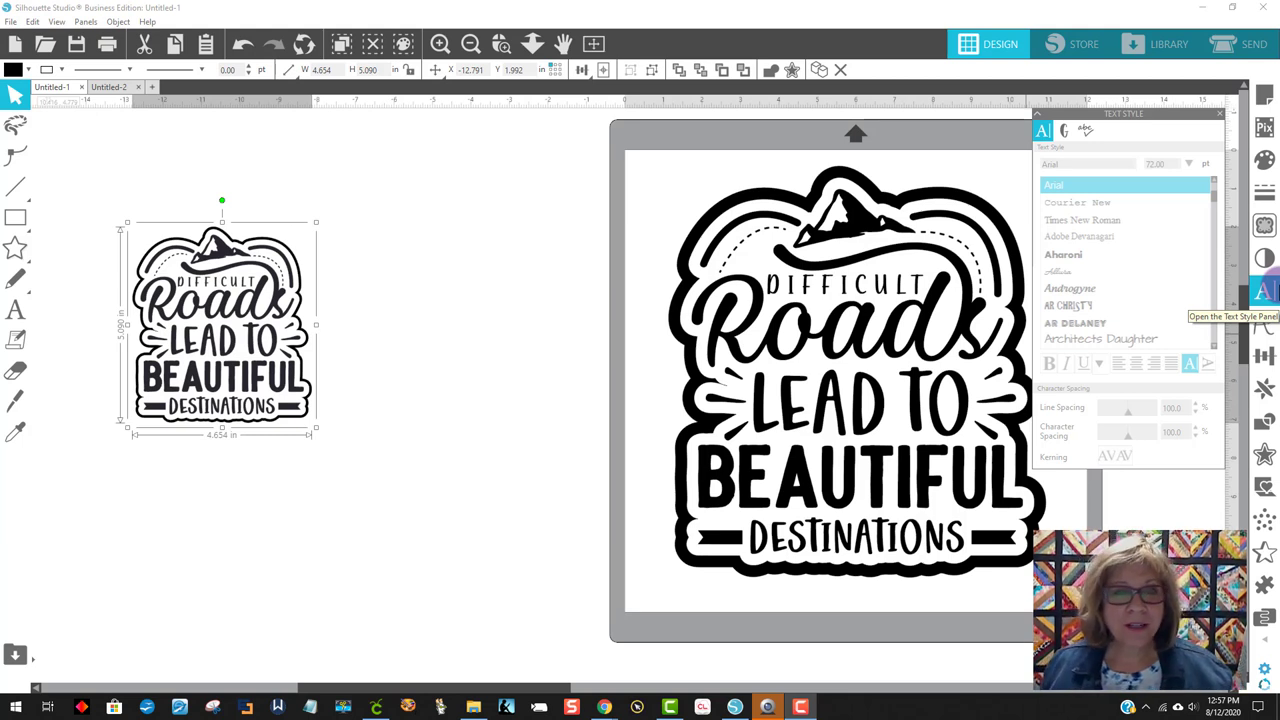
left_click(731, 426)
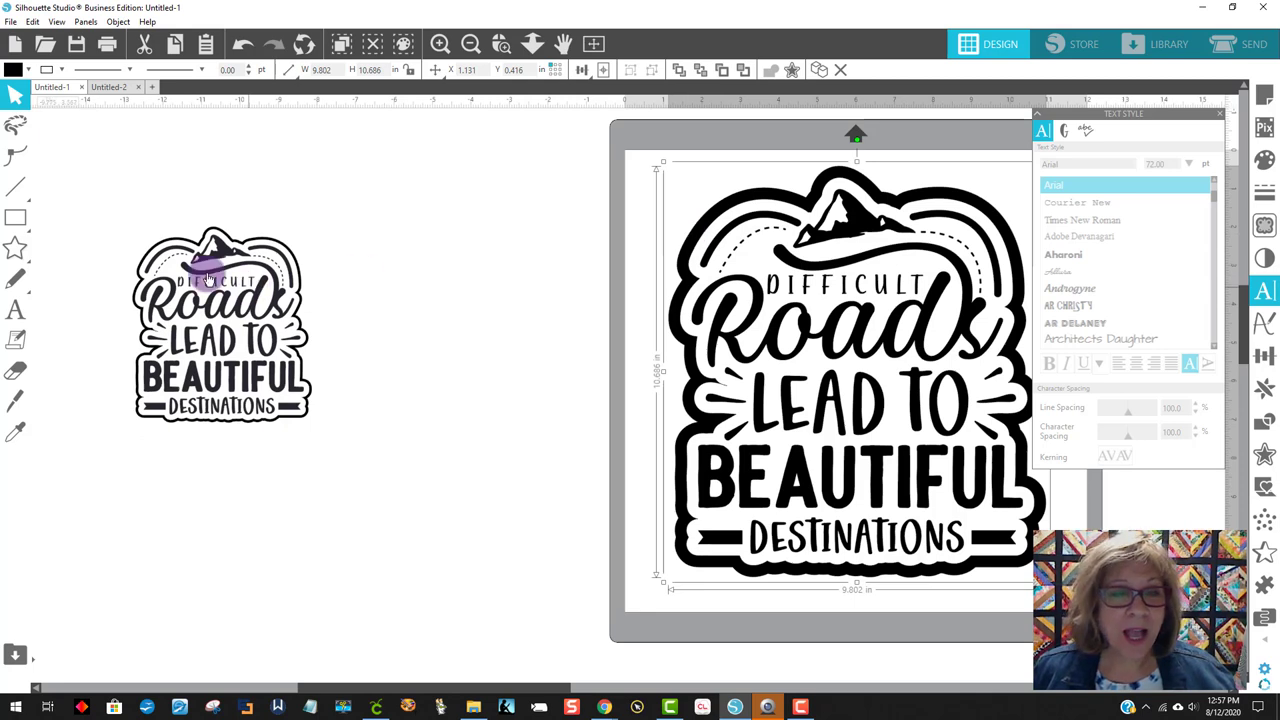
left_click_drag(118, 188, 357, 412)
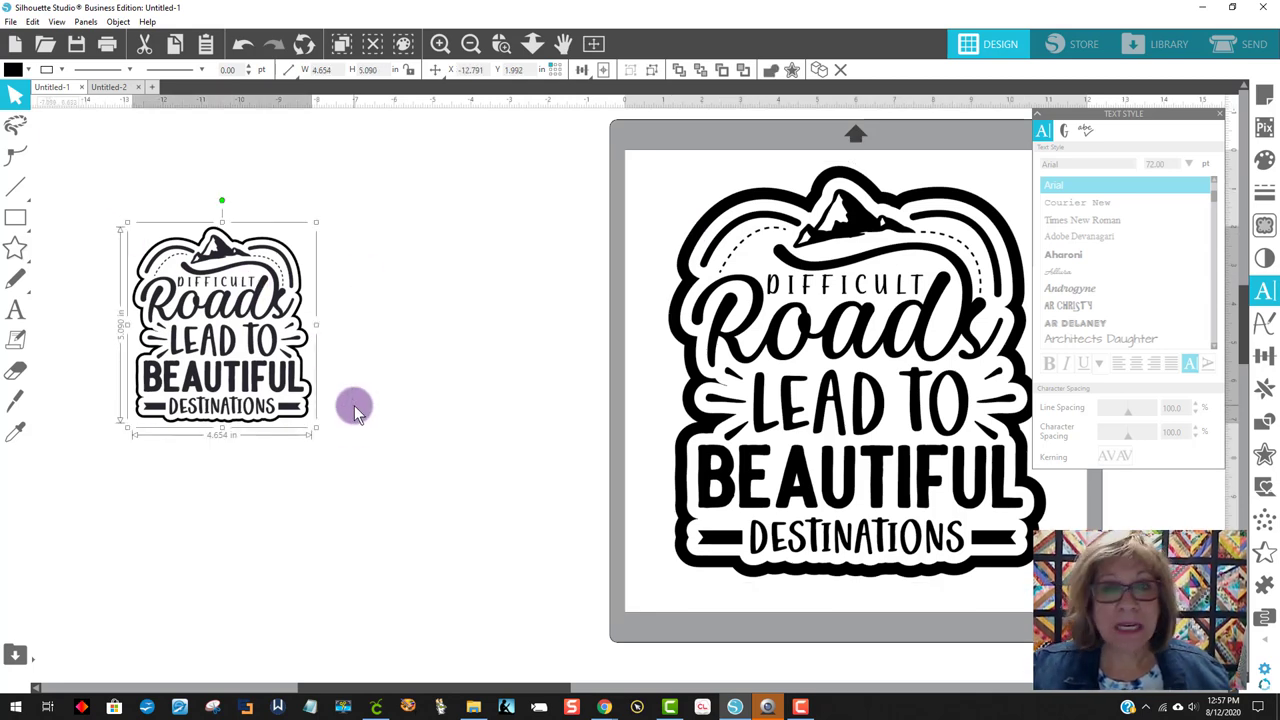
key("Delete")
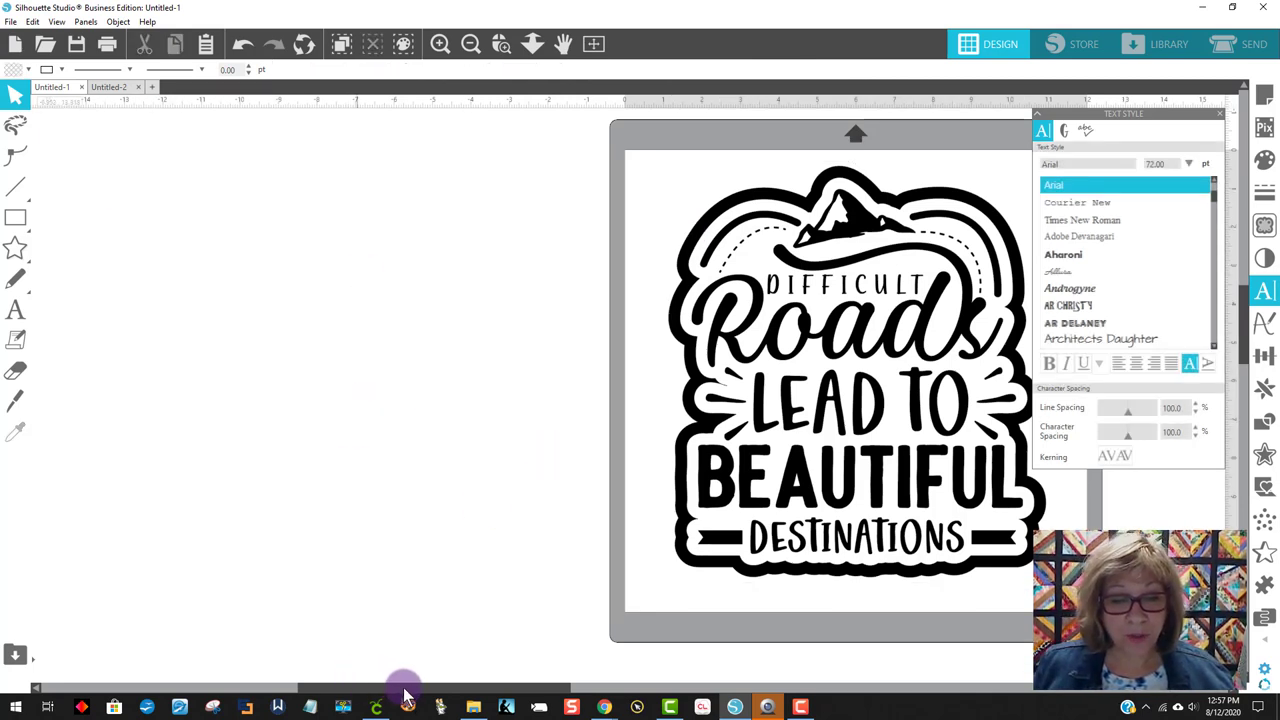
left_click_drag(406, 688, 509, 688)
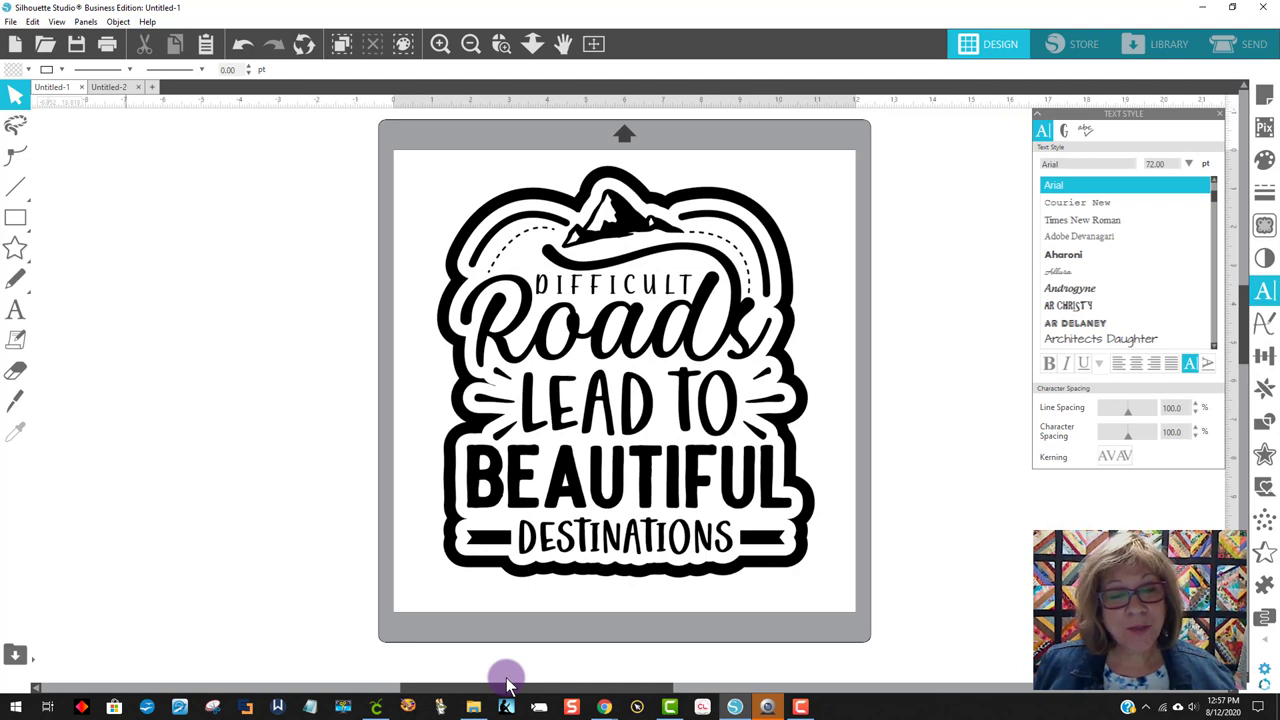
left_click(634, 403)
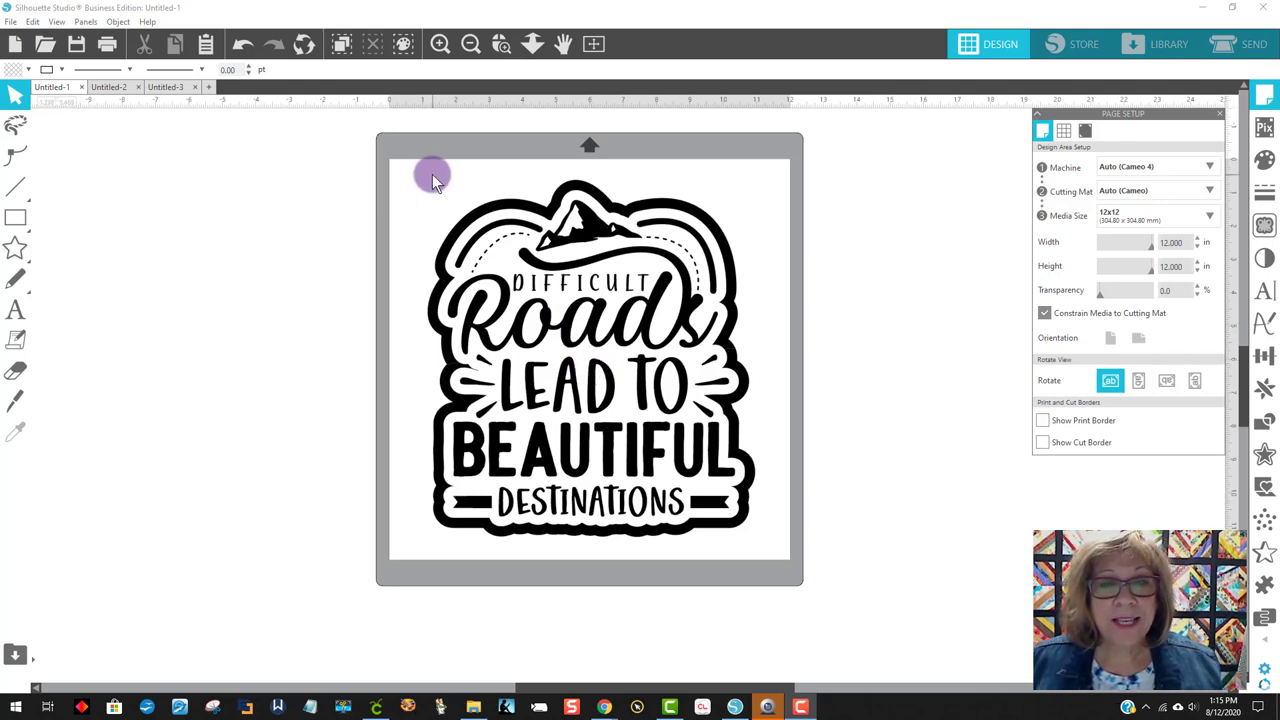
- Combine every part of the bordered sticker into one compound path filled black
left_click(529, 223)
left_click_drag(693, 430, 763, 549)
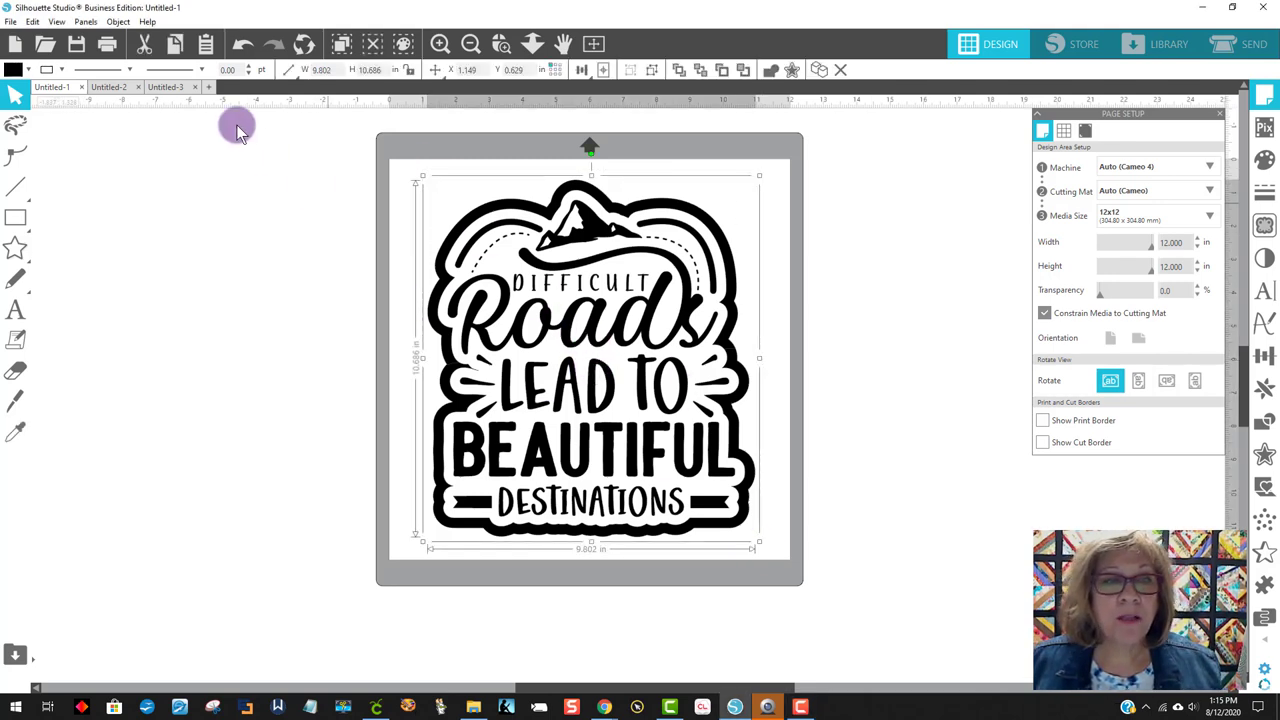
left_click(115, 22)
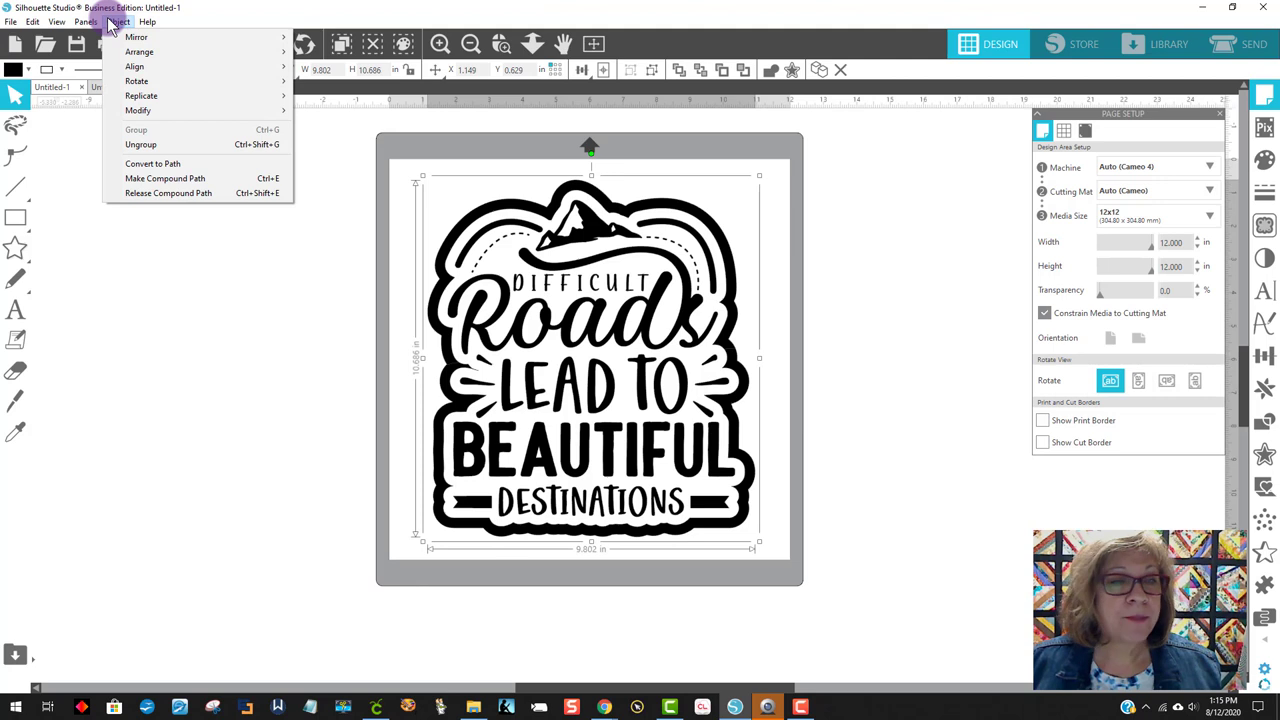
left_click(186, 182)
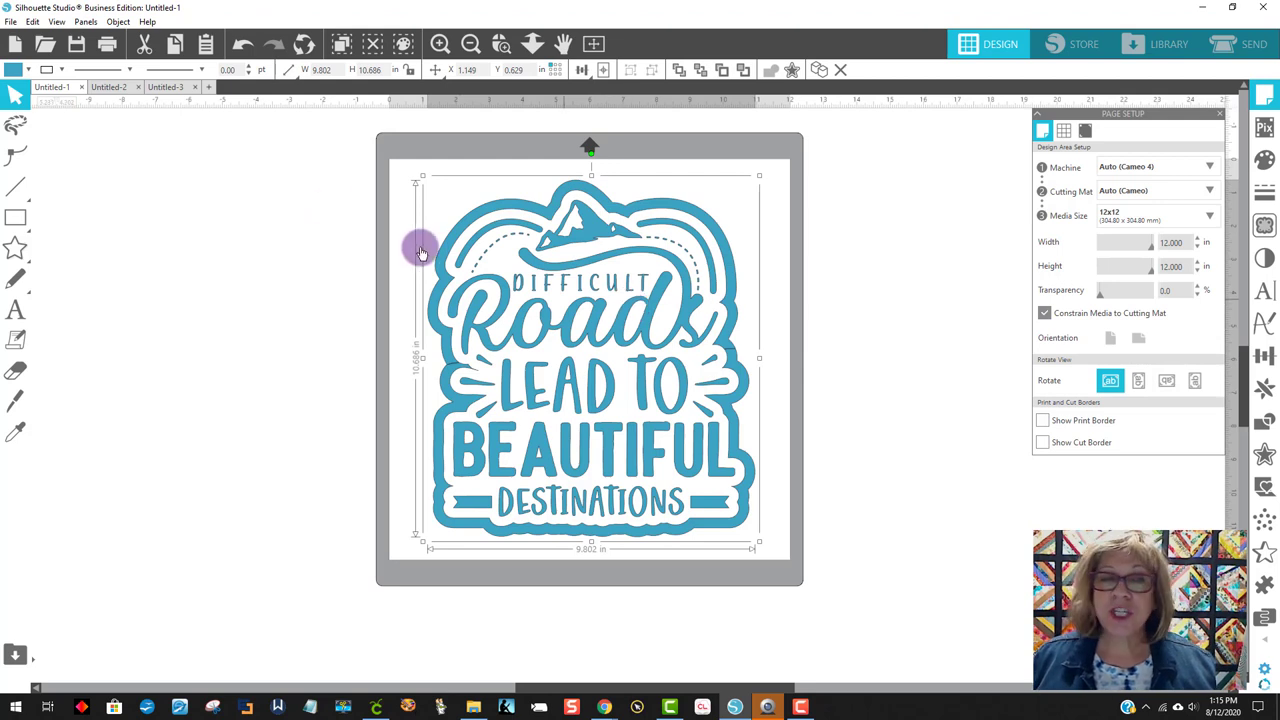
left_click(14, 69)
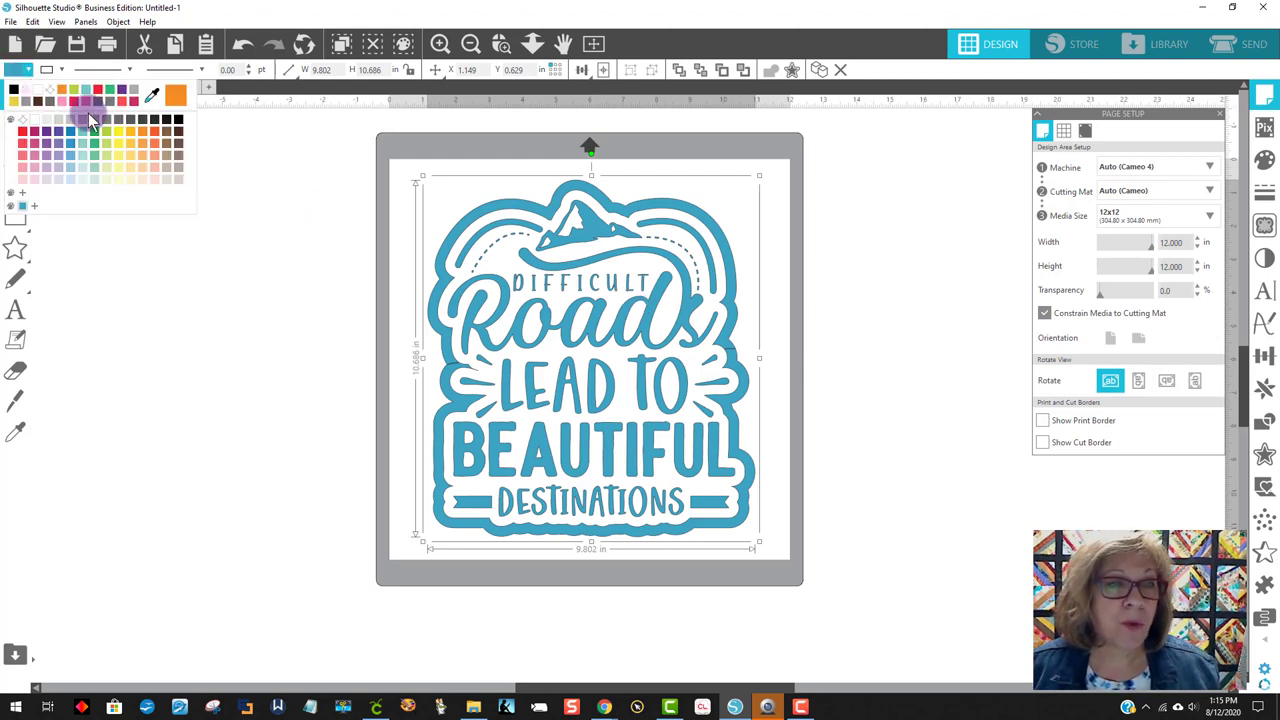
left_click(178, 121)
left_click(357, 399)
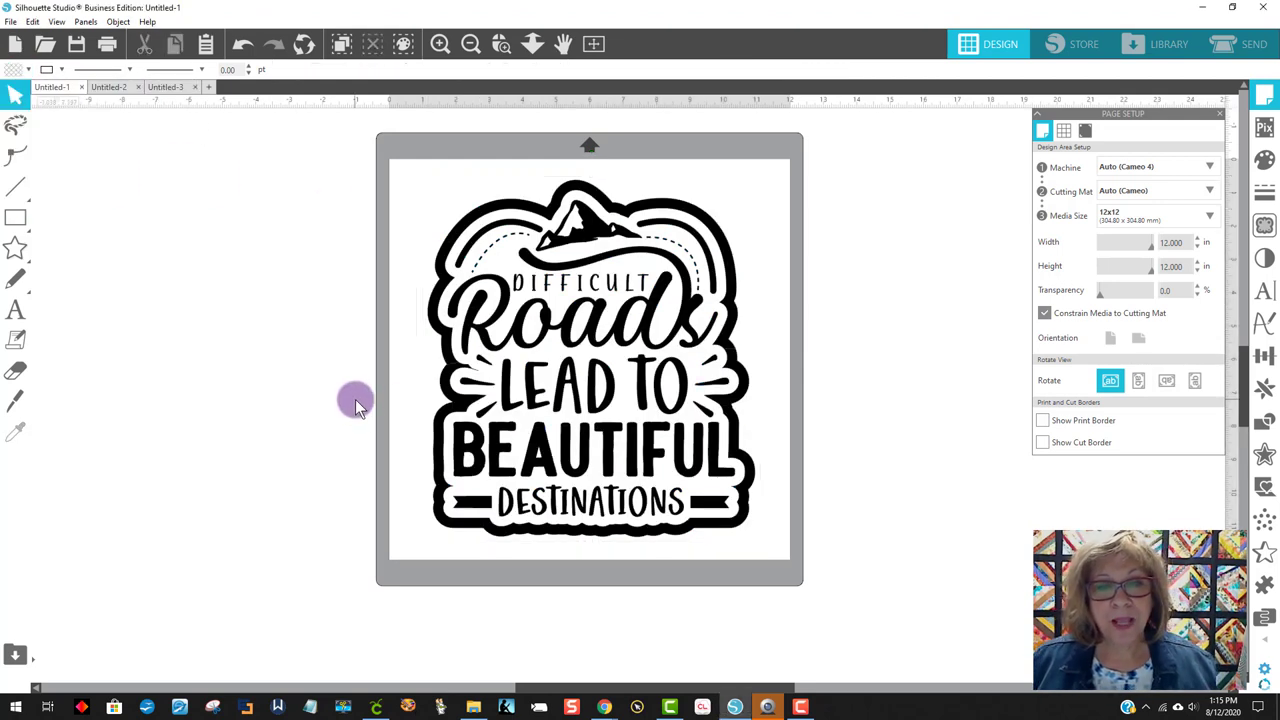
left_click(634, 257)
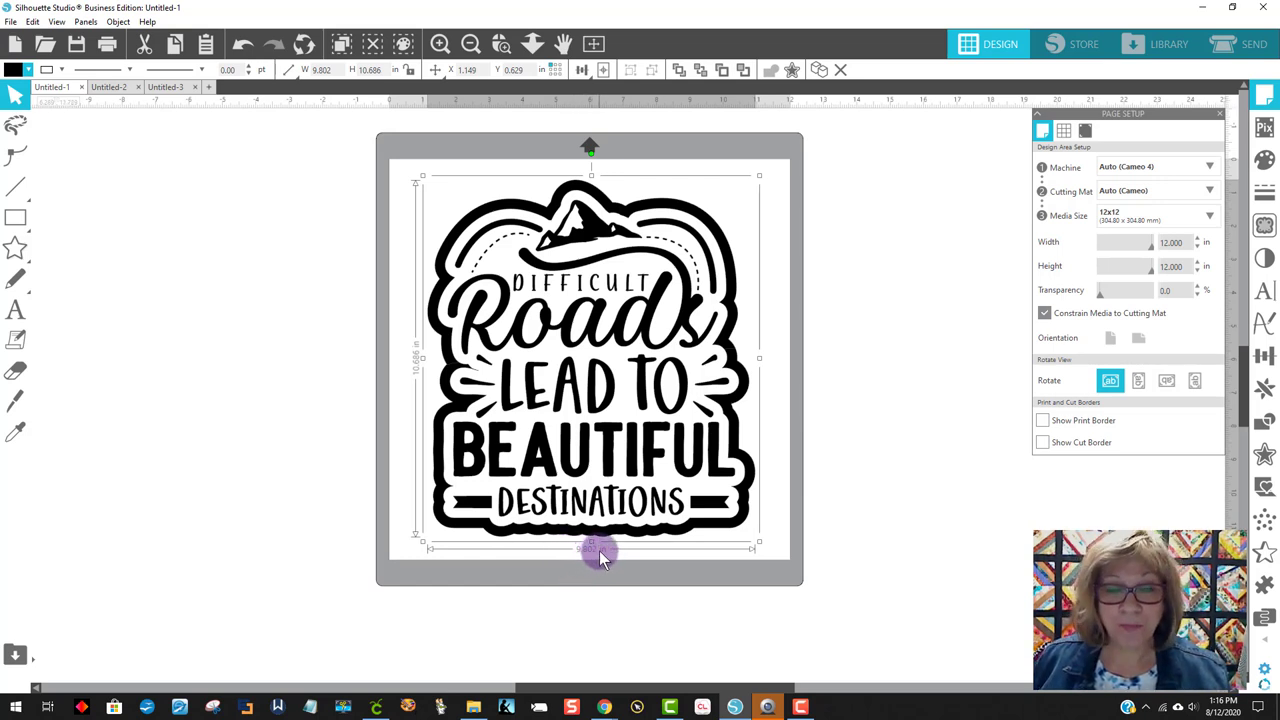
- Start a Save to Hard Drive and enter the file name '9.802 difficult roads for cricut'
left_click(10, 21)
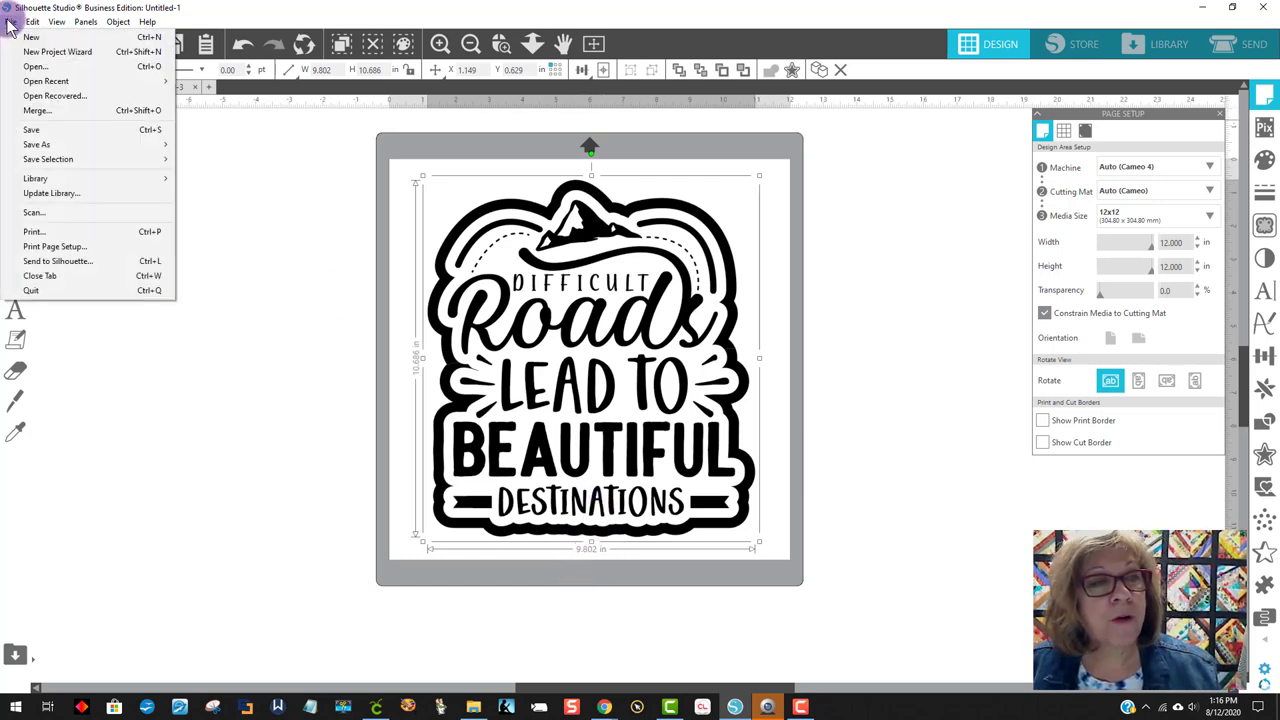
mouse_move(68, 148)
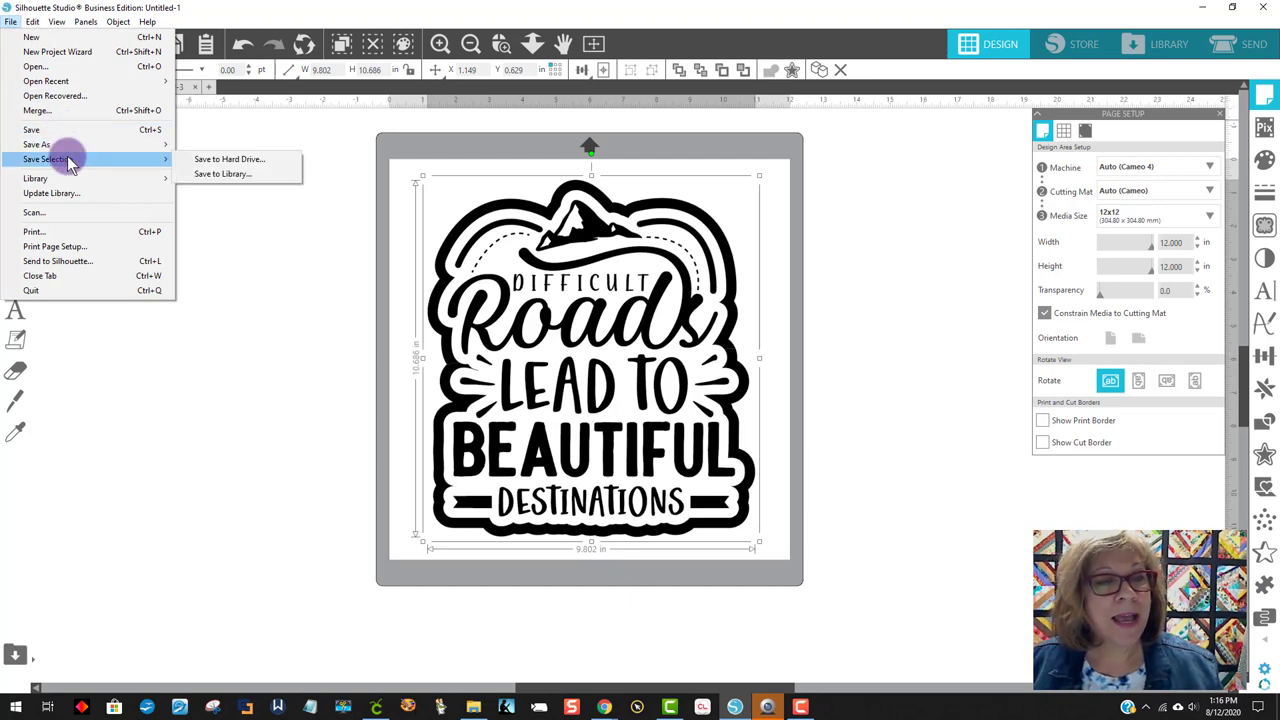
left_click(218, 143)
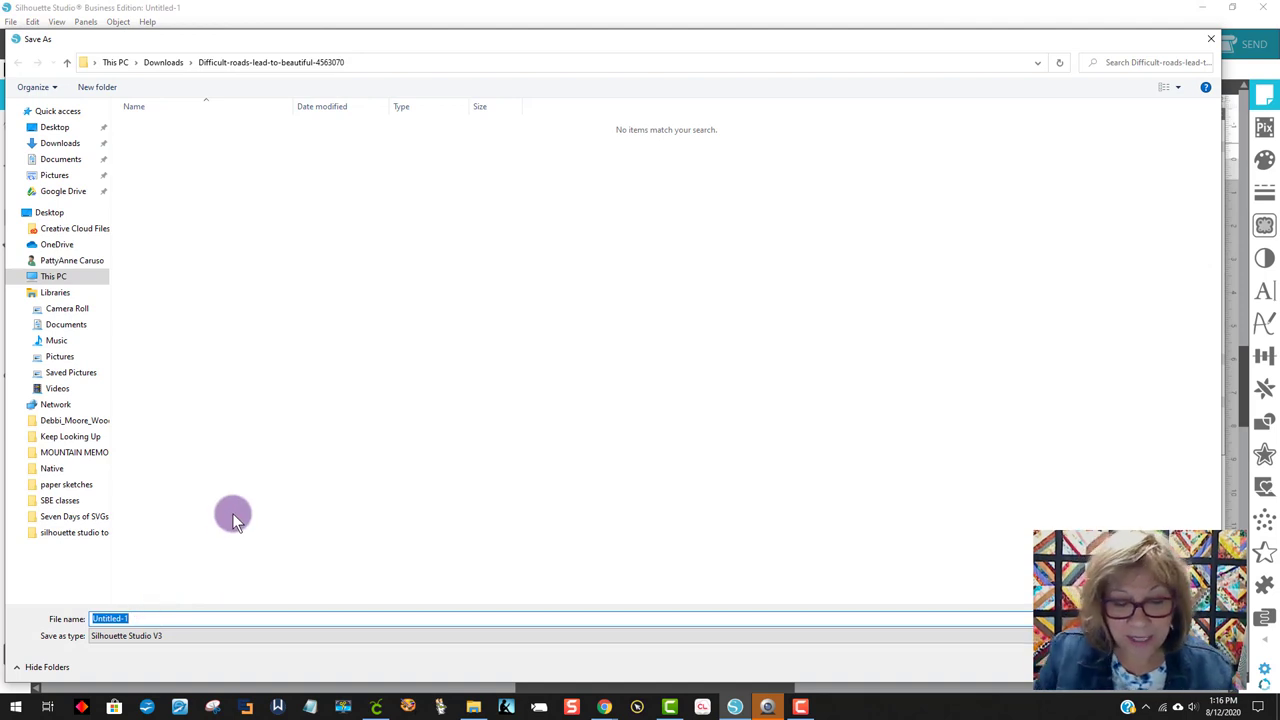
type("9.")
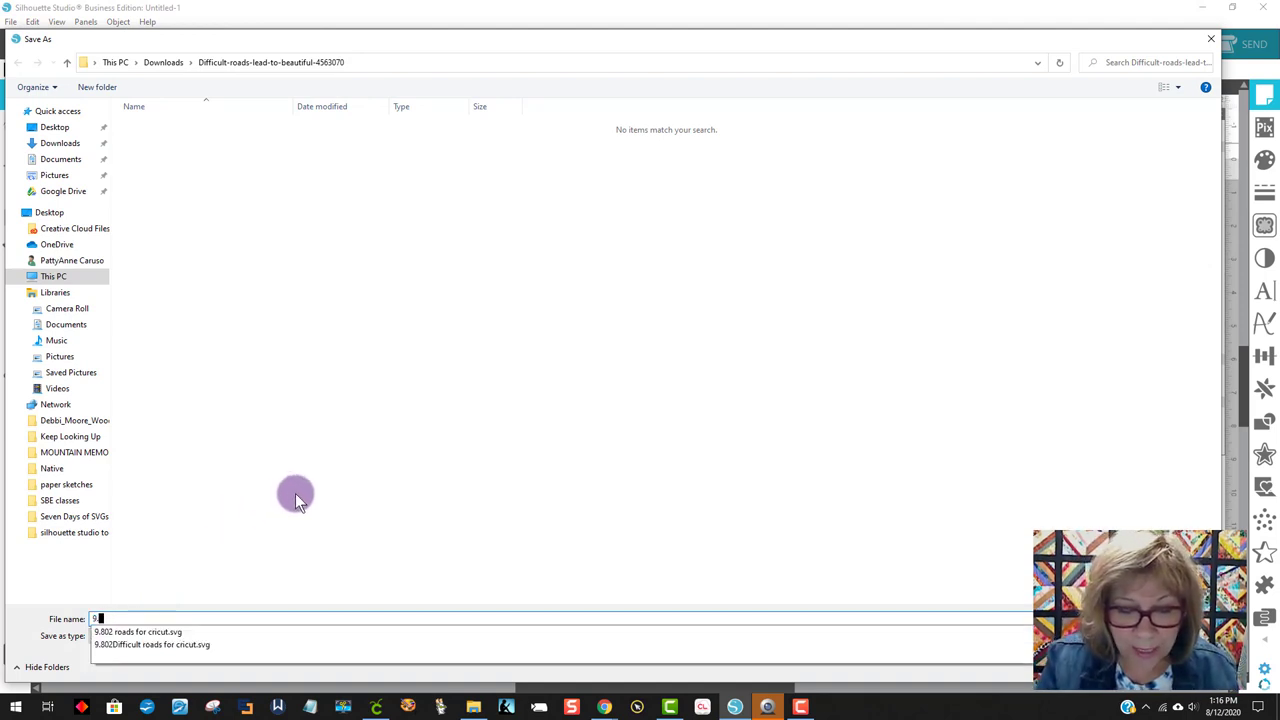
type("802")
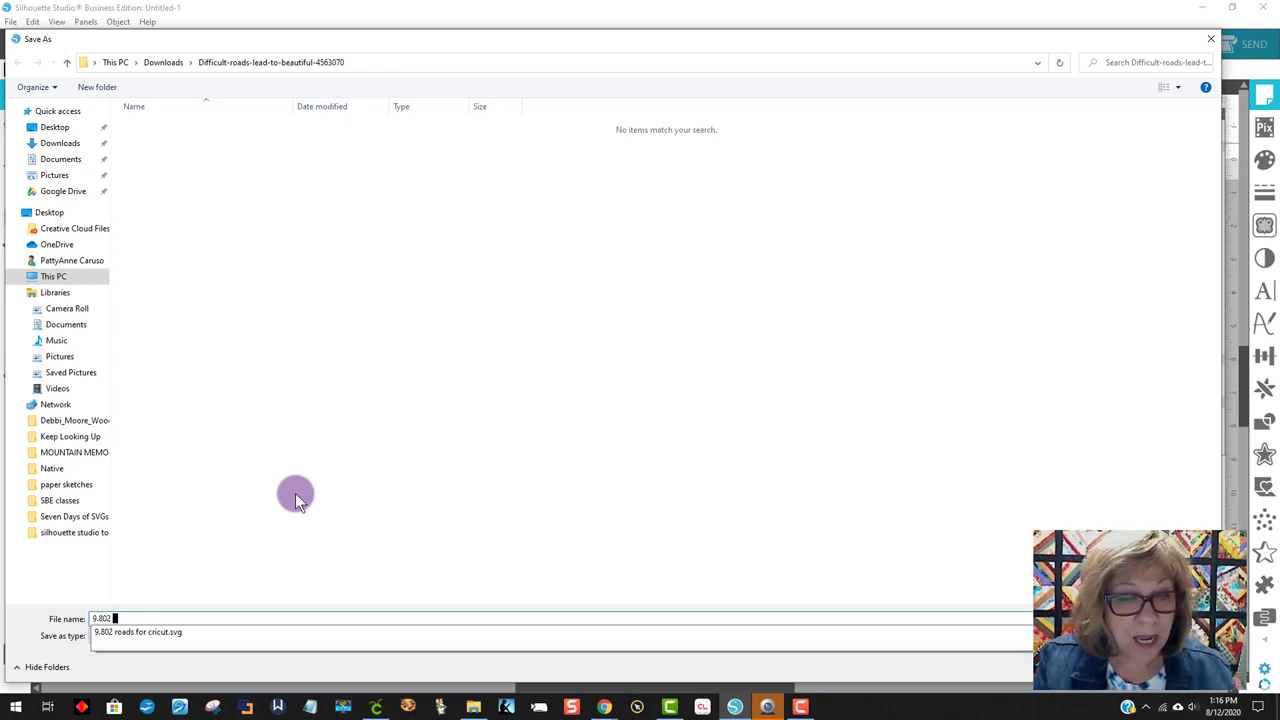
type(" difi")
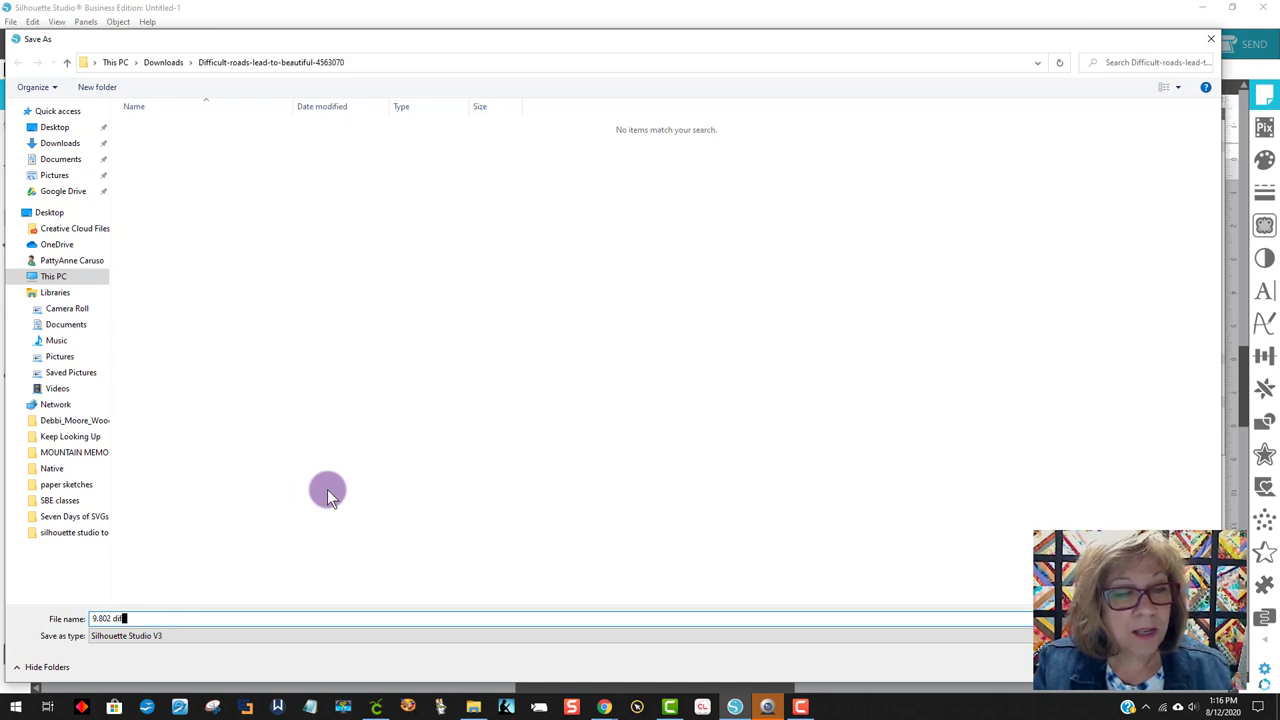
type("cutl")
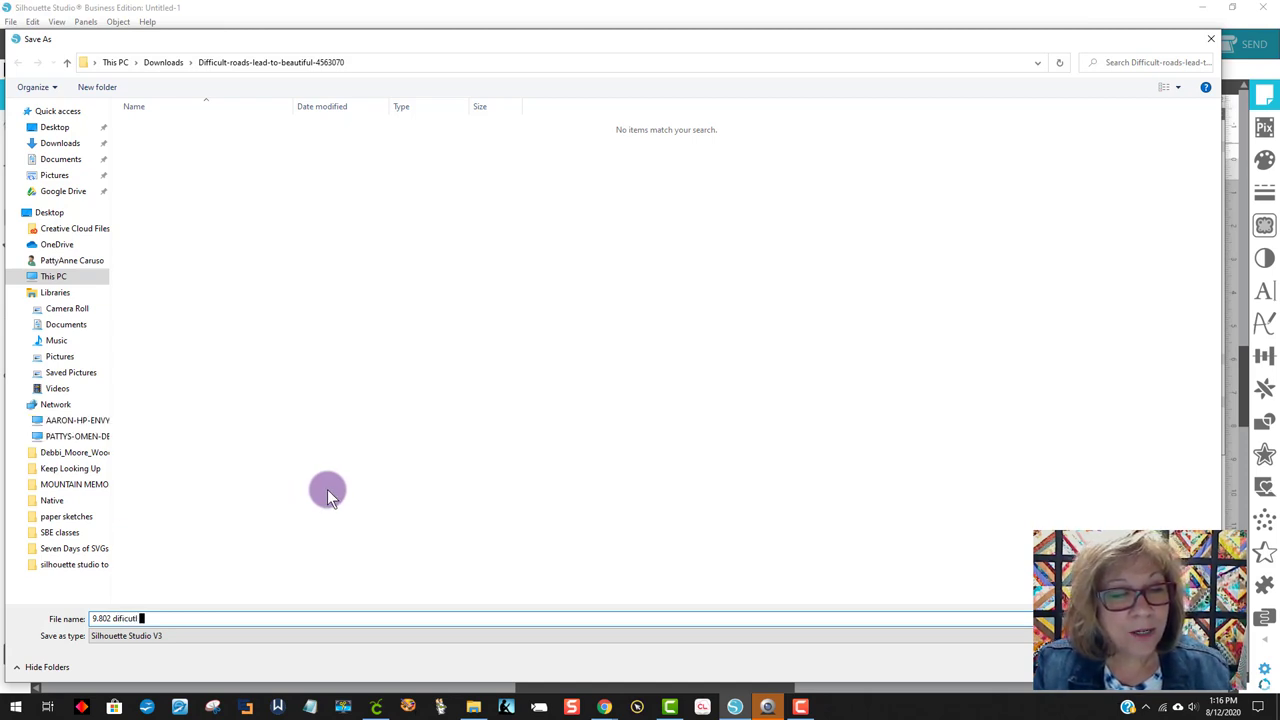
key("BackSpace")
key("BackSpace")
key("BackSpace")
key("BackSpace")
key("BackSpace")
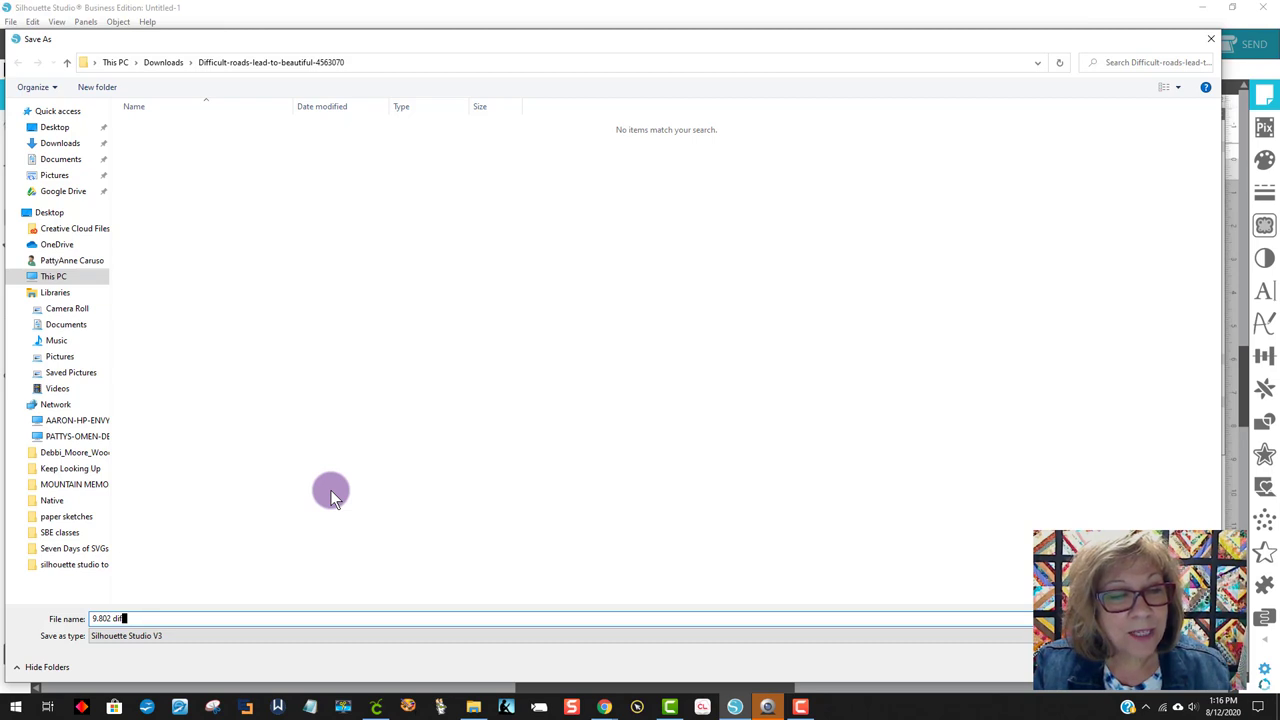
type("ficul")
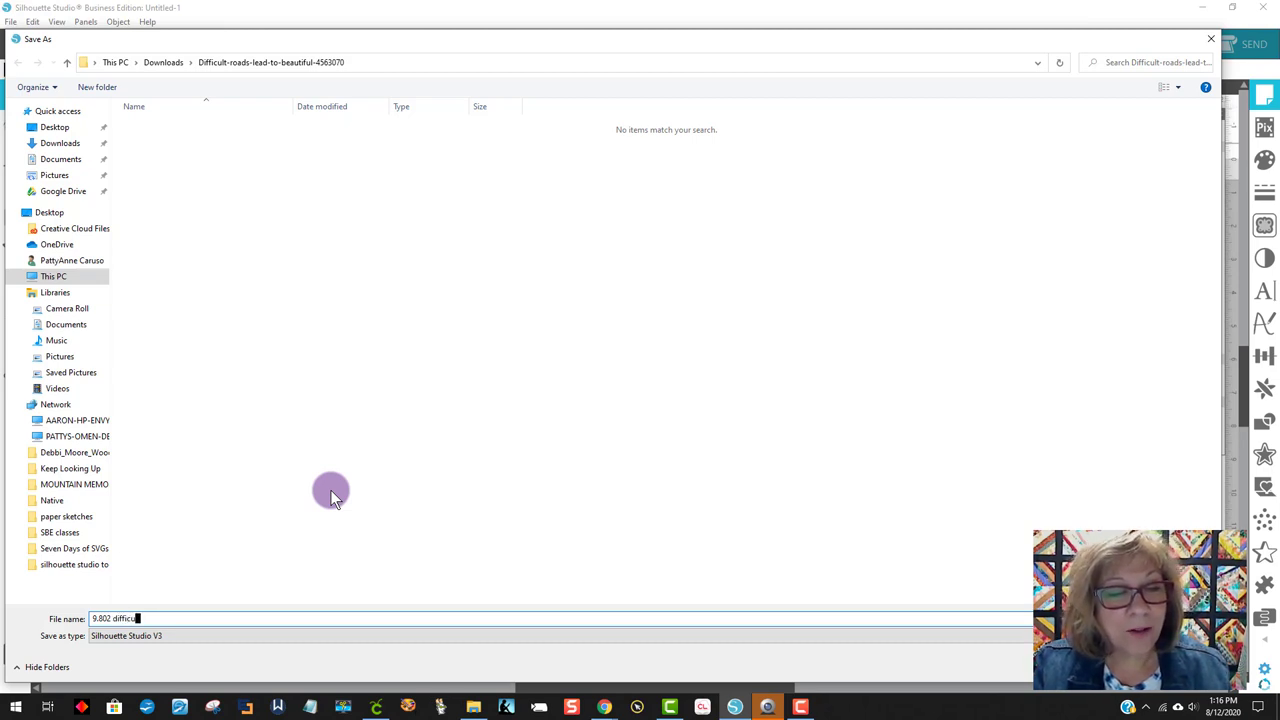
type("t roads f")
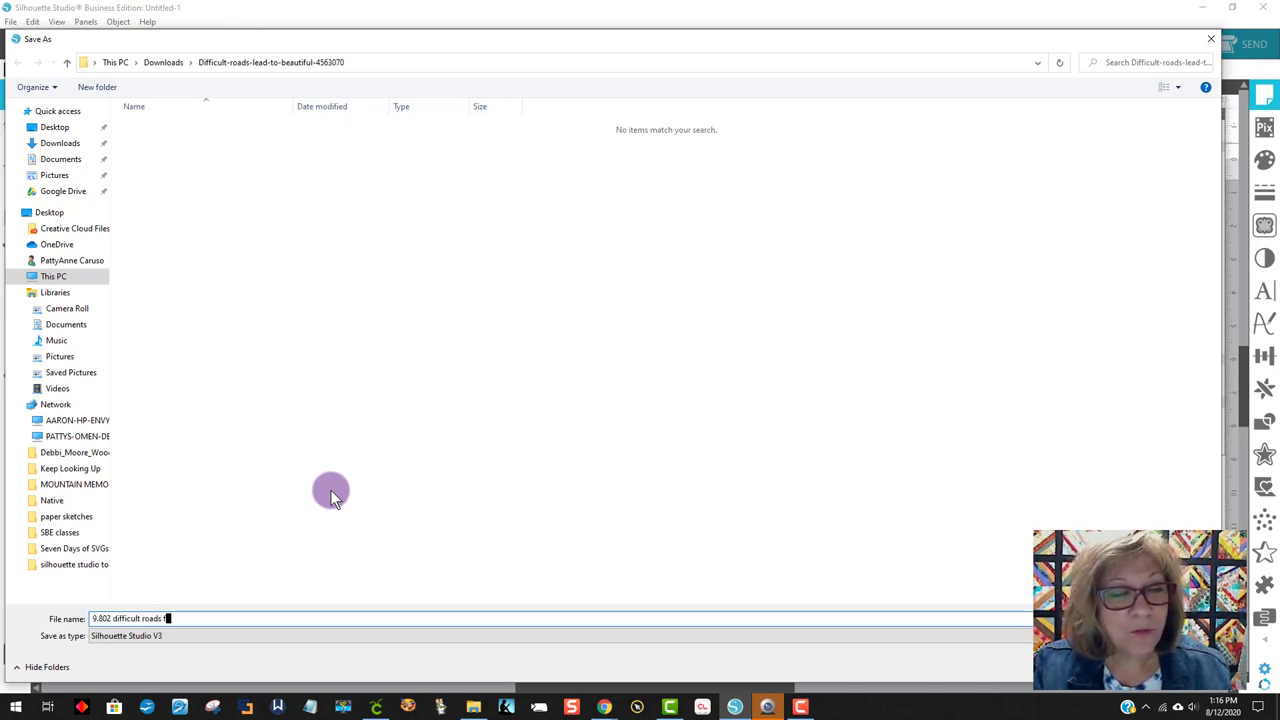
type("or cricut")
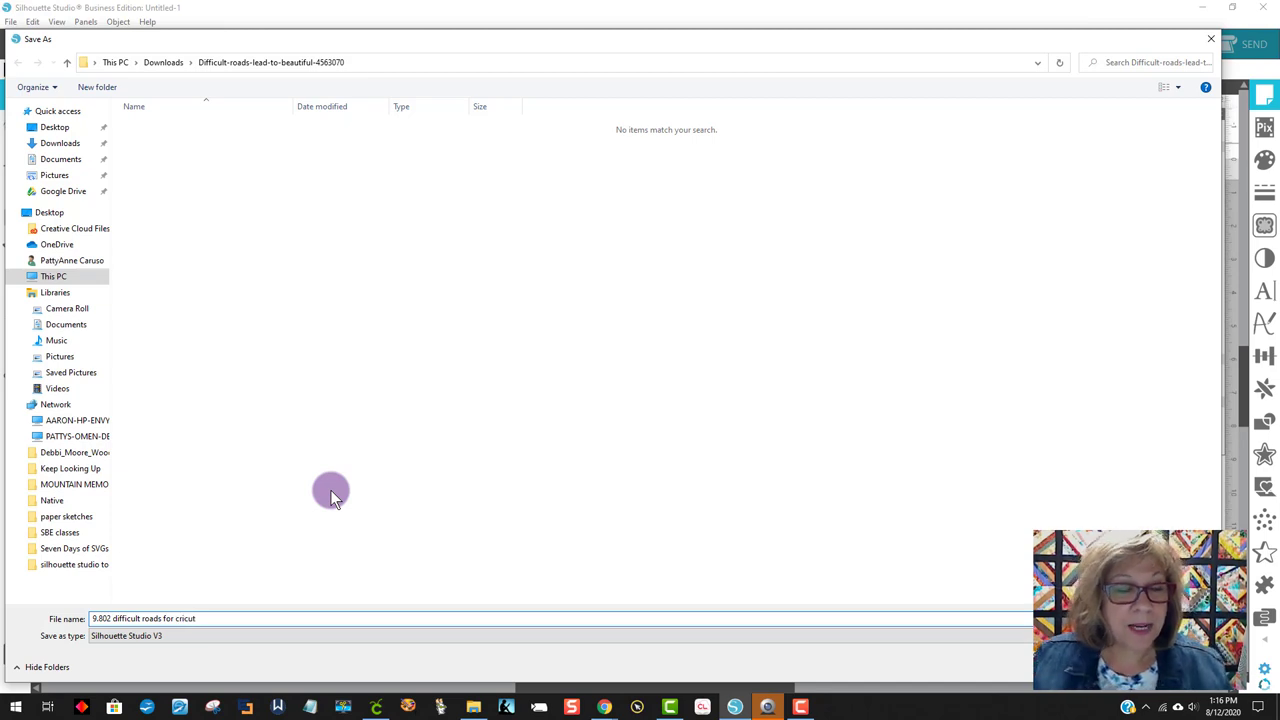
- Choose SVG format and overwrite the existing '9.802Difficult roads for cricut' file
left_click(146, 639)
left_click(148, 664)
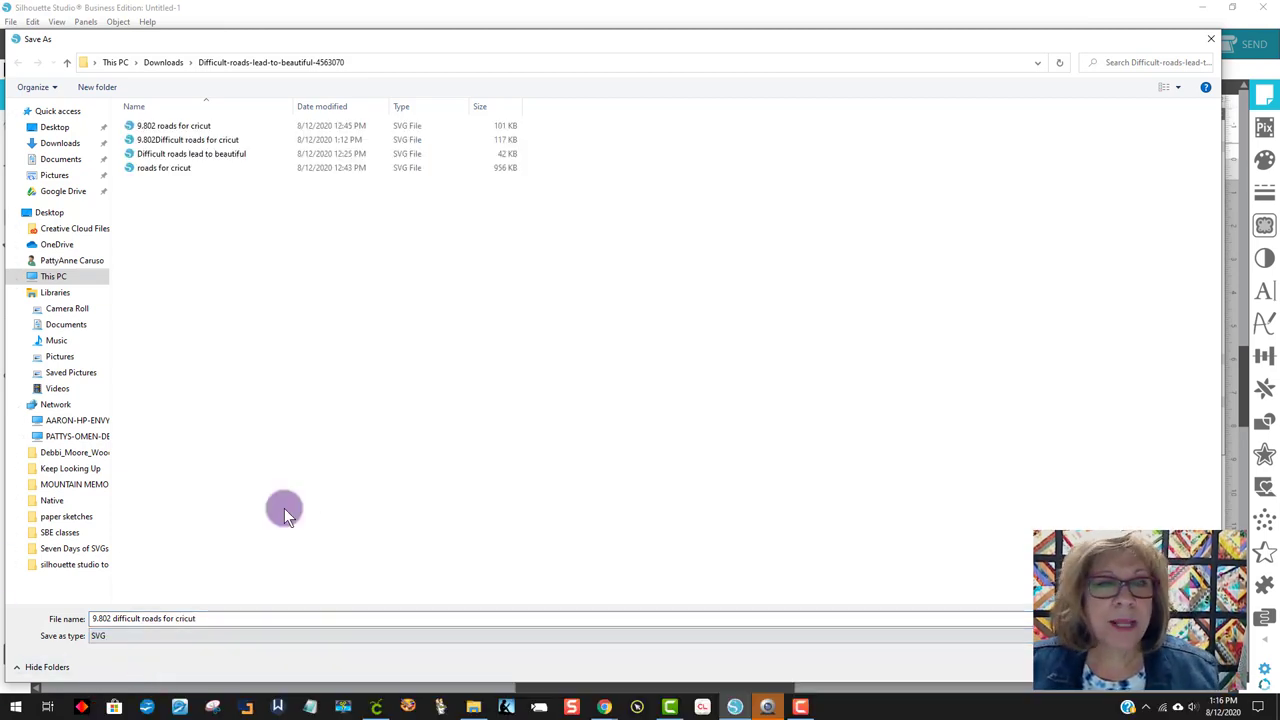
left_click(200, 139)
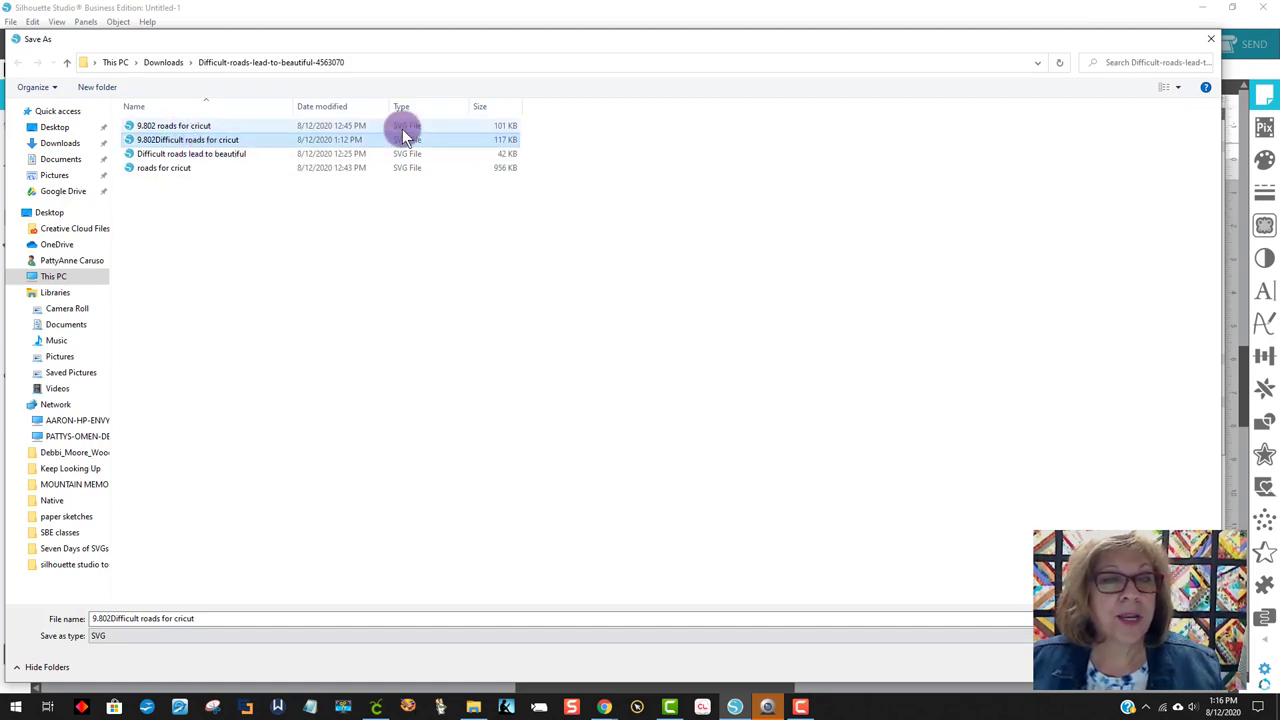
left_click(1092, 667)
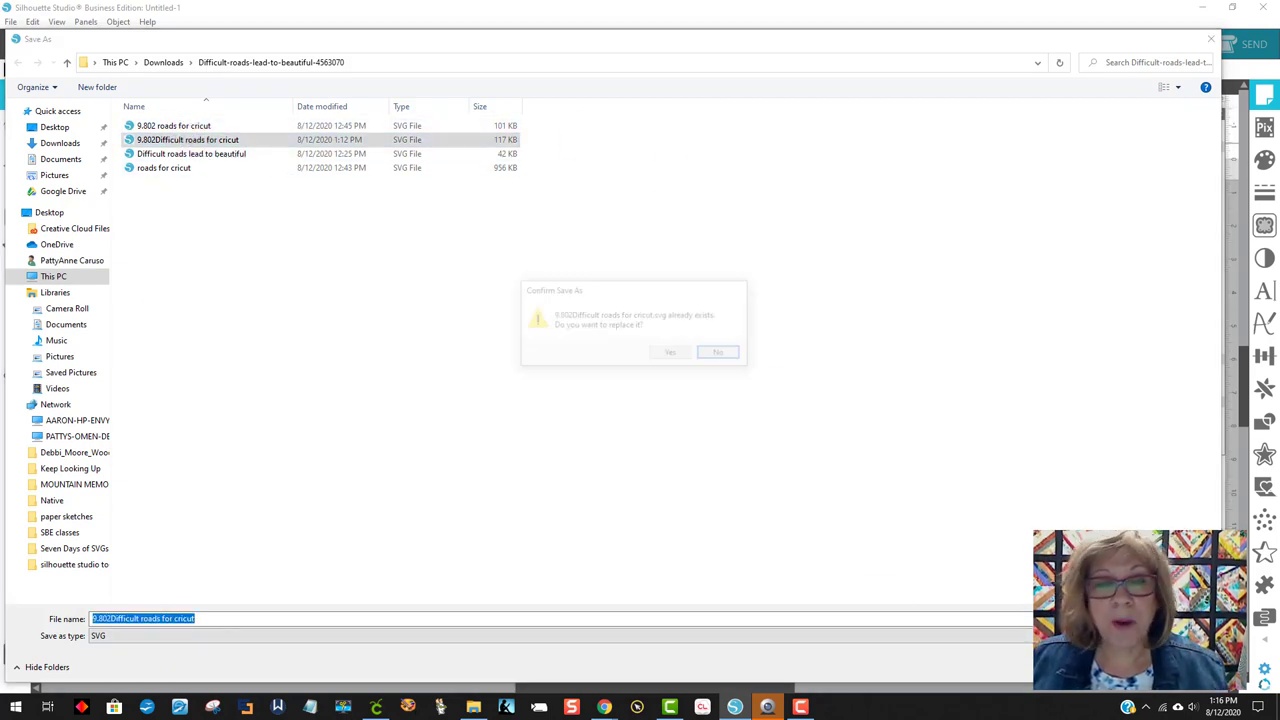
left_click(679, 356)
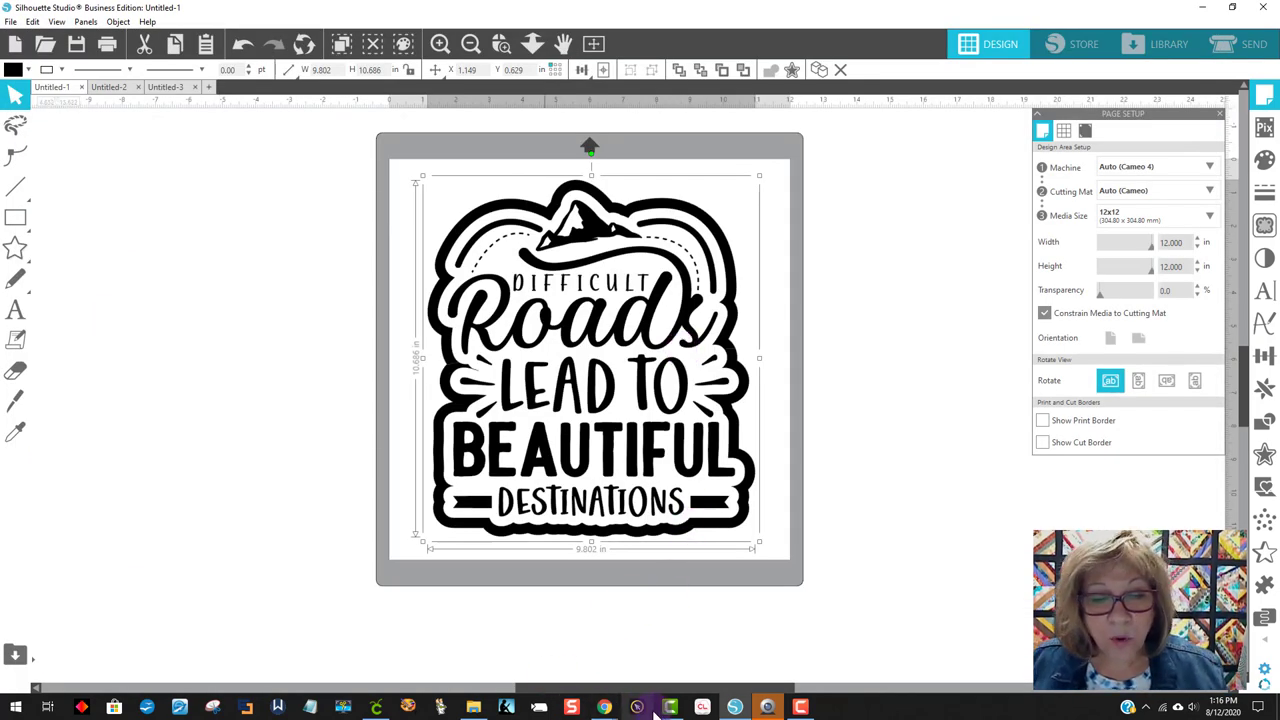
- In a maximized Cricut Design Space, upload '9.802Difficult roads for cricut' as a vector image
left_click(374, 707)
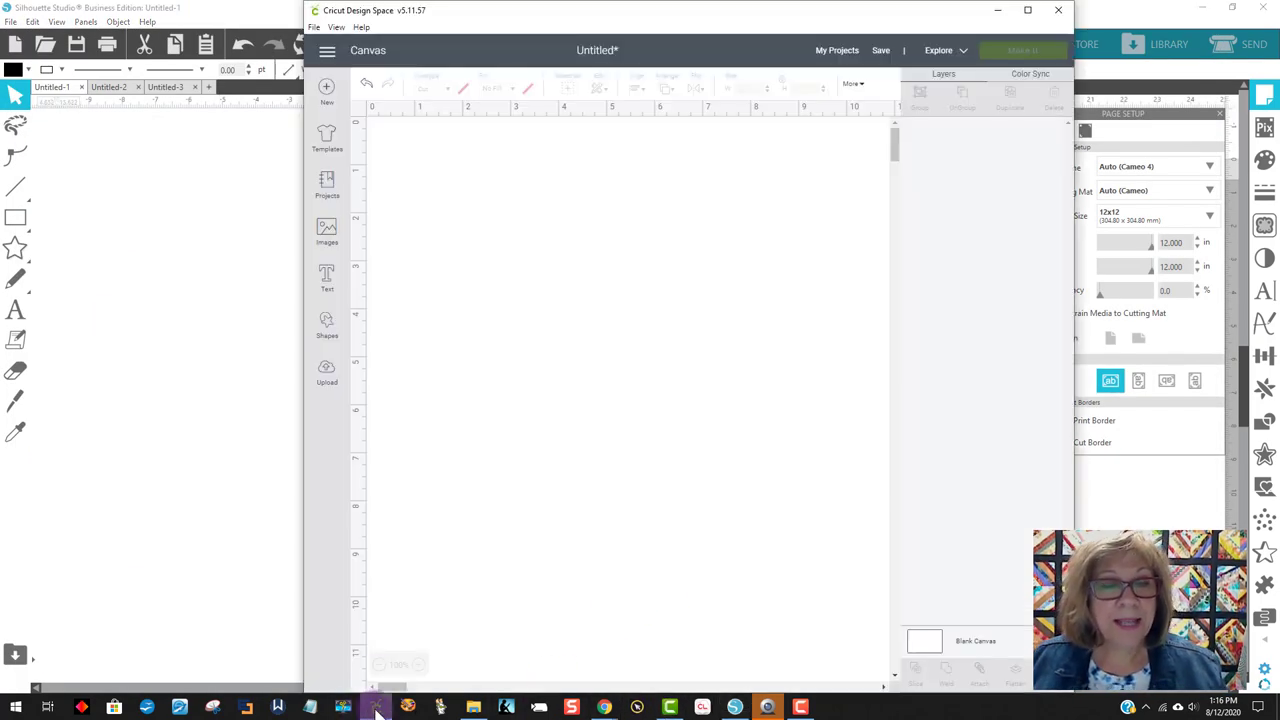
left_click(1030, 12)
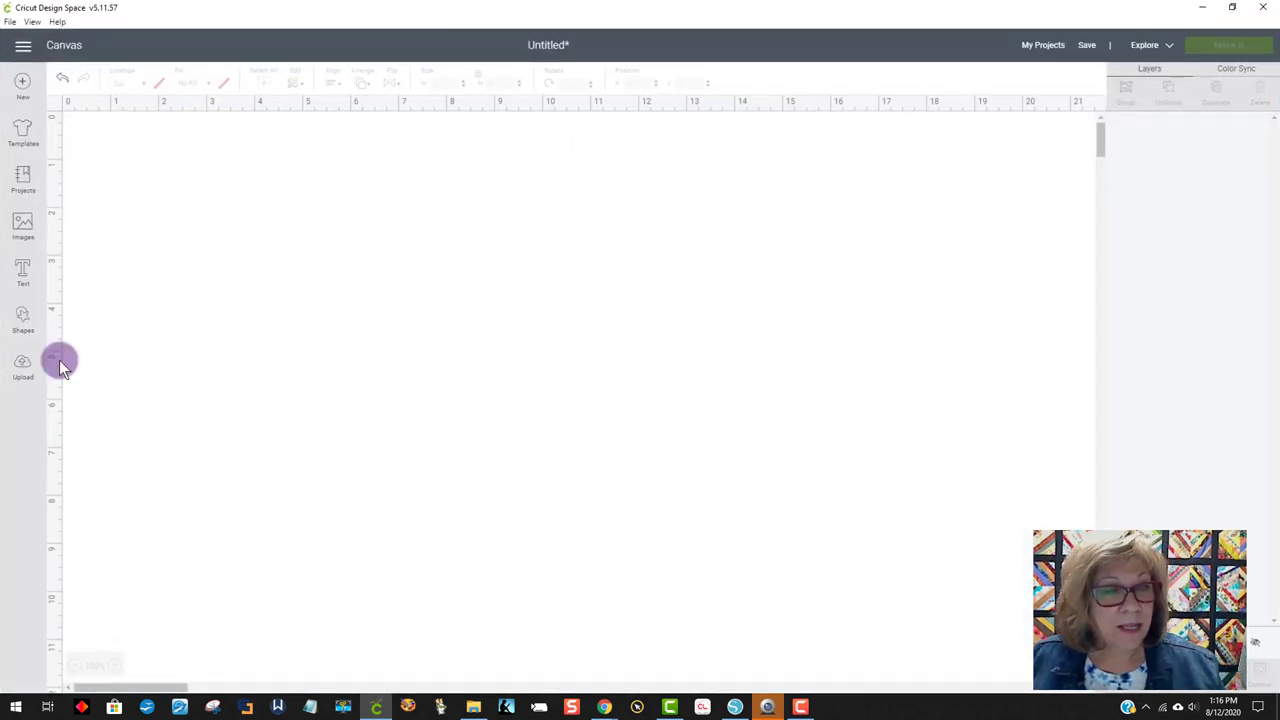
left_click(20, 368)
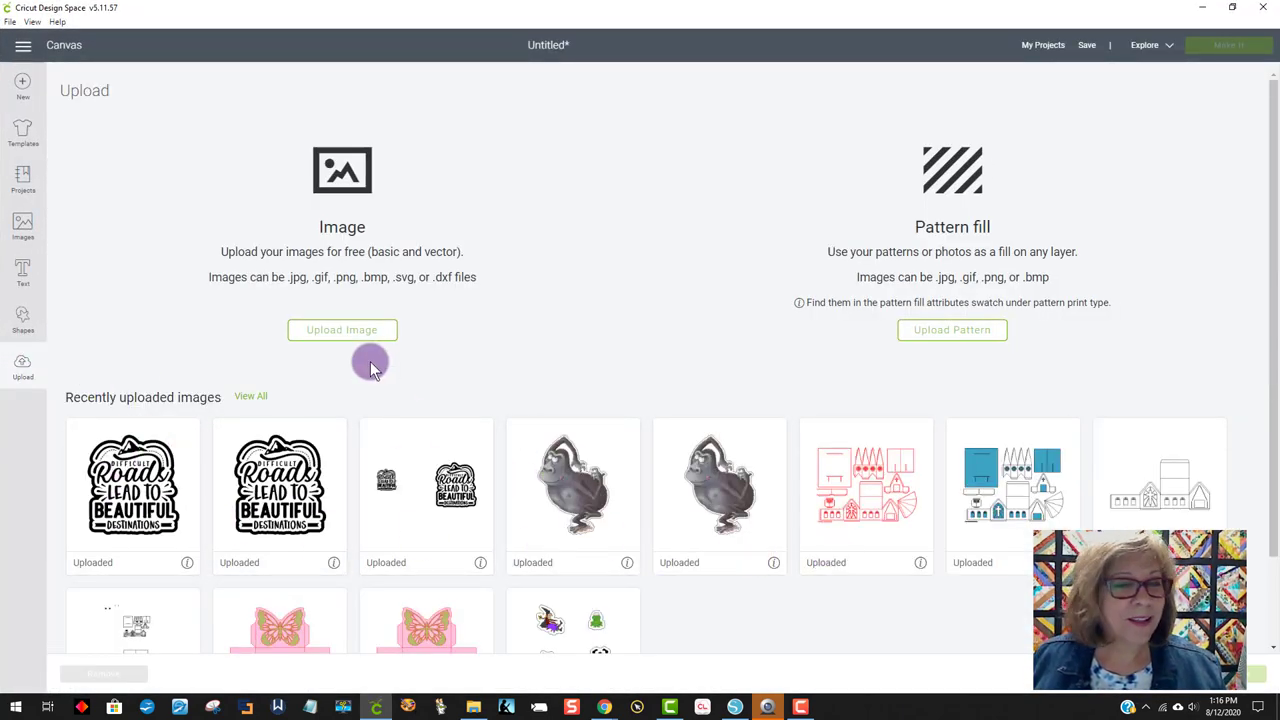
left_click(362, 330)
left_click(664, 356)
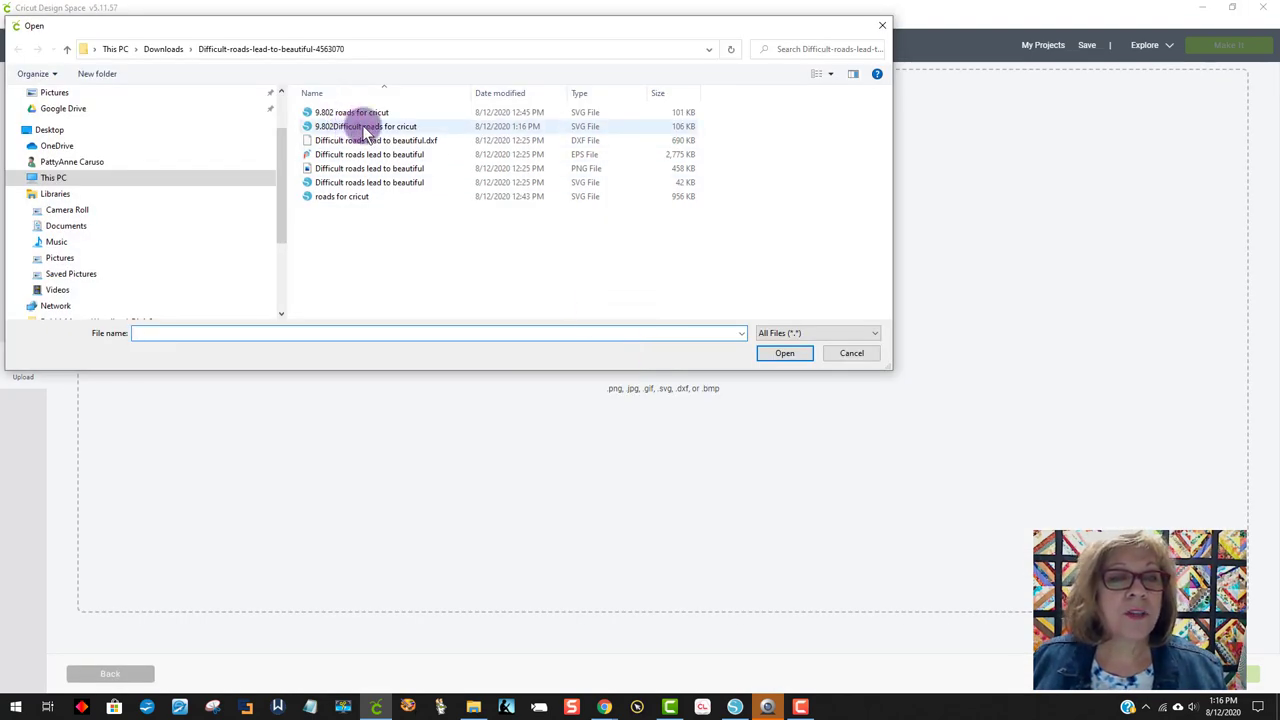
left_click(355, 128)
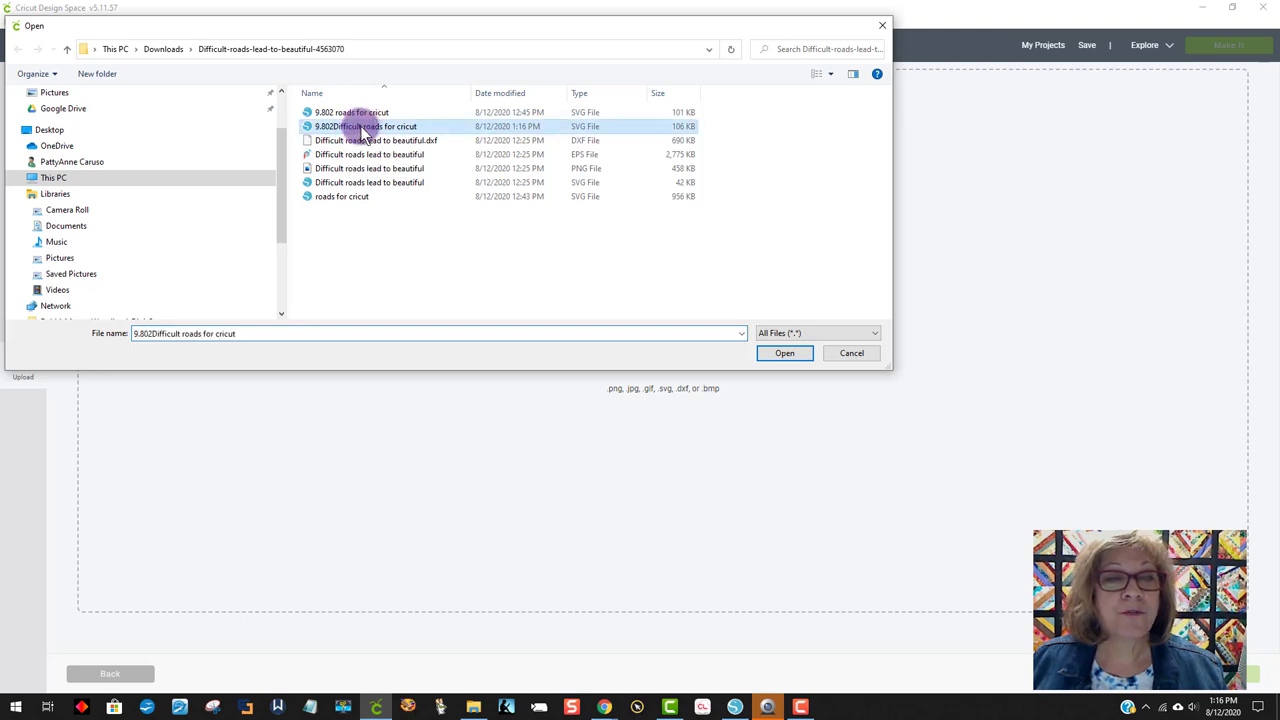
left_click(792, 351)
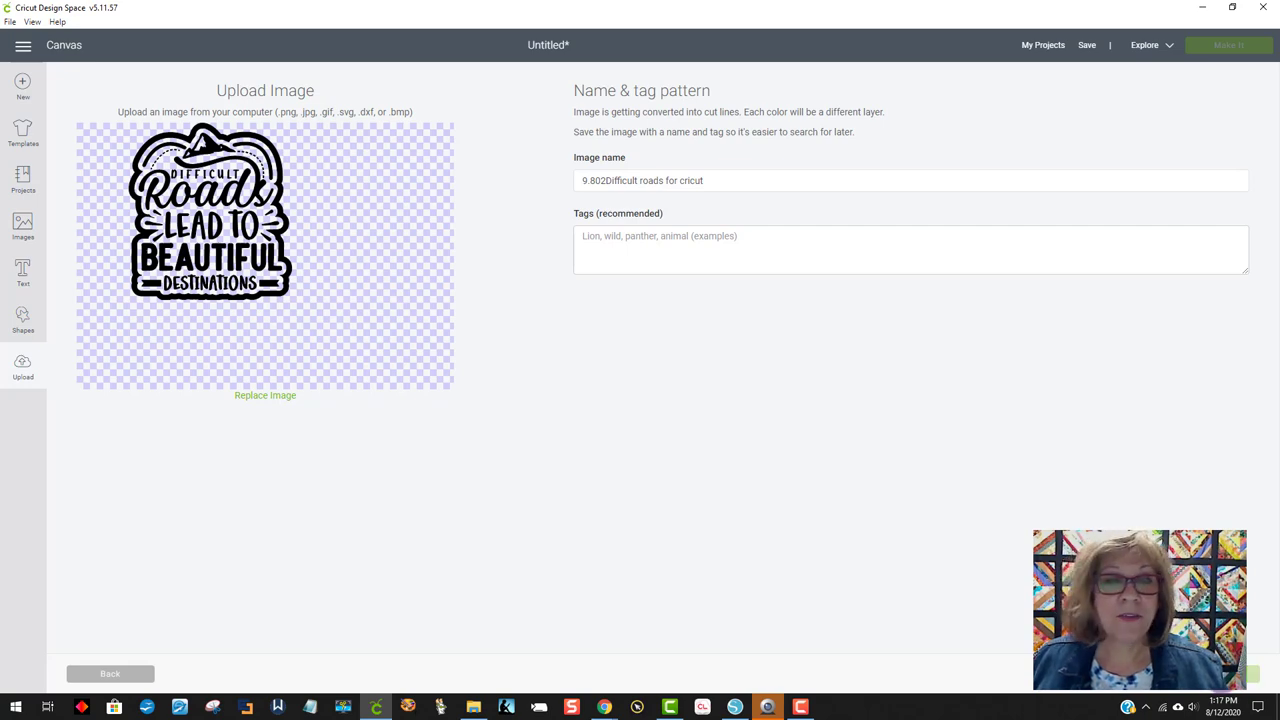
left_click(1250, 674)
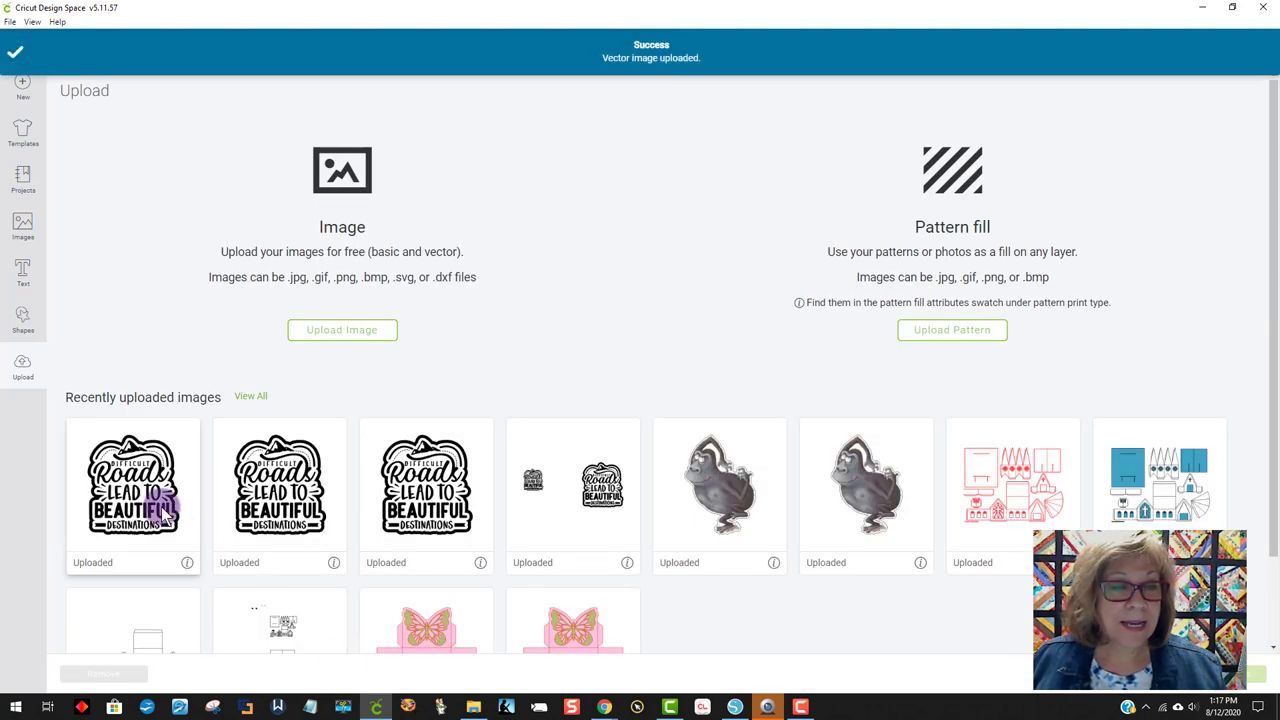
- Add the Difficult Roads image to the canvas, set its width to 9.802 in, and reposition it
left_click(1250, 674)
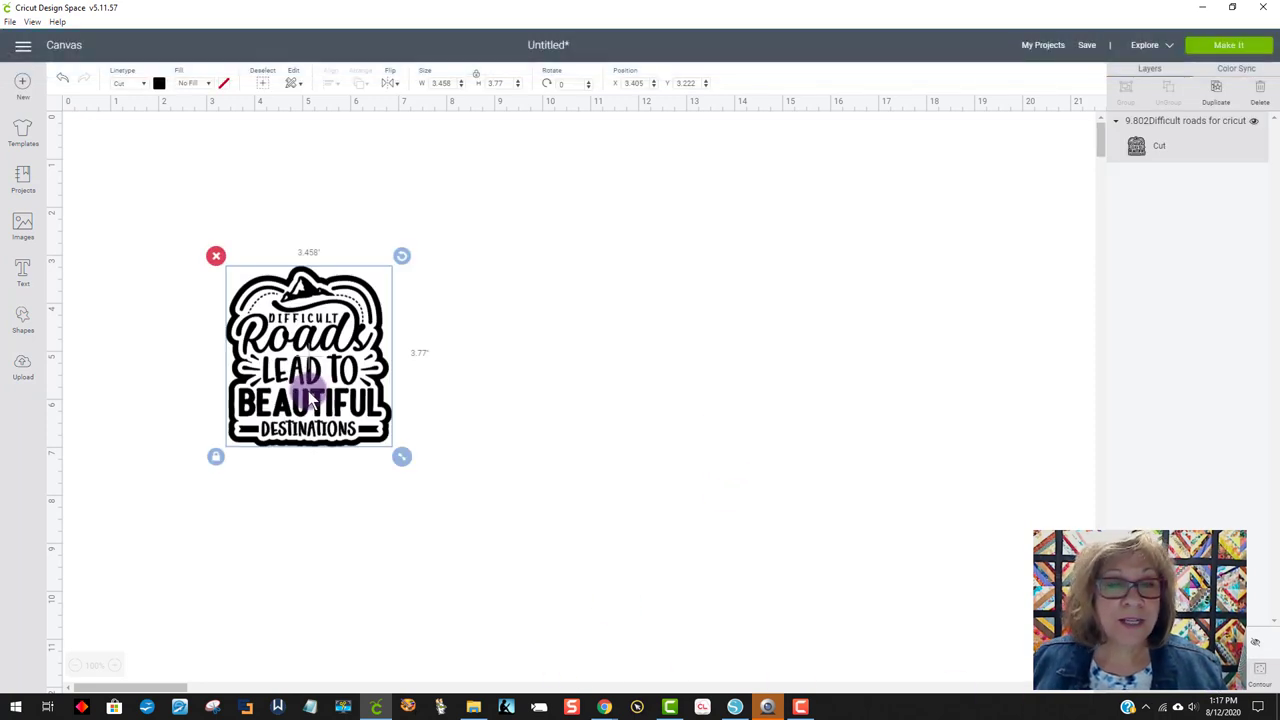
left_click_drag(303, 371, 551, 326)
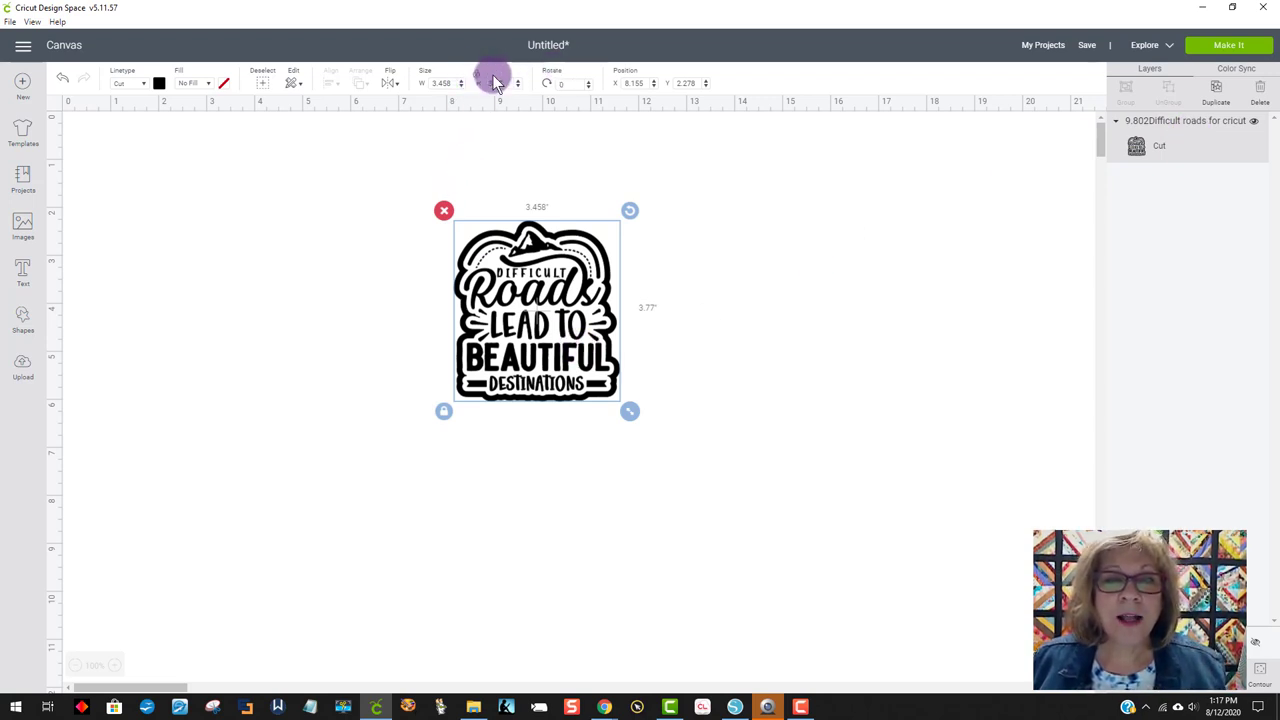
left_click(441, 83)
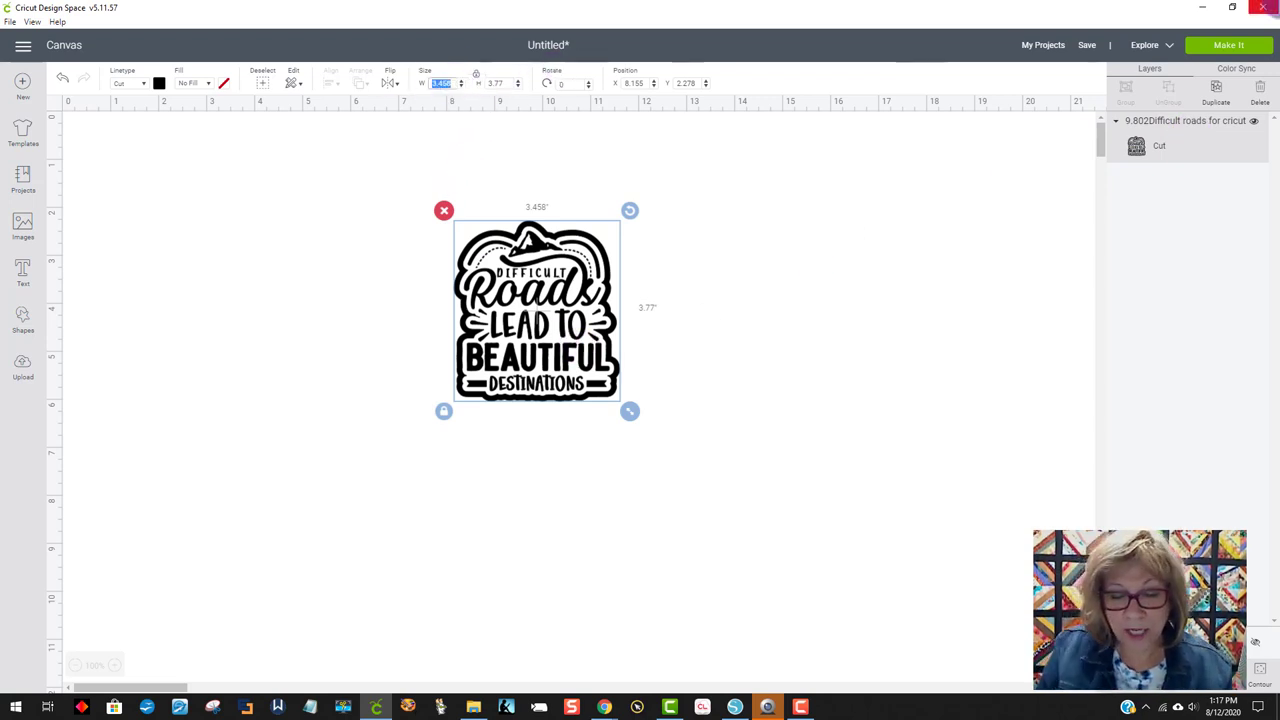
type("9")
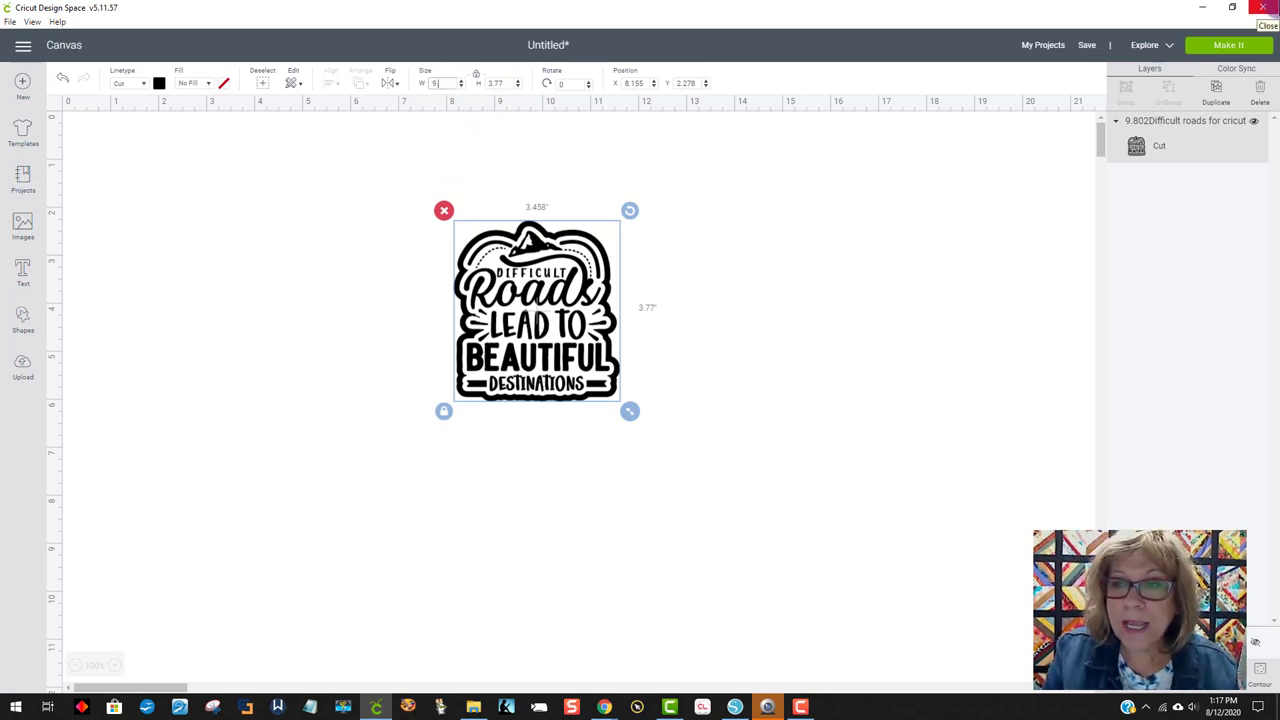
type(".8")
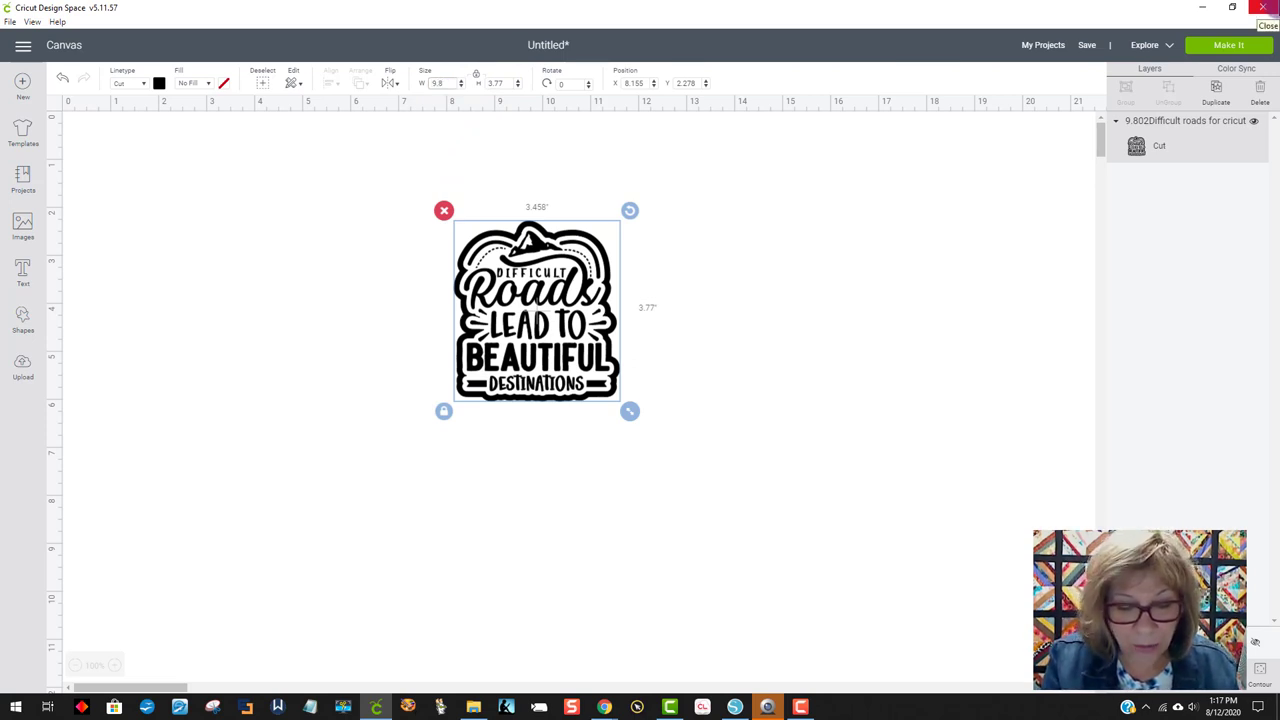
type("02")
key("Return")
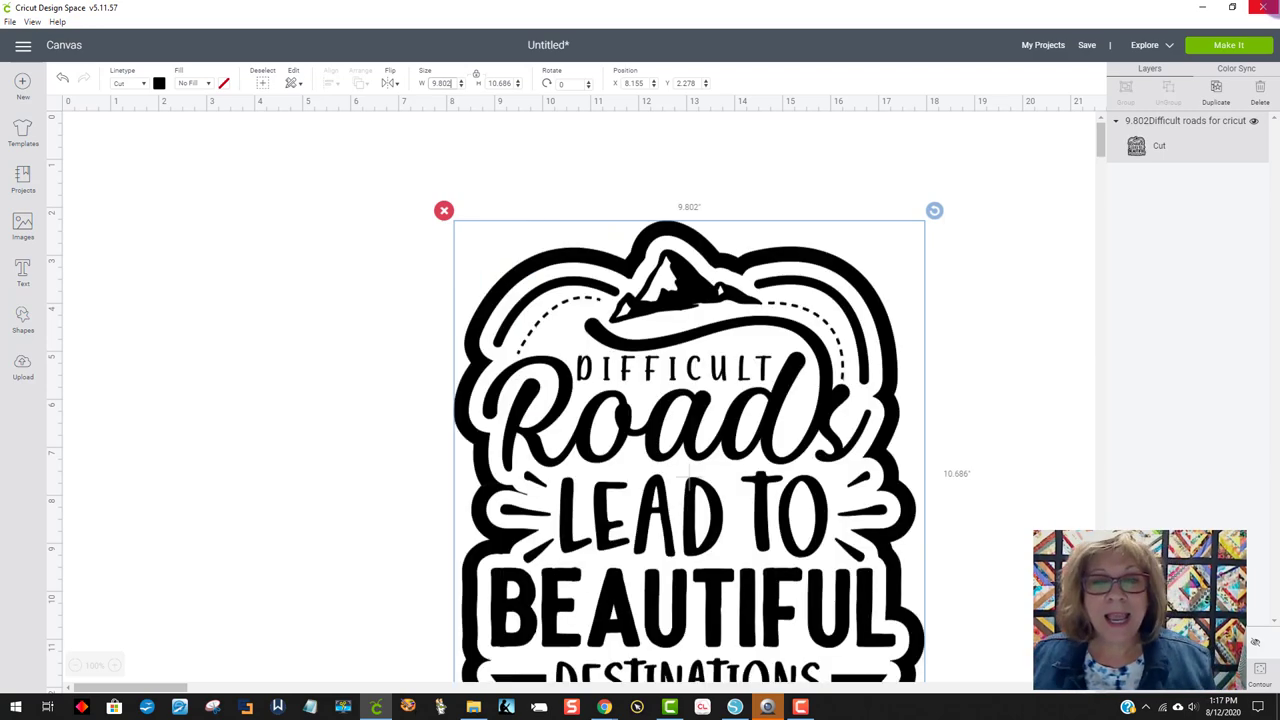
left_click_drag(770, 340, 614, 240)
left_click(849, 288)
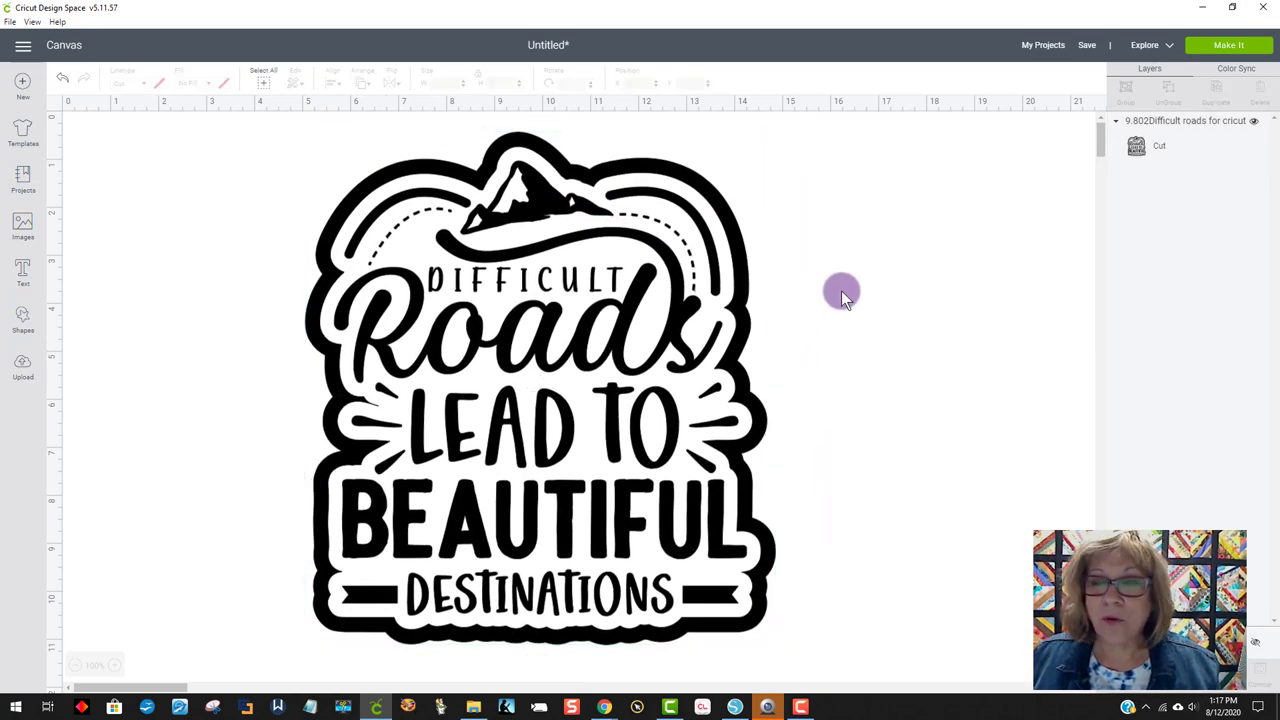
- Use Make It to reach the mat screen and turn Mirror on for the 12 x 12 mat
left_click(1236, 50)
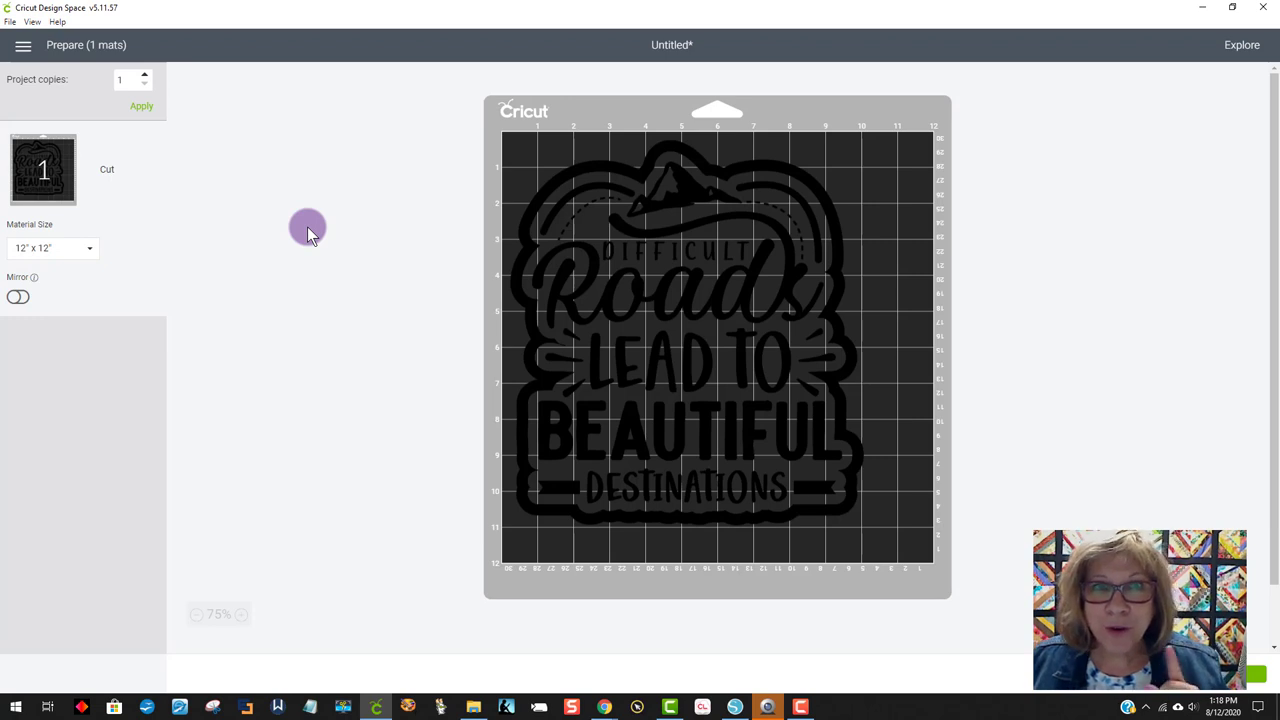
left_click(20, 297)
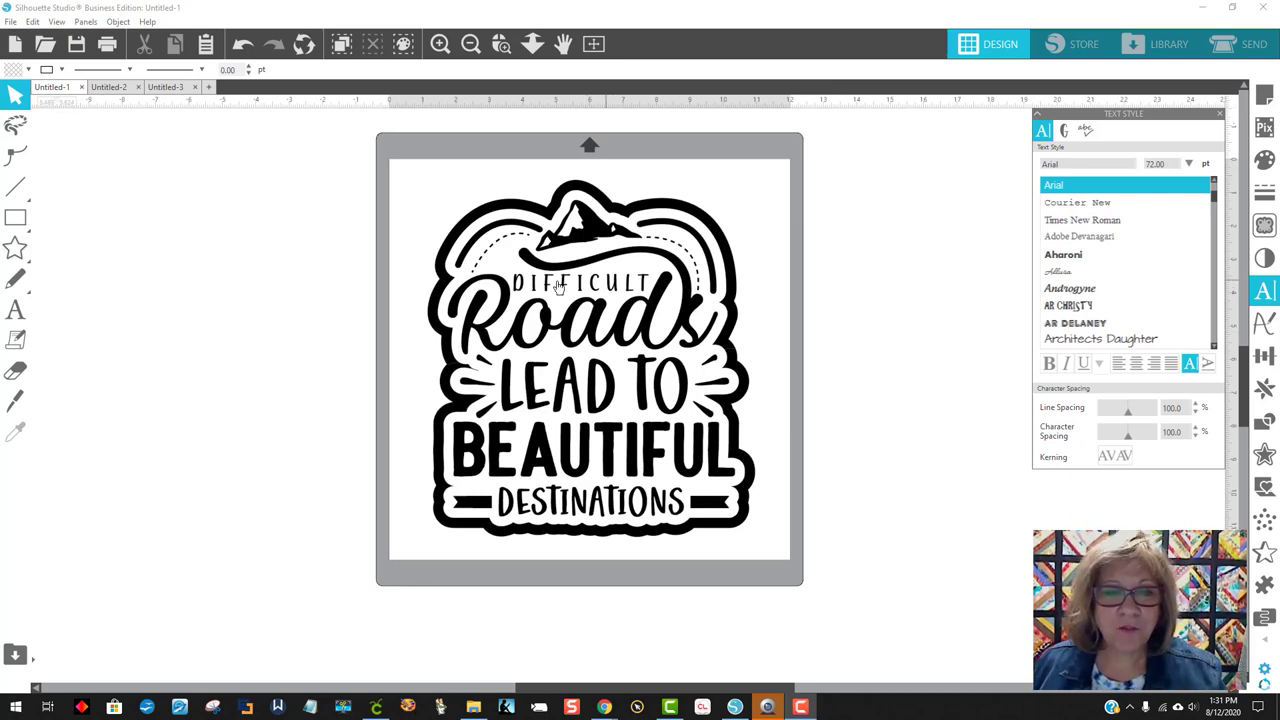
- Release the design's compound path into separate pieces
left_click(630, 290)
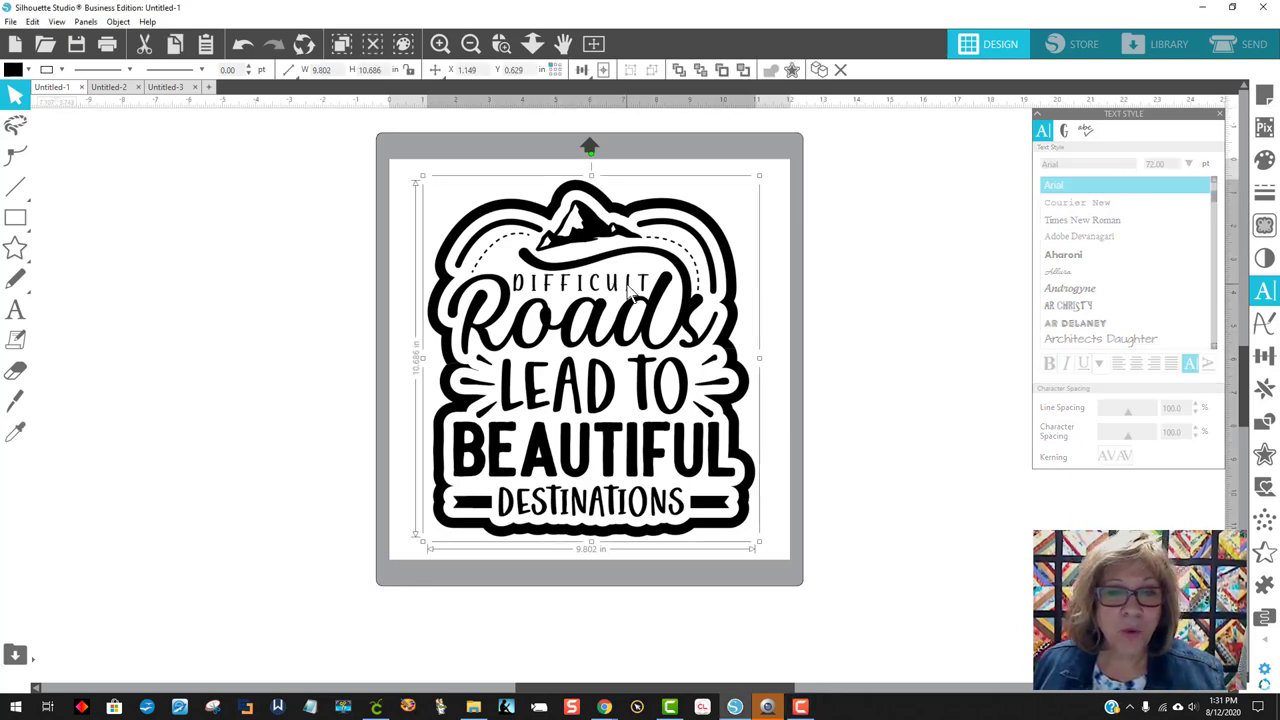
right_click(630, 290)
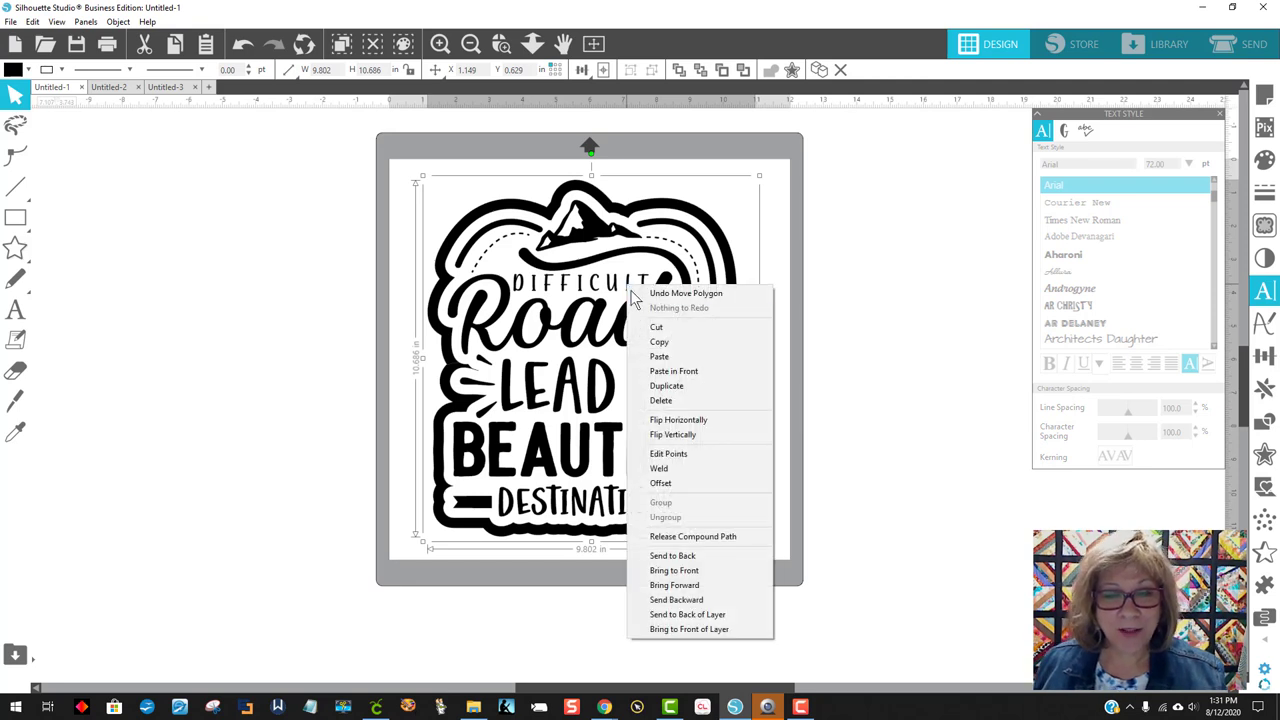
left_click(700, 535)
left_click(874, 399)
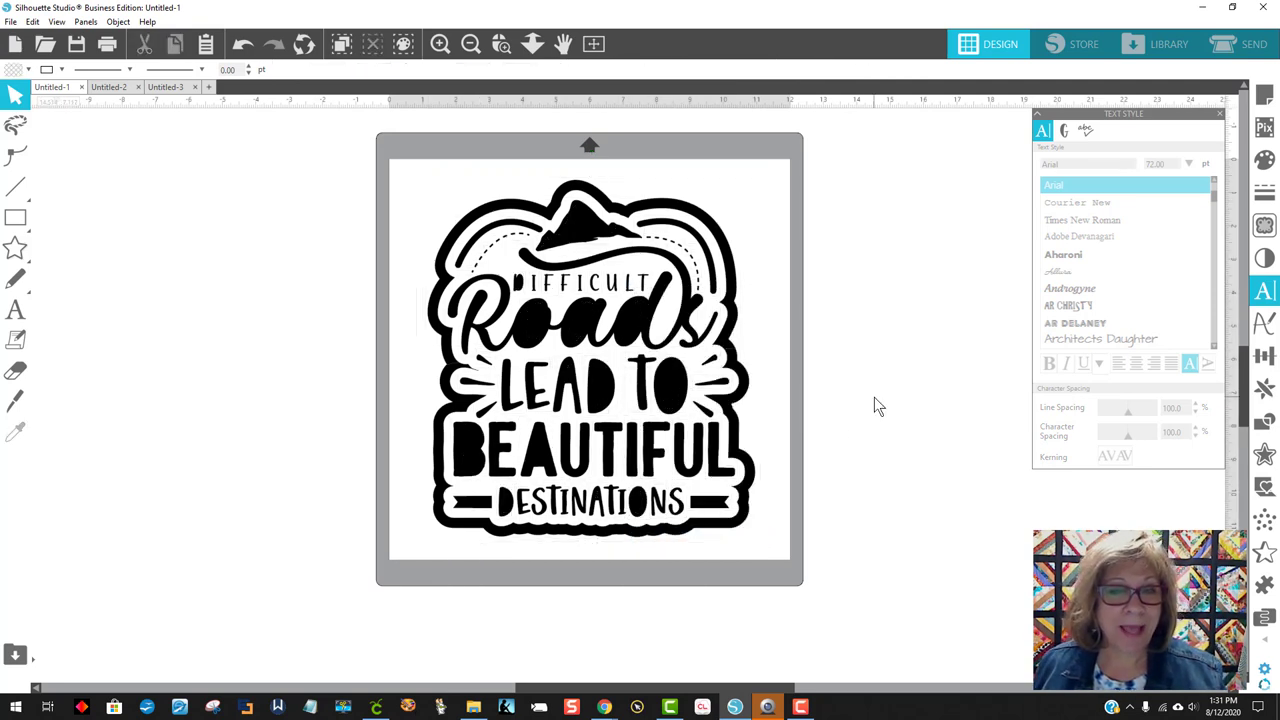
- Zoom in and delete only the DIFFICULT letters, undoing one wrong deletion
left_click(504, 47)
left_click_drag(436, 219, 806, 334)
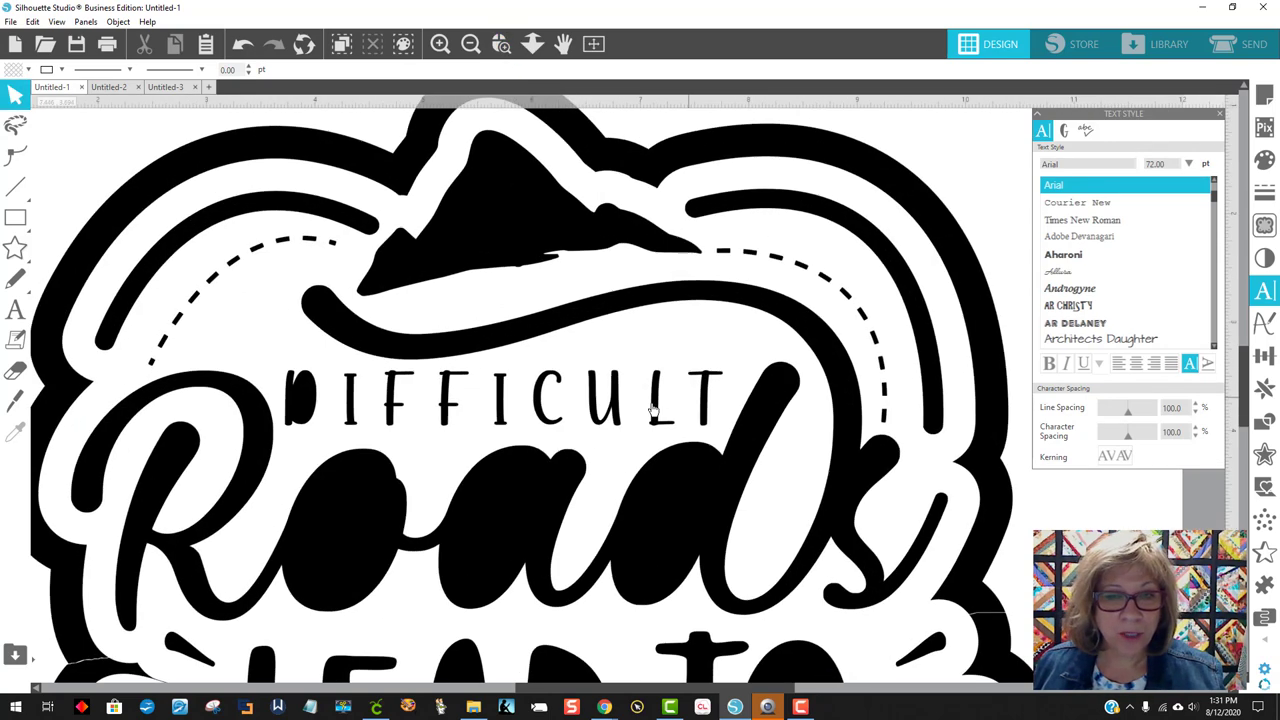
left_click(305, 384)
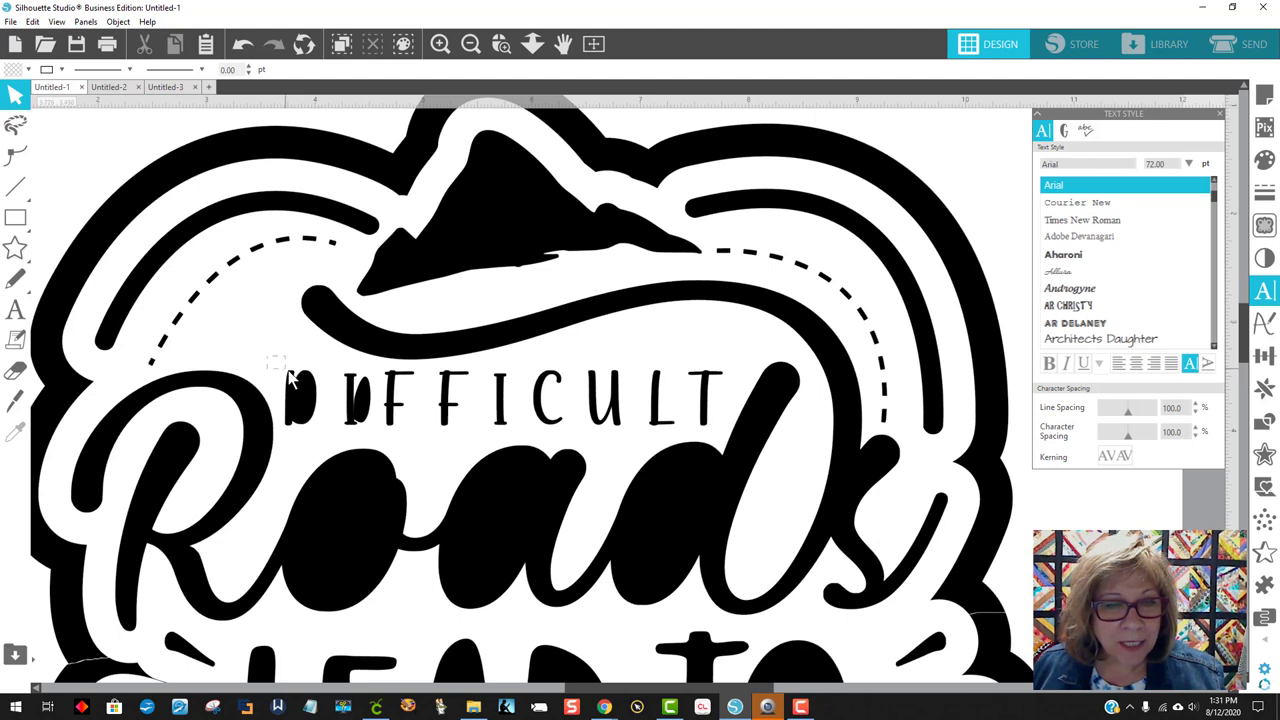
left_click_drag(268, 357, 717, 421)
key("Delete")
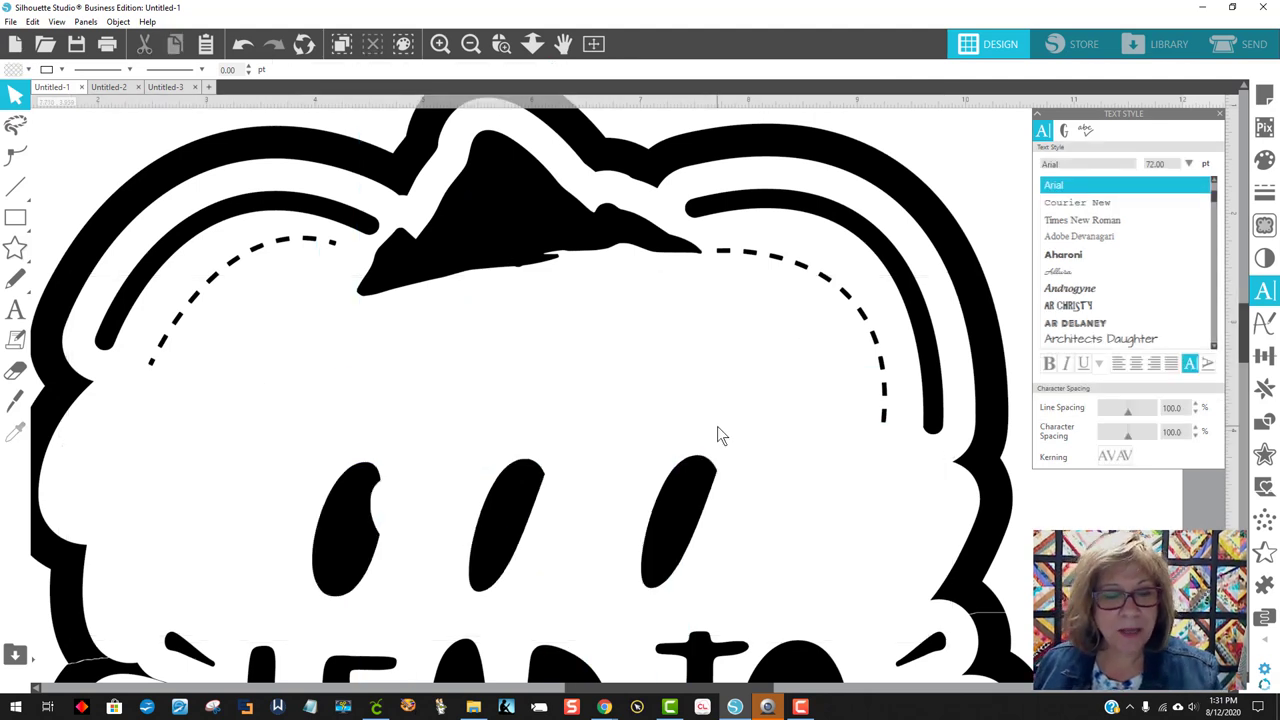
left_click(241, 48)
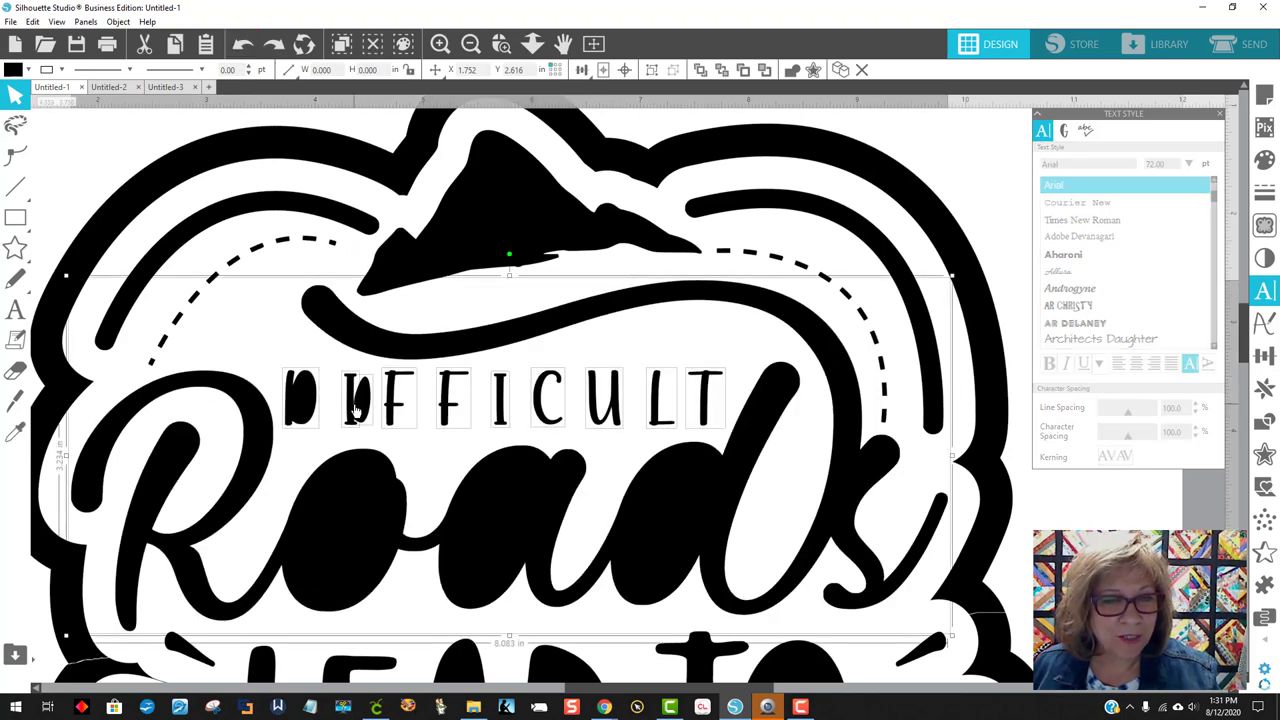
left_click(297, 274)
left_click_drag(308, 378, 712, 425)
key("Delete")
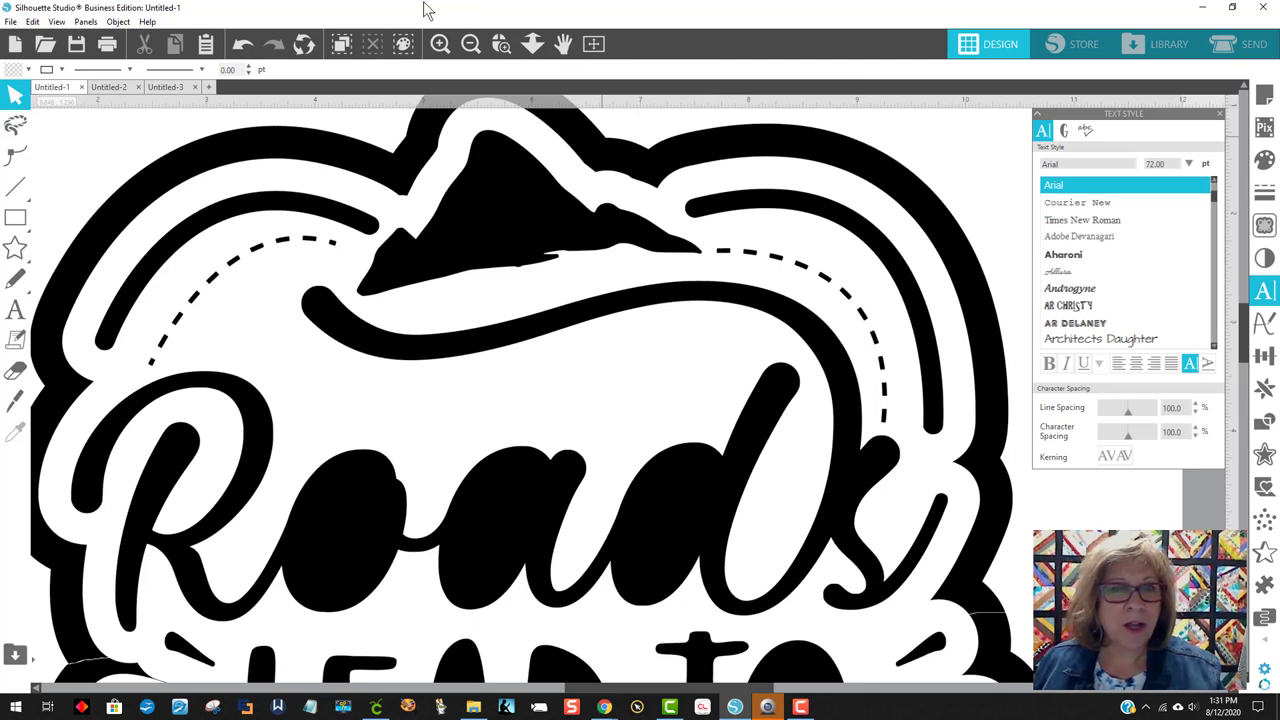
- Zoom out, box-select all remaining pieces, and apply Object > Make Compound Path
left_click(470, 43)
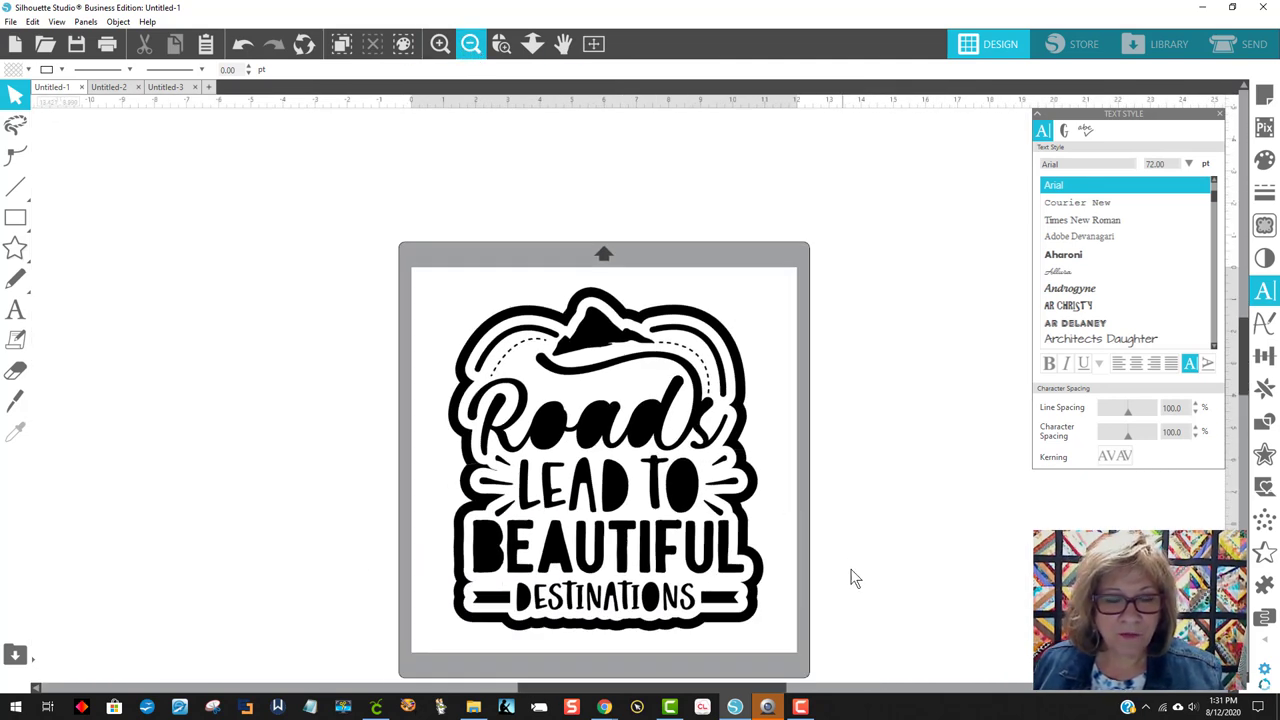
left_click_drag(432, 279, 772, 650)
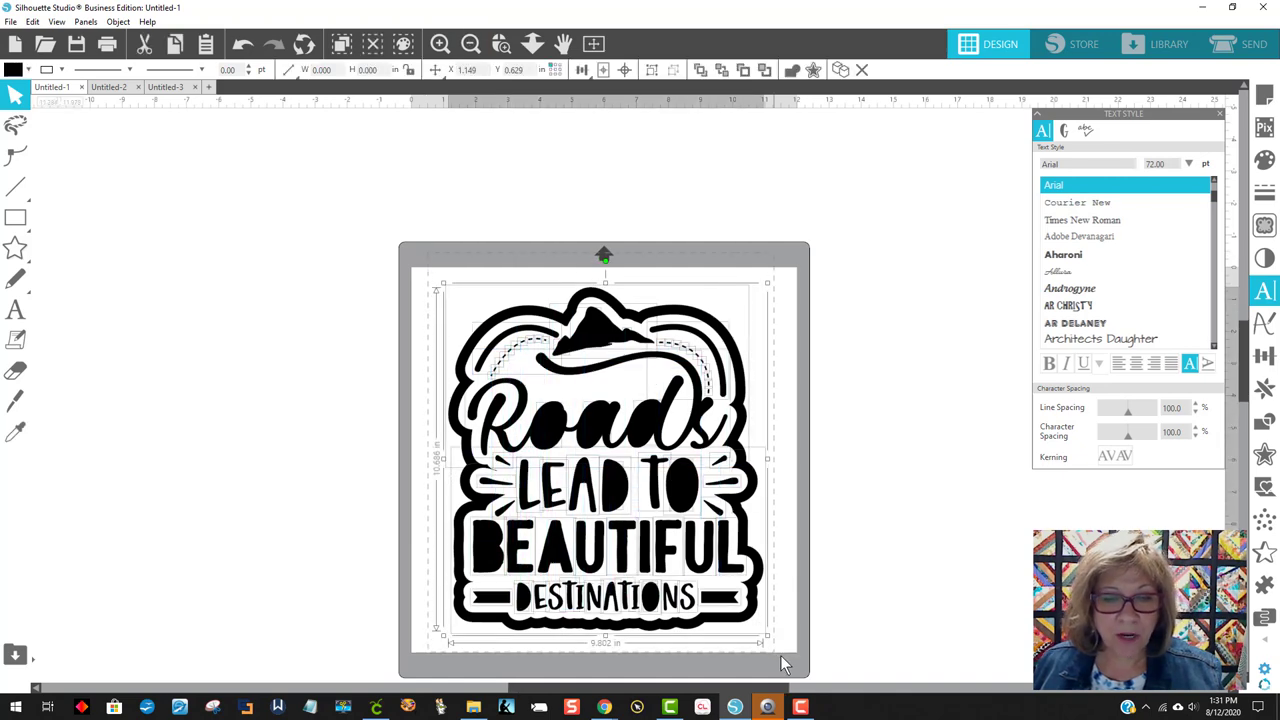
left_click(118, 21)
left_click(168, 178)
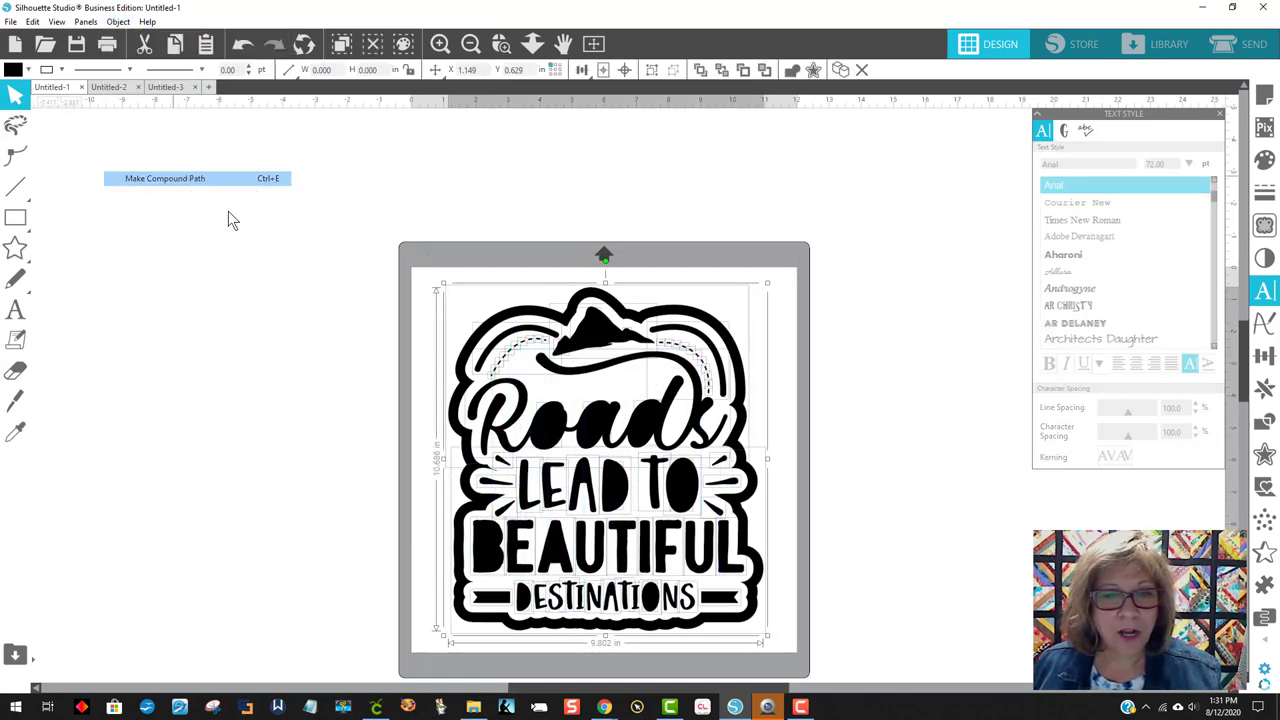
scroll(978, 506, "down", 1)
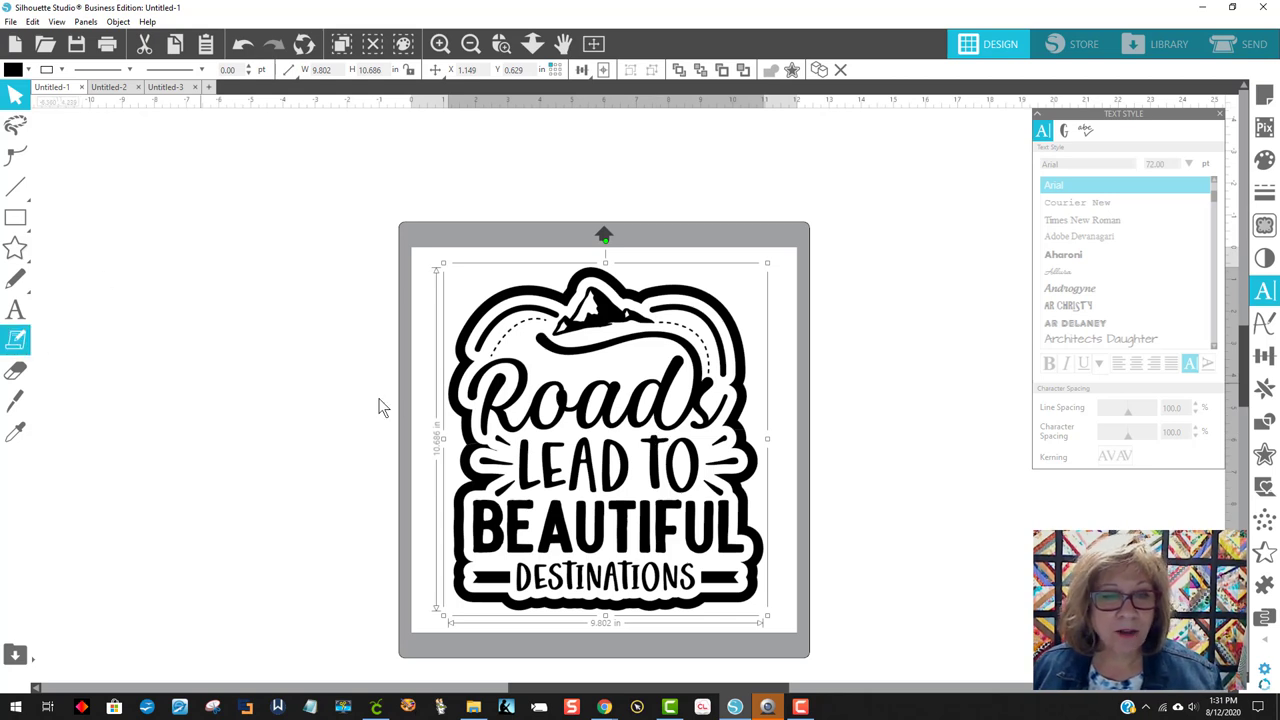
- Create a new text object reading 'DIFFICULT' beside the mat
left_click(16, 315)
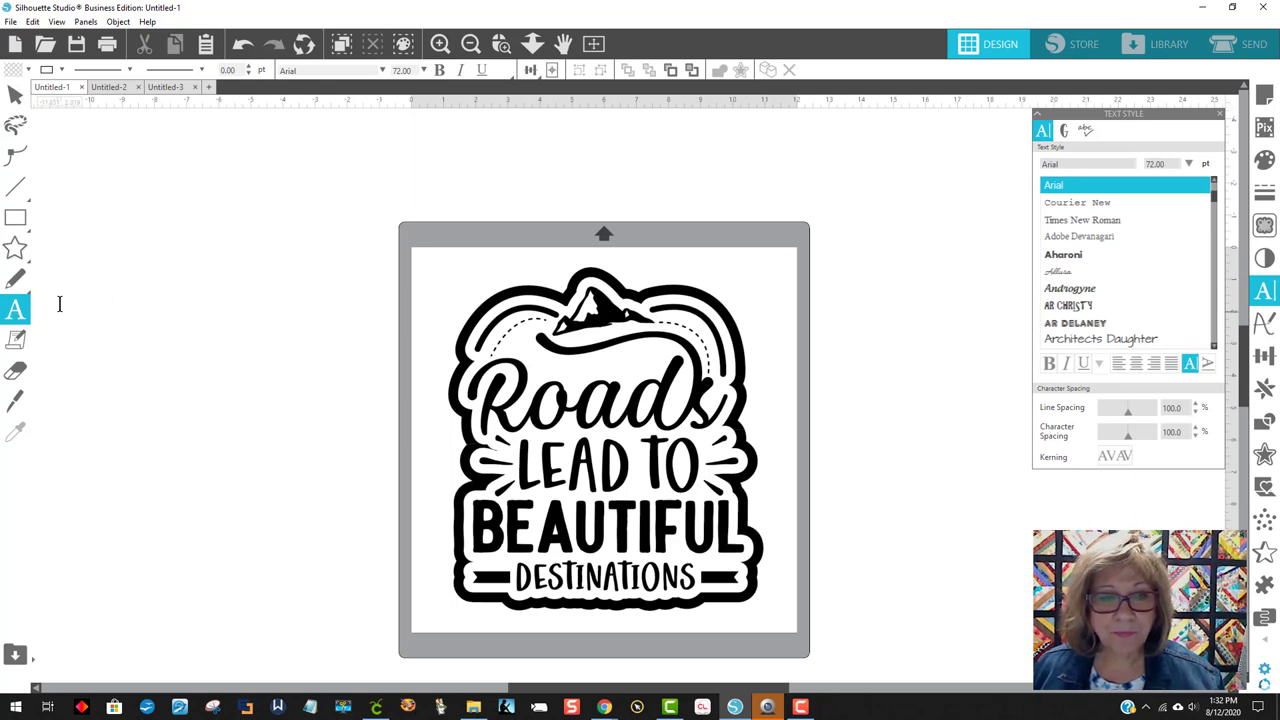
left_click(840, 210)
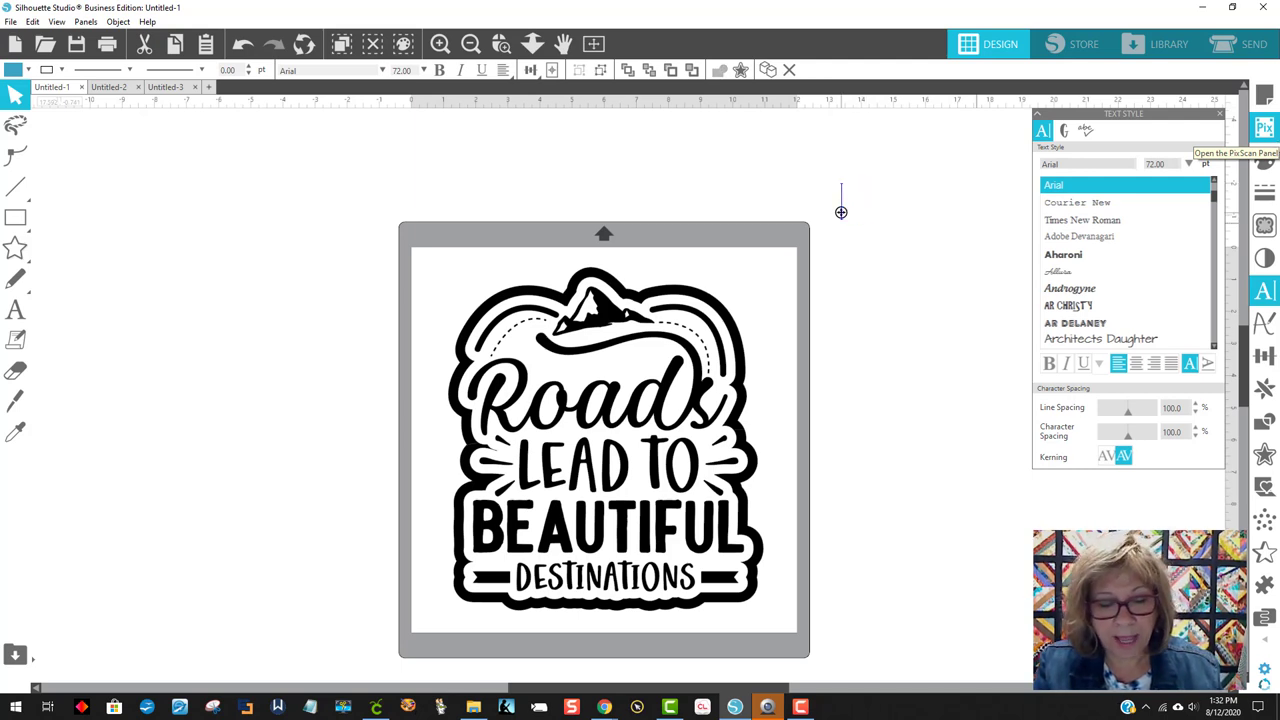
type("DIFFICULT")
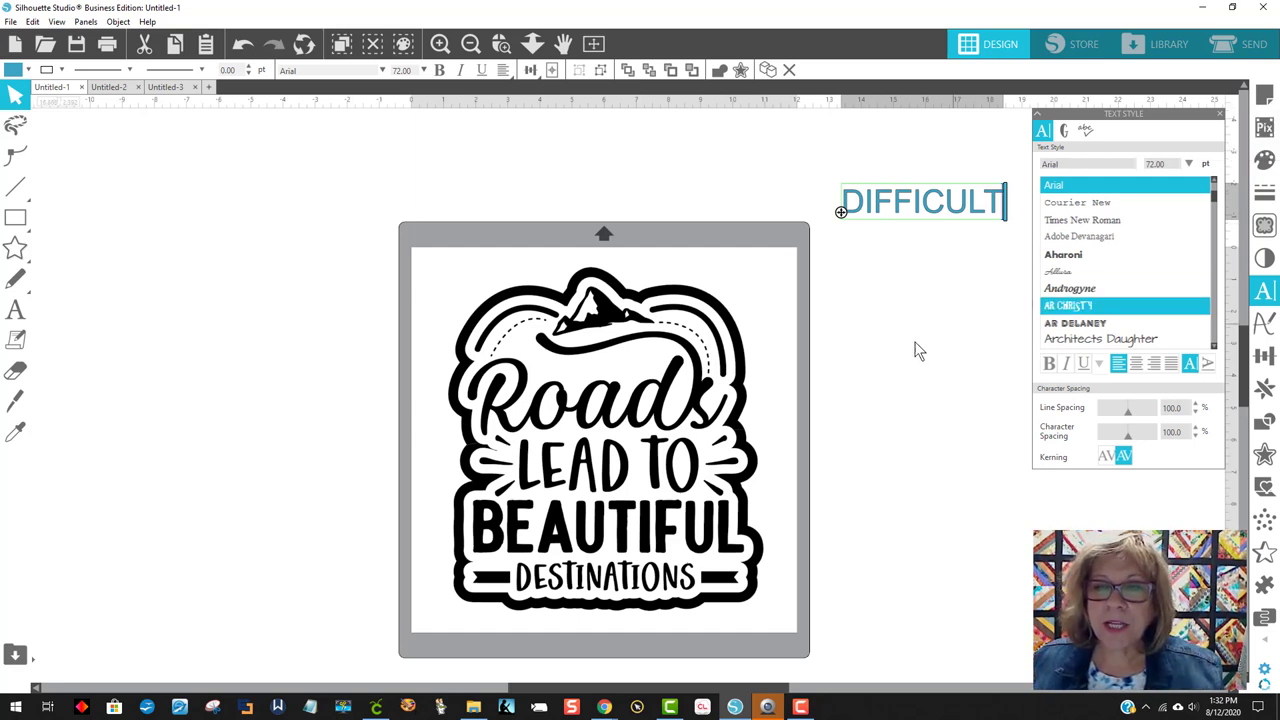
left_click(923, 294)
- Try Aharoni on the DIFFICULT text, then set it to Arial
left_click(933, 212)
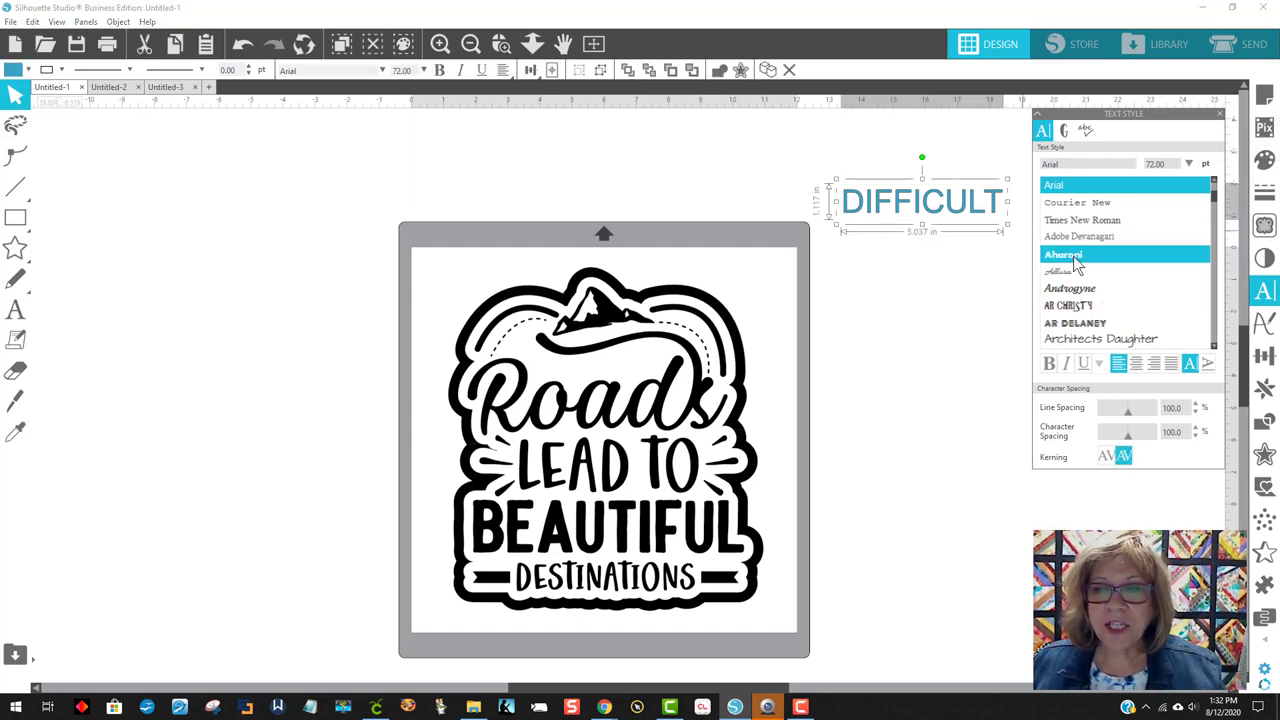
left_click(1068, 255)
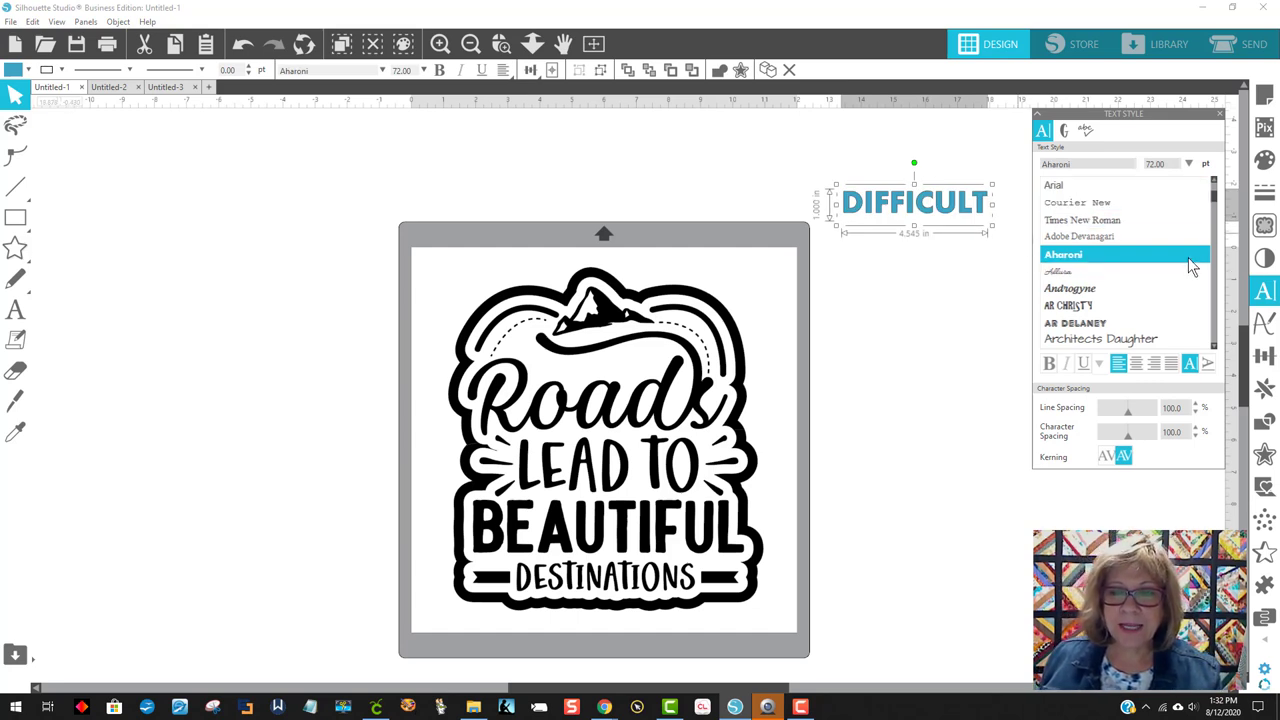
left_click(1095, 492)
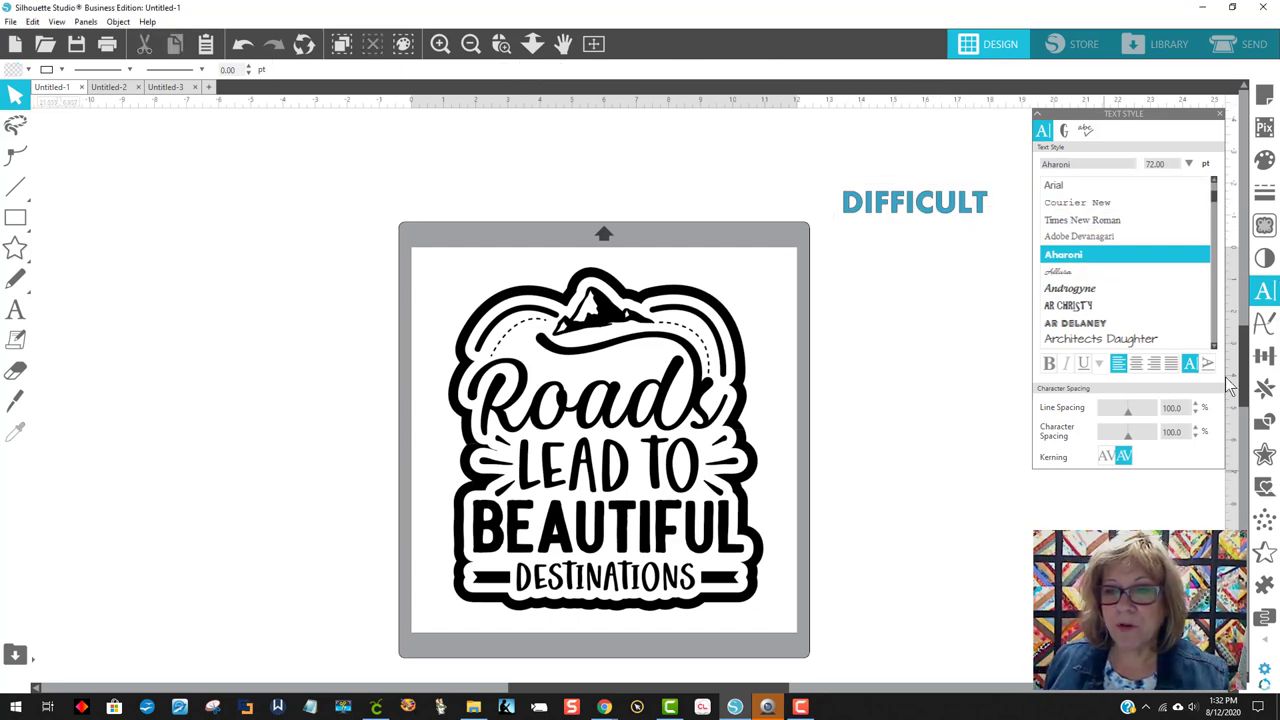
left_click(1268, 294)
left_click(1265, 292)
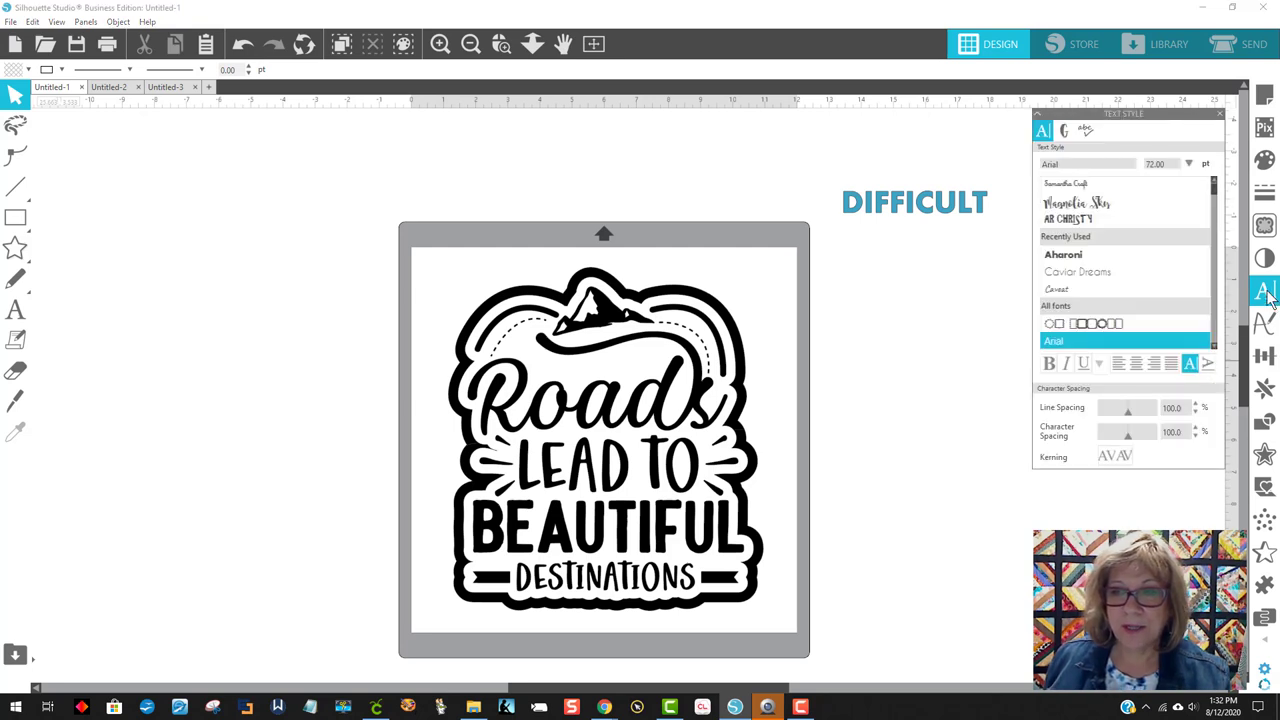
left_click(1078, 258)
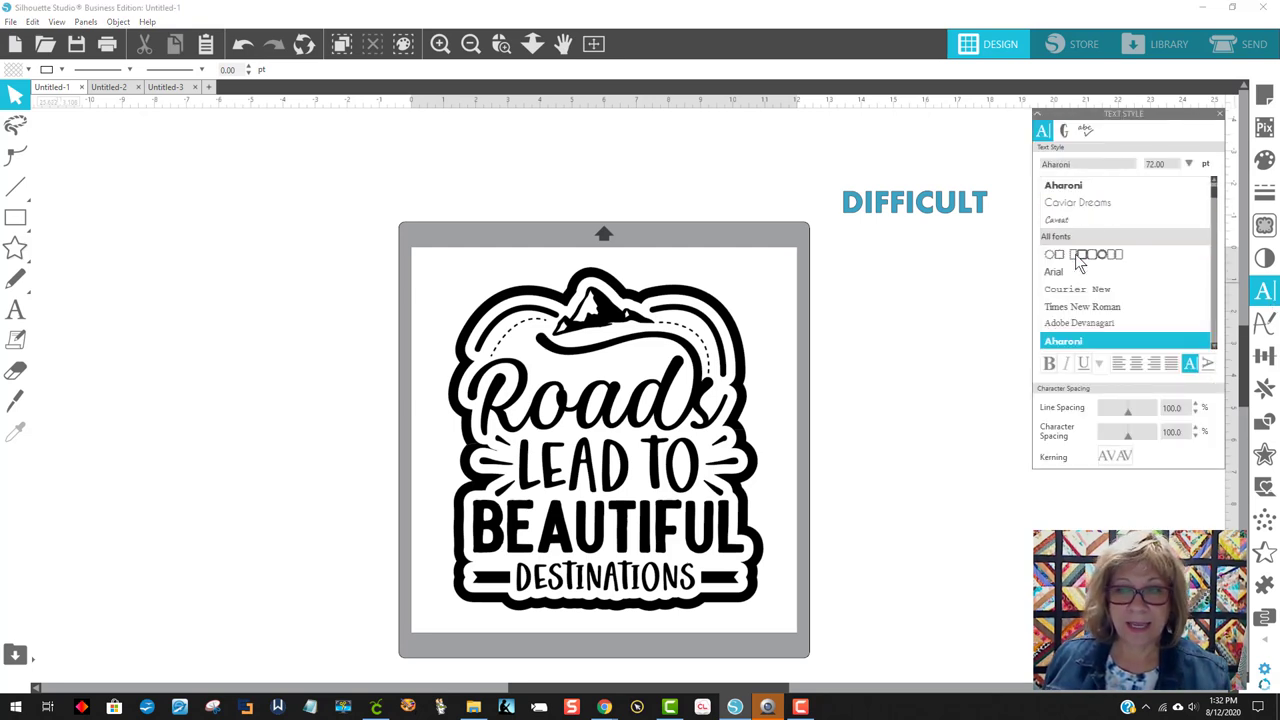
left_click(937, 213)
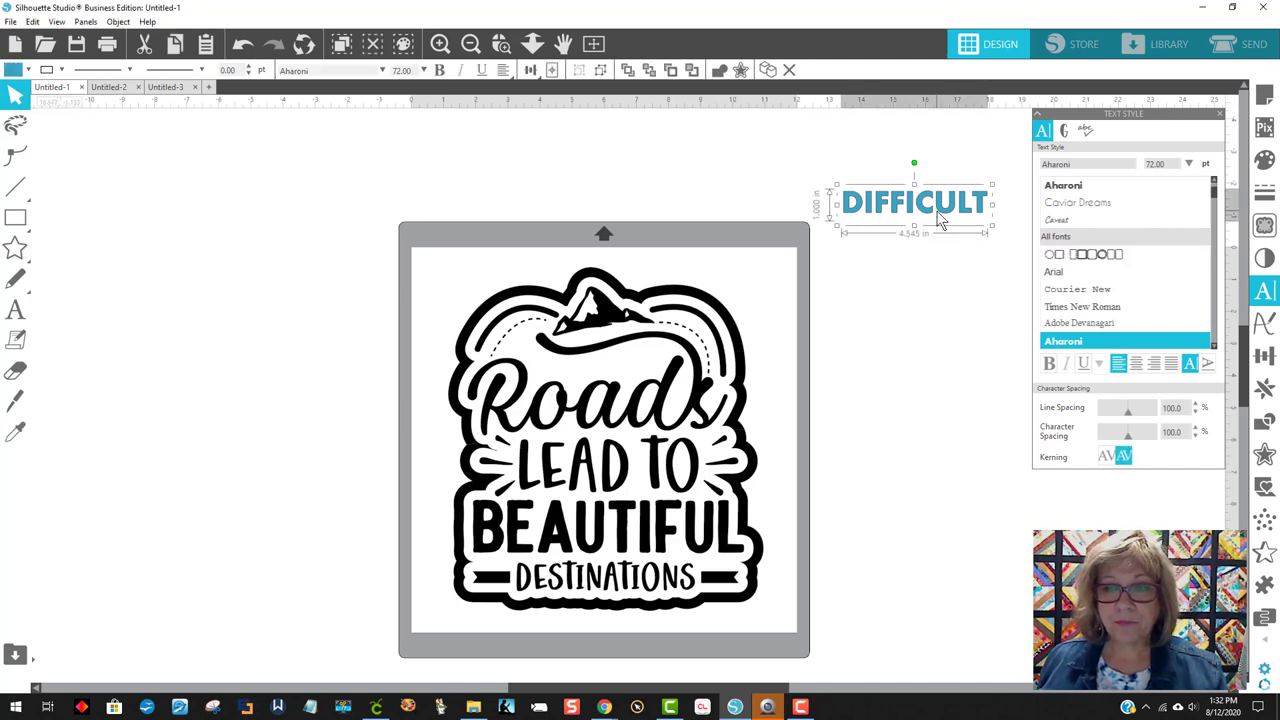
left_click(1076, 276)
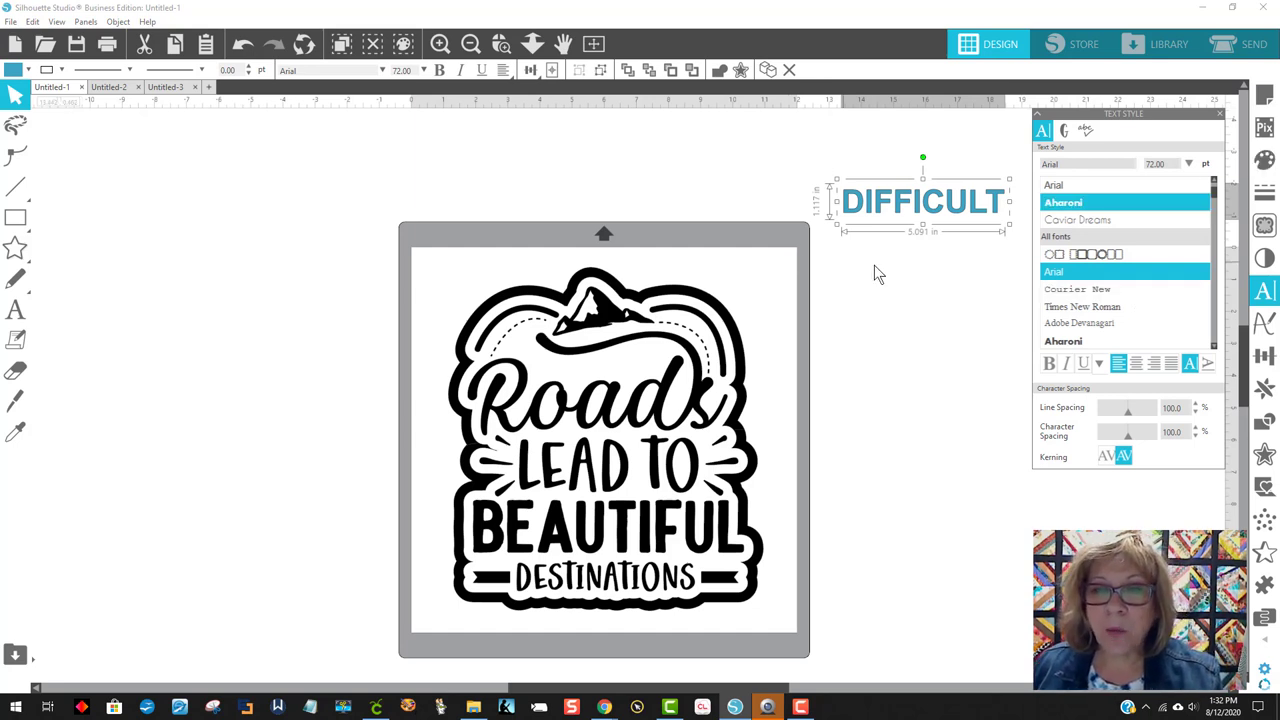
double_click(965, 212)
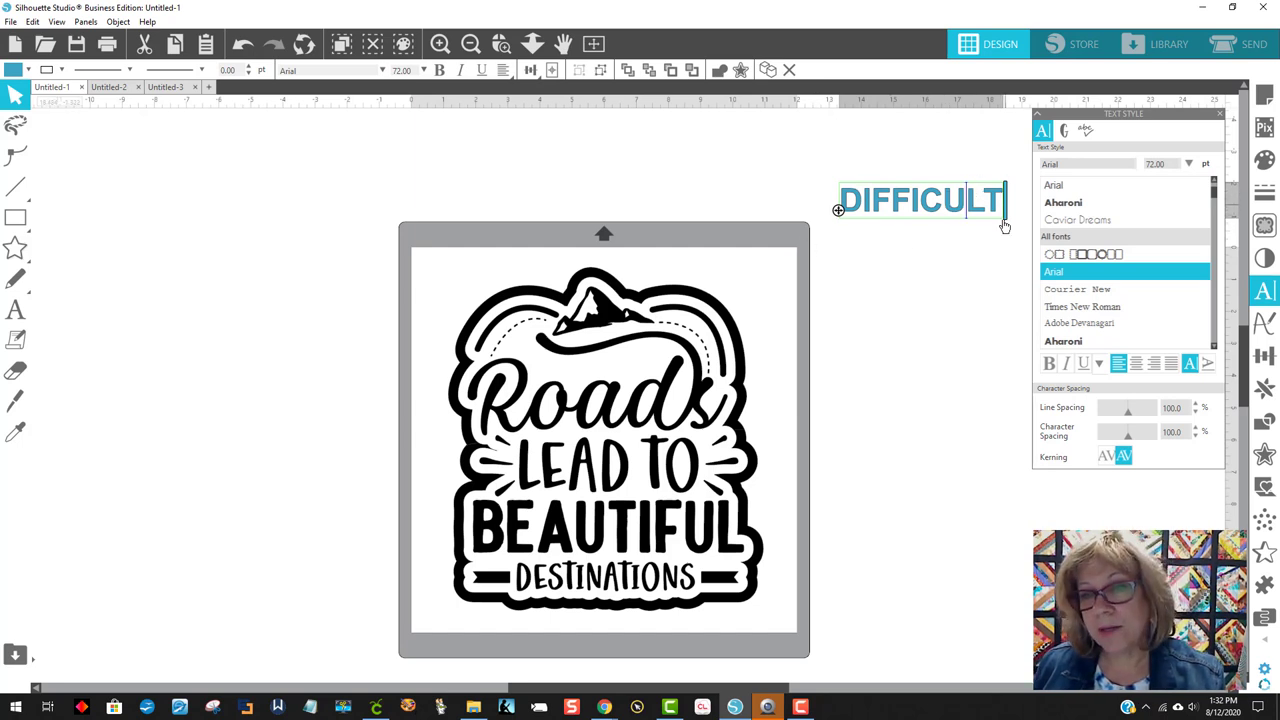
left_click(958, 290)
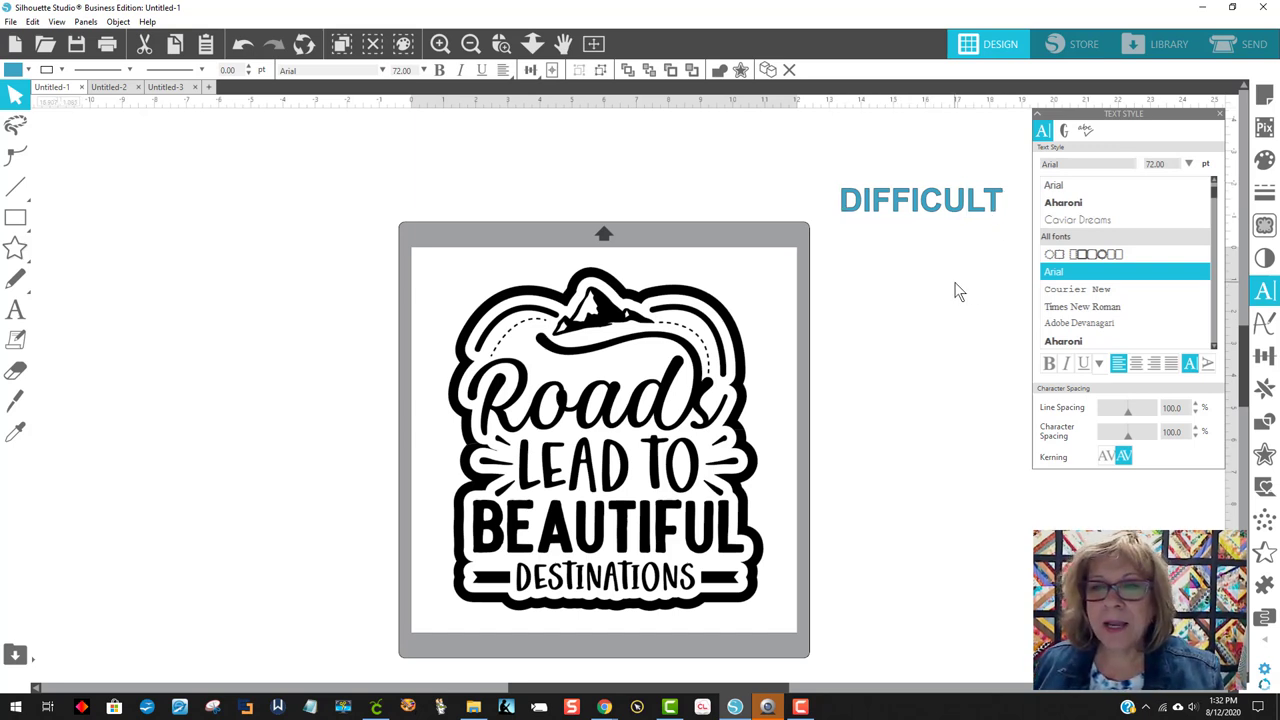
- Preview fonts on DIFFICULT from Courier New onward, stopping at Comic Sans MS
left_click(943, 212)
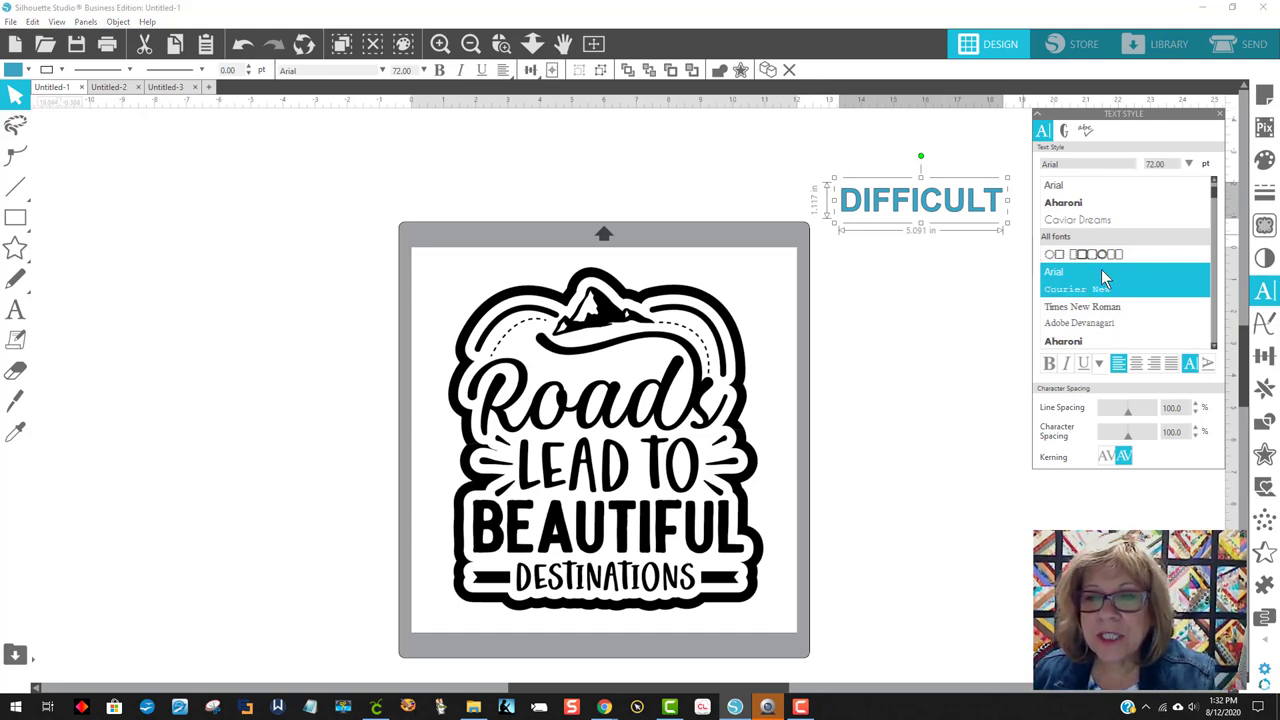
left_click(1100, 289)
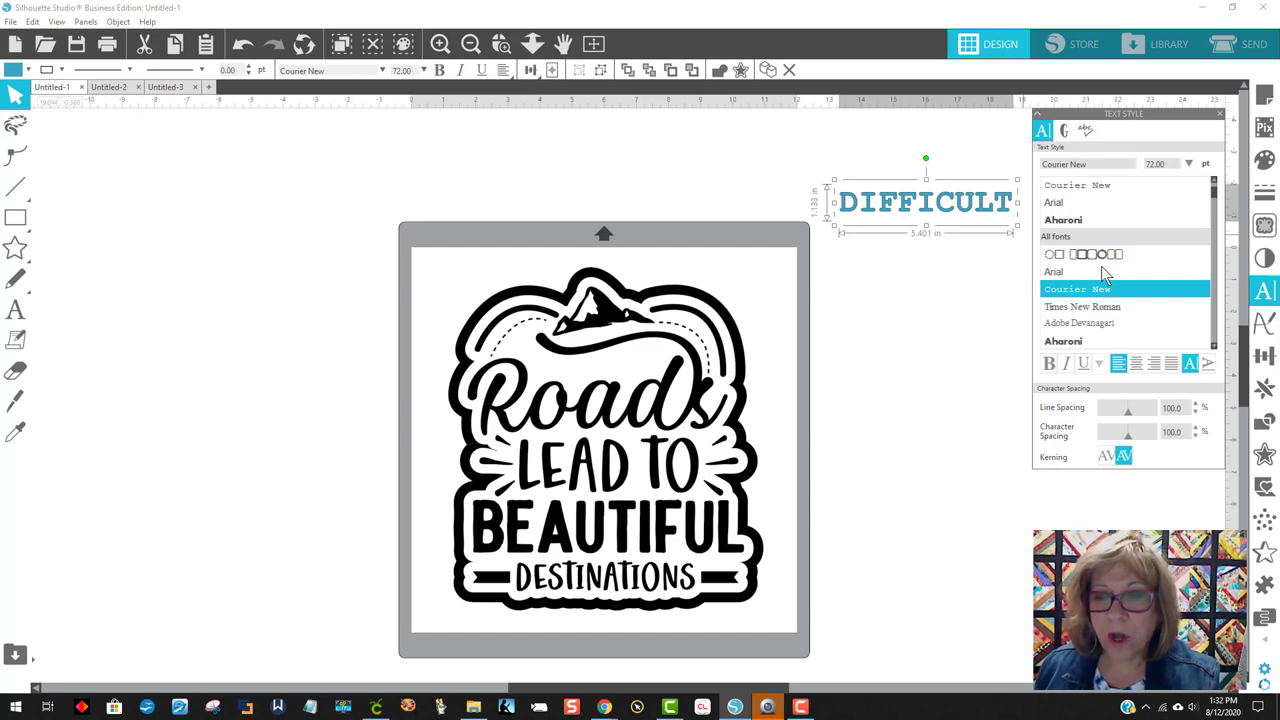
key("Down")
key("Down")
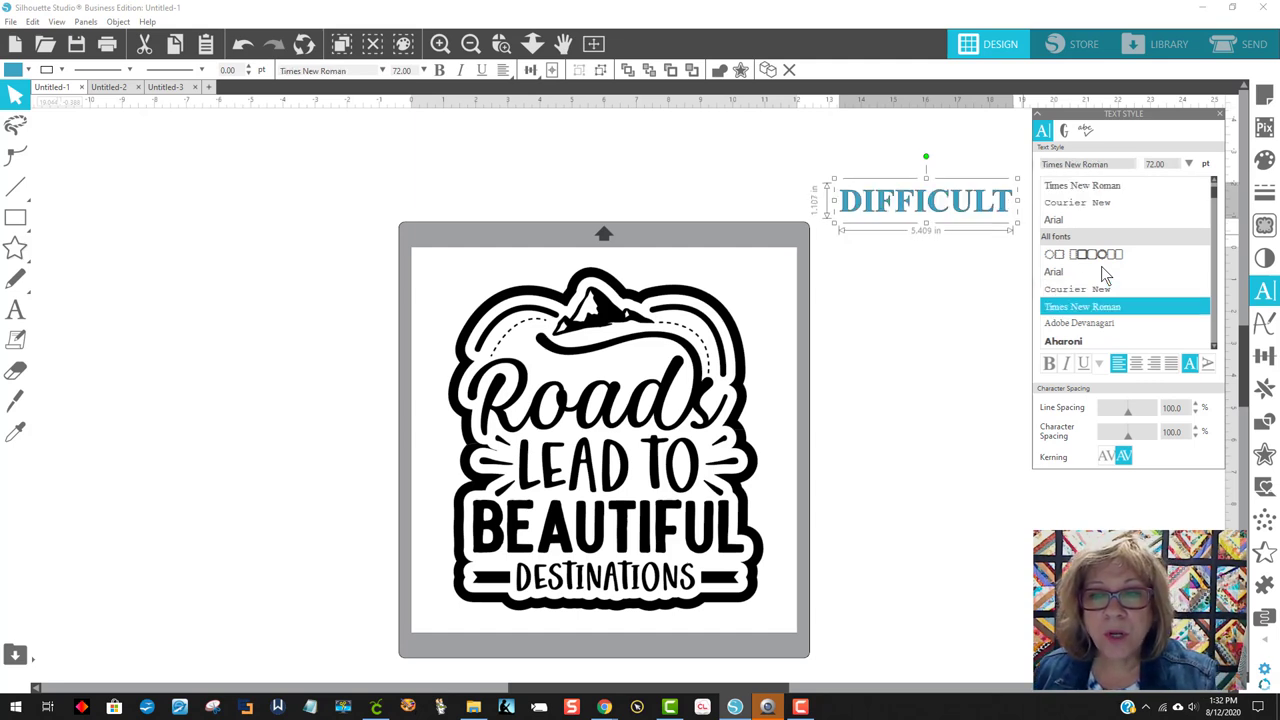
key("Down")
key("Down")
key("Down")
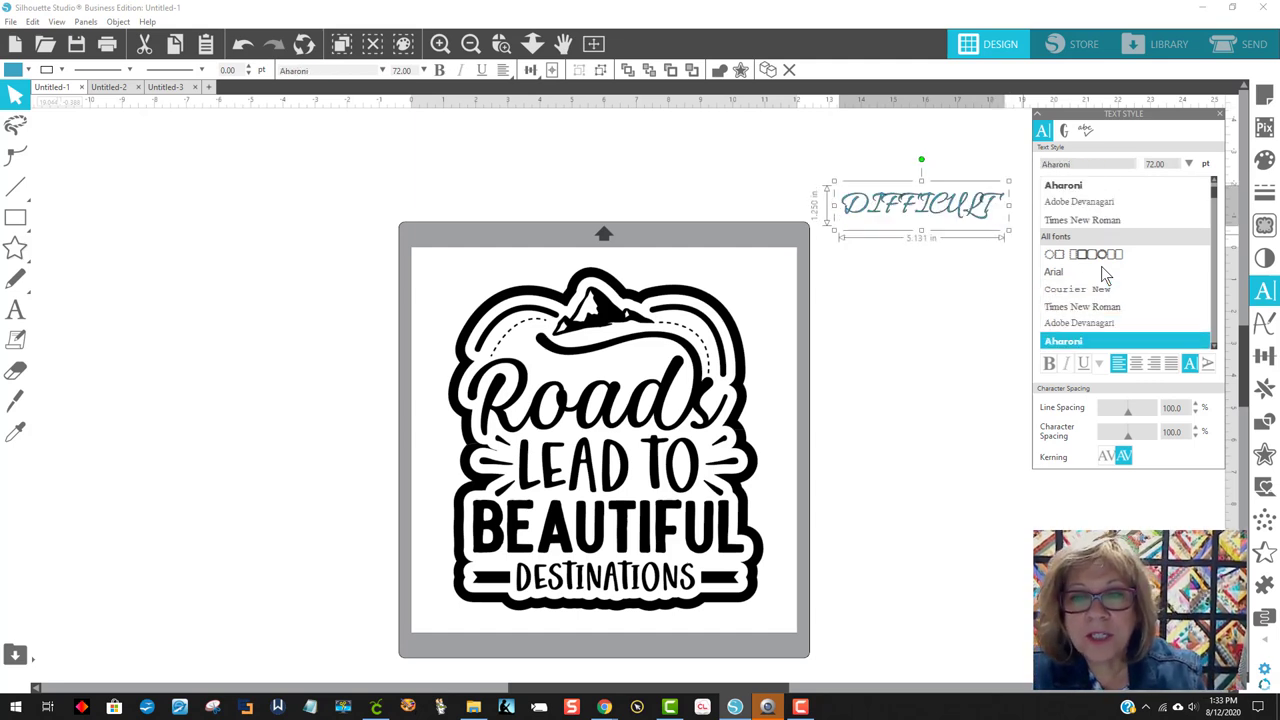
key("Down")
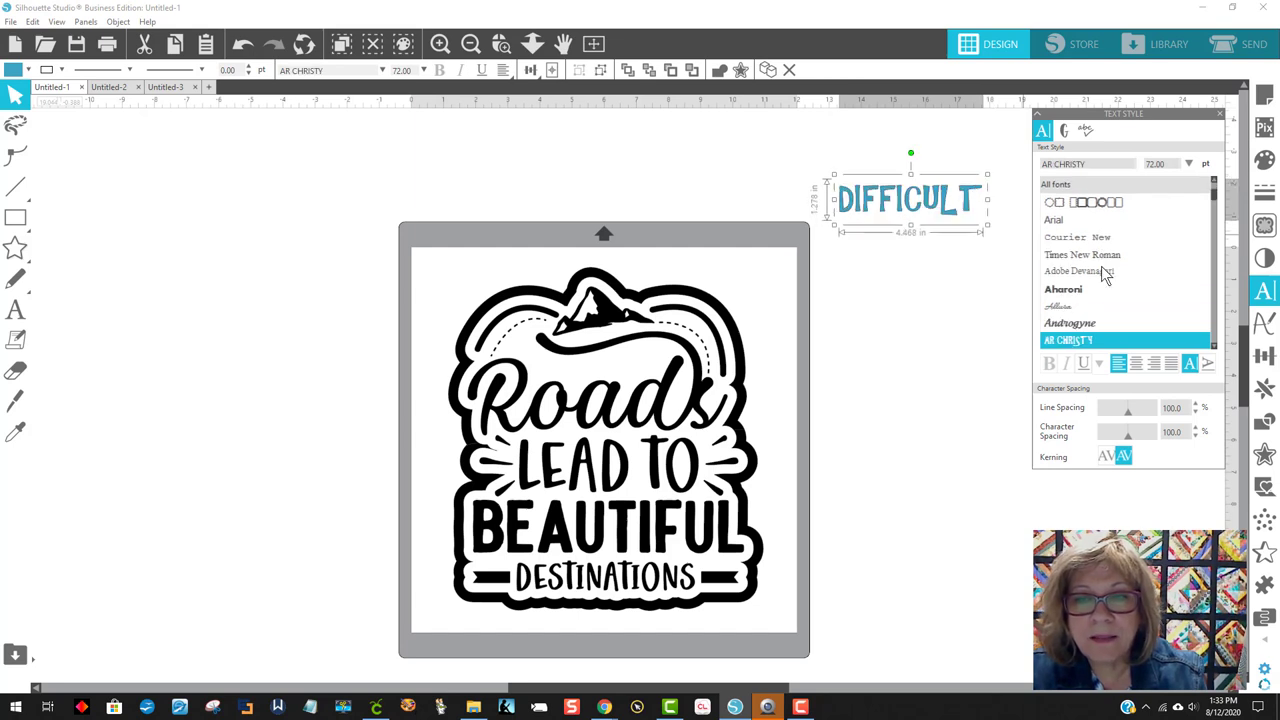
key("Down")
key("Down")
key("Down")
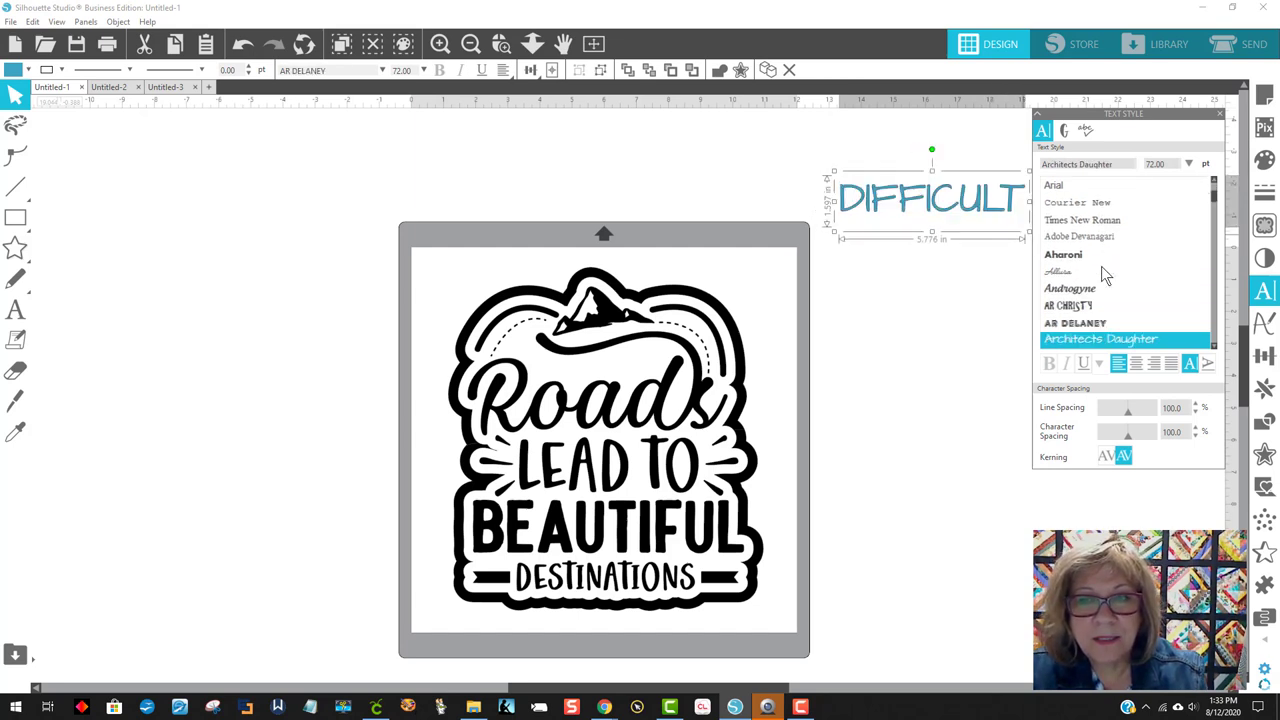
key("Down")
key("Down")
key("Down")
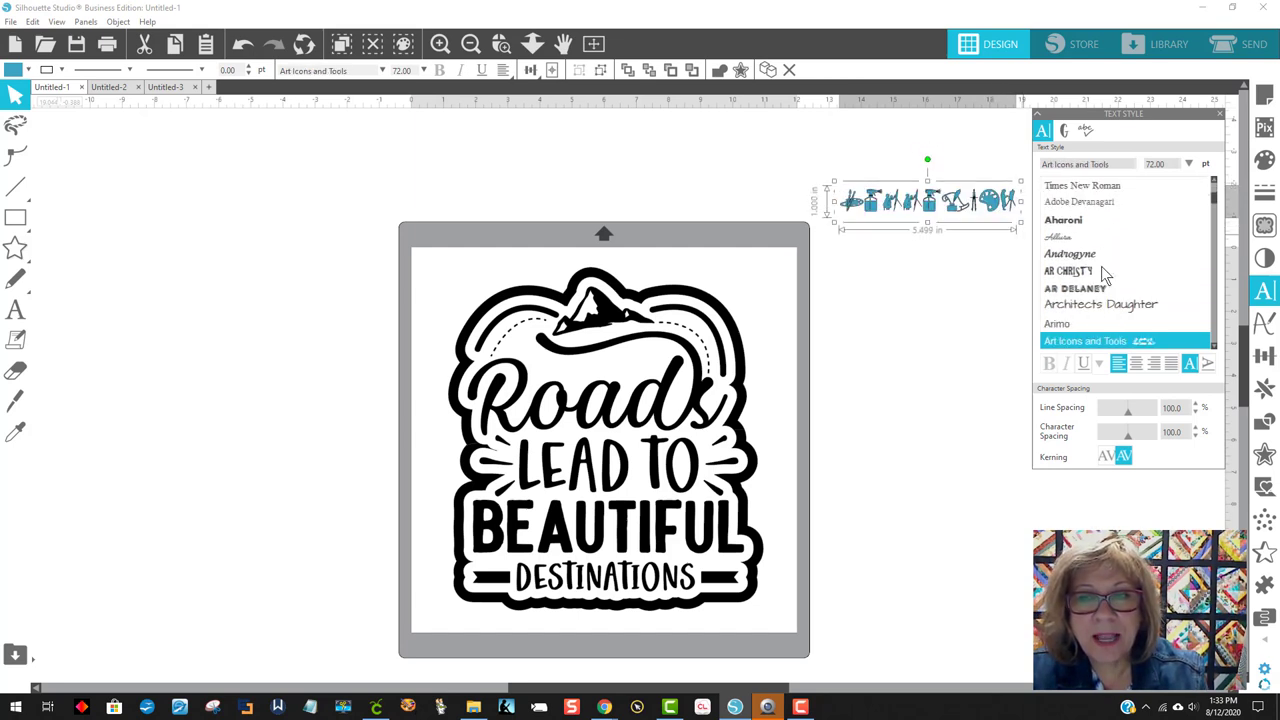
key("Down")
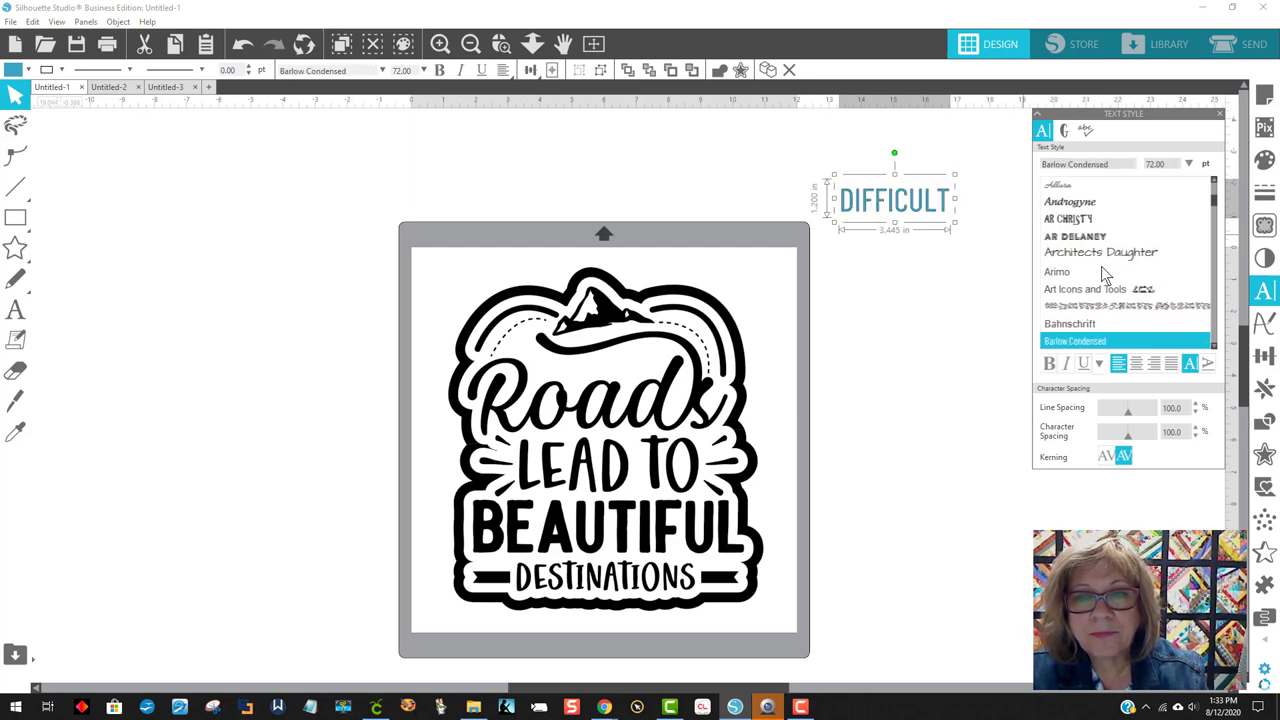
key("Down")
key("Down")
key("Down")
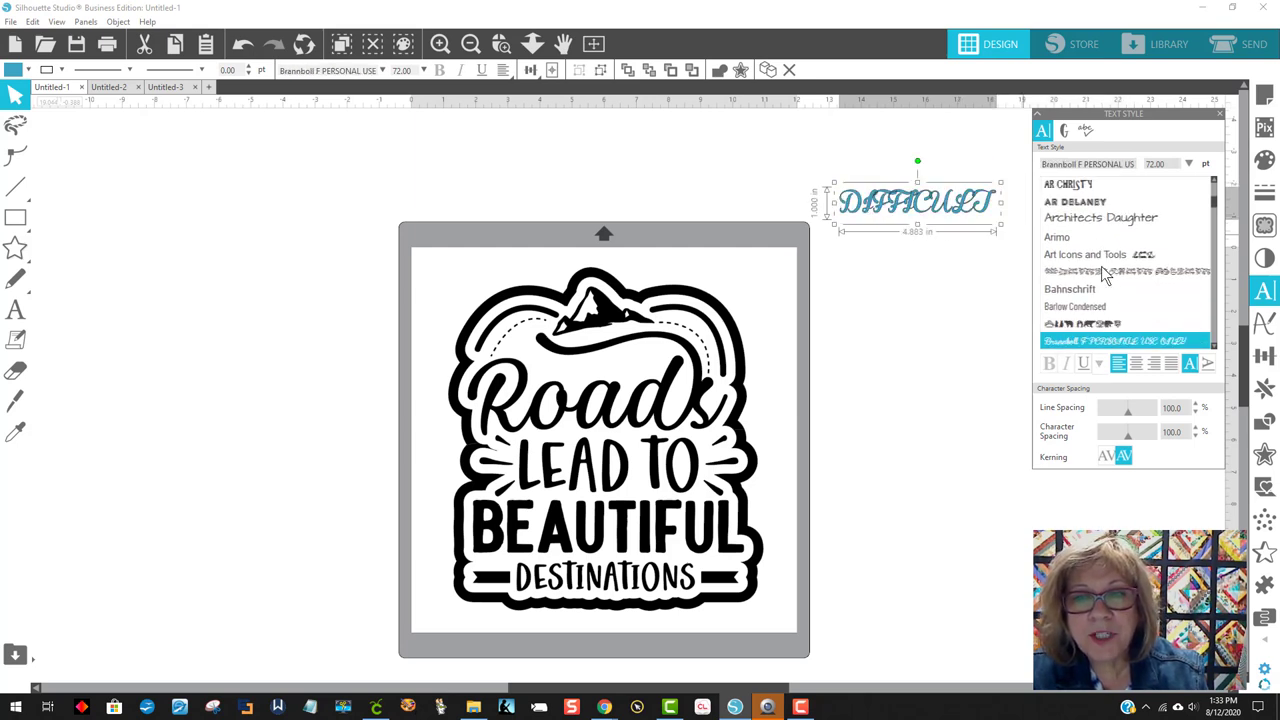
key("Down")
key("Down")
key("Down")
key("Down")
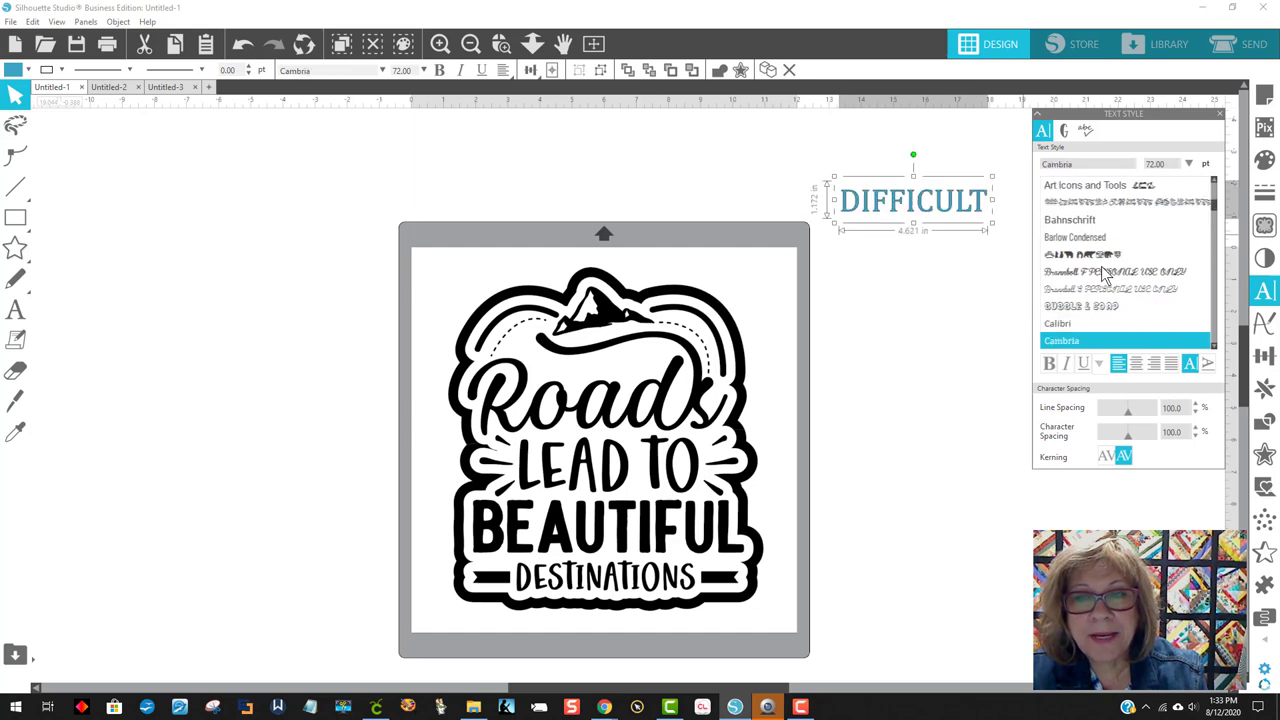
key("Down")
key("Down")
key("Down")
key("Down")
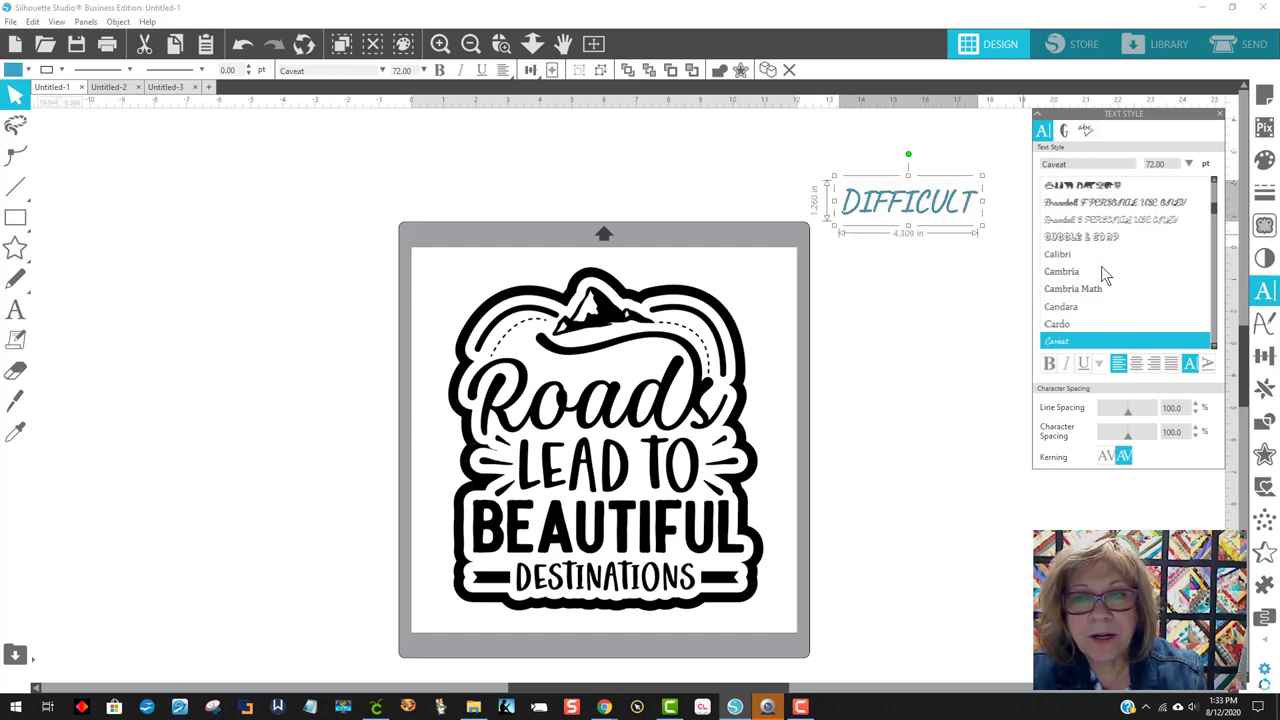
key("Down")
key("Up")
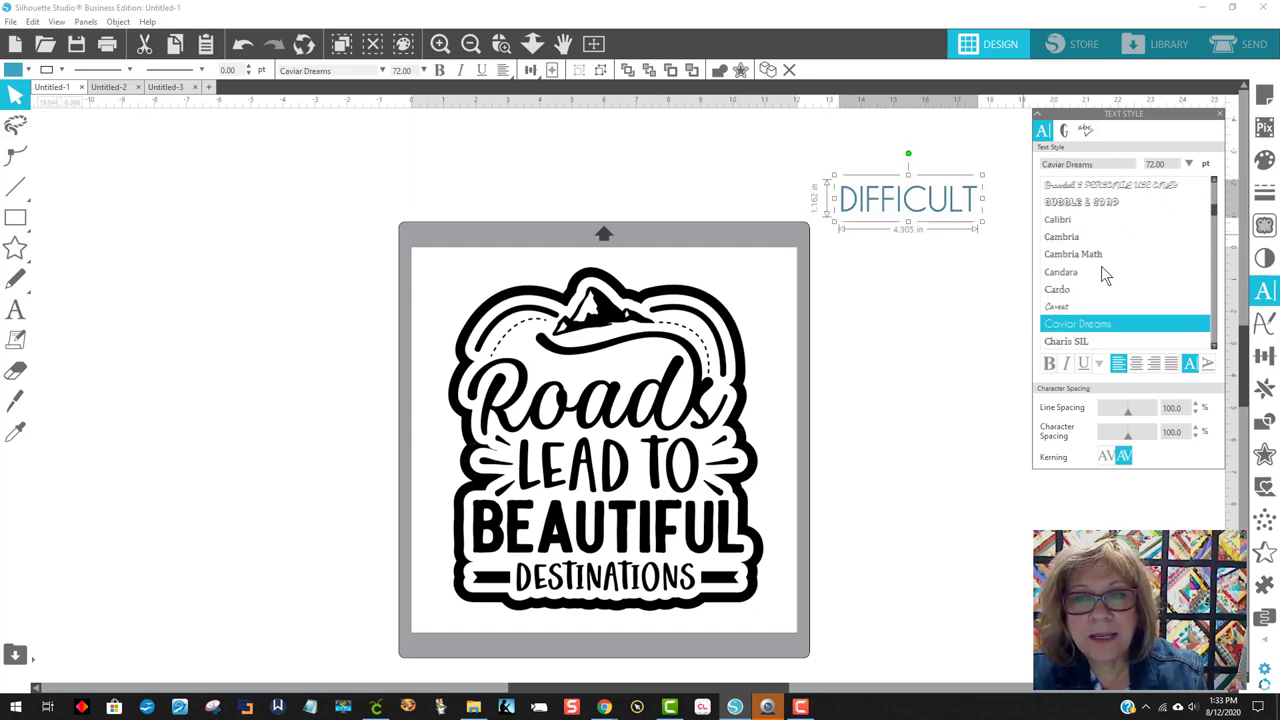
key("Down")
key("Down")
key("Down")
key("Down")
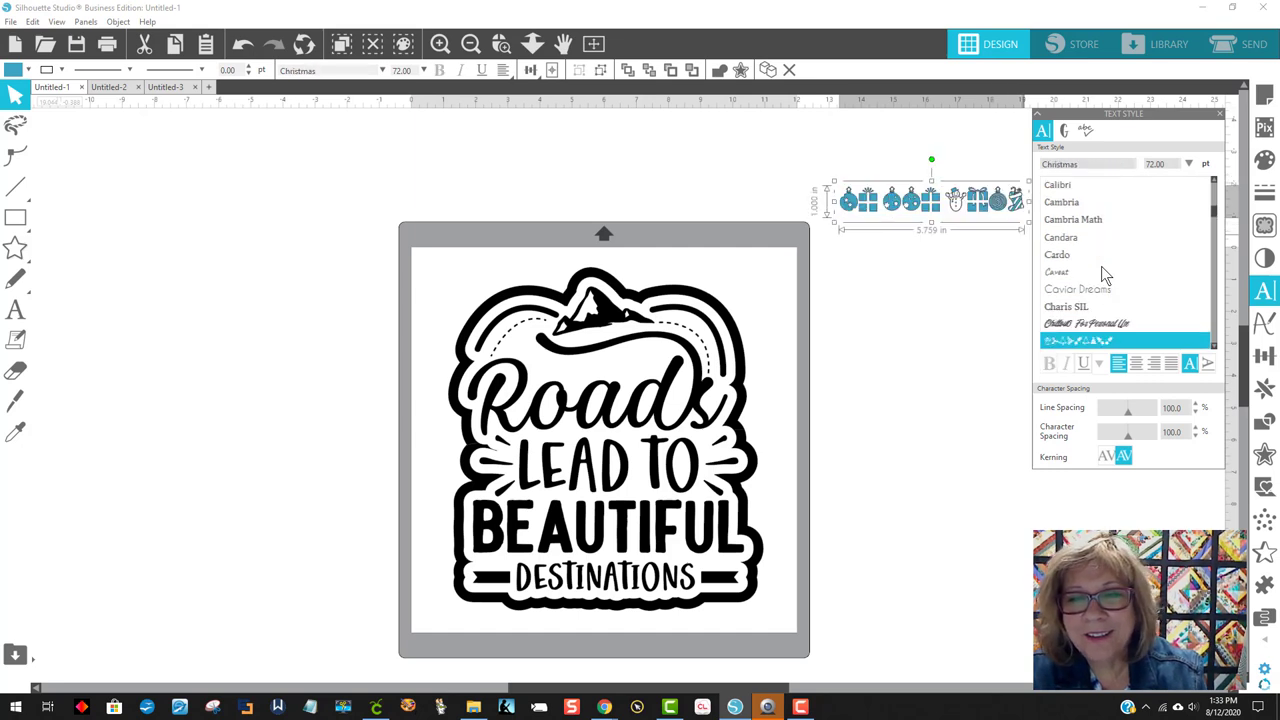
key("Down")
key("Down")
key("Down")
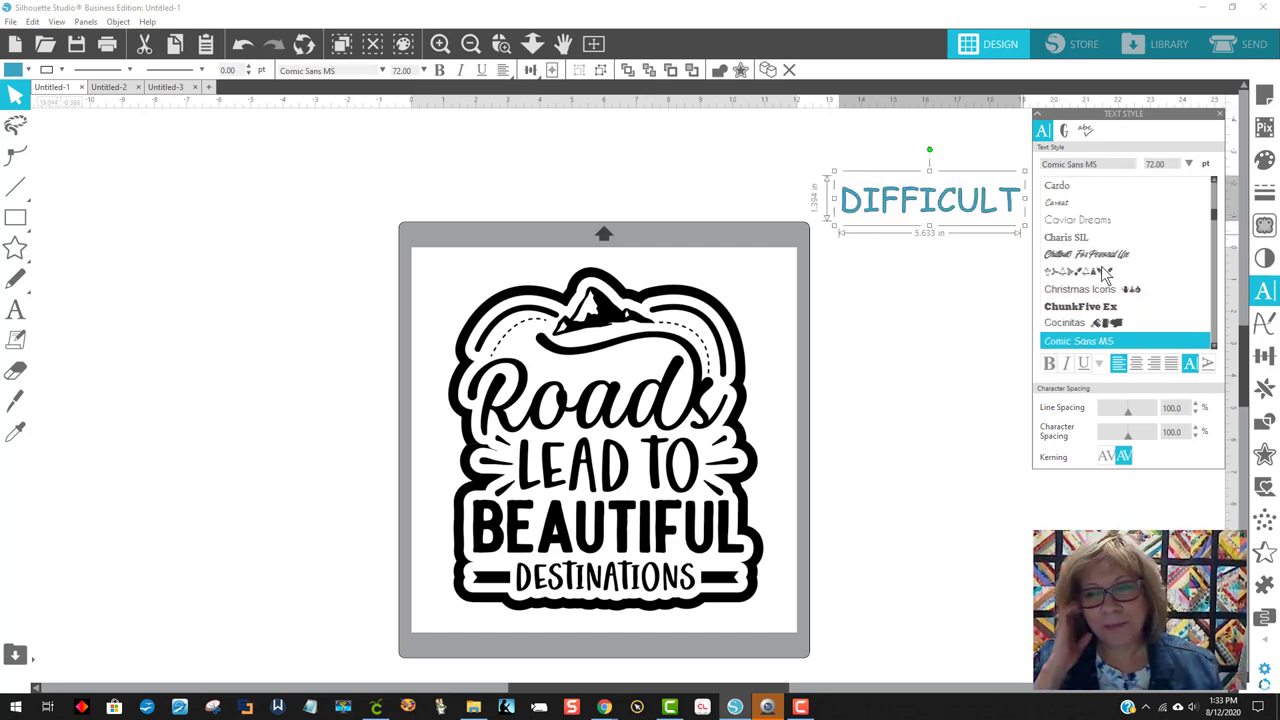
- Move DIFFICULT onto the design above Roads and shrink it to fit
left_click(945, 395)
left_click_drag(942, 218, 628, 375)
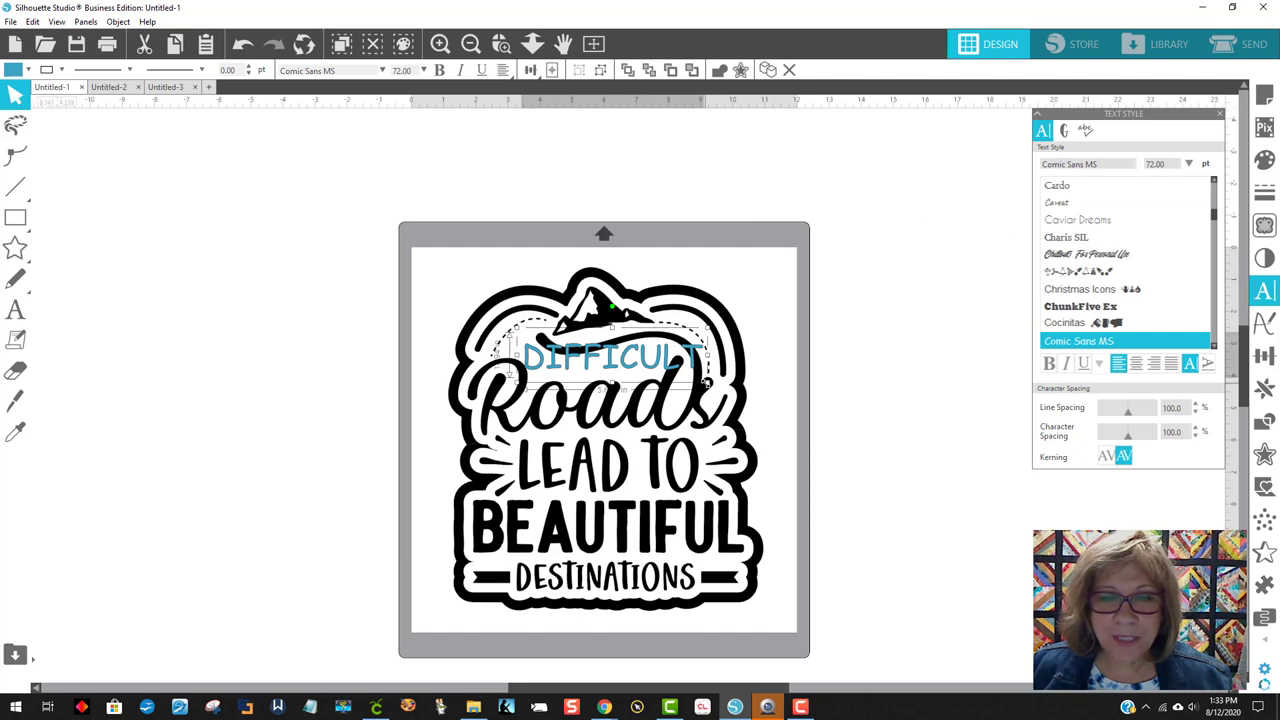
left_click_drag(706, 383, 648, 382)
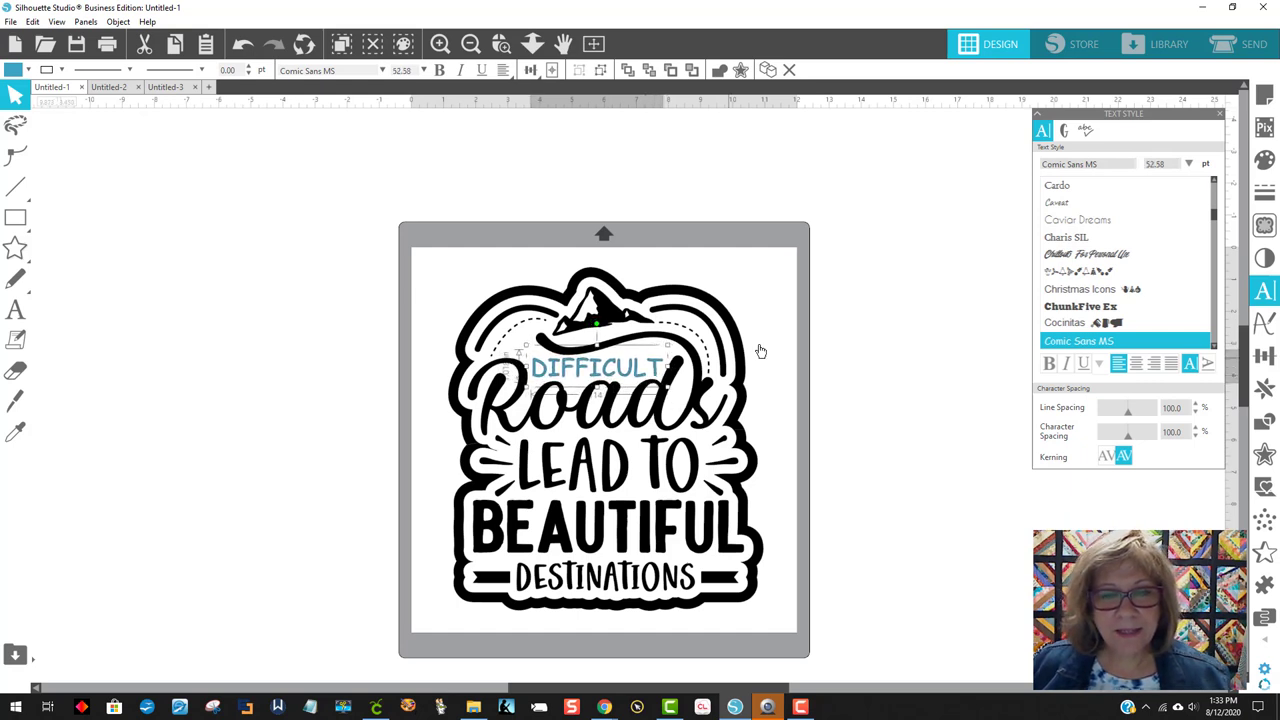
- Fill the DIFFICULT text with black
left_click(905, 340)
left_click(620, 380)
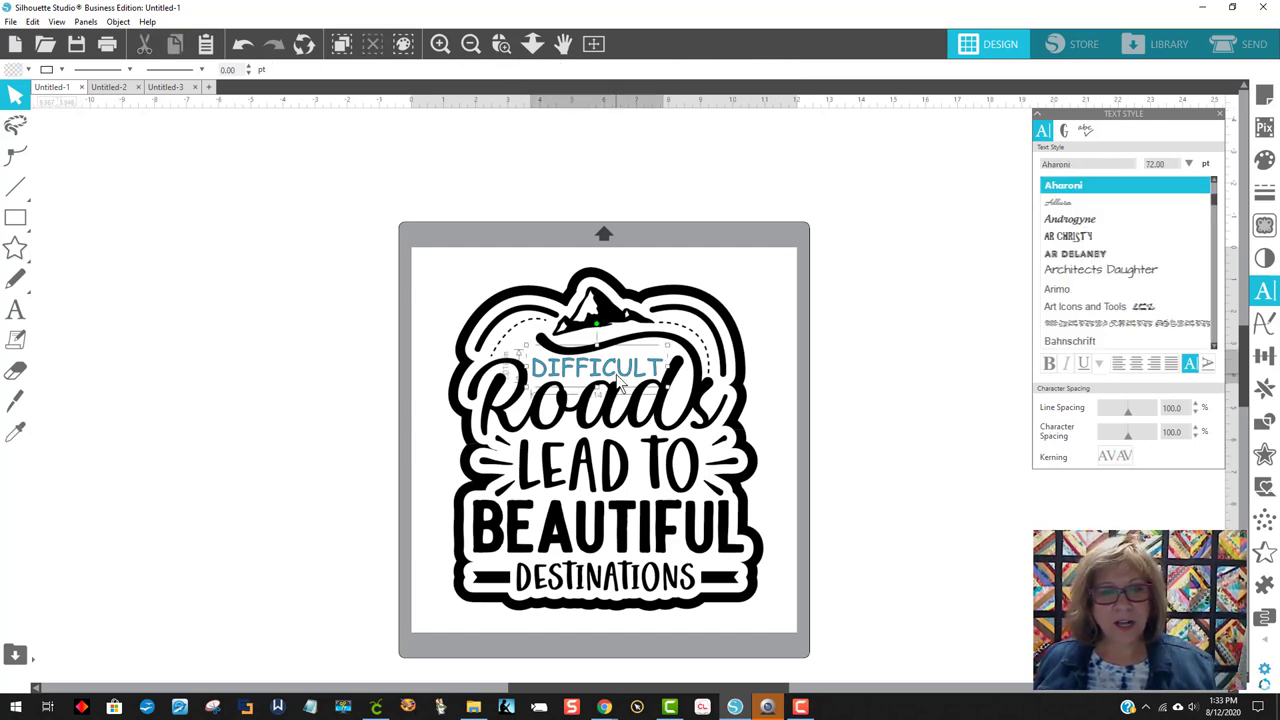
left_click(16, 70)
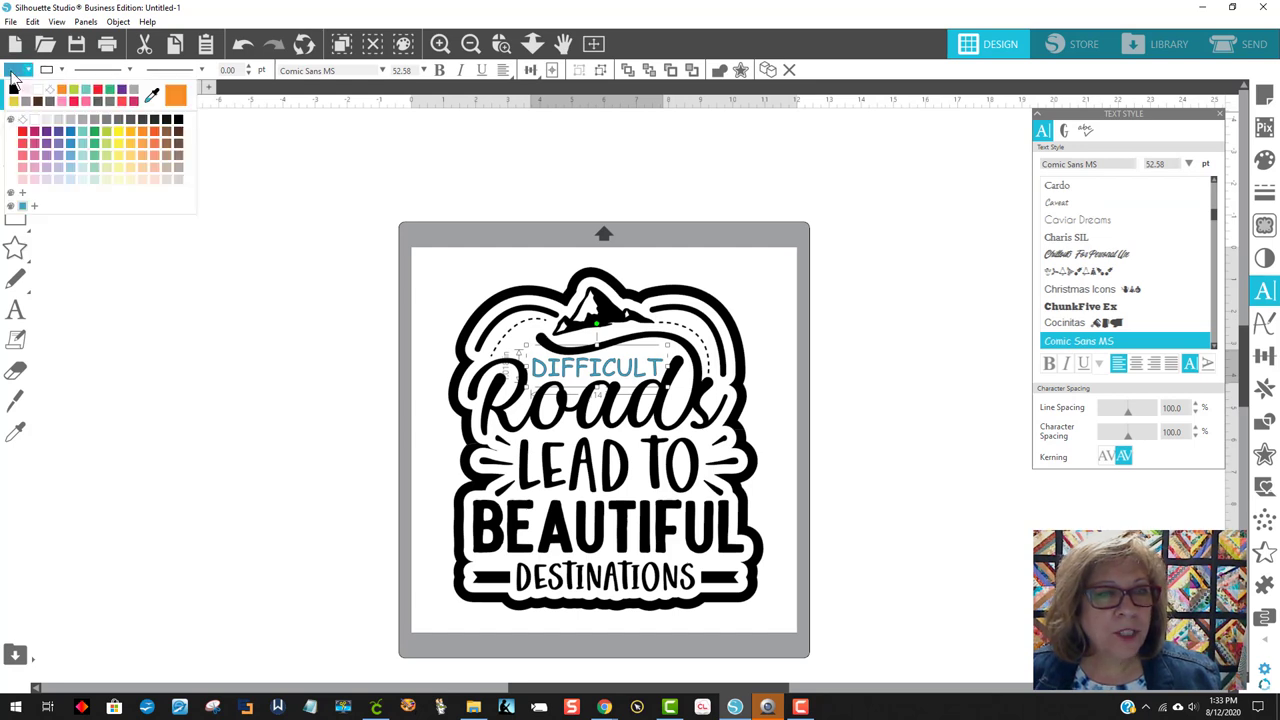
left_click(178, 121)
left_click(958, 388)
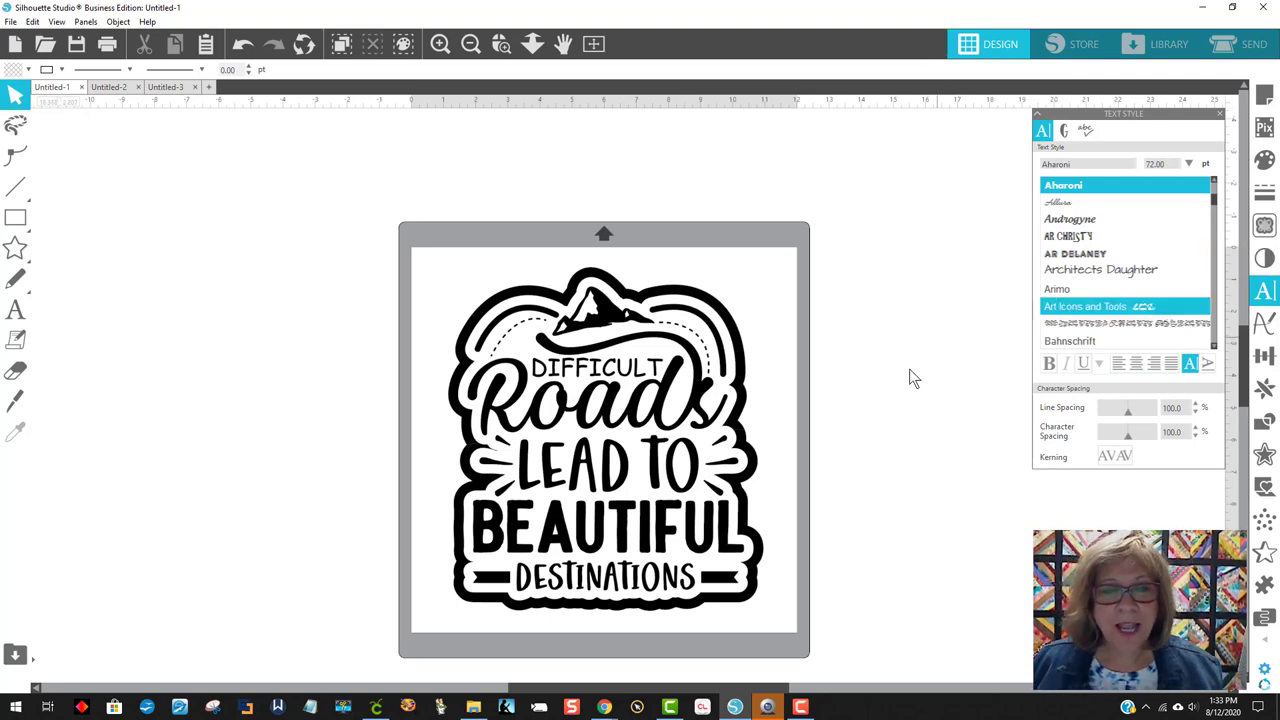
left_click(627, 378)
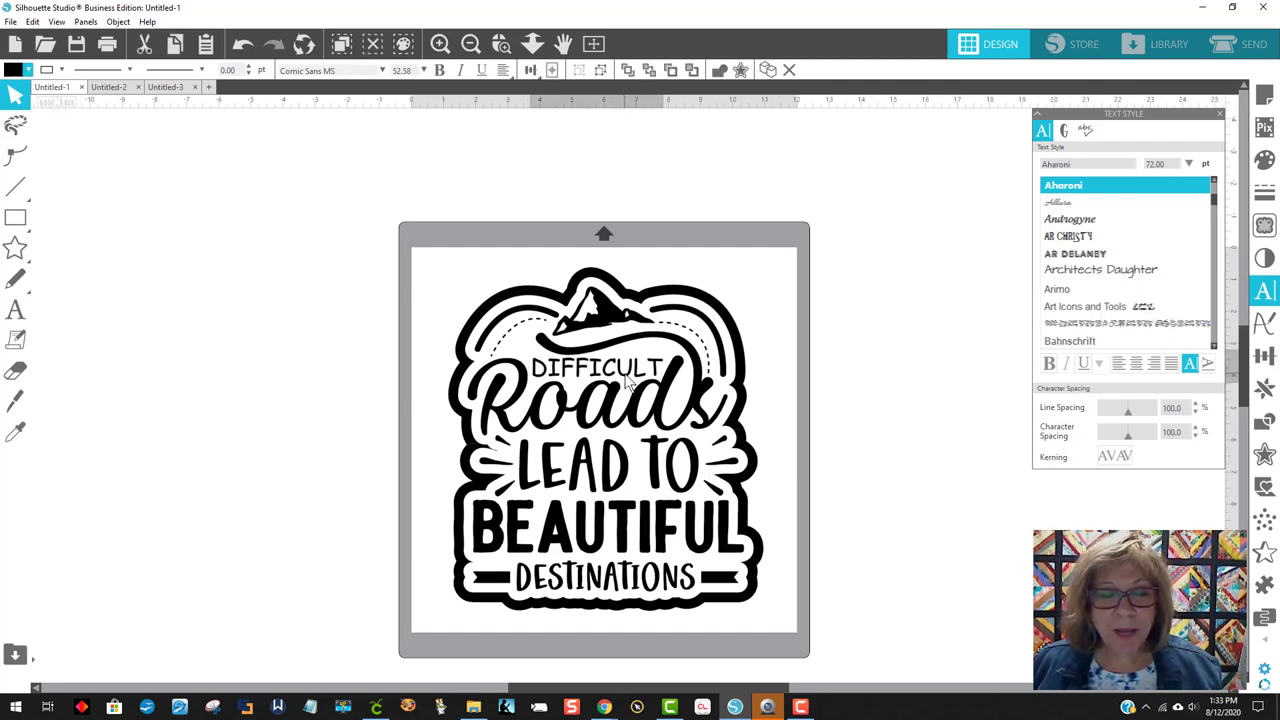
left_click(946, 275)
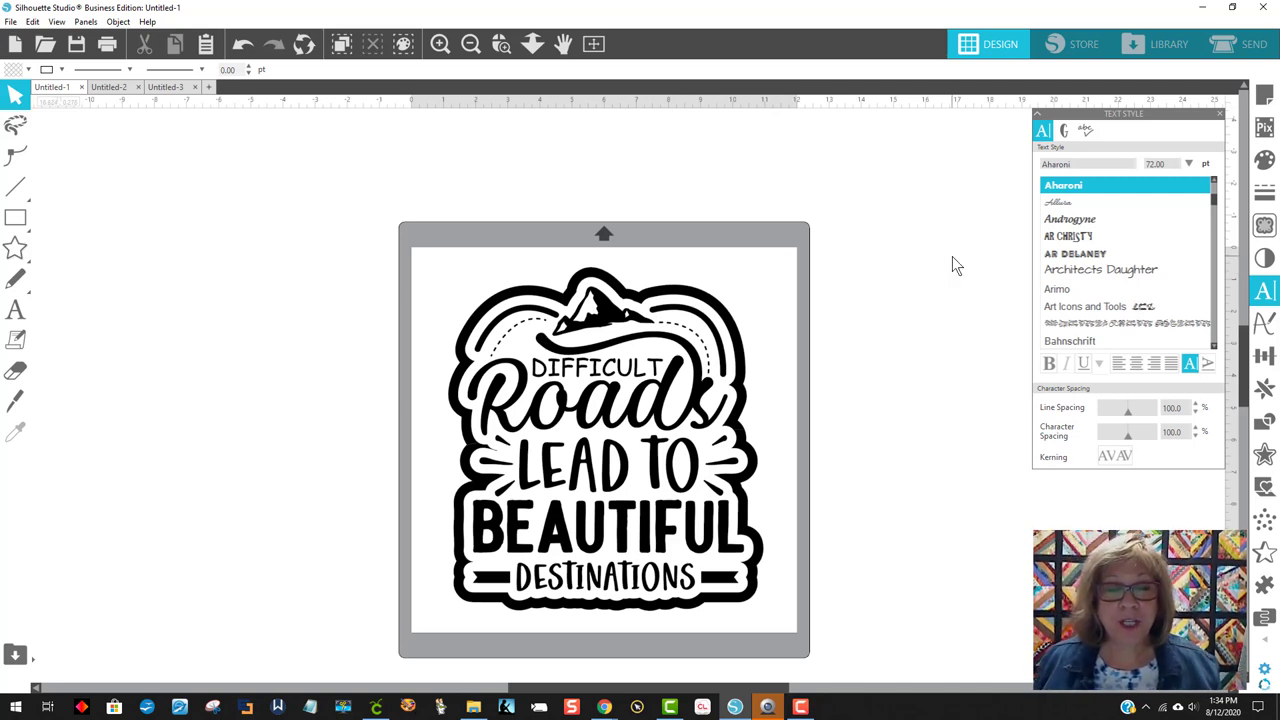
- Add an asterisk before DIFFICULT and shrink the text slightly
double_click(535, 372)
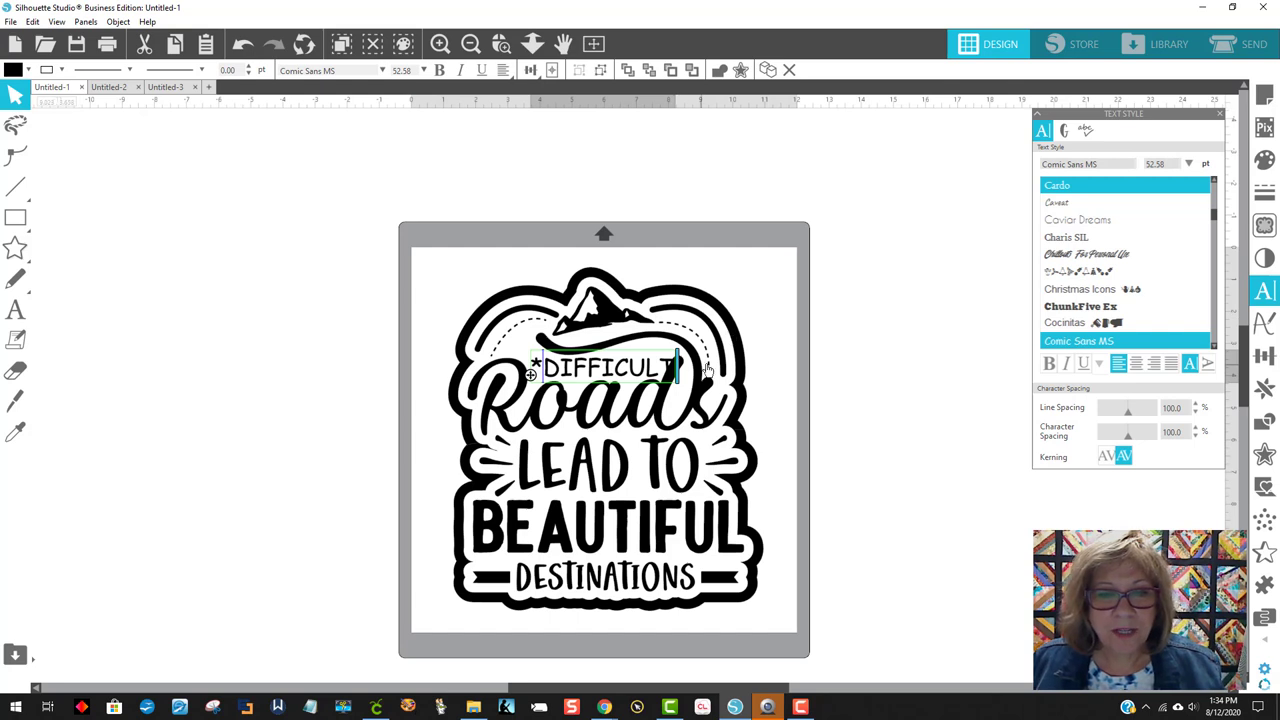
left_click(846, 355)
left_click(676, 396)
left_click_drag(678, 392, 634, 376)
- Add a closing asterisk so the title reads '*DIFFICULT*'
double_click(650, 366)
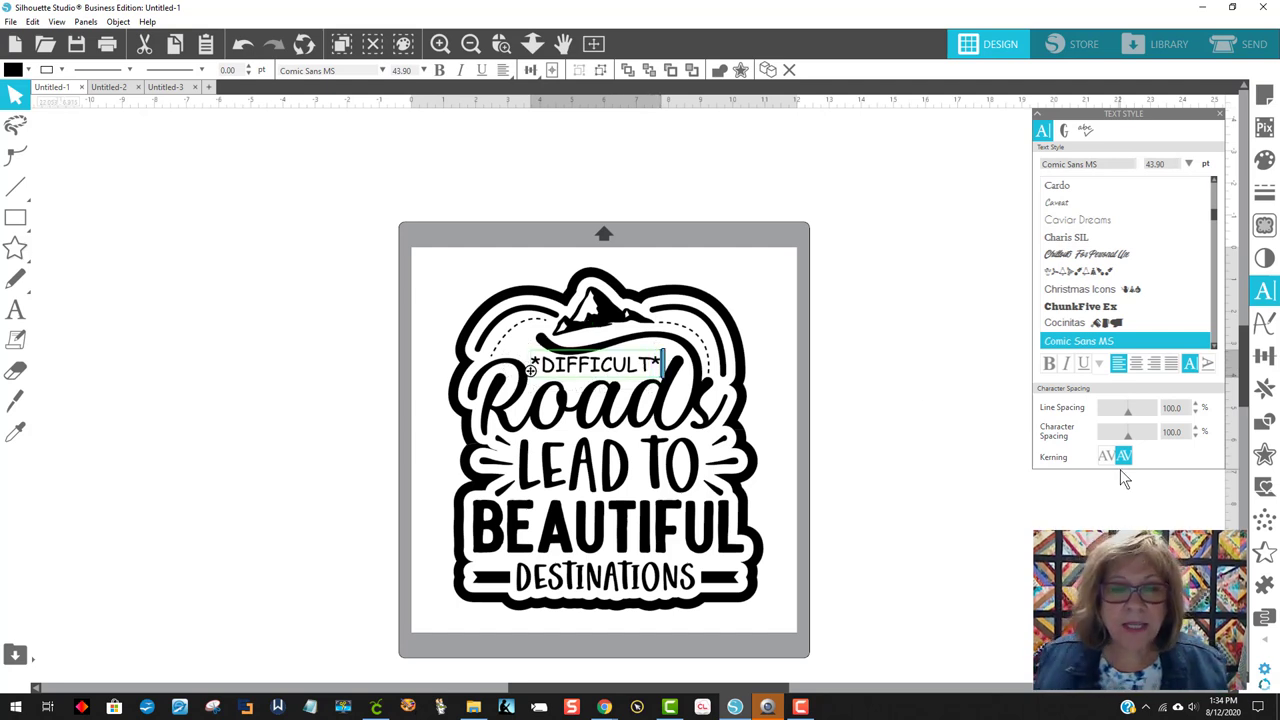
type("*")
left_click(1052, 478)
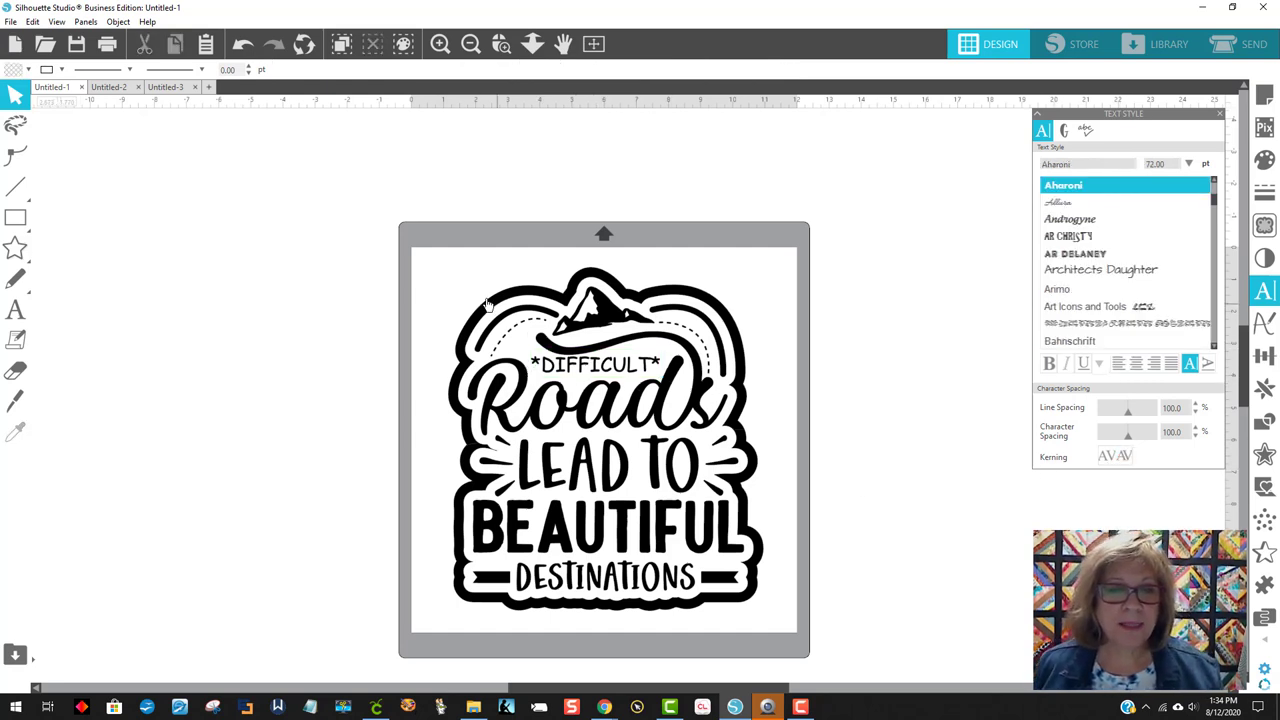
- Merge the whole Difficult Roads design into one compound path, then bring up File > Save As
left_click(457, 275)
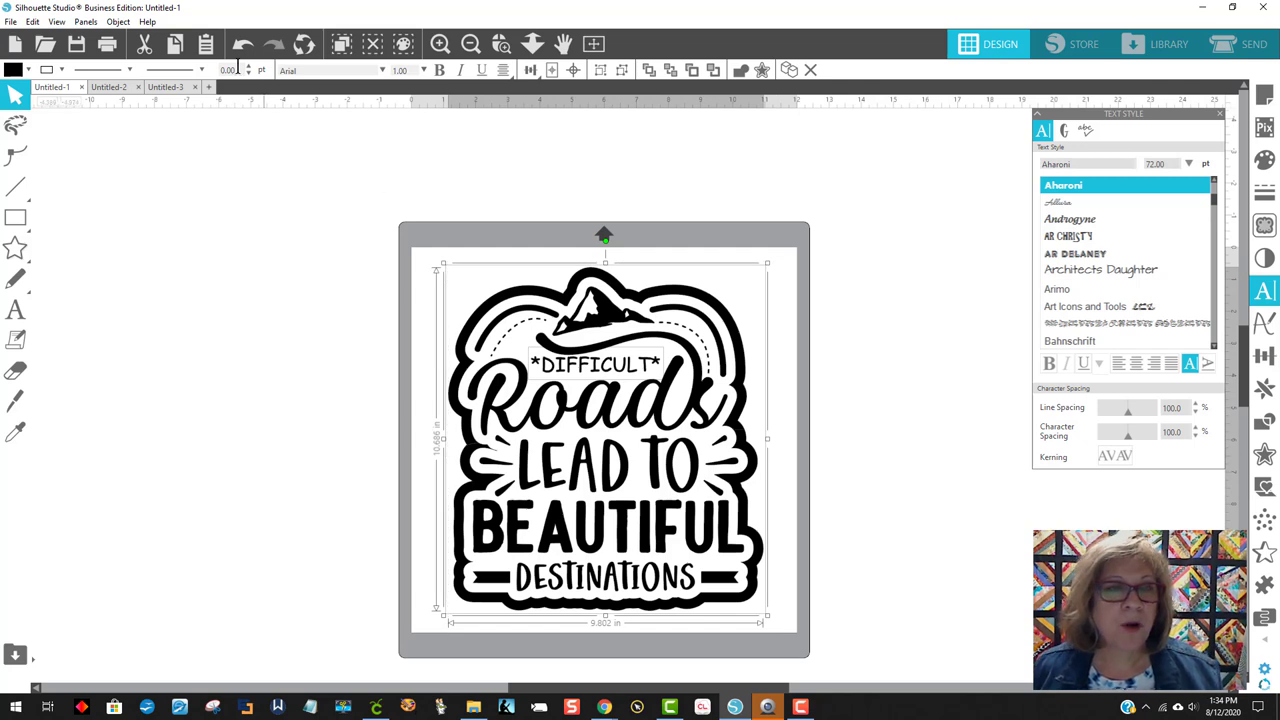
left_click(117, 22)
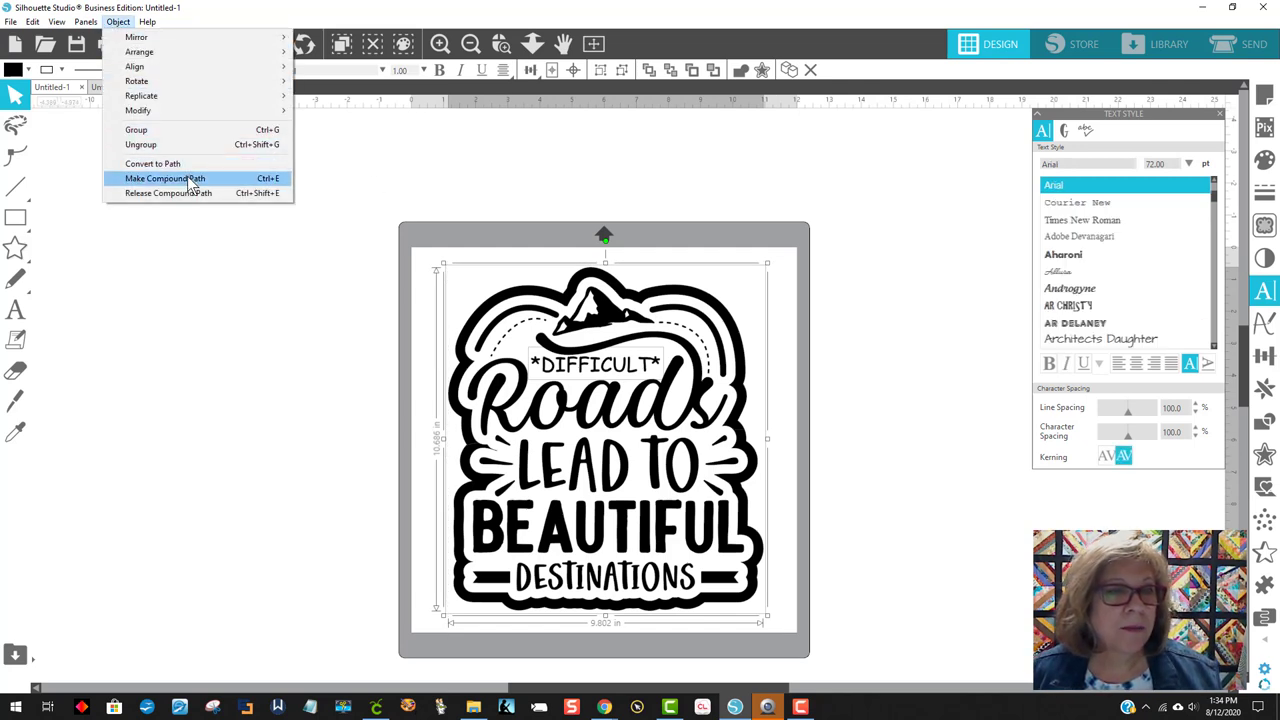
left_click(189, 177)
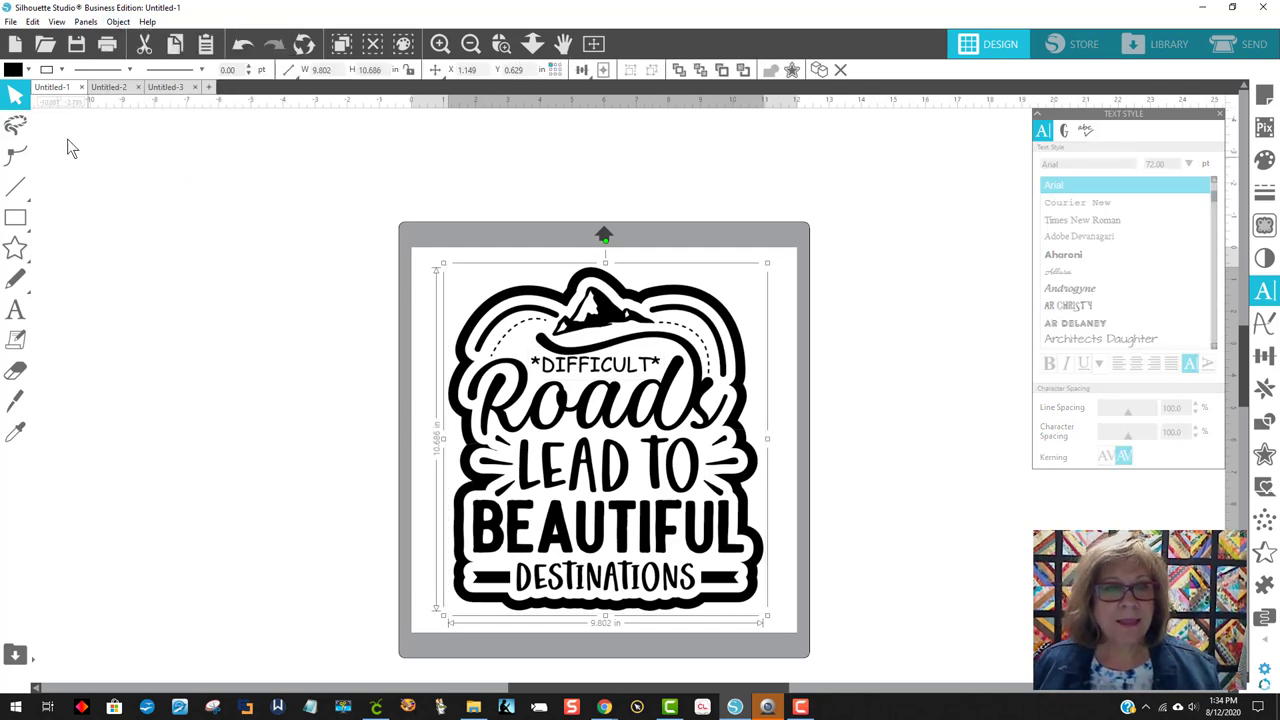
left_click(10, 21)
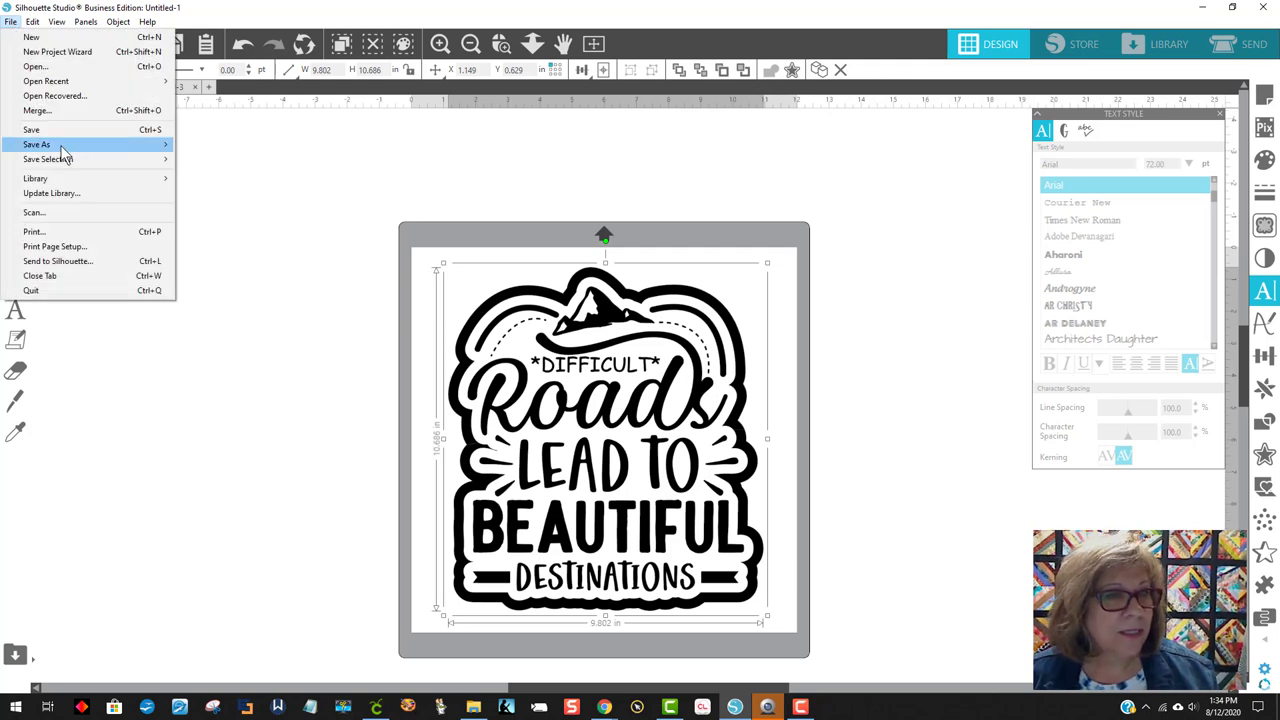
mouse_move(55, 145)
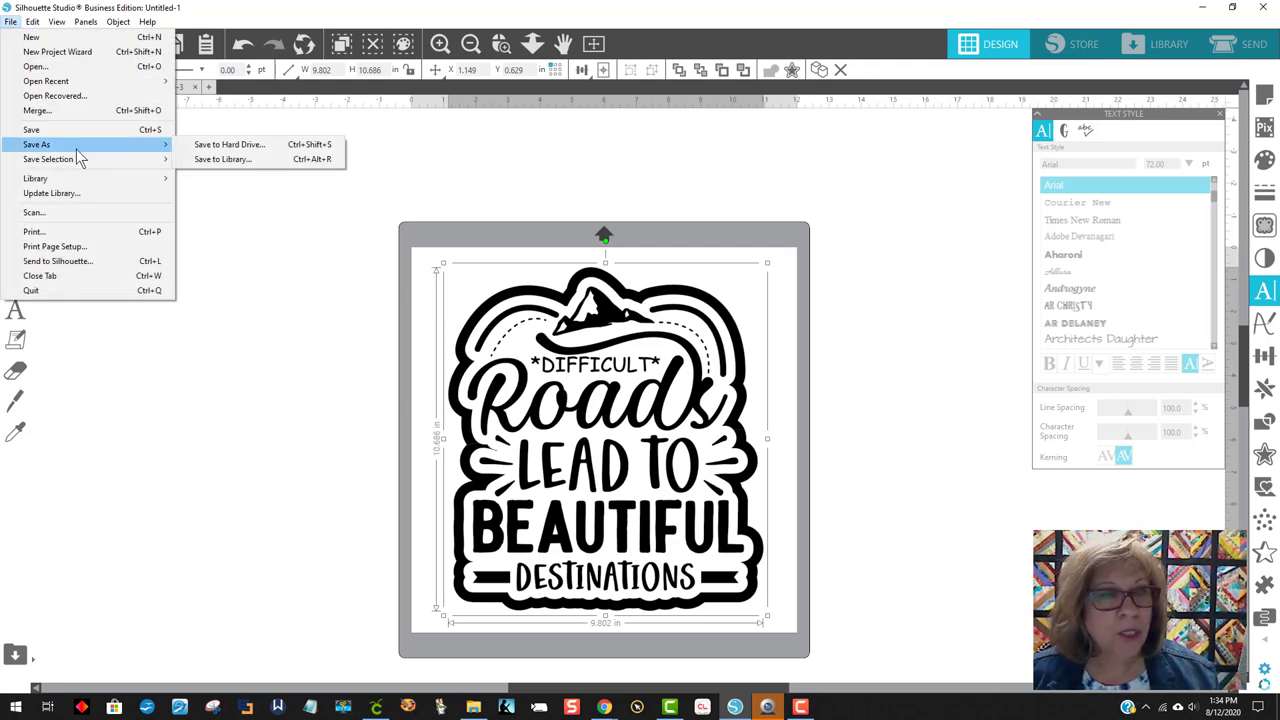
- Save the design to the hard drive as the SVG file '9.802 ASTERISK'
left_click(257, 145)
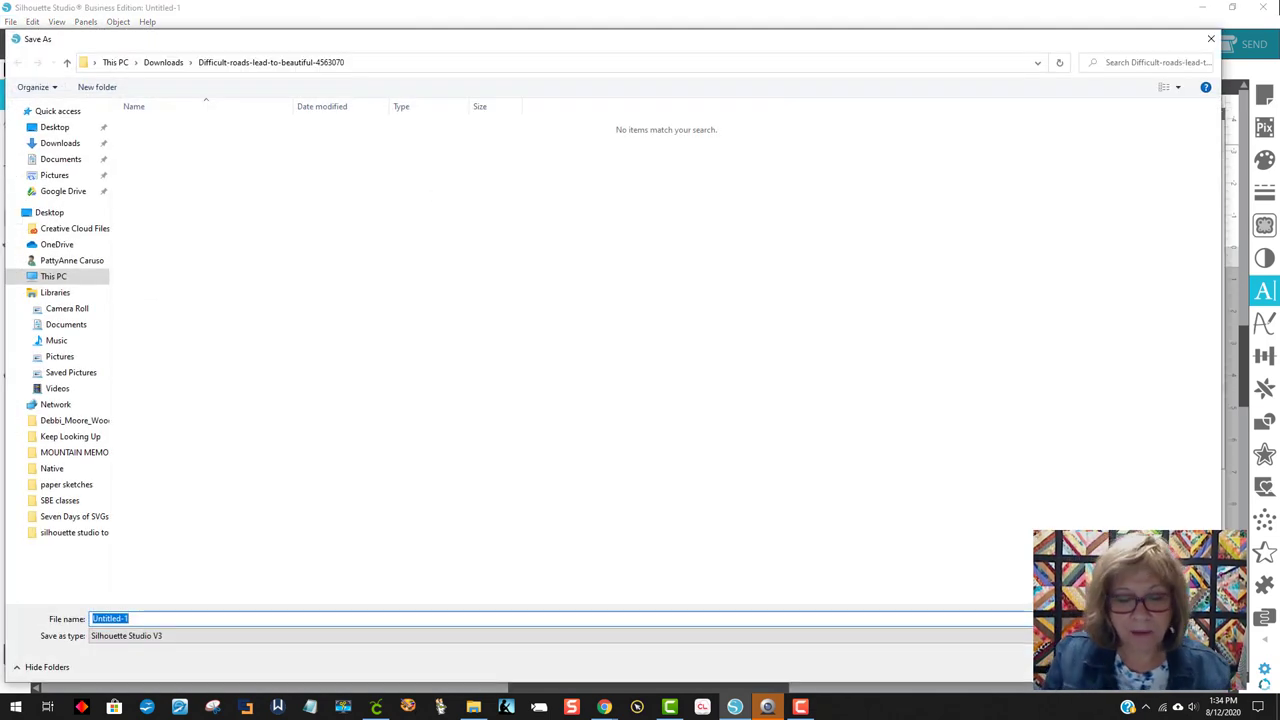
type("9")
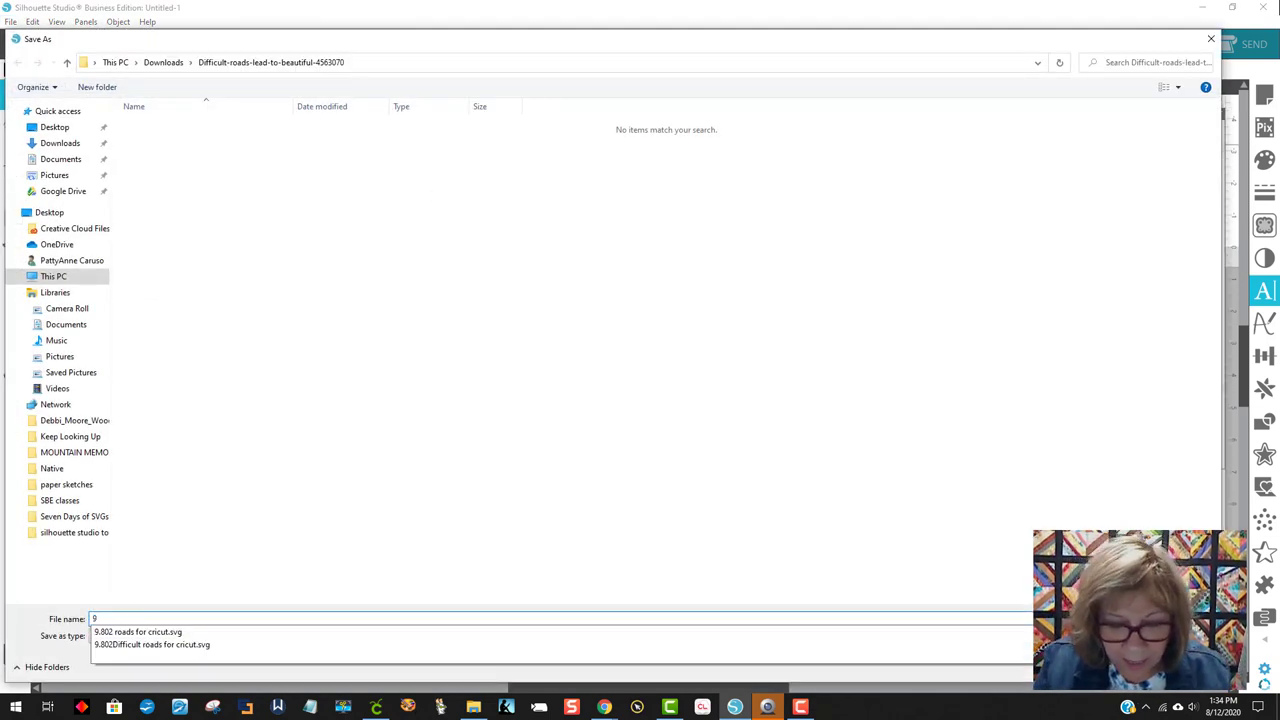
type(".802 AST")
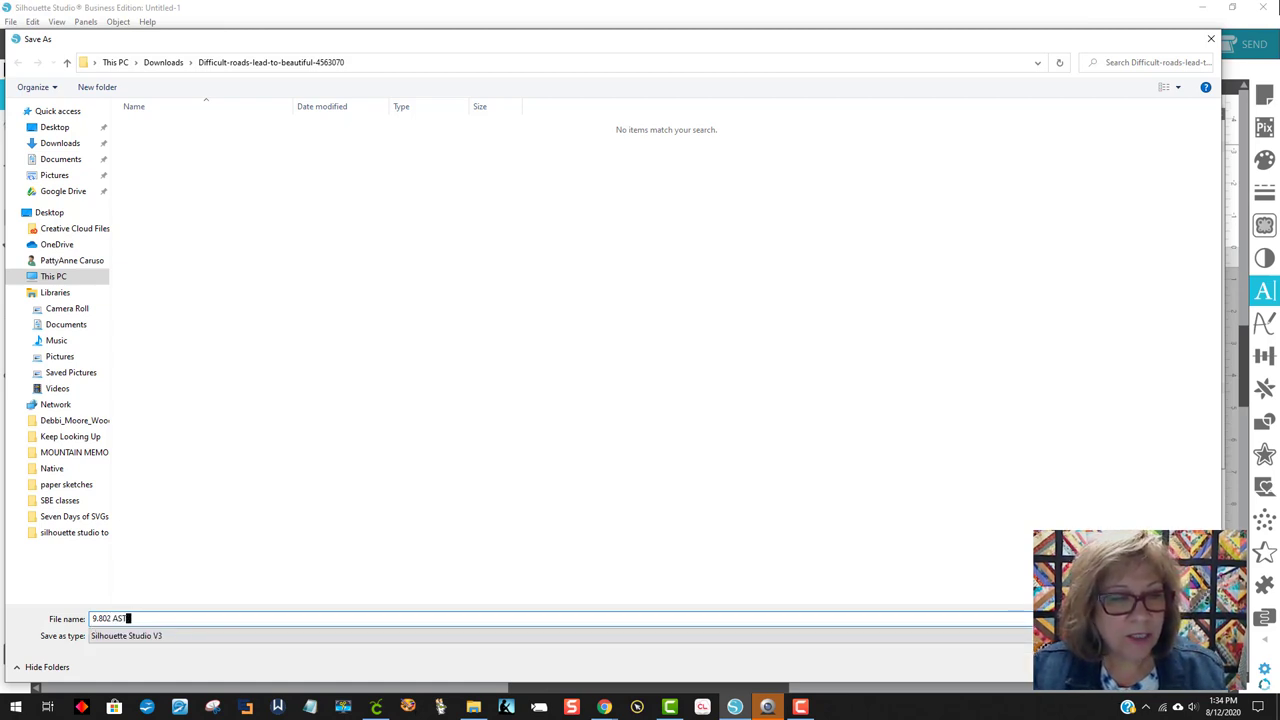
type("ERISK")
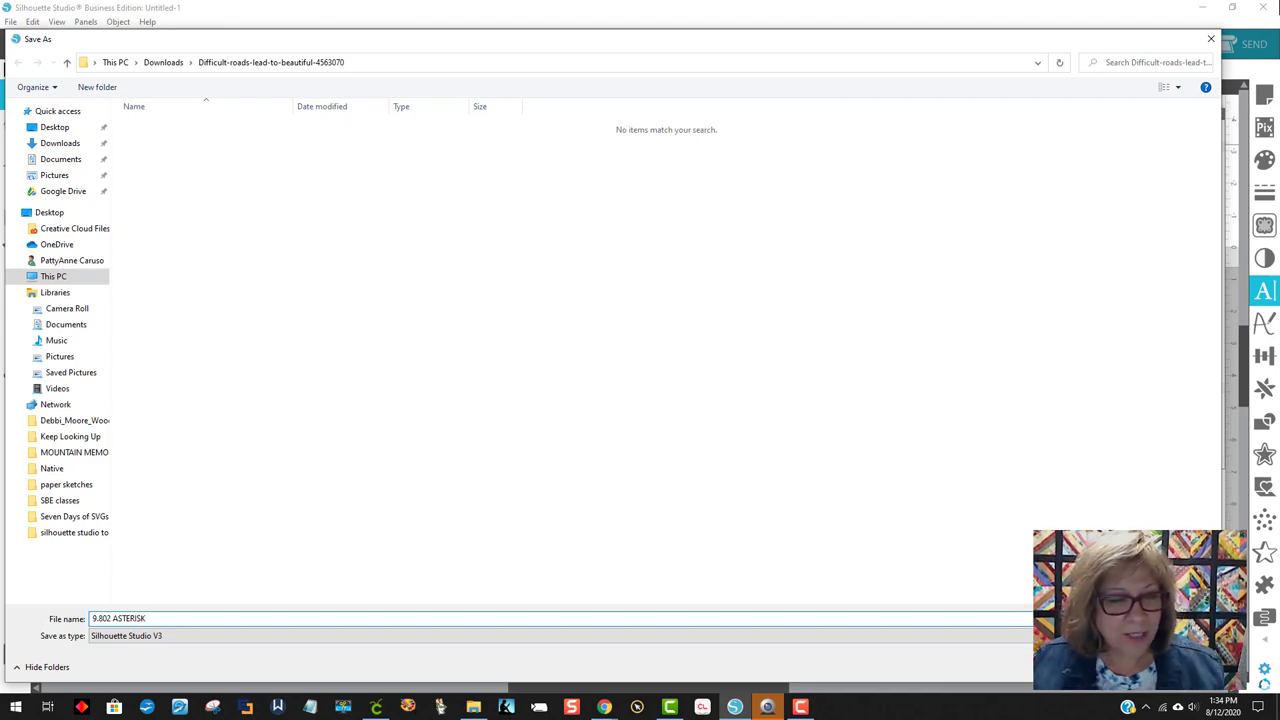
left_click(186, 637)
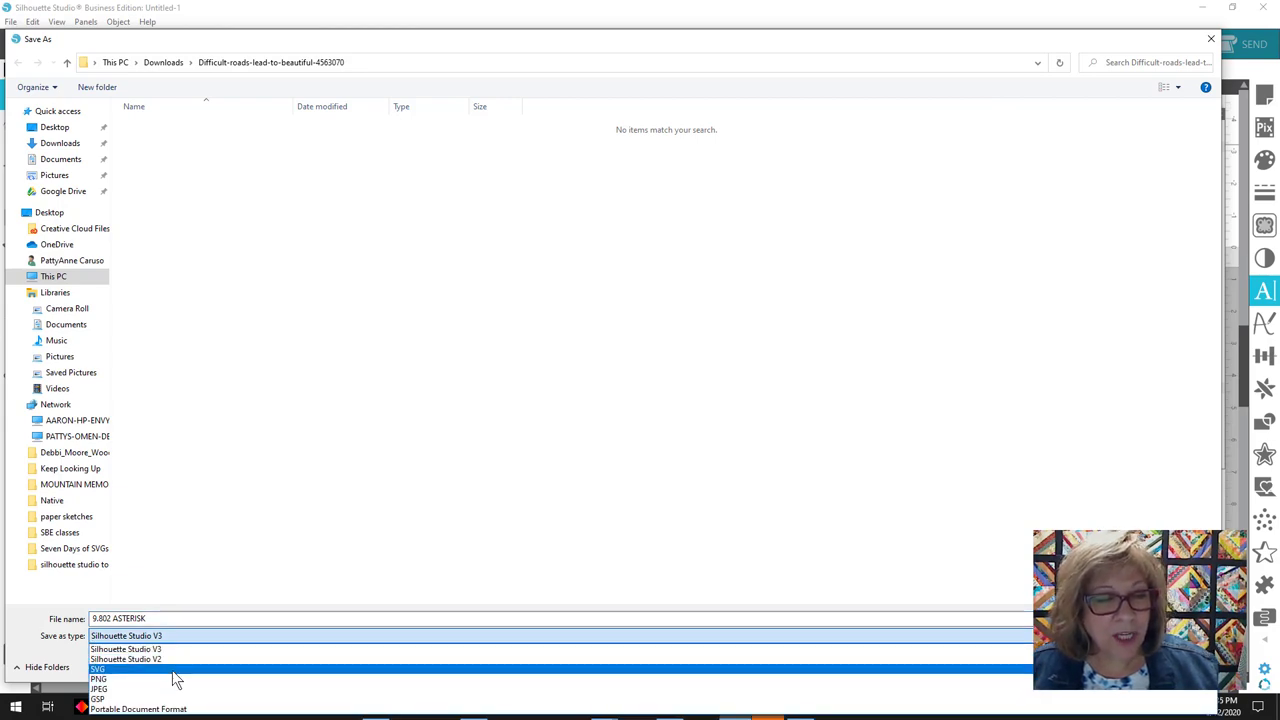
left_click(172, 669)
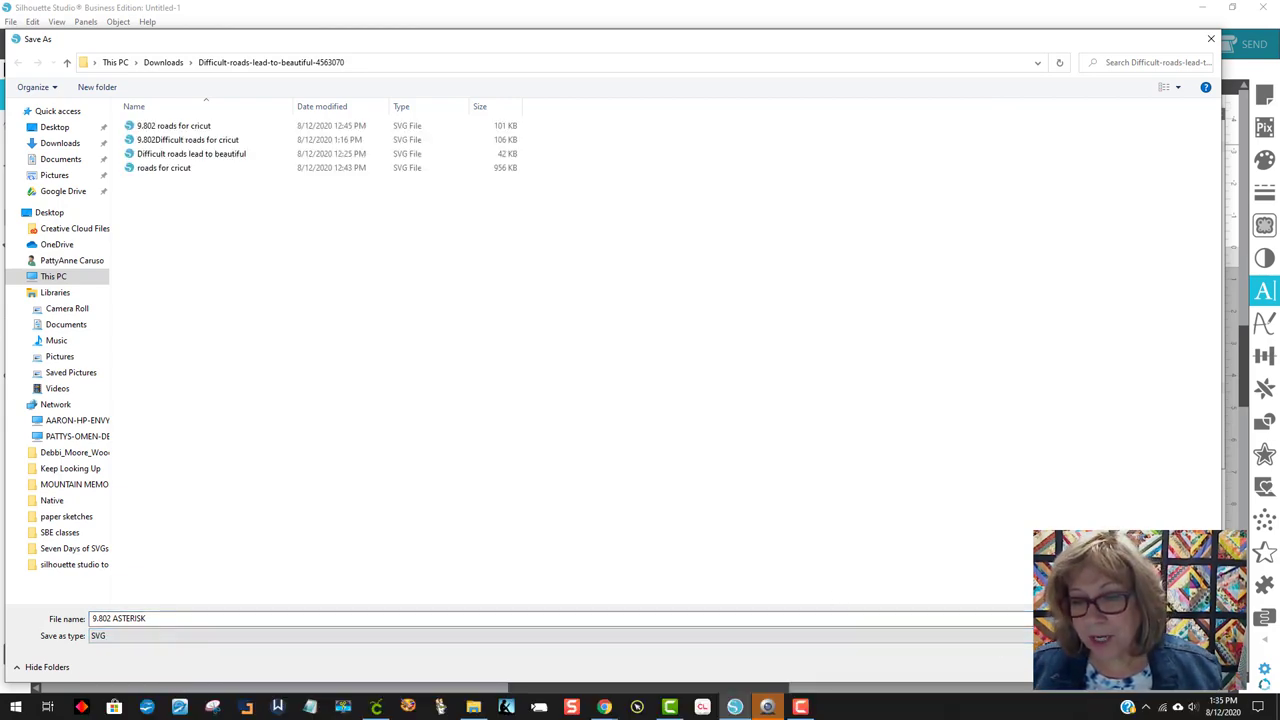
key("Return")
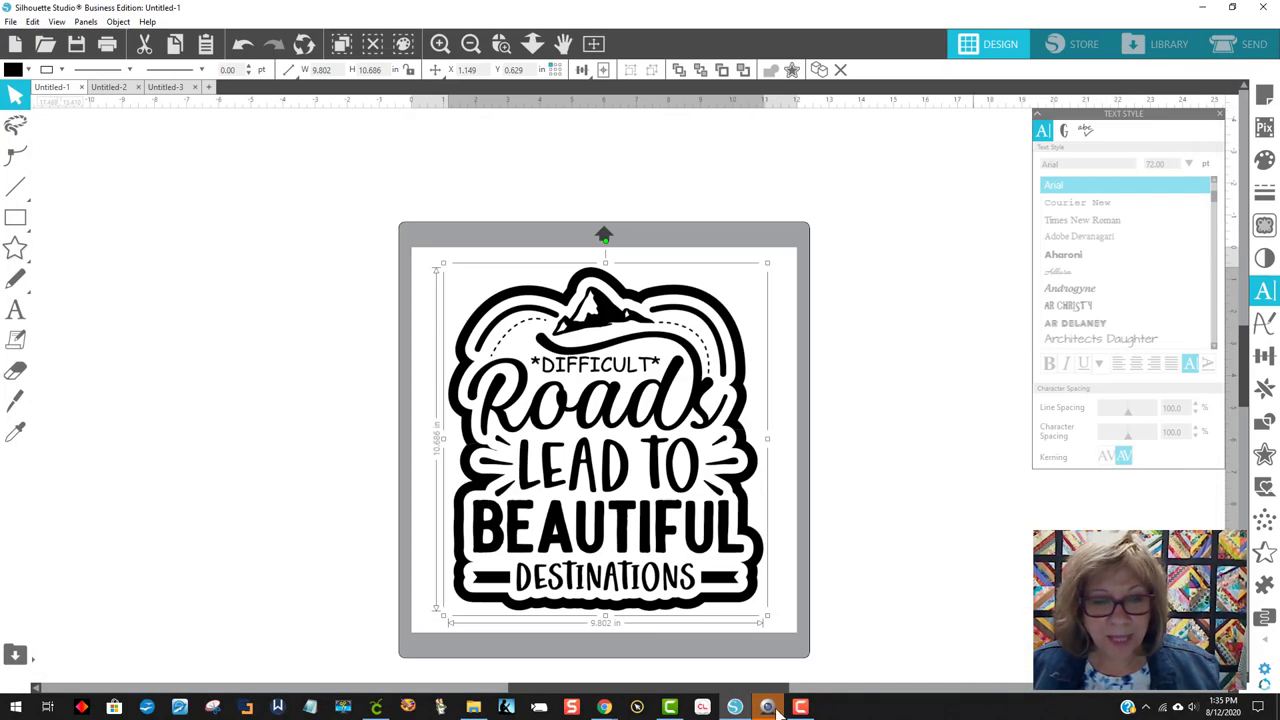
- Return to the Design Space canvas and shift the existing design to the right
left_click(376, 707)
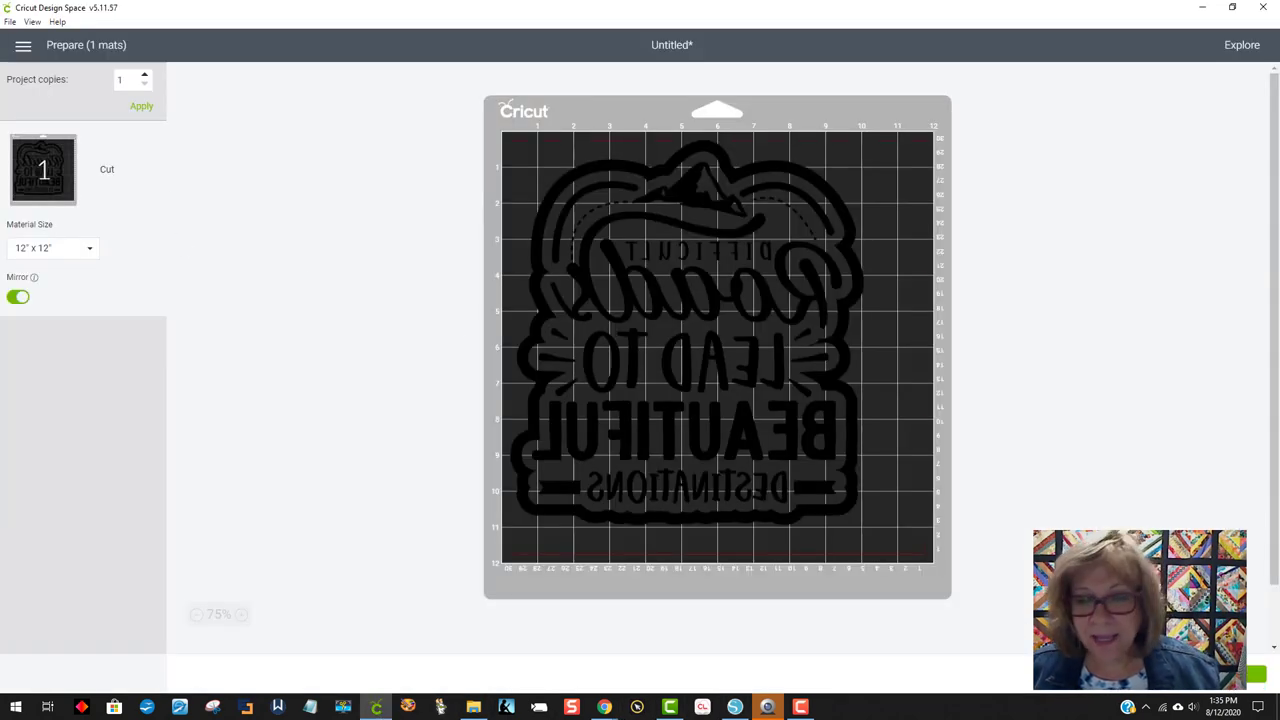
left_click(1113, 690)
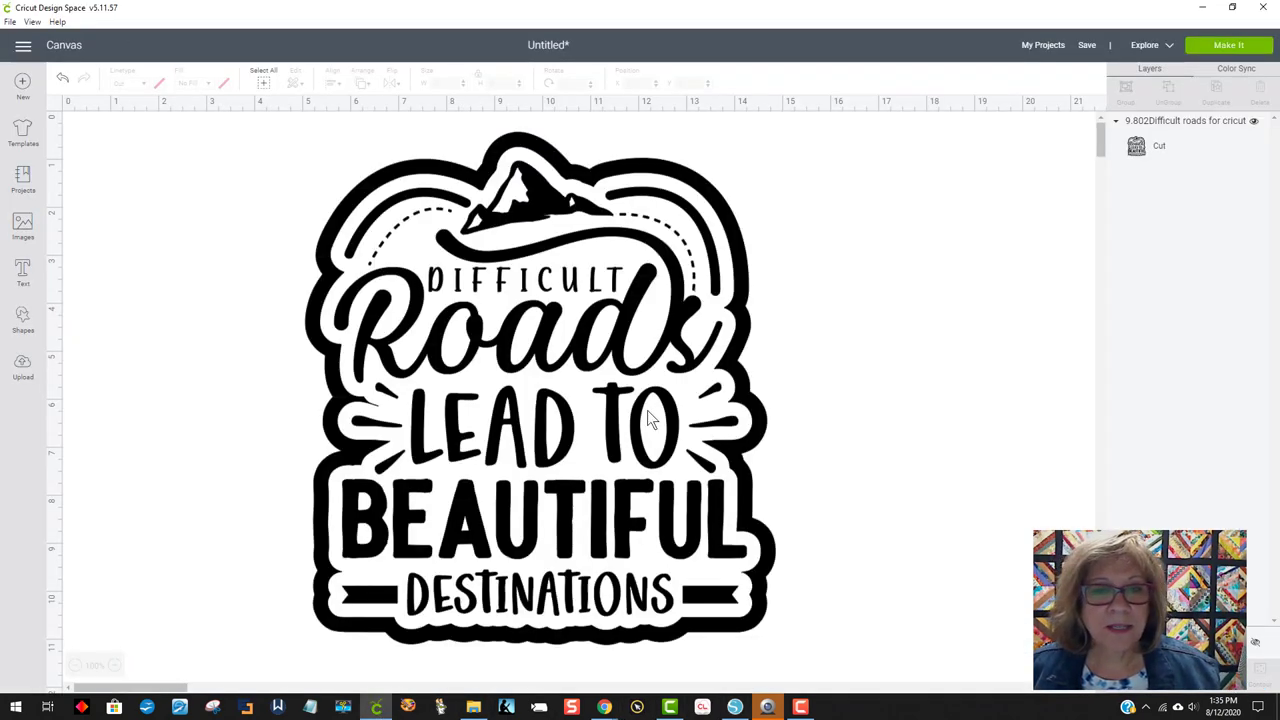
left_click_drag(648, 402, 811, 402)
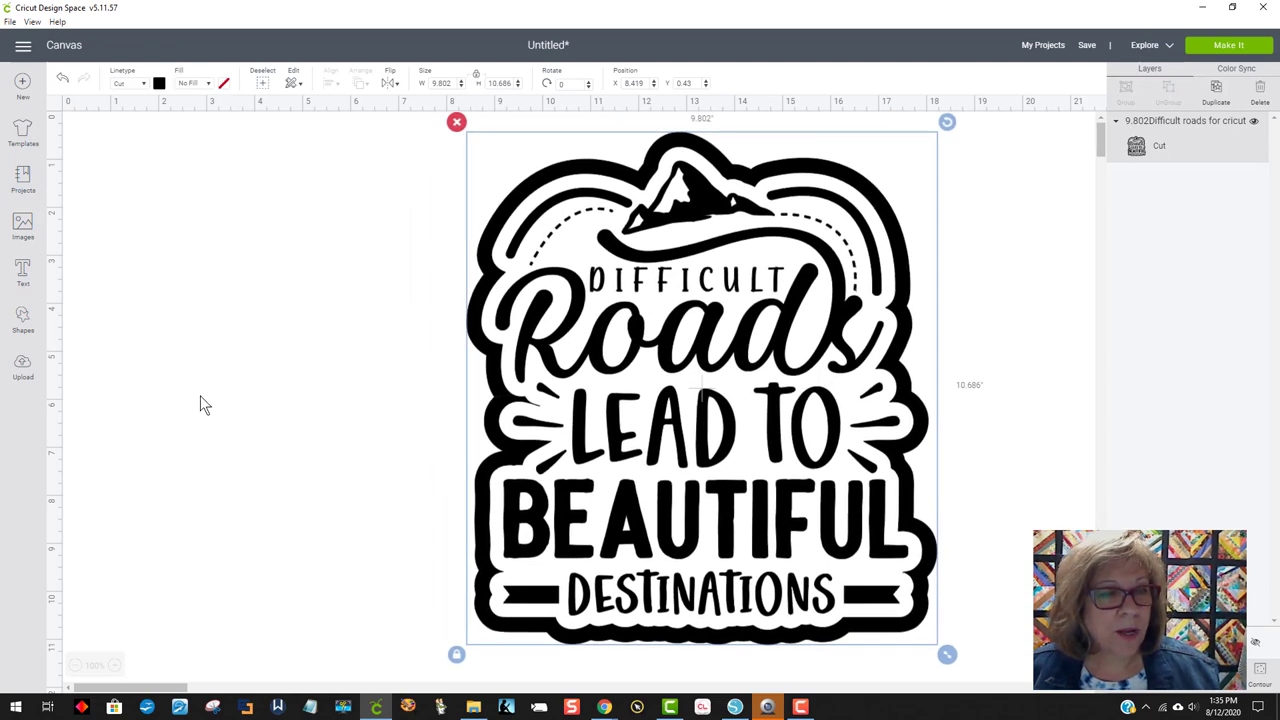
- Upload the 9.802 ASTERISK SVG file from the computer as a new image
left_click(23, 370)
left_click(337, 331)
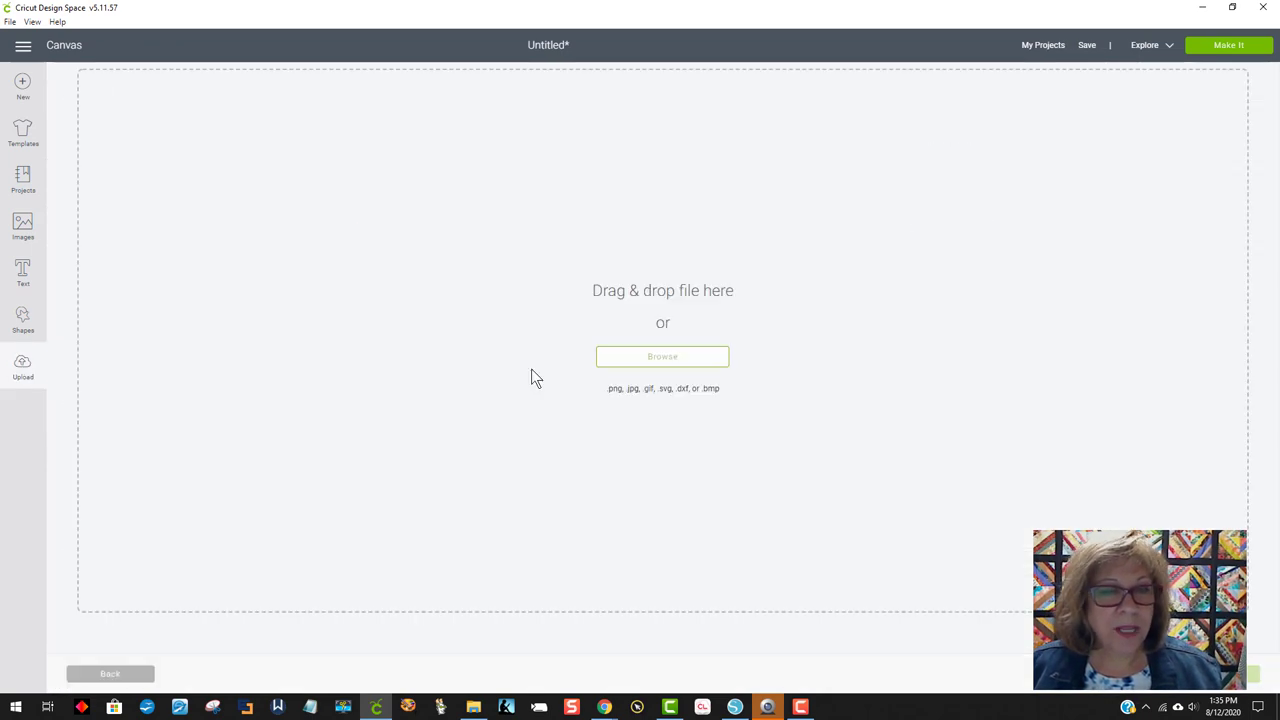
left_click(662, 357)
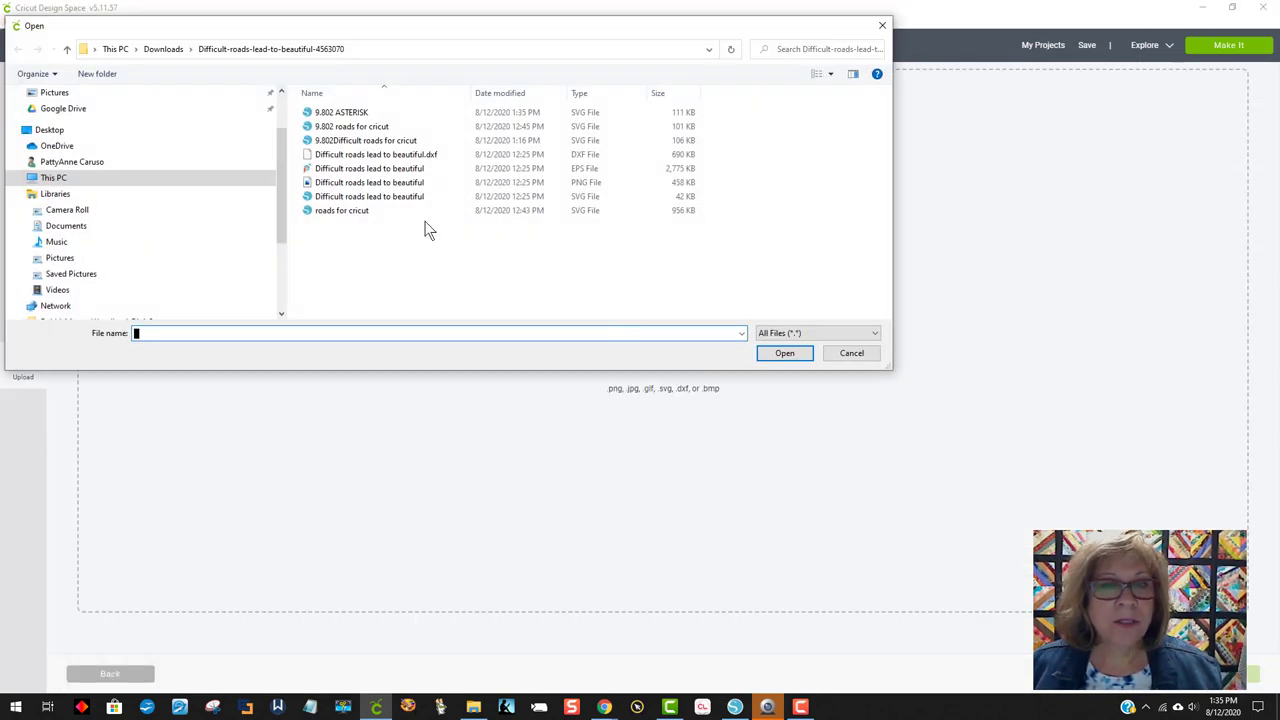
left_click(340, 112)
left_click(775, 355)
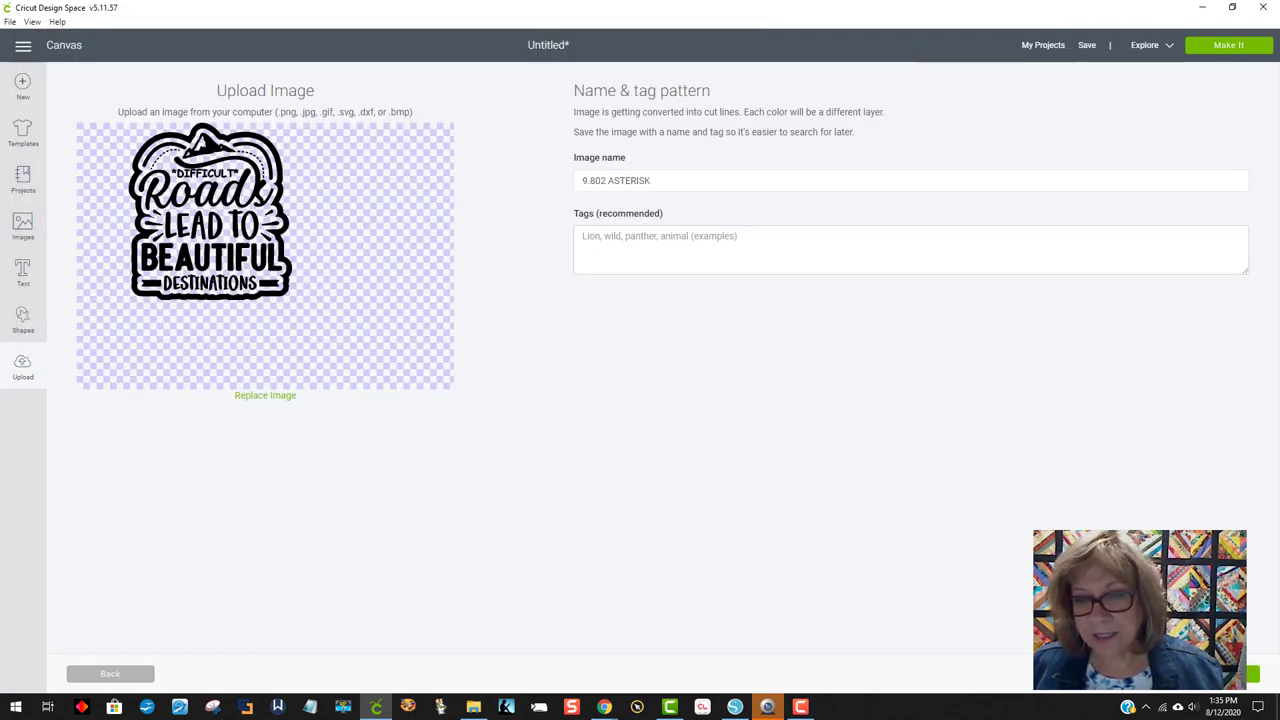
key("Return")
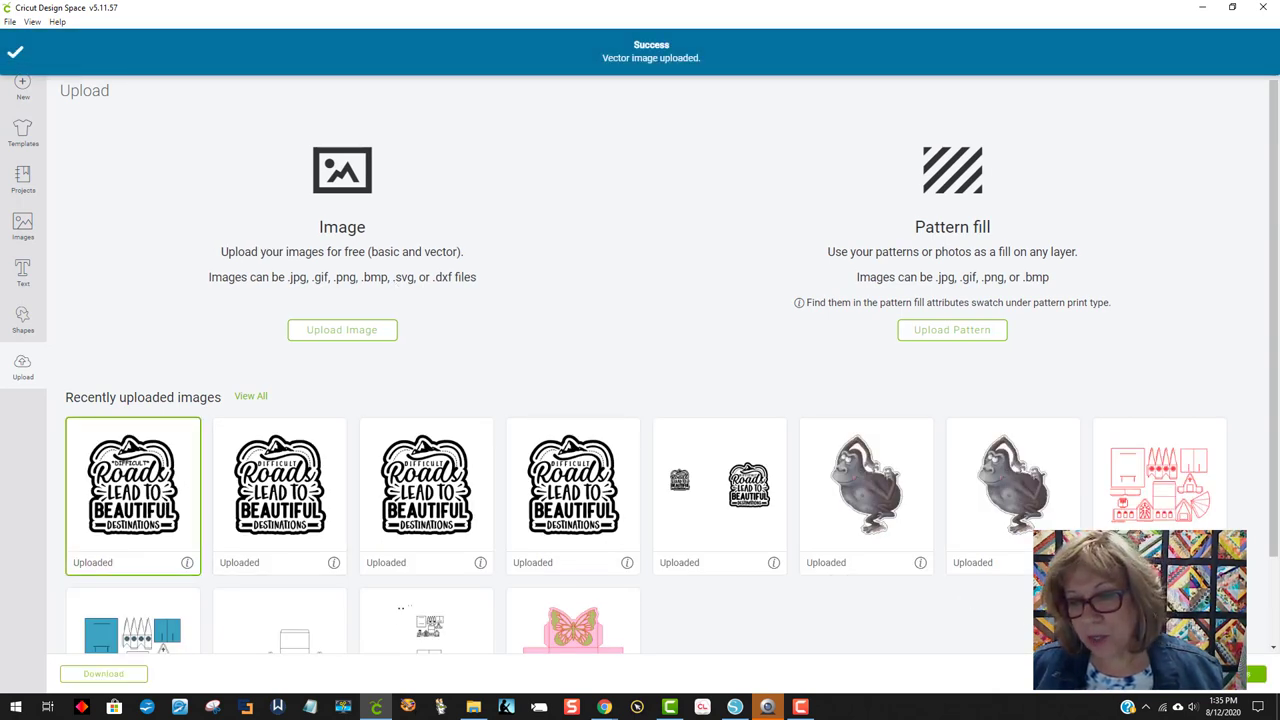
- Insert the asterisk image at 9.255 x 10.089 in beside the original, then preview mat 2
left_click(1250, 674)
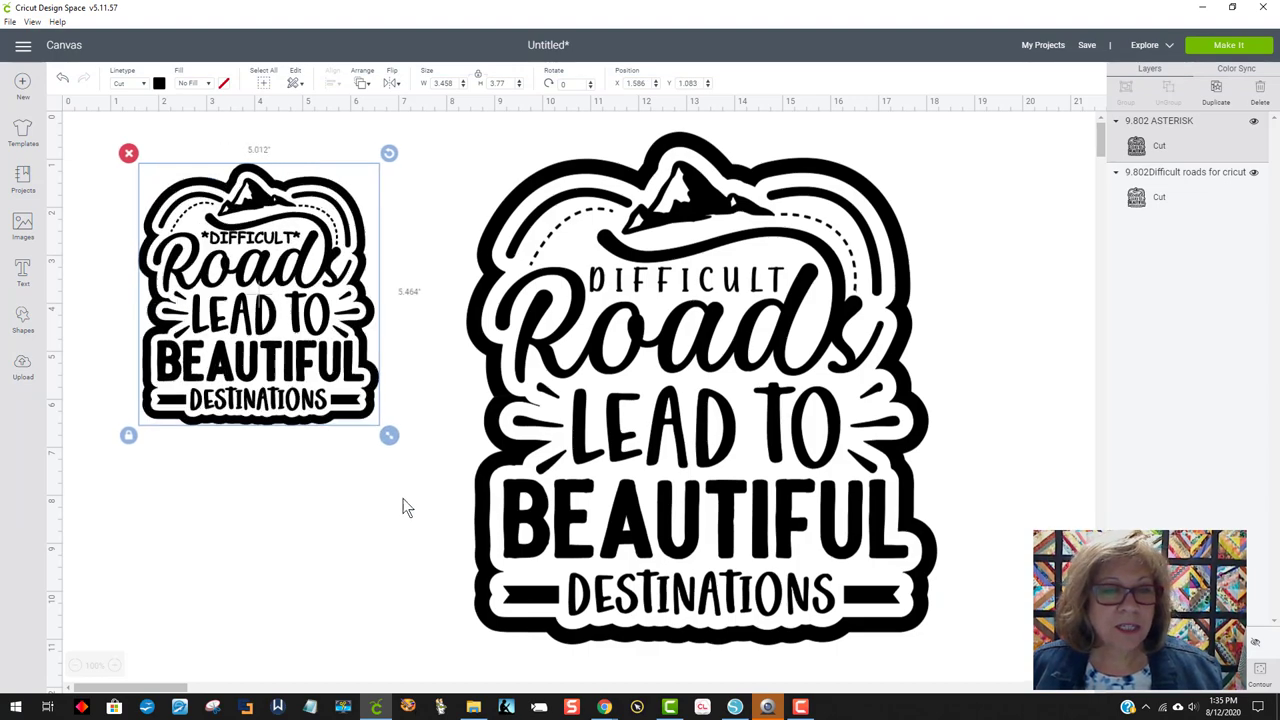
left_click_drag(389, 435, 571, 634)
left_click_drag(534, 425, 630, 402)
left_click_drag(393, 404, 458, 376)
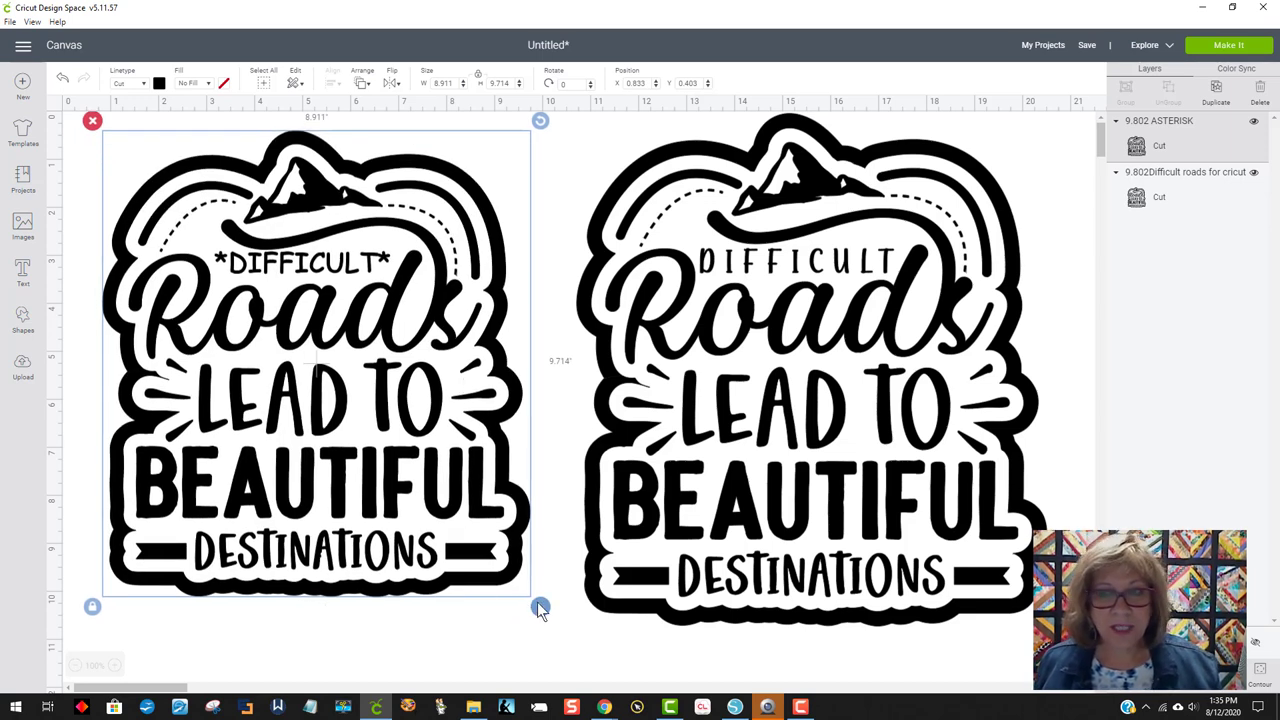
left_click_drag(540, 607, 556, 624)
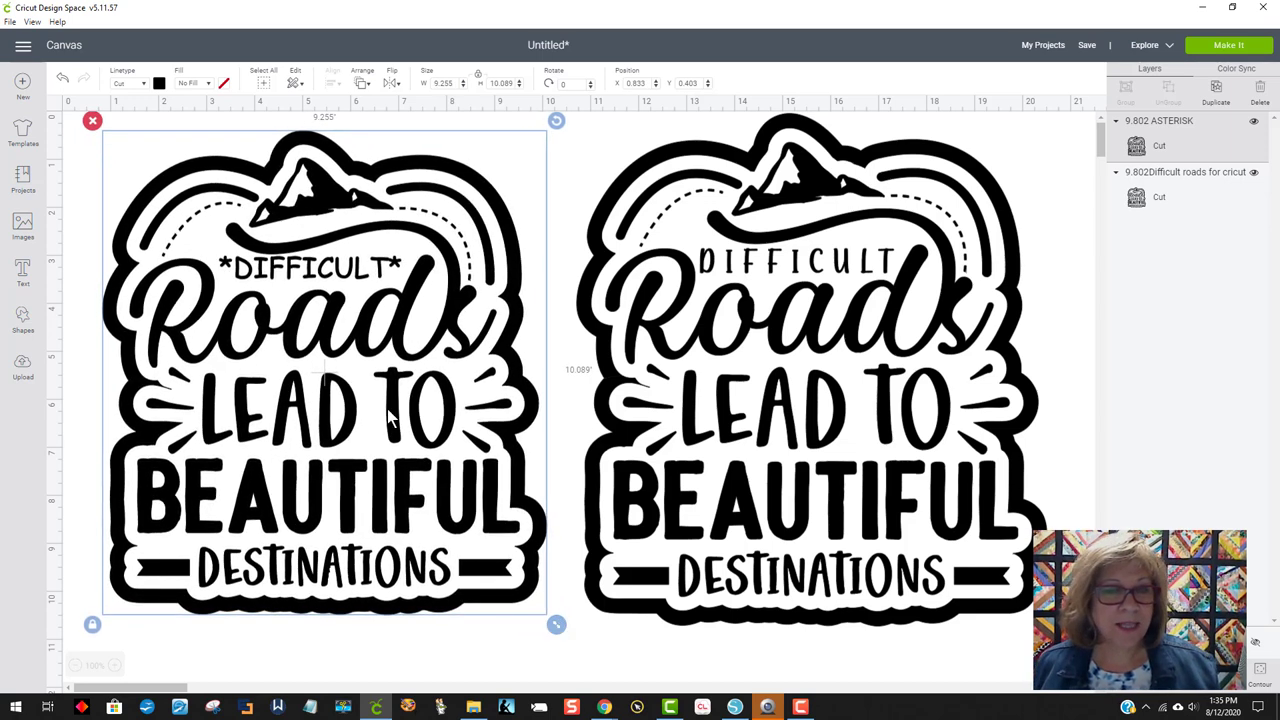
left_click(1248, 46)
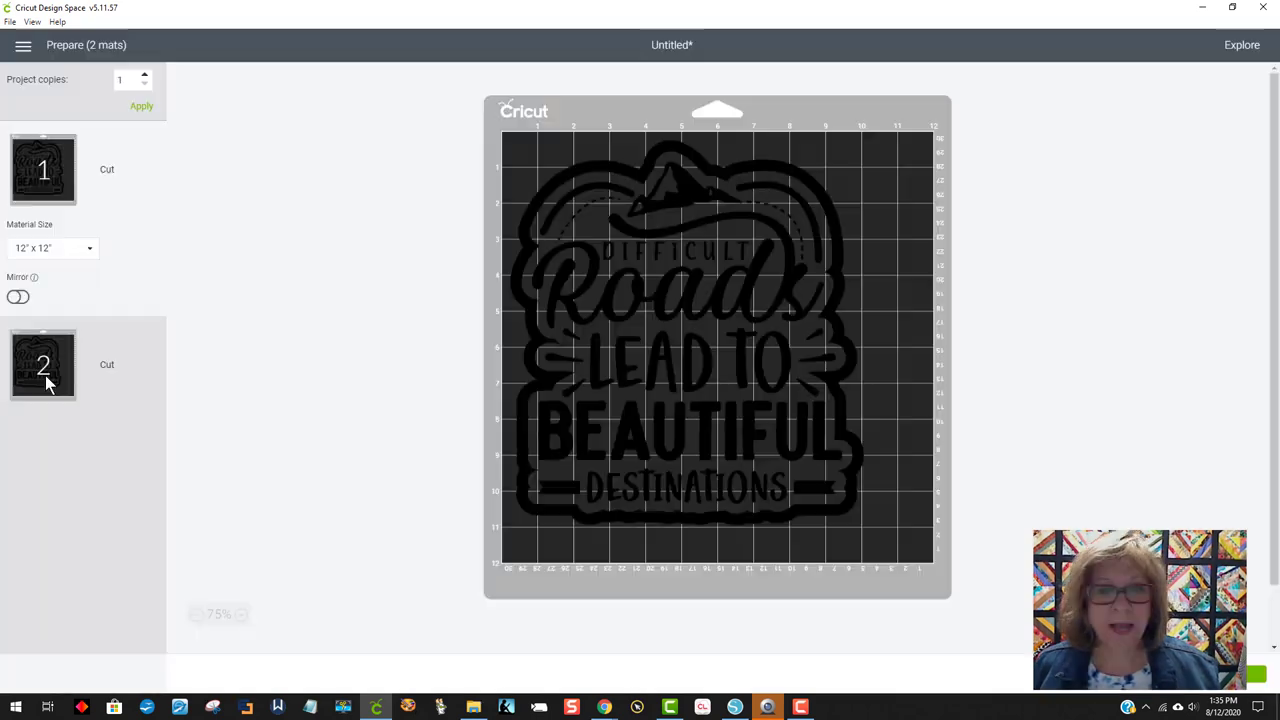
left_click(45, 378)
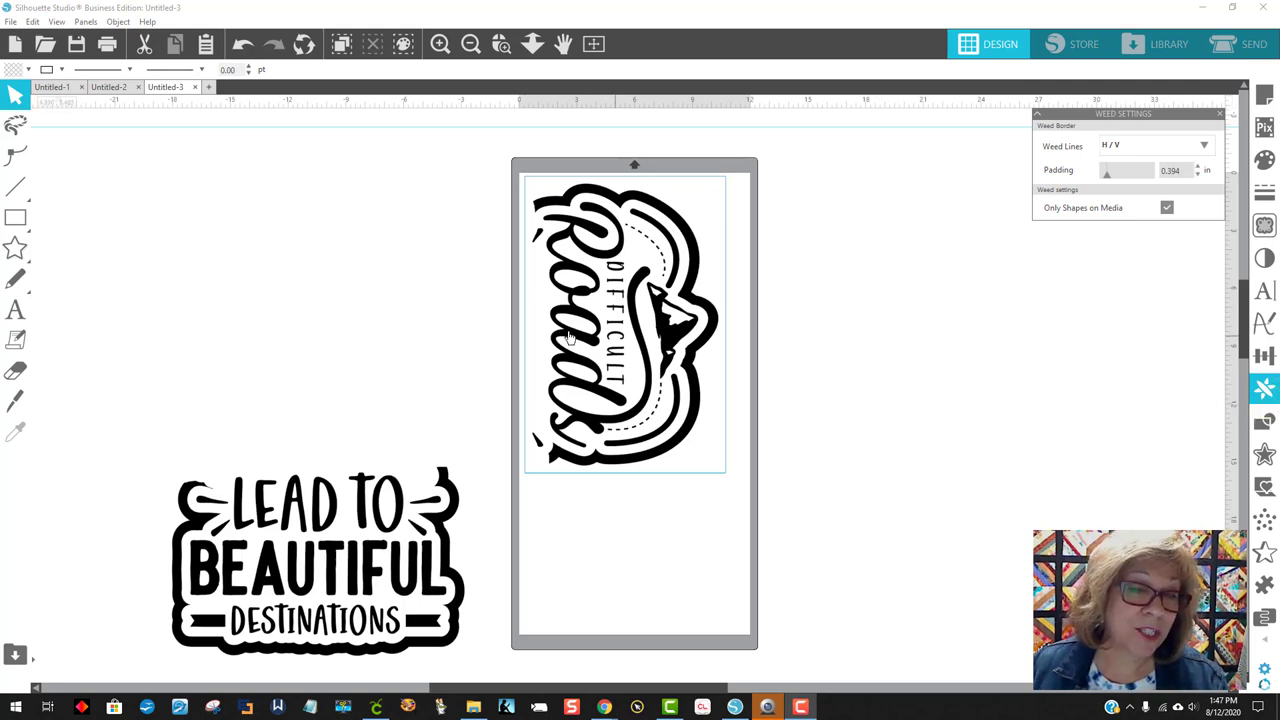
- Nudge the rotated Roads piece further left on the mat, then check the Untitled-2 and Untitled-3 documents
left_click_drag(588, 340, 623, 341)
left_click(160, 108)
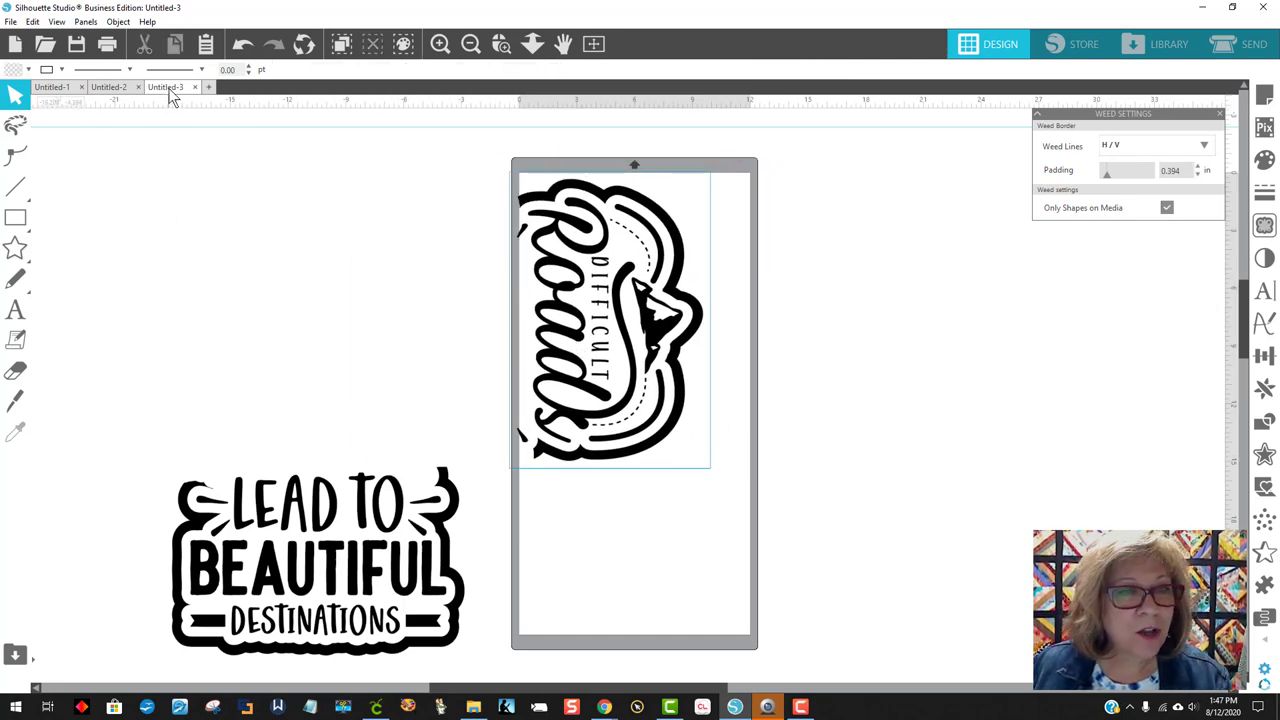
left_click(118, 88)
left_click(168, 88)
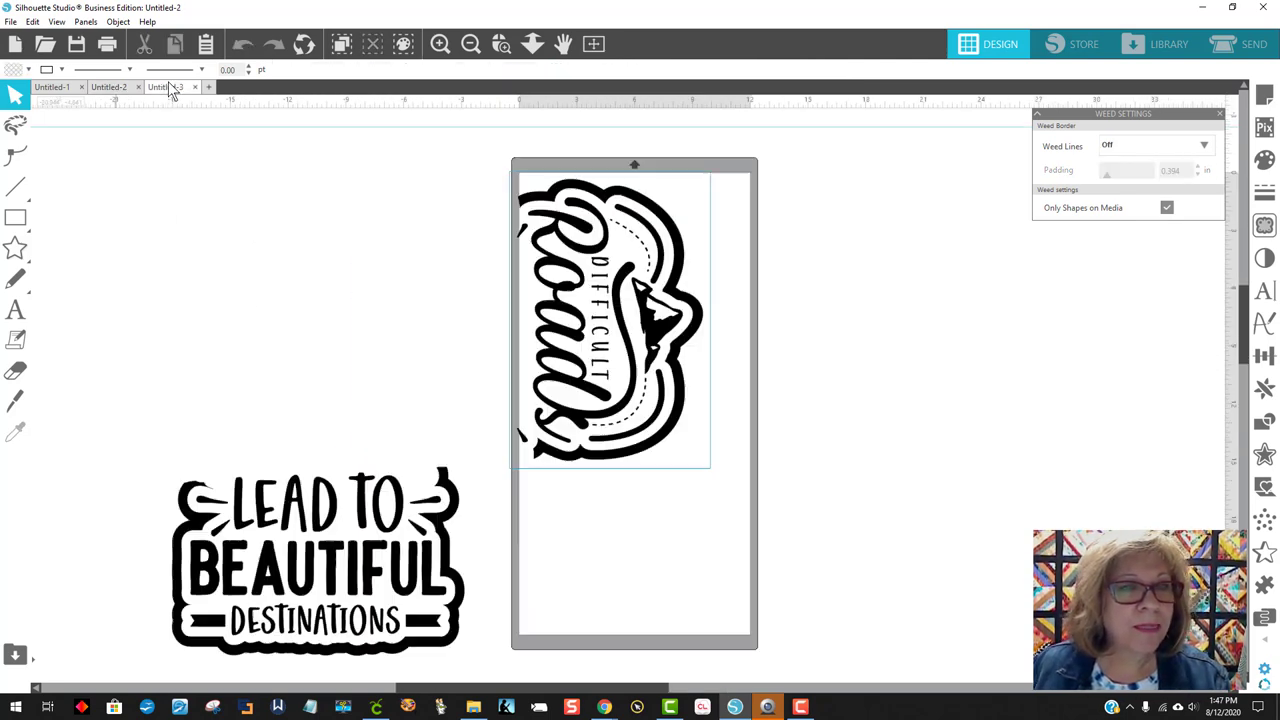
- In Untitled-1, move the full Difficult Roads design off the mat to the left
left_click(70, 90)
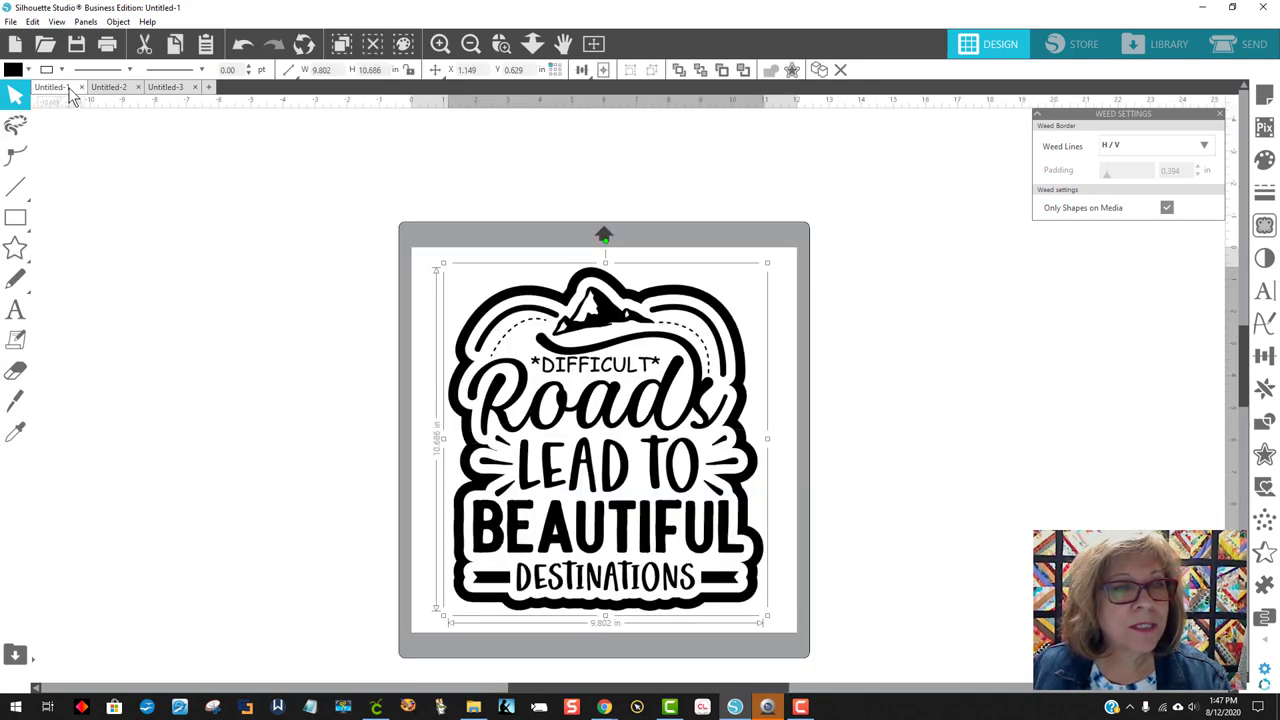
scroll(1069, 429, "down", 1)
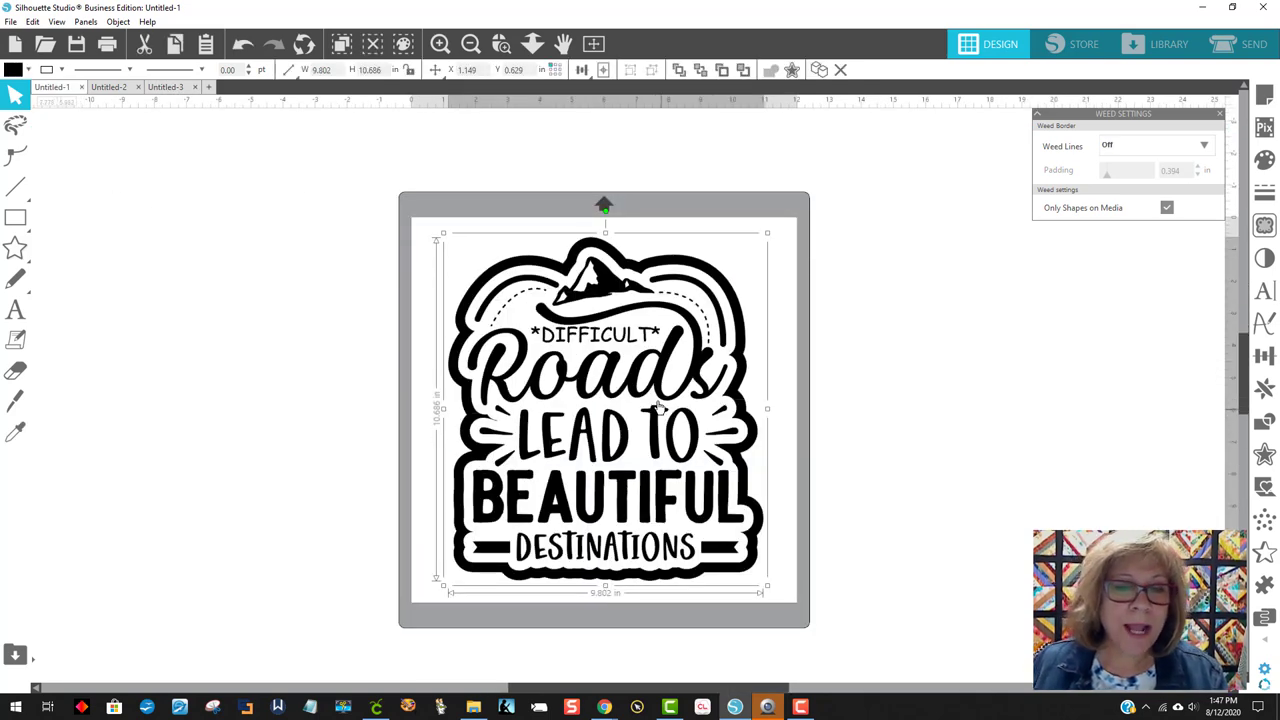
left_click_drag(657, 403, 294, 362)
- Draw a rectangle and size it to 20 in wide by 24 in tall
mouse_move(10, 225)
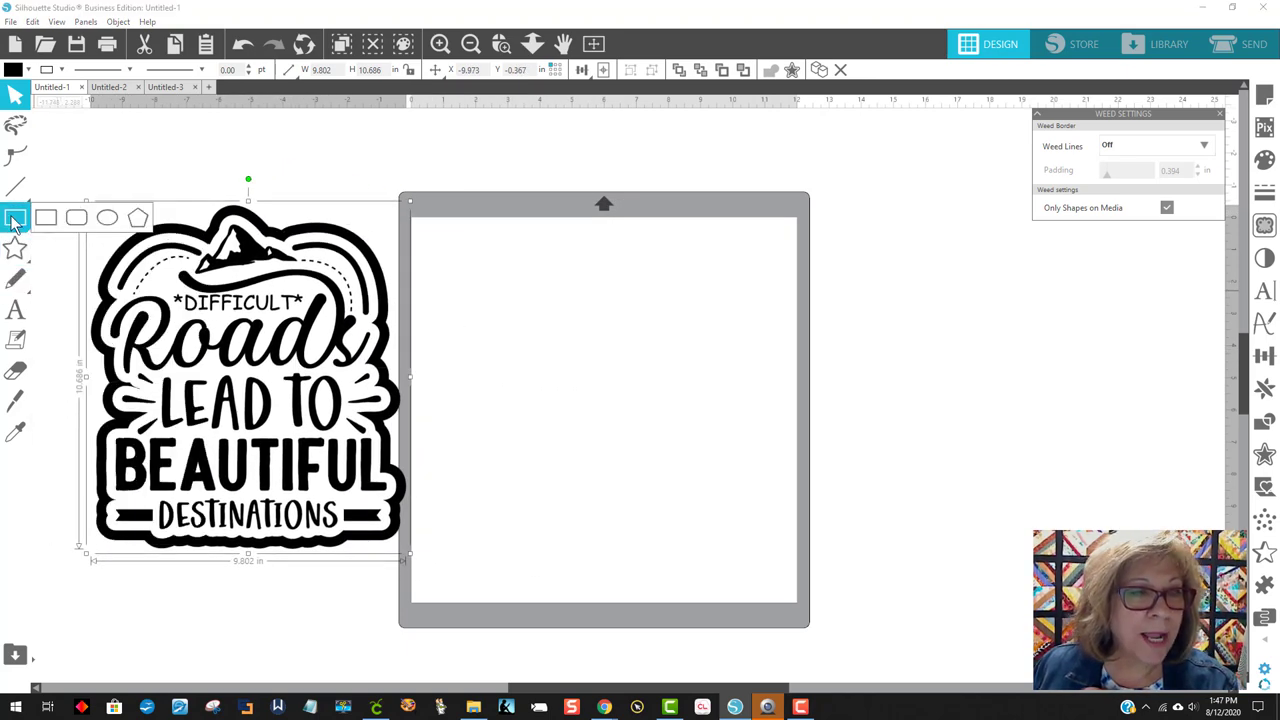
left_click(46, 217)
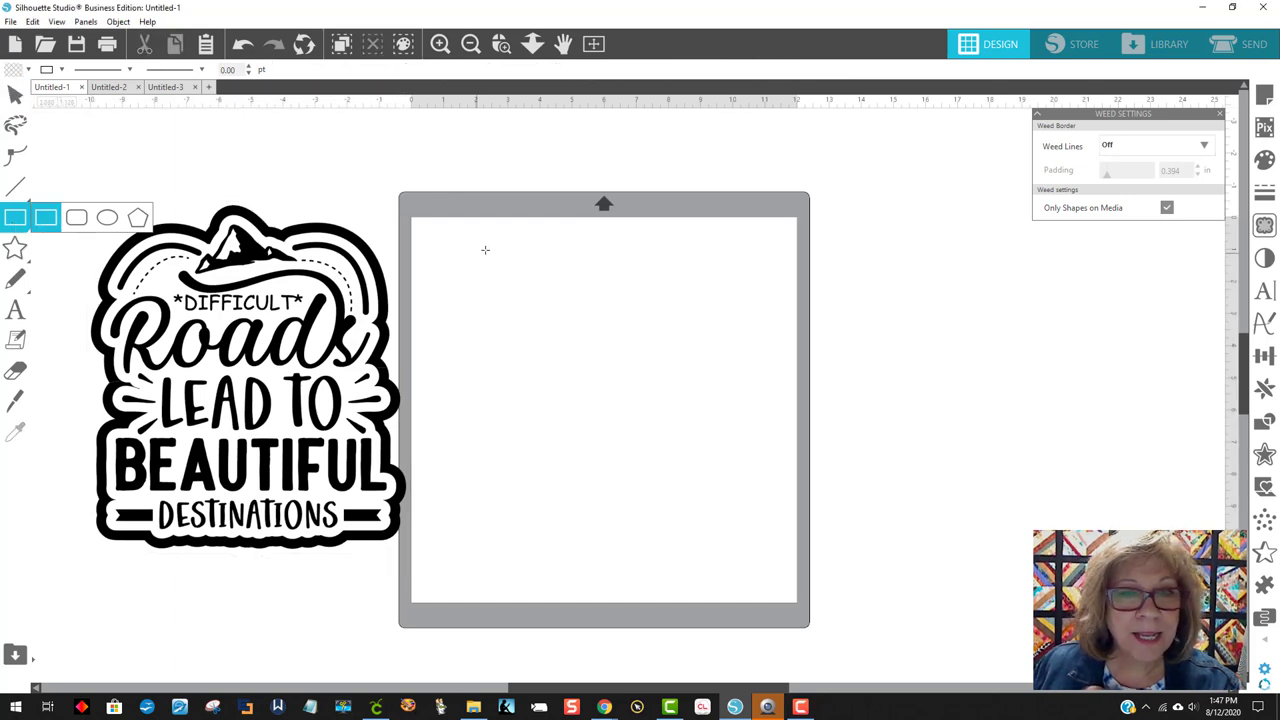
left_click_drag(494, 251, 662, 518)
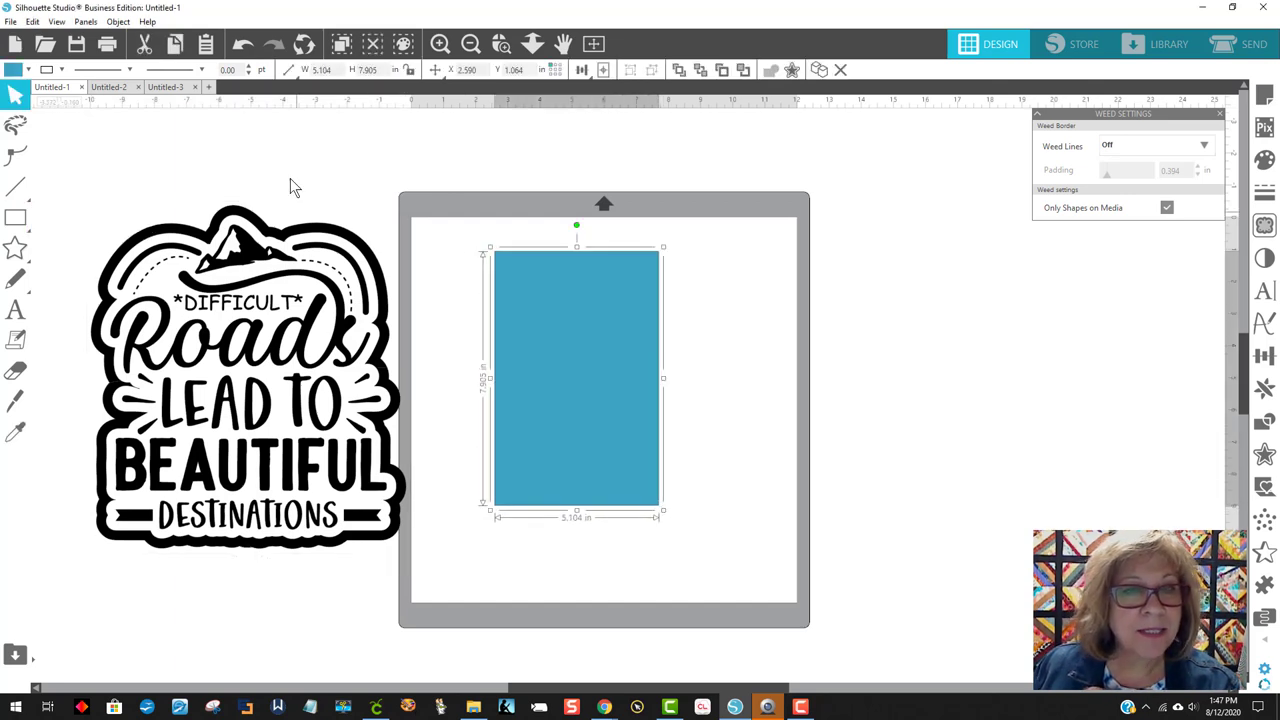
left_click(322, 70)
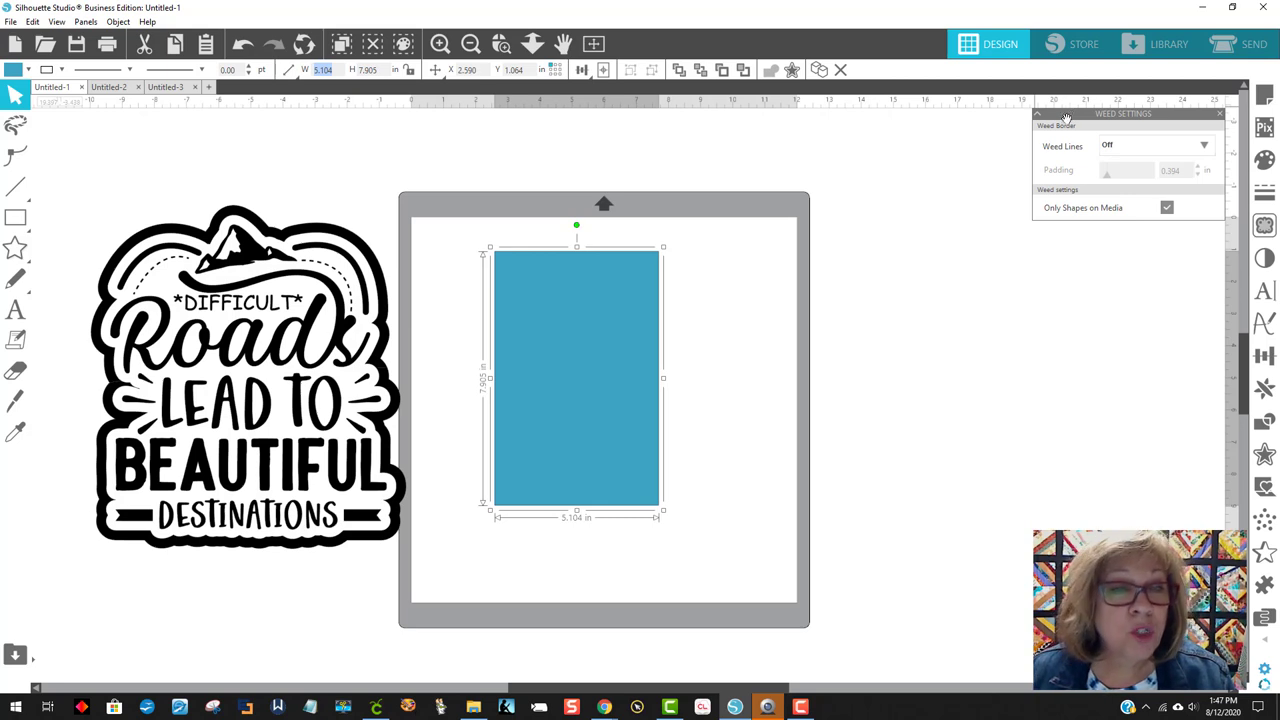
type("20")
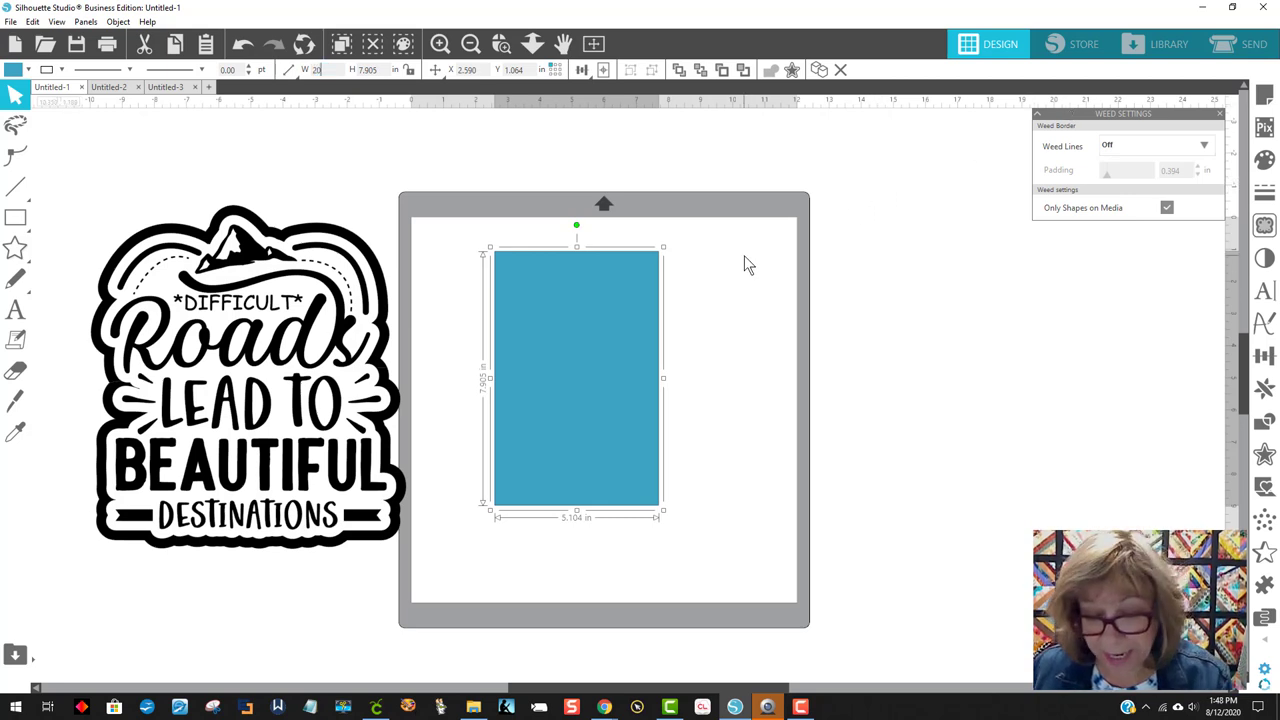
key("Return")
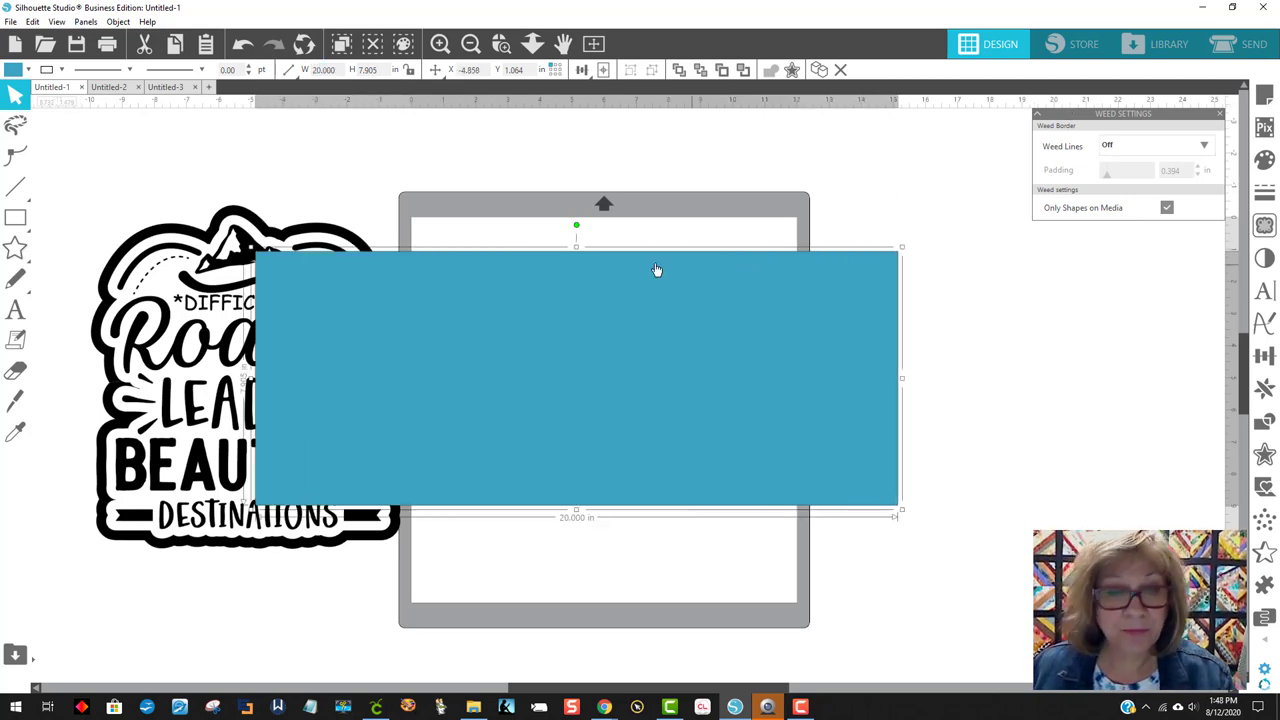
double_click(378, 73)
type("24")
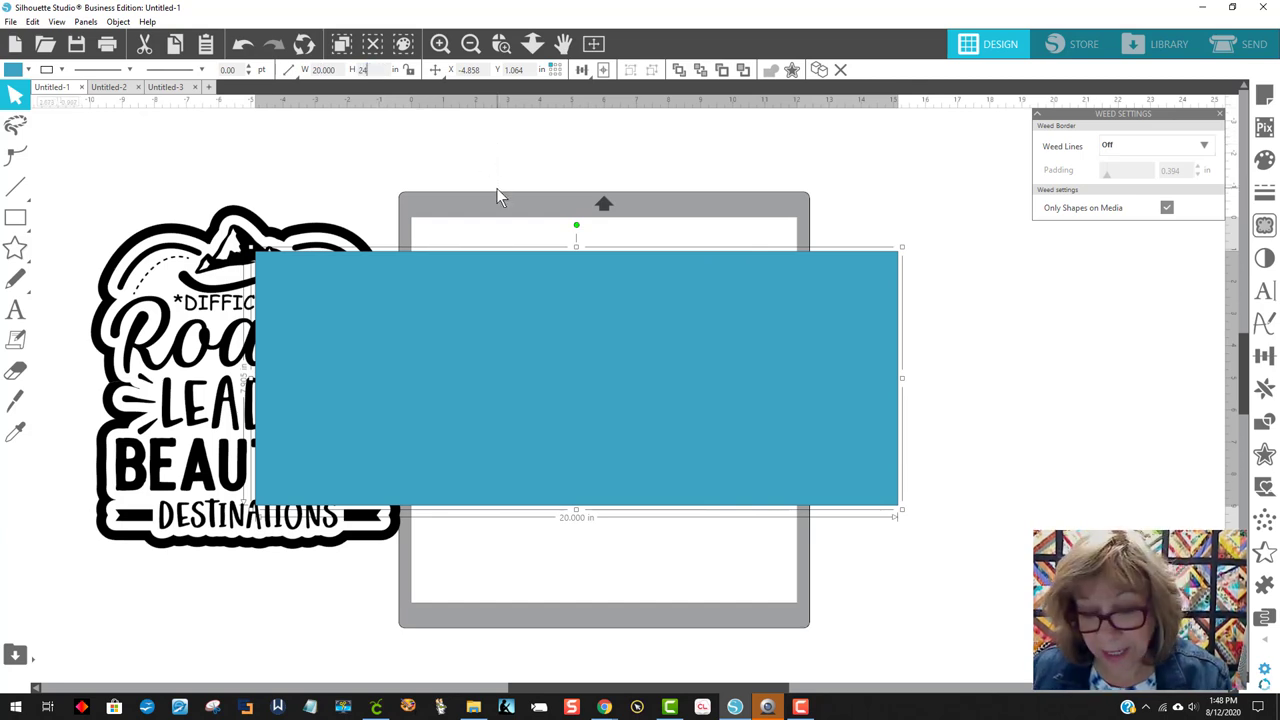
key("Return")
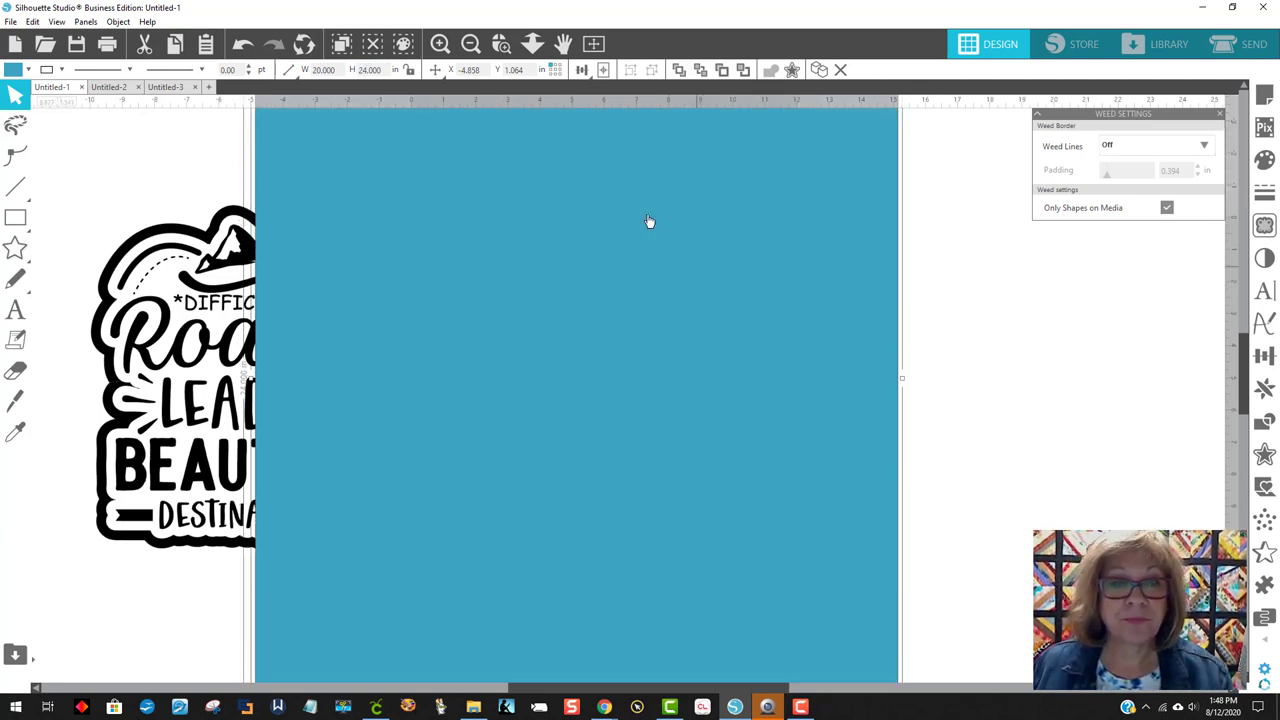
- Bring the Difficult Roads design to front and drag it over the blue rectangle's upper-left area
left_click(468, 44)
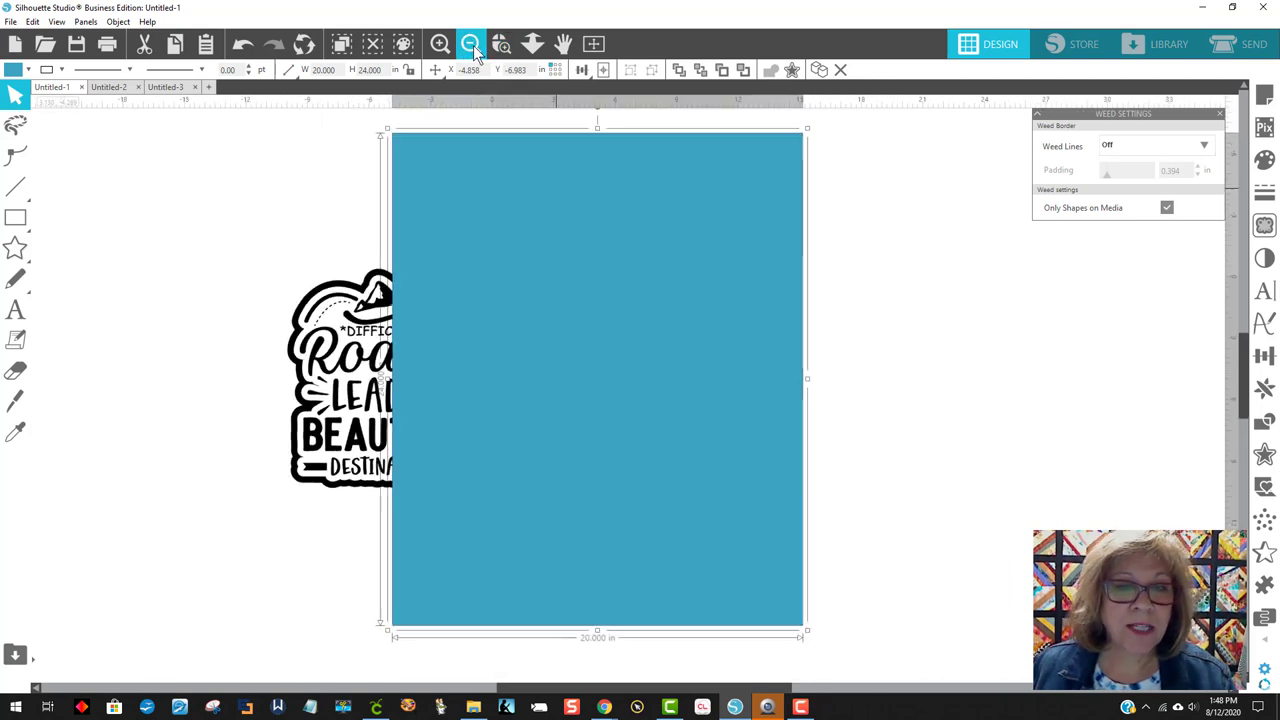
left_click_drag(440, 362, 261, 306)
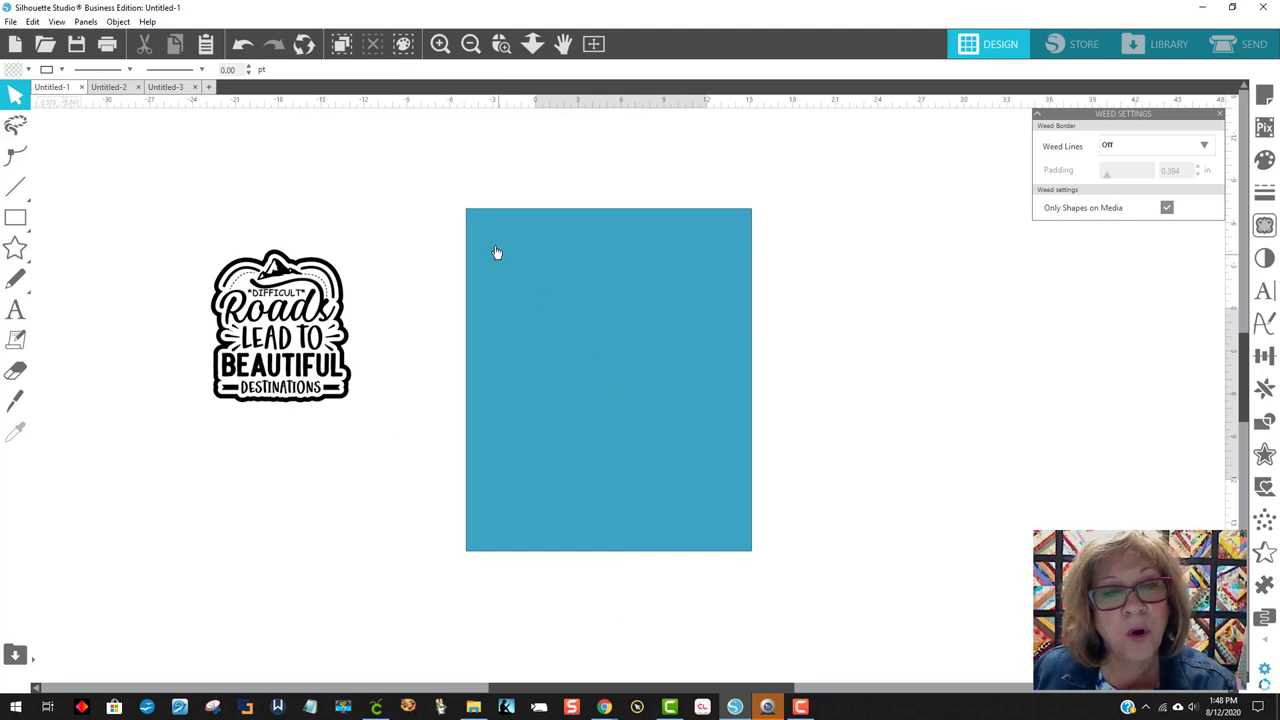
left_click(296, 338)
right_click(302, 340)
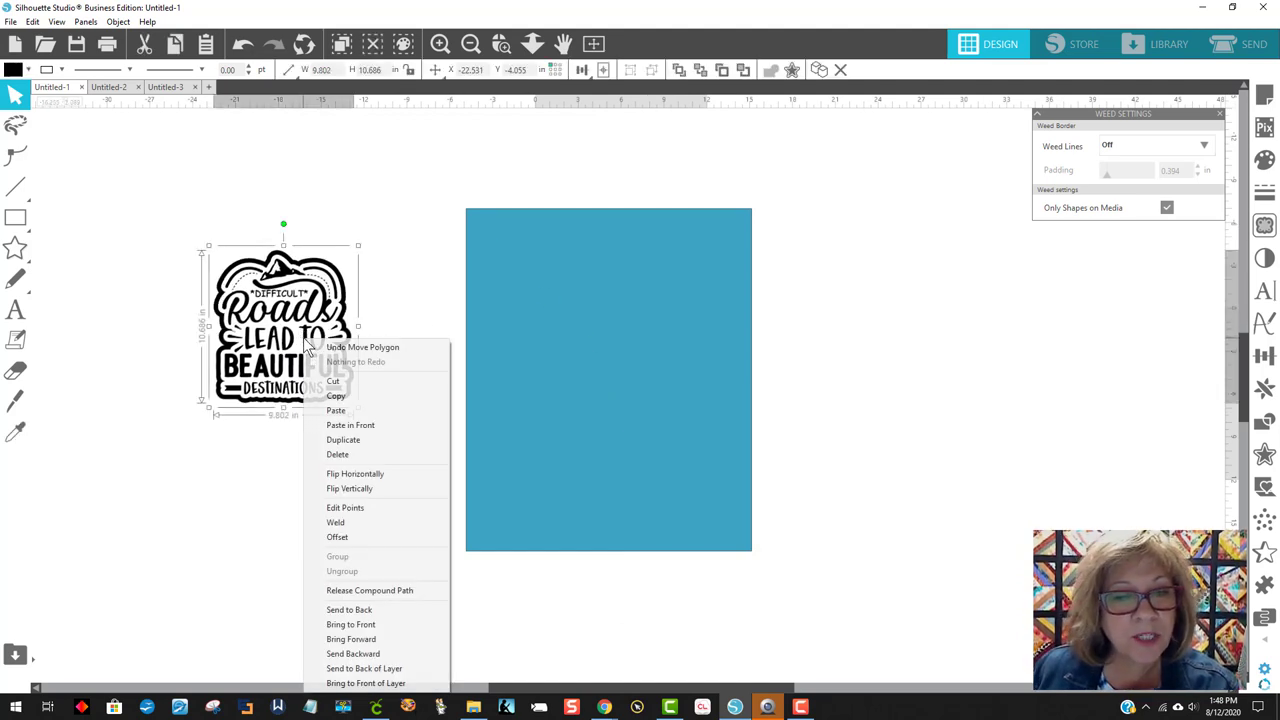
left_click(340, 624)
left_click_drag(346, 385, 672, 428)
- Create a 2.5 in internal offset of the blue rectangle
left_click_drag(590, 383, 320, 398)
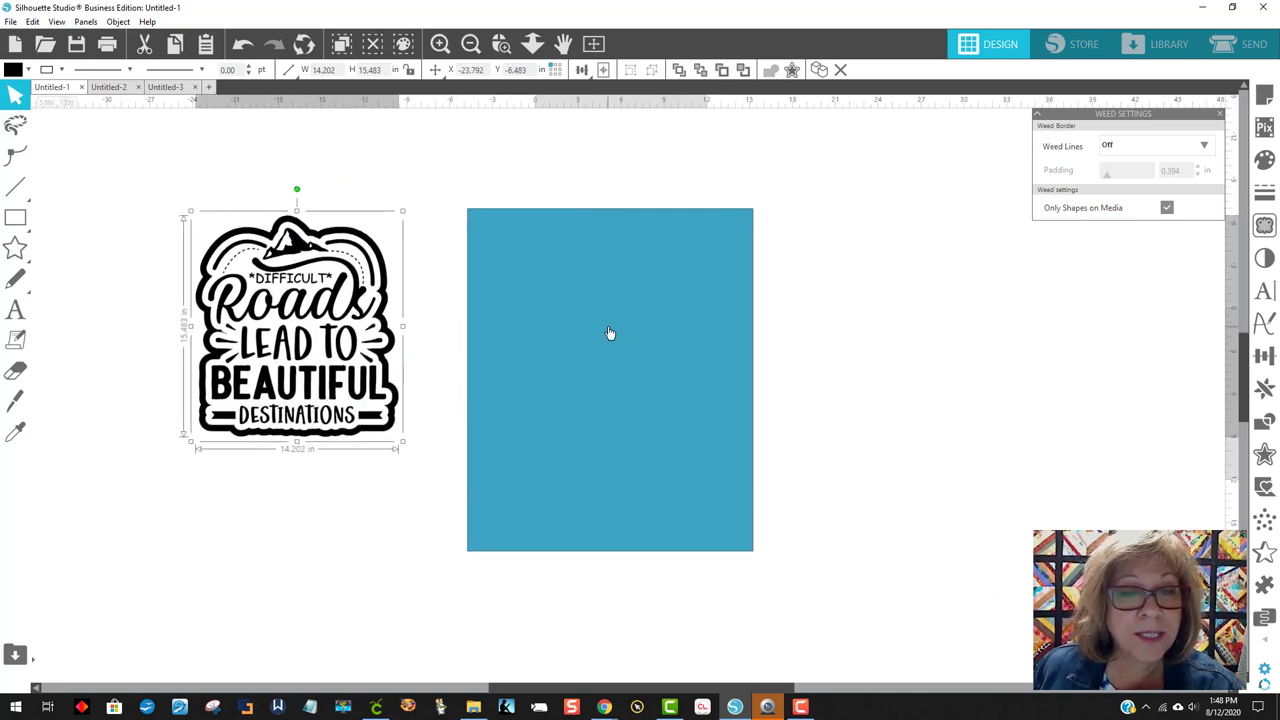
left_click(599, 258)
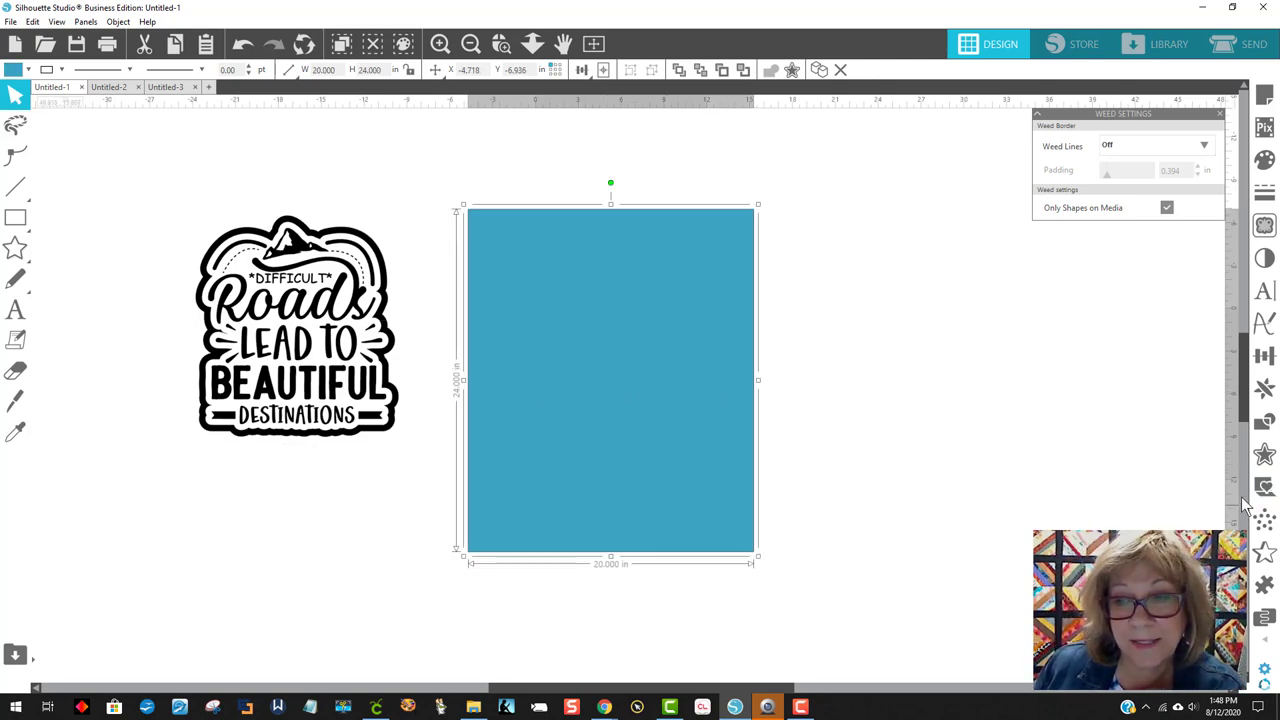
left_click(1266, 455)
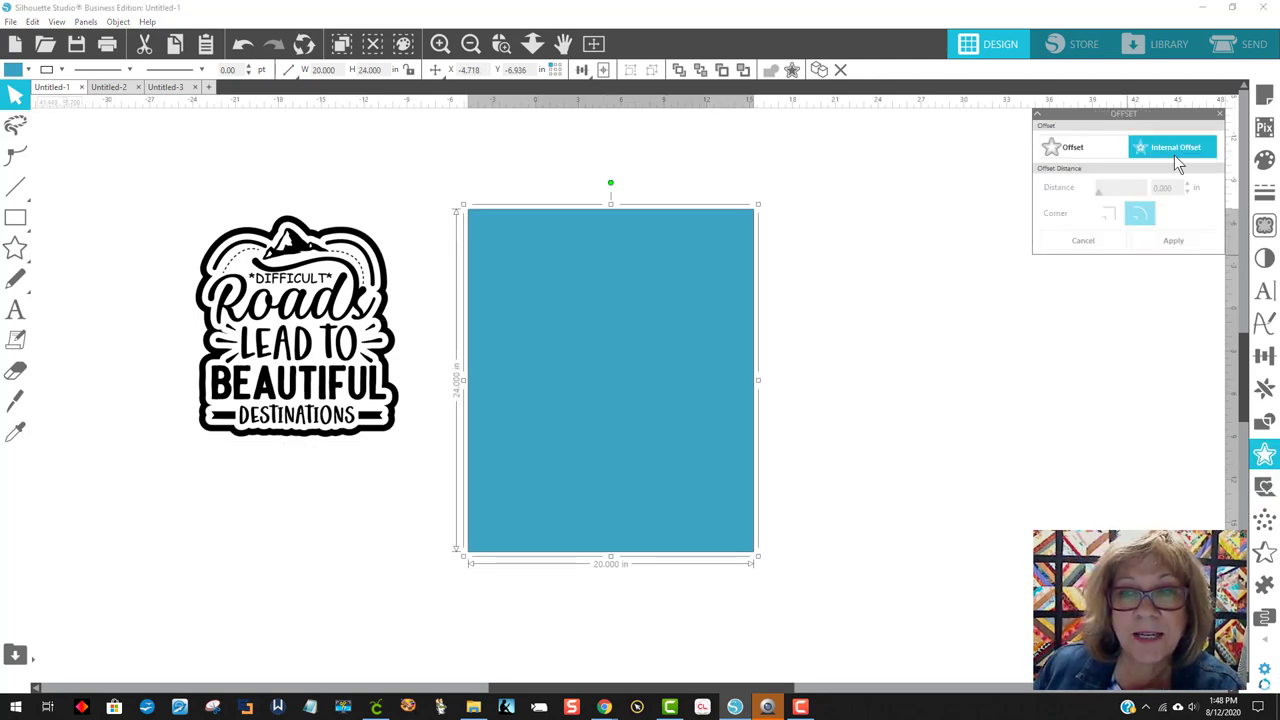
left_click(1141, 160)
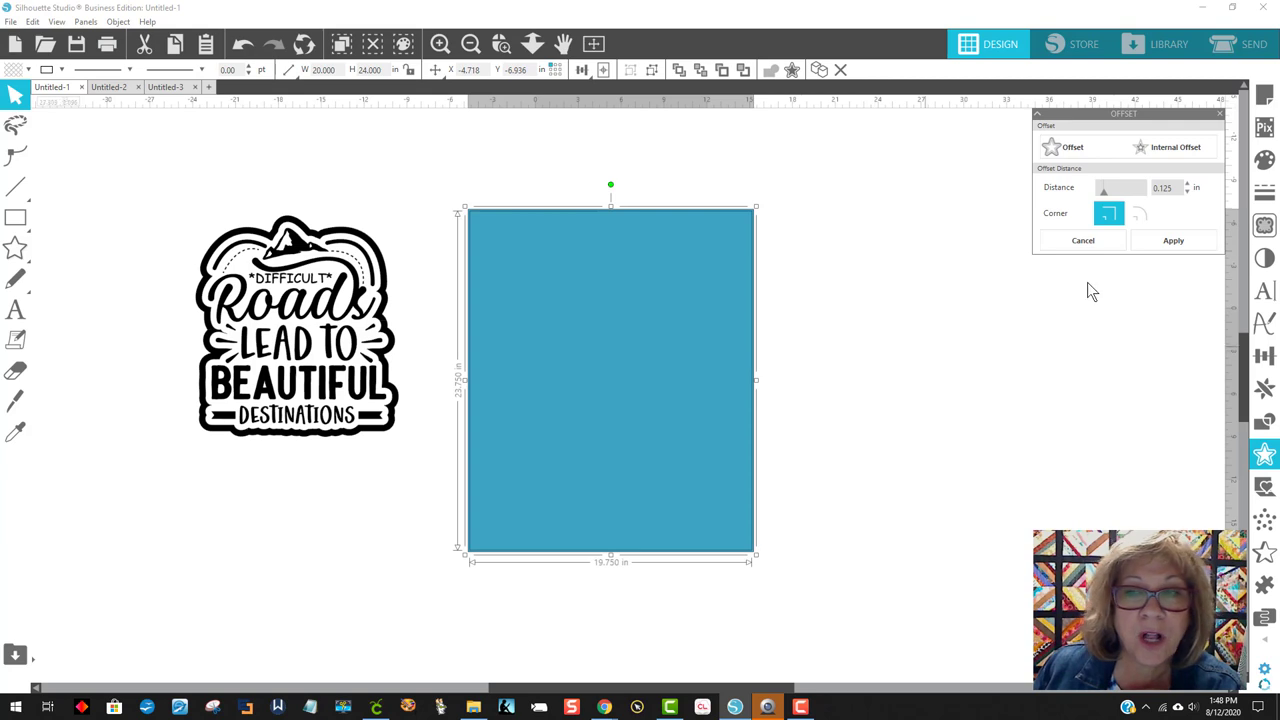
double_click(1176, 191)
type("2.5")
key("Return")
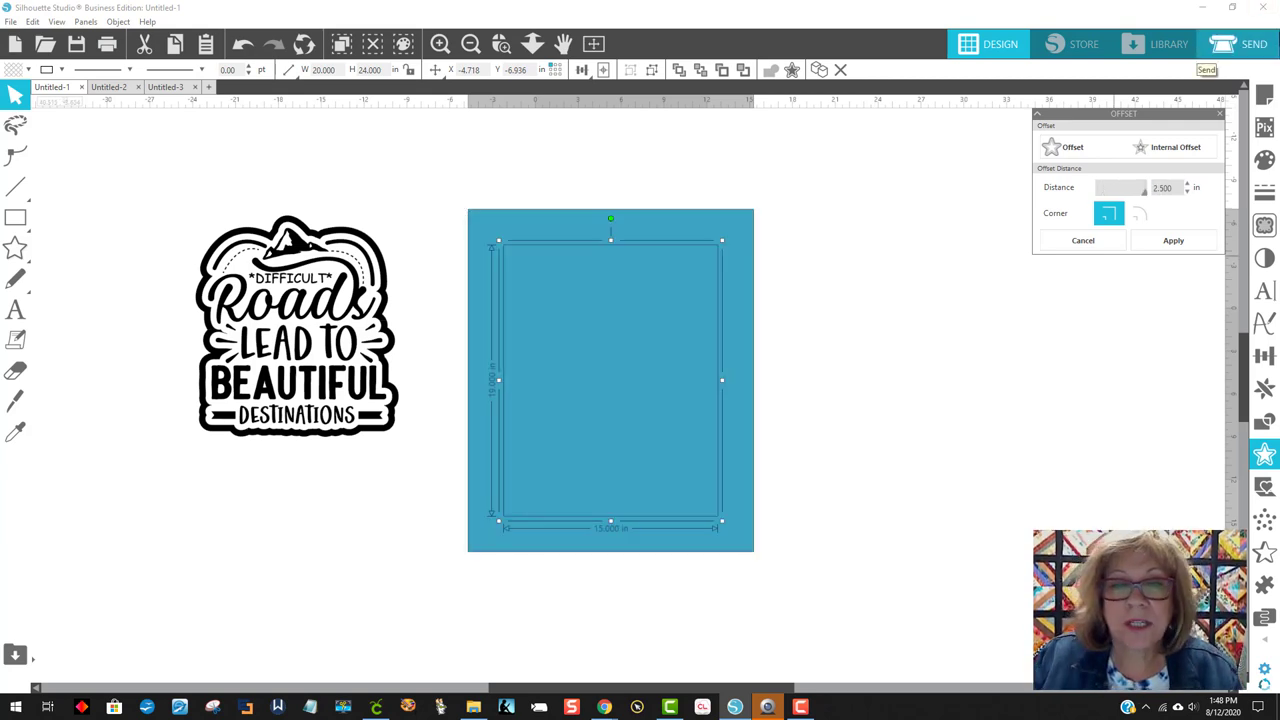
- Fill the inner offset rectangle white and centre the Difficult Roads design on it
left_click(14, 72)
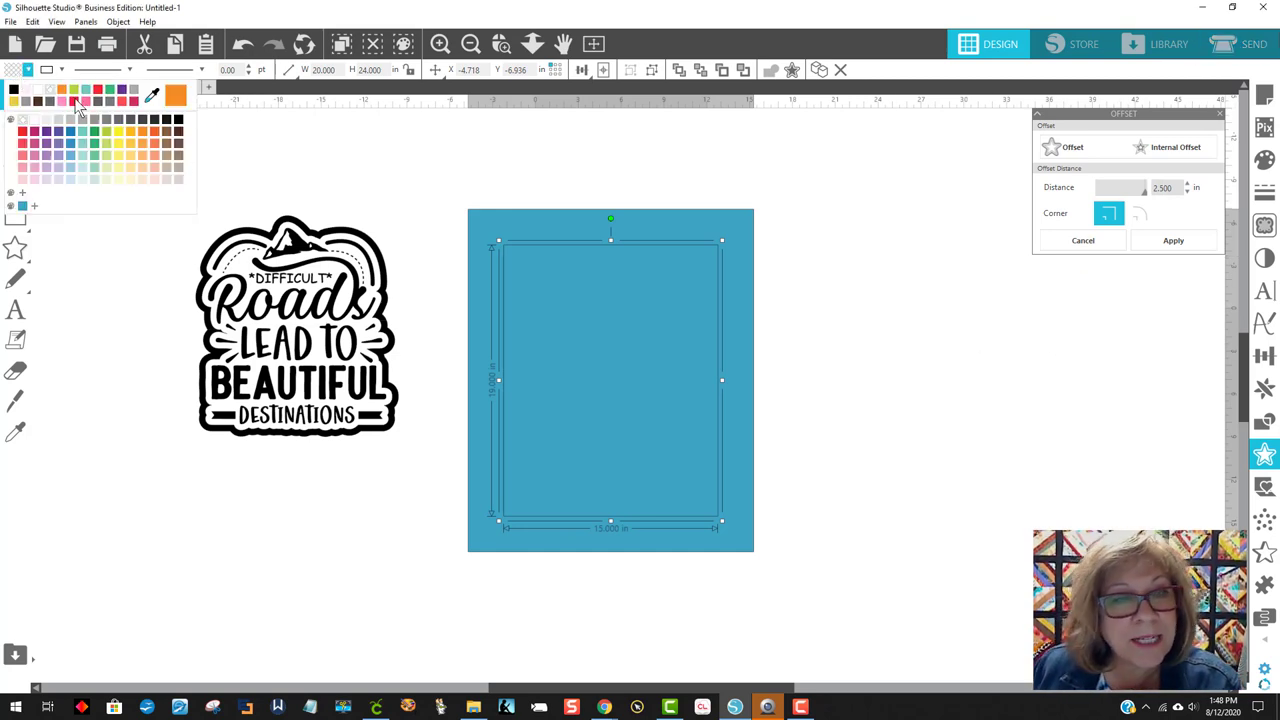
left_click(31, 91)
left_click(810, 214)
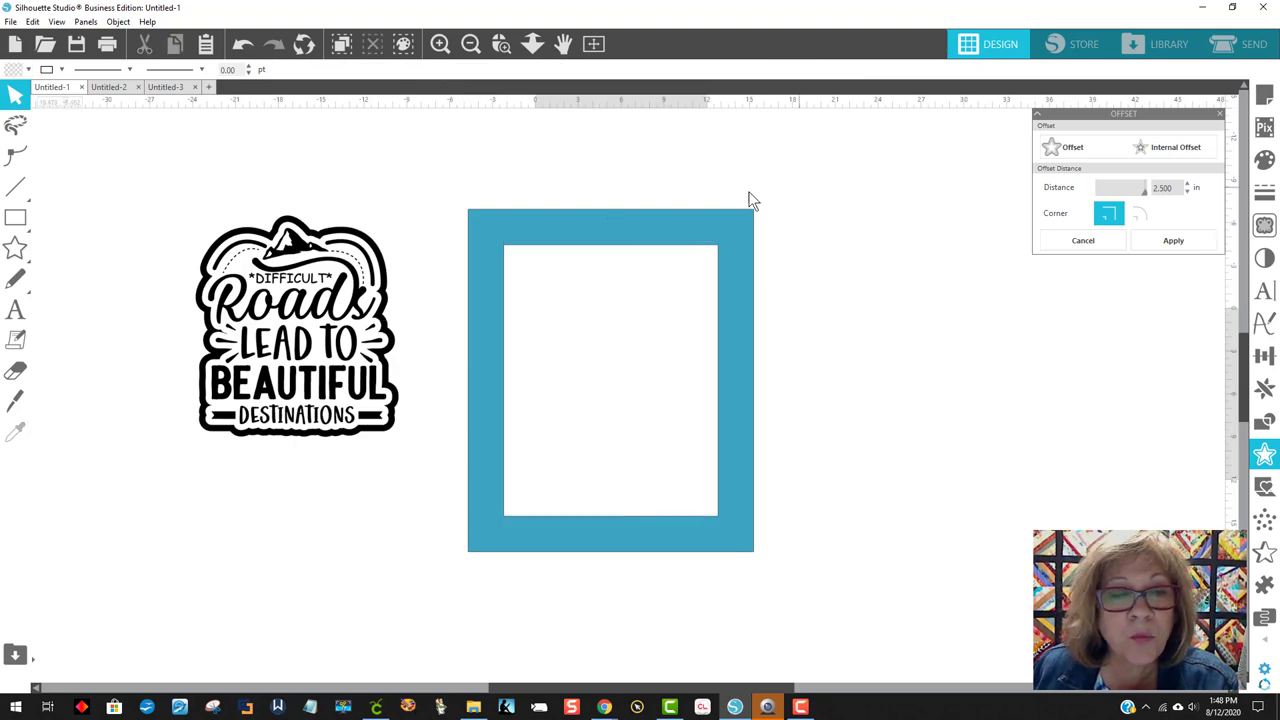
left_click_drag(318, 352, 657, 437)
- Stretch the design to about 14.6 x 19.3 in so it fills the white panel edge to edge
left_click(657, 437)
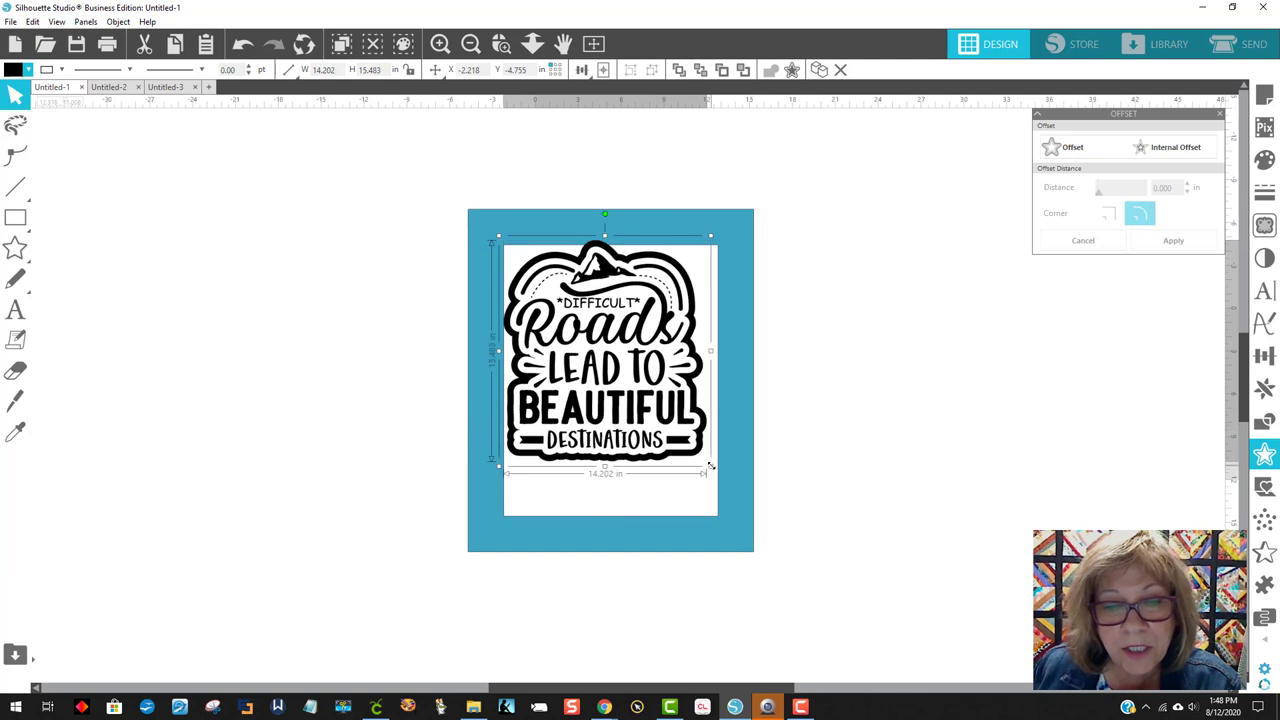
left_click_drag(710, 466, 726, 487)
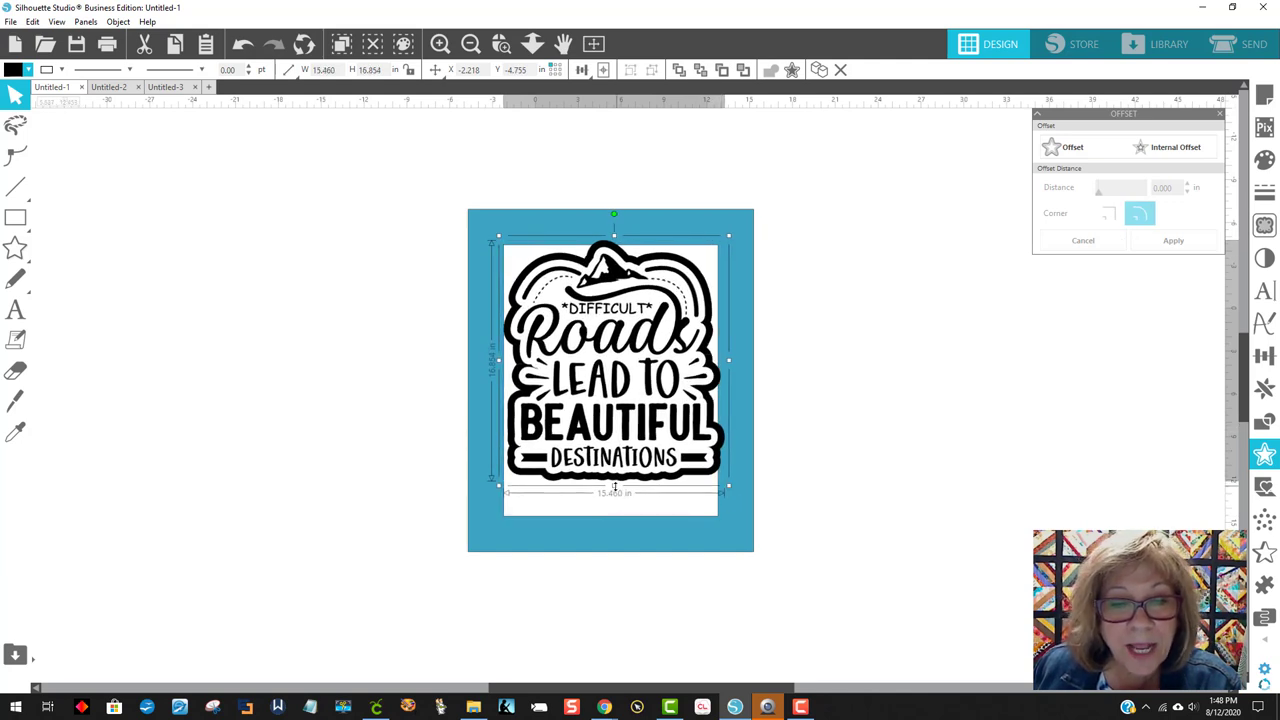
left_click_drag(614, 485, 612, 527)
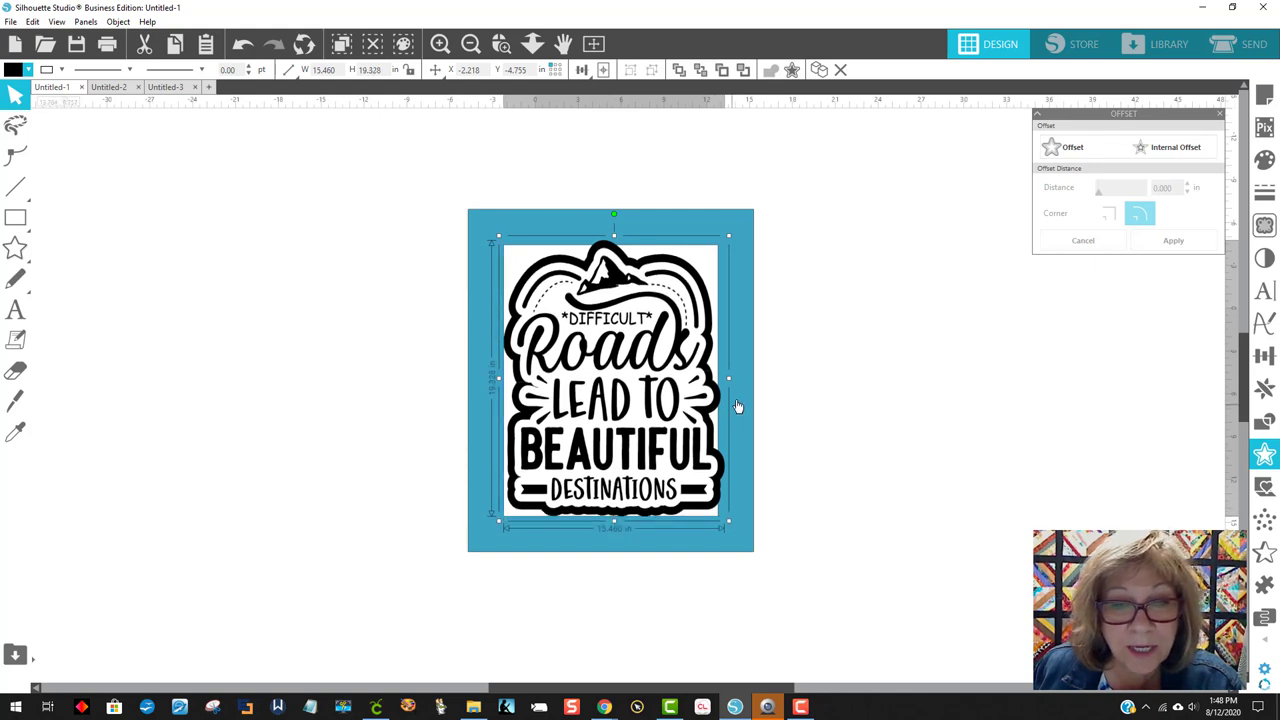
mouse_move(726, 380)
left_mouse_down()
mouse_move(826, 371)
mouse_move(733, 386)
left_mouse_up()
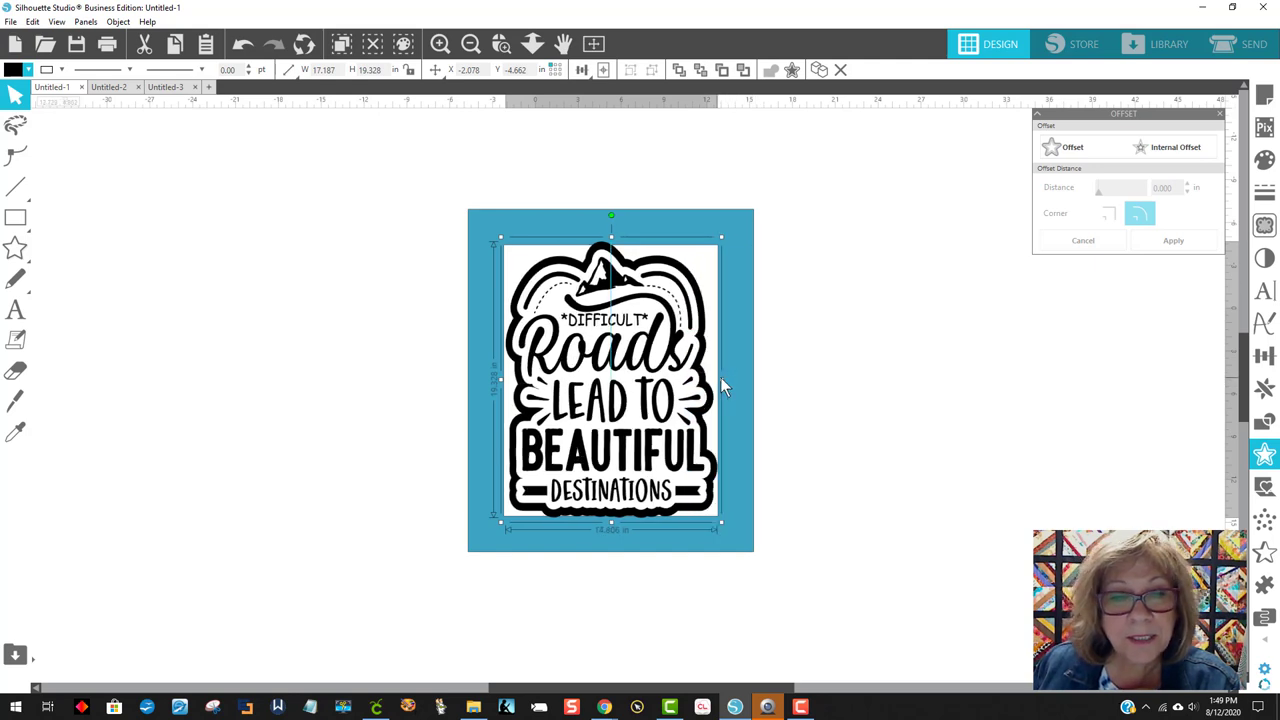
left_click(822, 368)
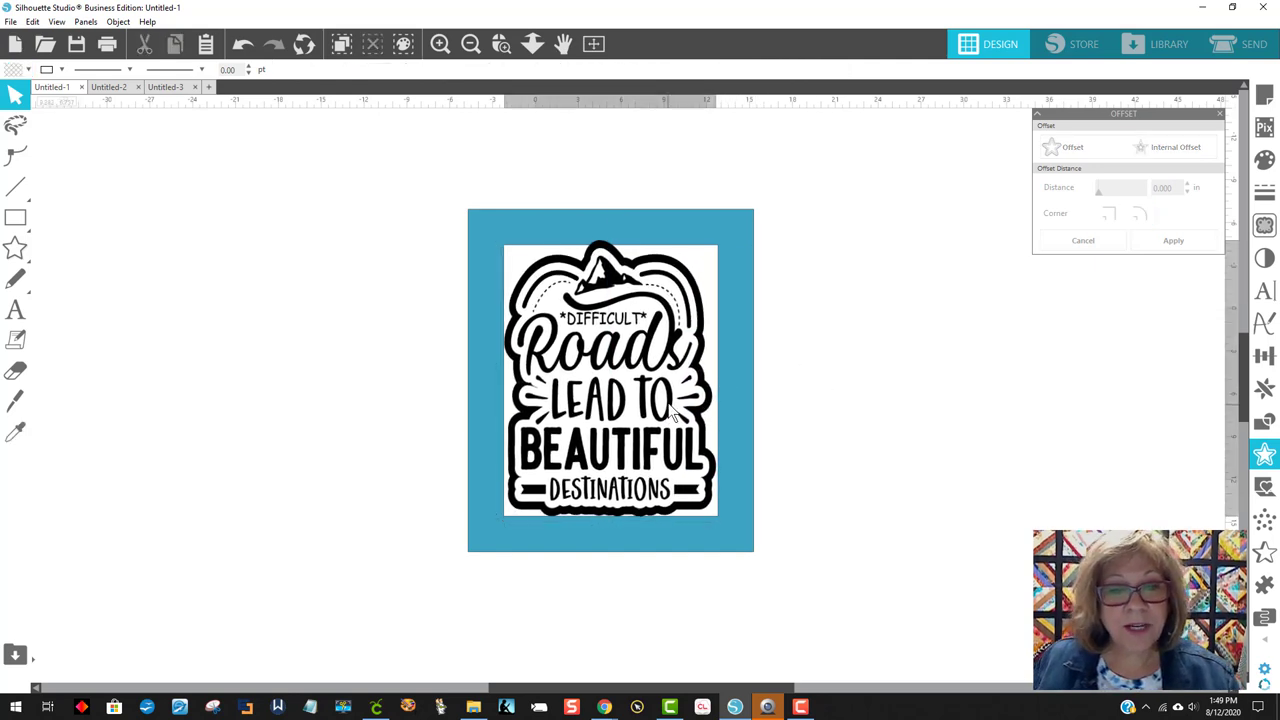
- Move the white and blue rectangles off to the left and the design off to the right
left_click_drag(600, 270, 199, 216)
left_click_drag(526, 240, 92, 246)
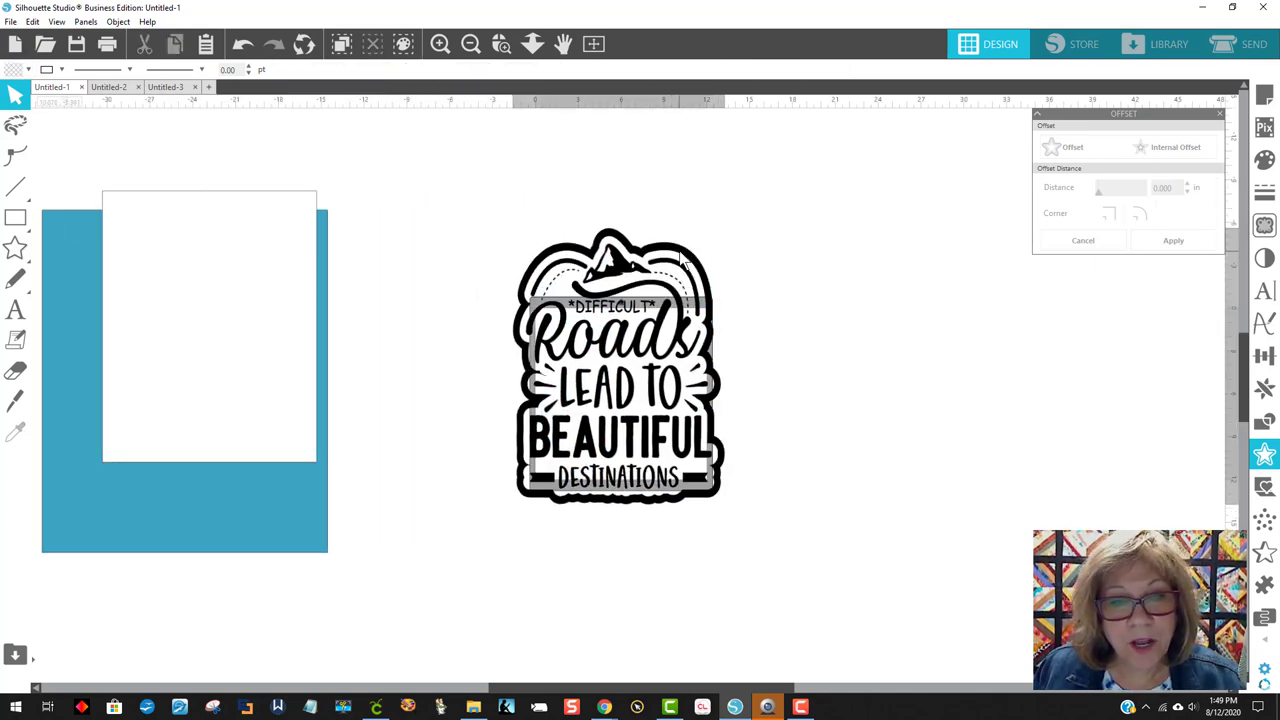
left_click_drag(674, 268, 908, 226)
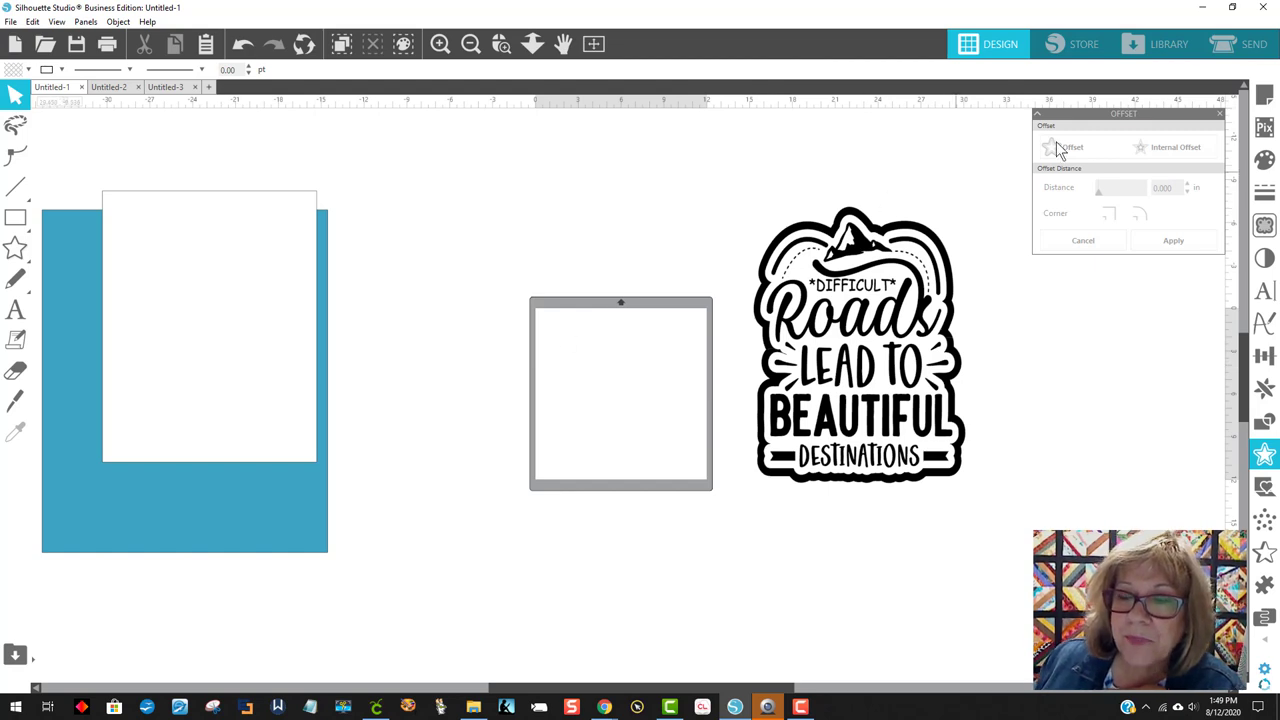
- Set the cutting mat to Cameo 12x24 with 12x24 media and move the design onto it
left_click(1265, 98)
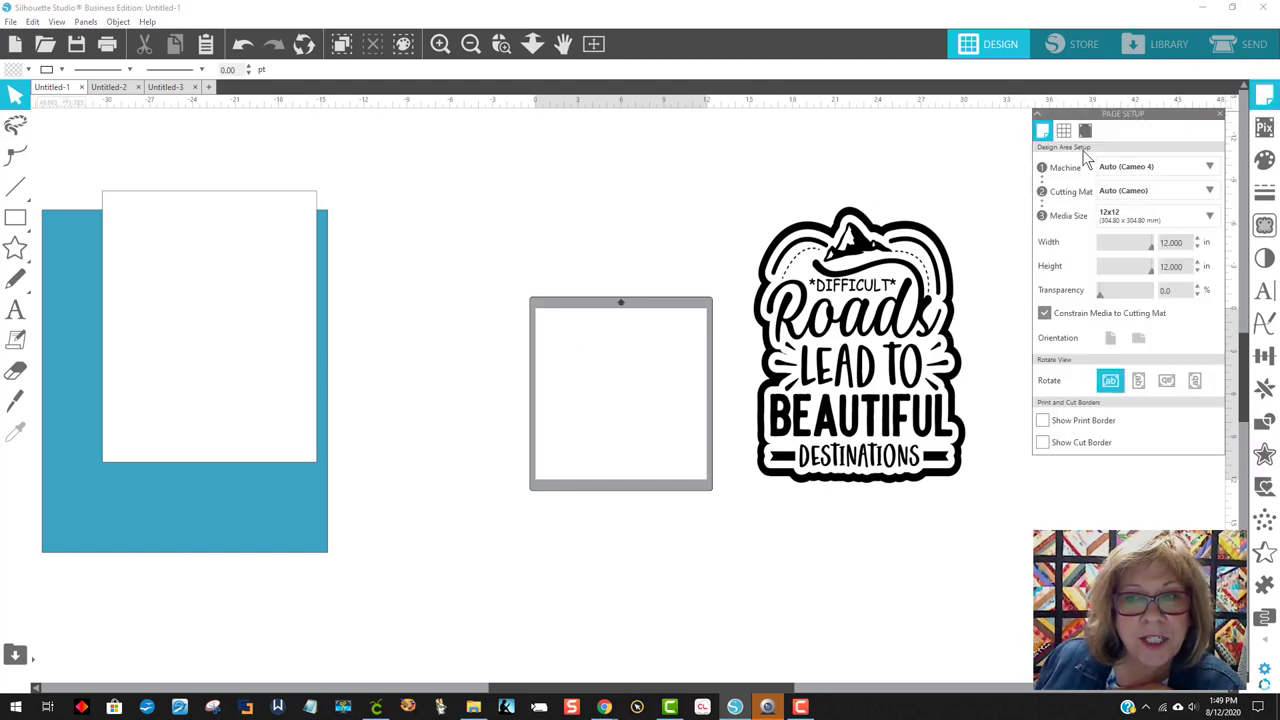
left_click(1119, 196)
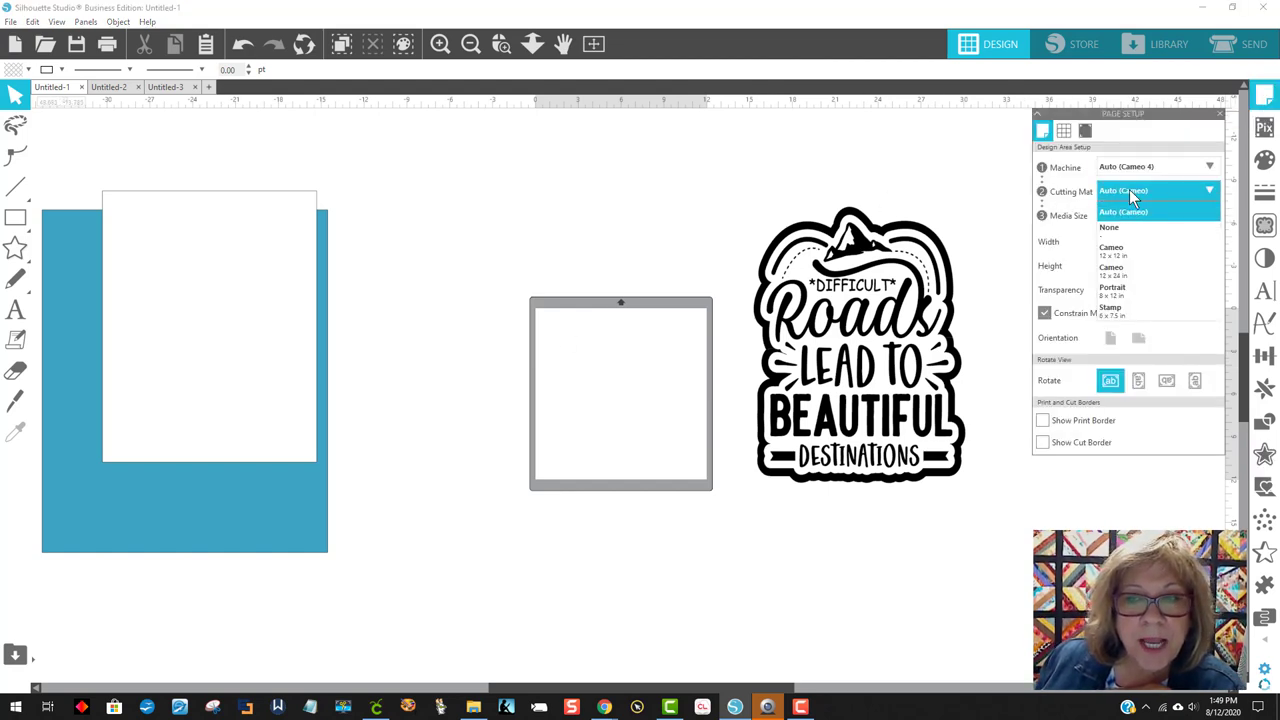
left_click(1129, 271)
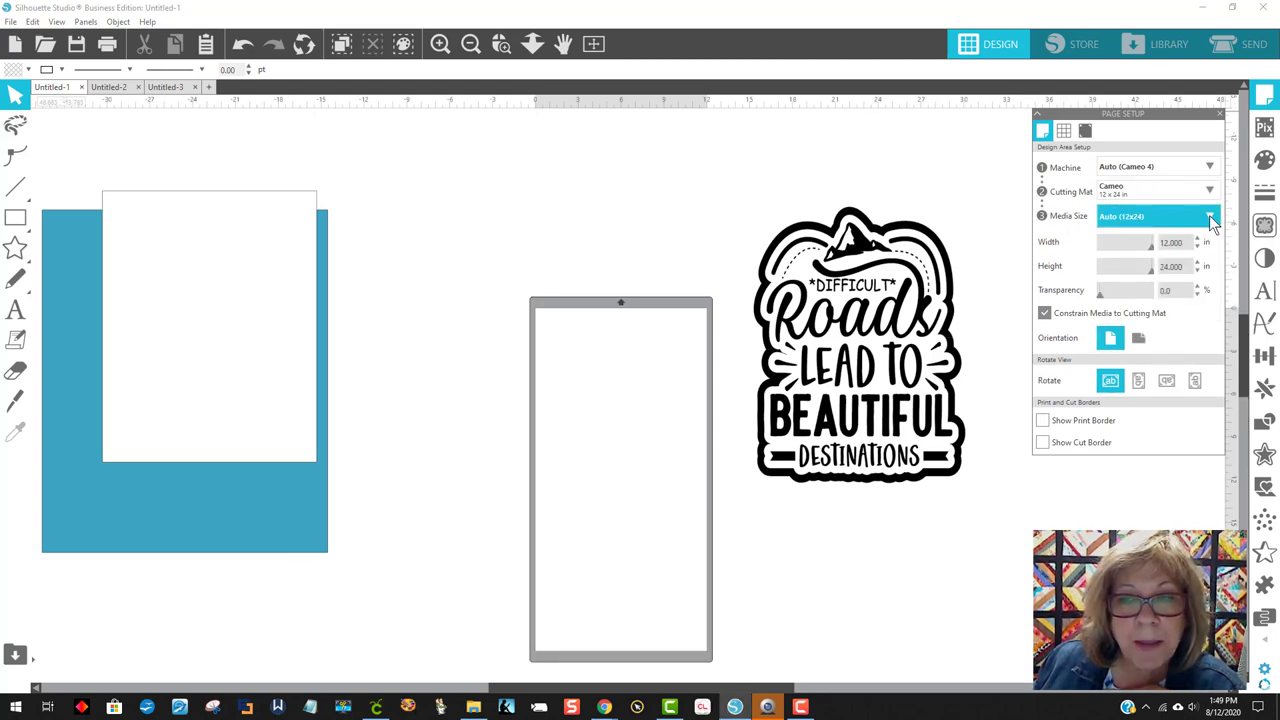
left_click(1210, 218)
left_click(1138, 247)
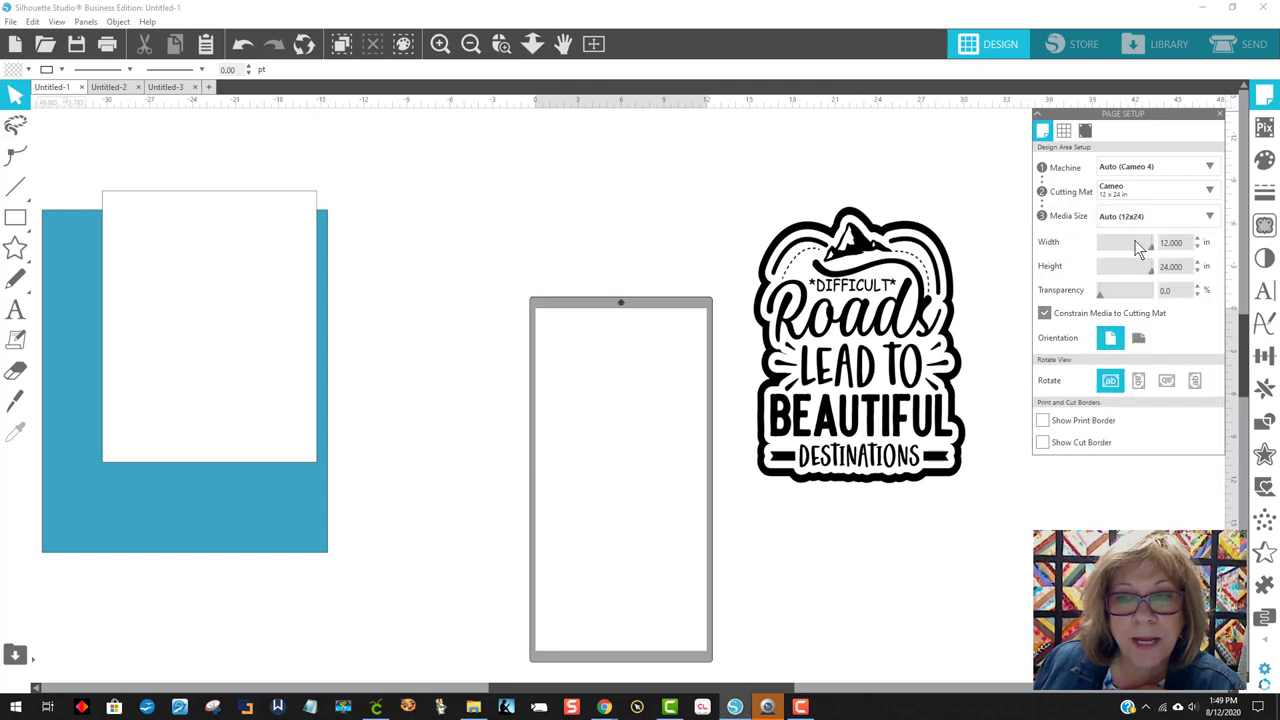
scroll(677, 226, "down", 1)
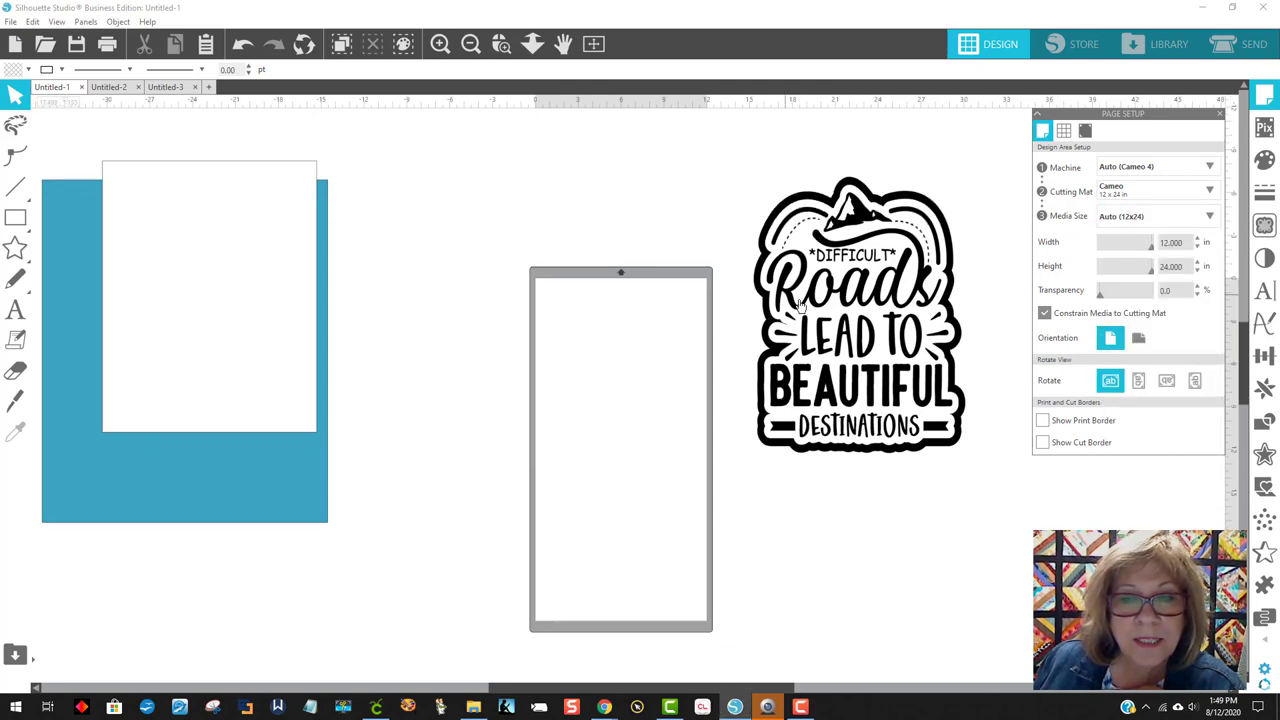
left_click_drag(808, 309, 575, 400)
left_click(760, 390)
scroll(758, 391, "down", 2)
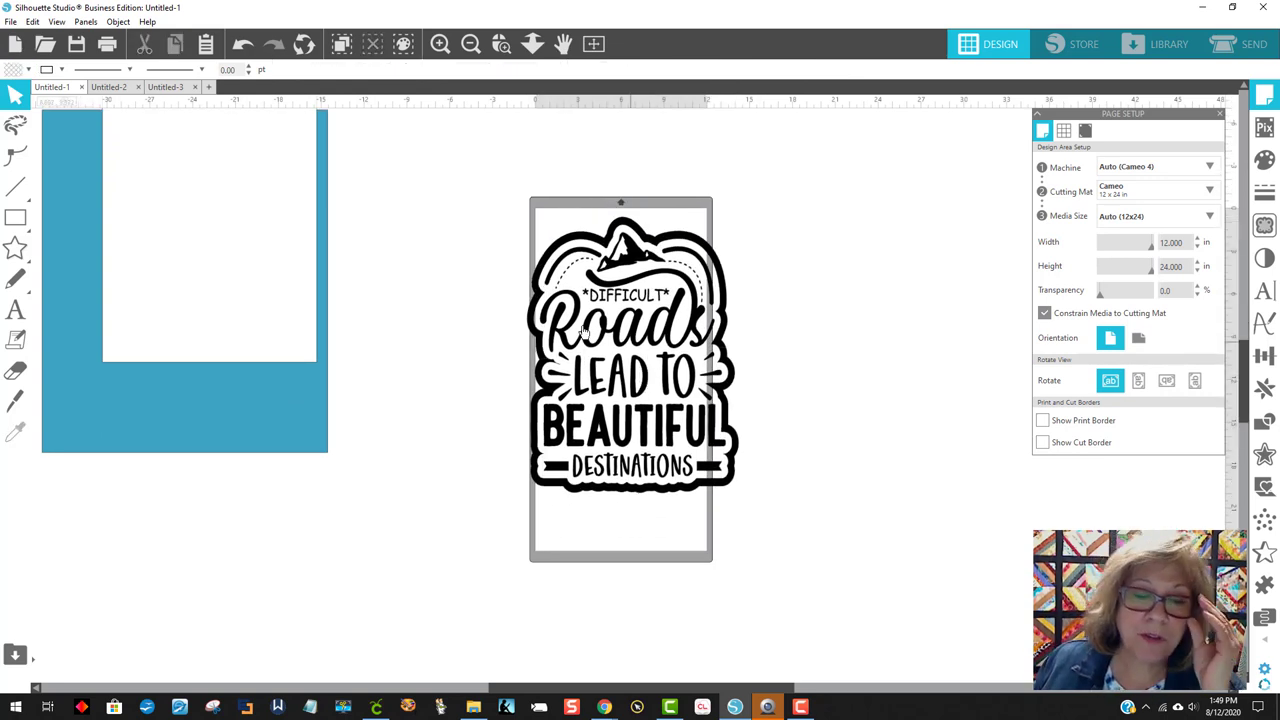
- Zoom in and freehand knife-cut the whole design between 'Roads' and 'LEAD TO', then apply the slice
left_click(503, 44)
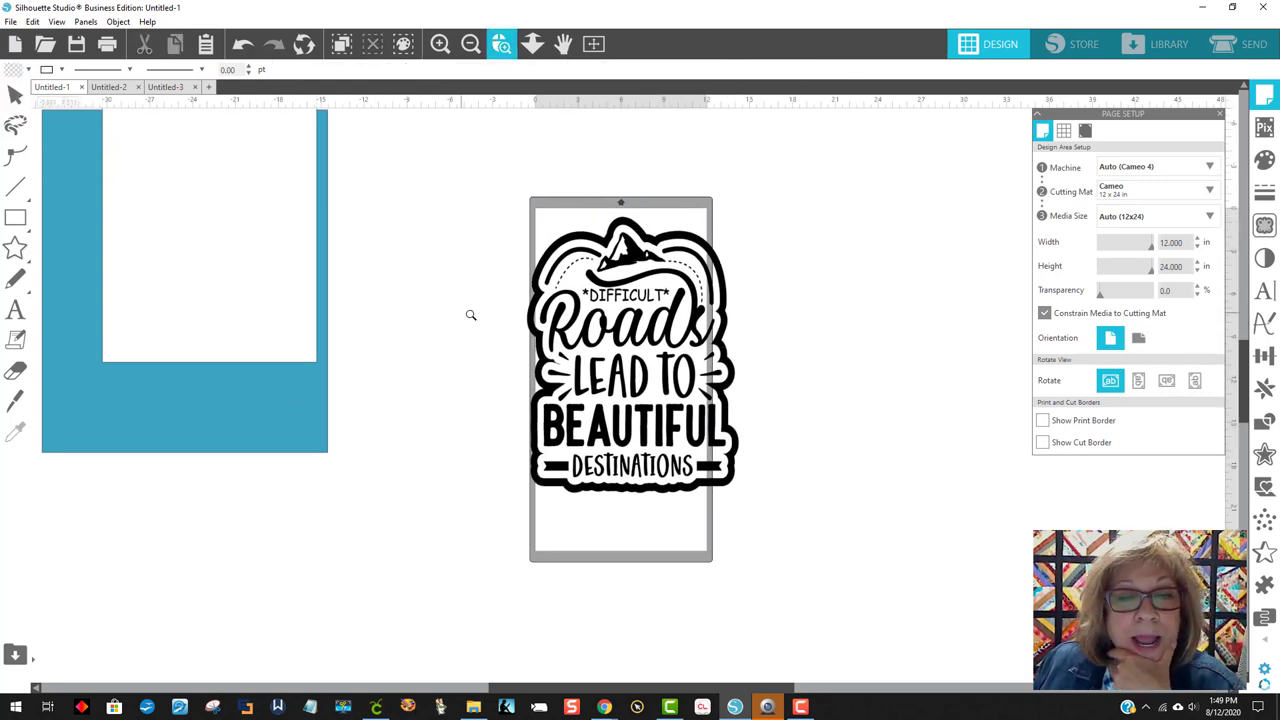
left_click_drag(744, 349, 818, 392)
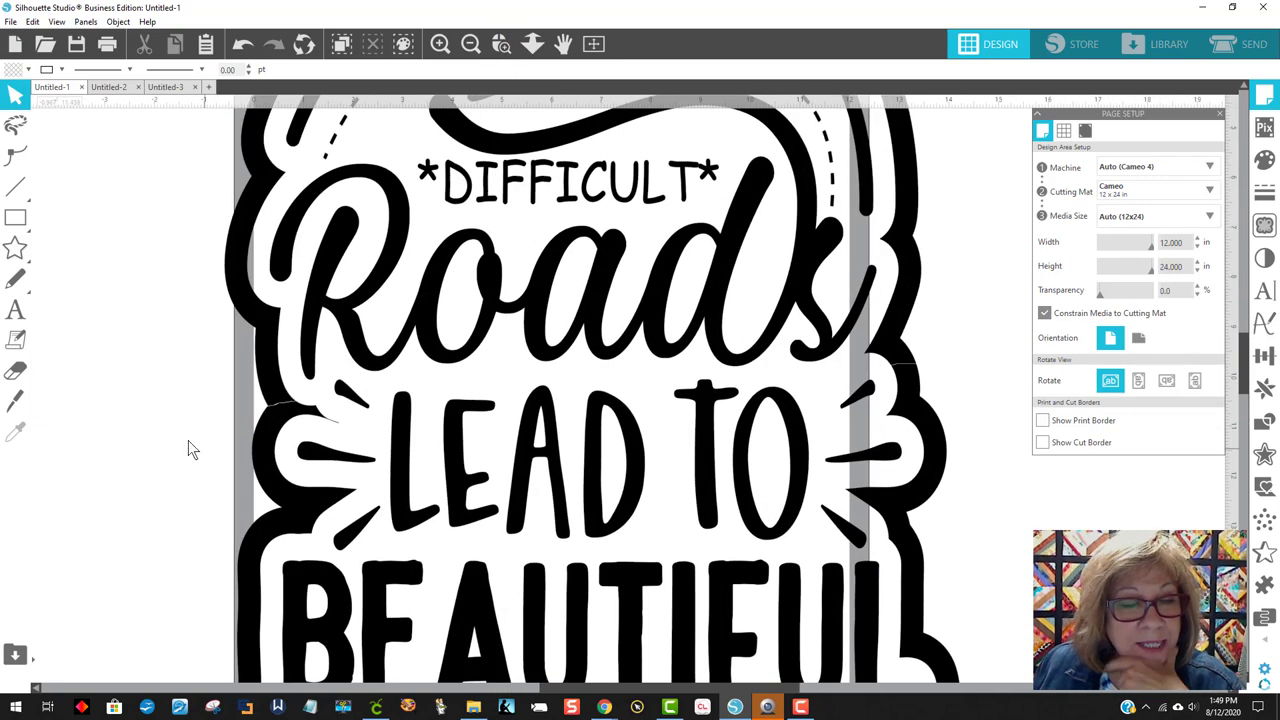
left_click_drag(430, 344, 456, 321)
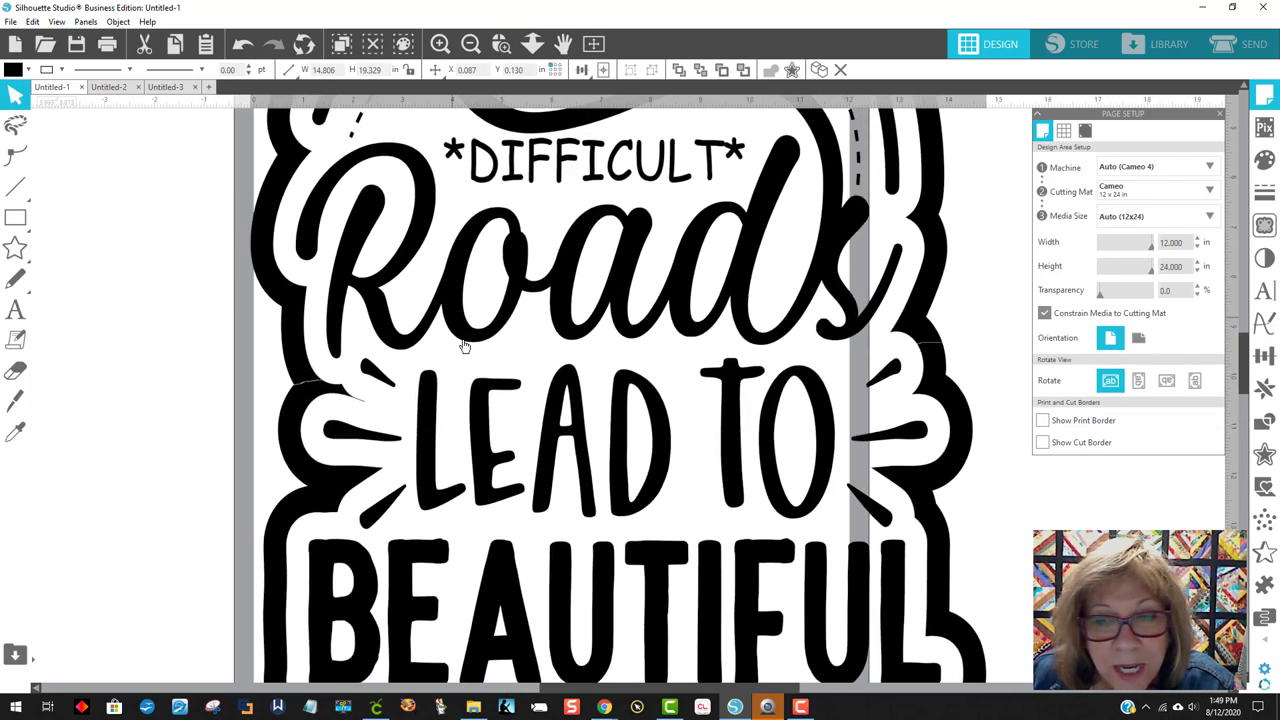
left_click(20, 400)
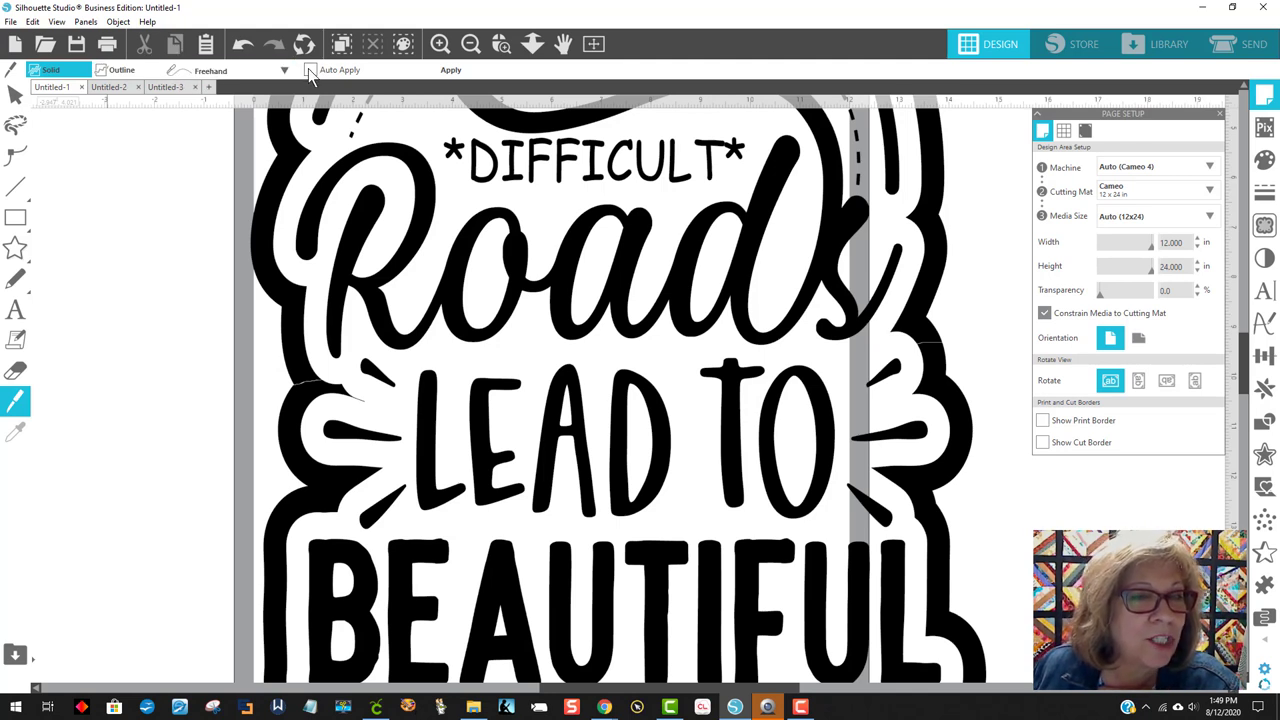
left_click_drag(280, 384, 990, 338)
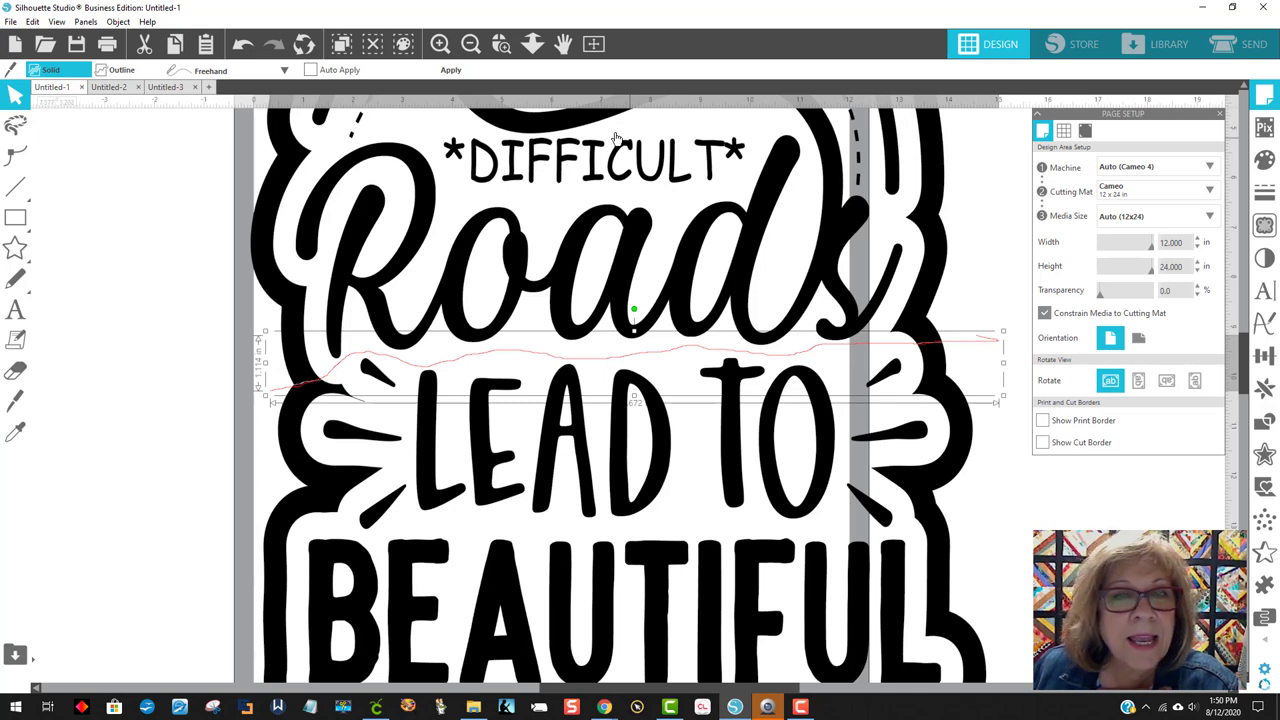
left_click(455, 71)
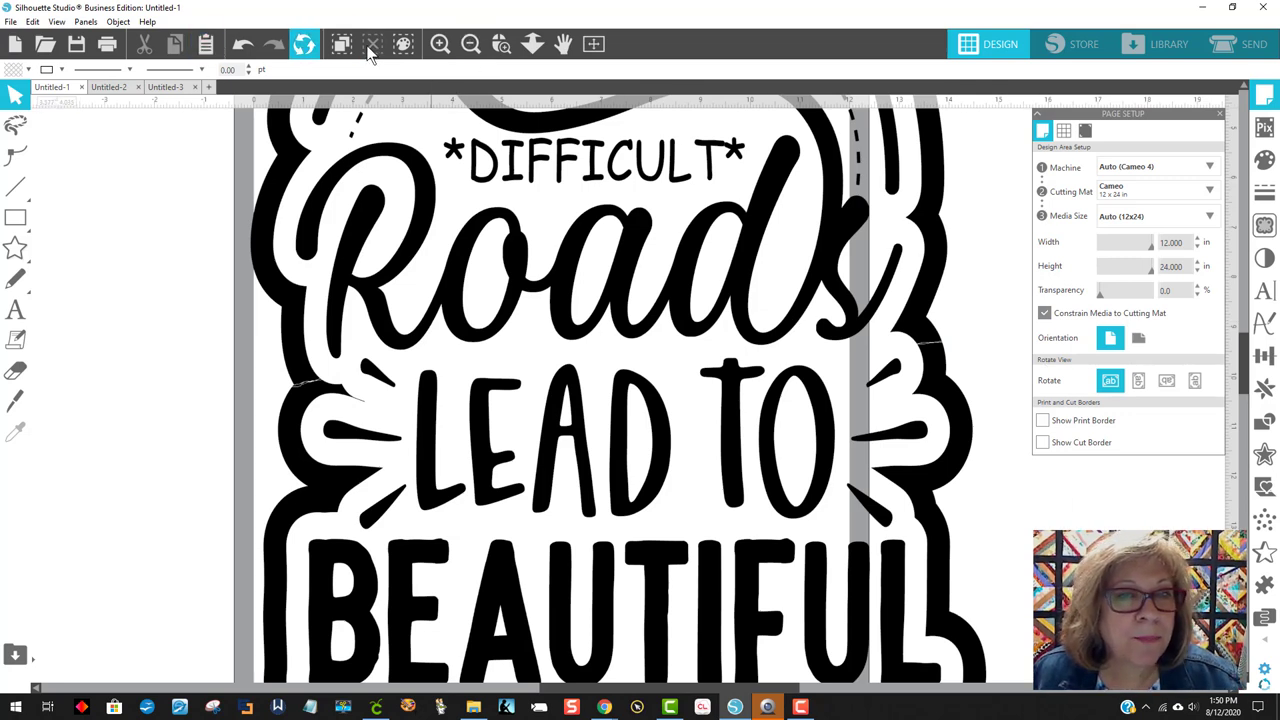
- Zoom out and pull the lower 'LEAD TO' text half away from the 'Roads' half
left_click(471, 44)
left_click(471, 44)
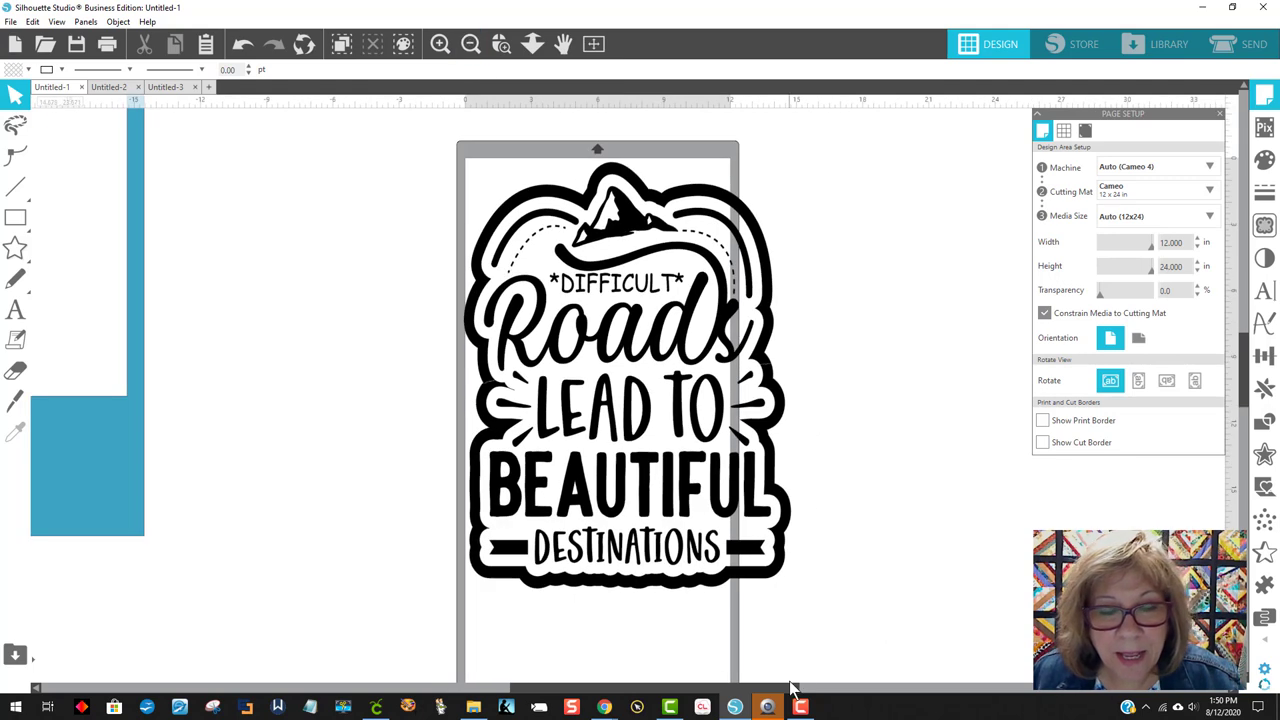
left_click(603, 548)
key("ctrl+a")
right_click(551, 420)
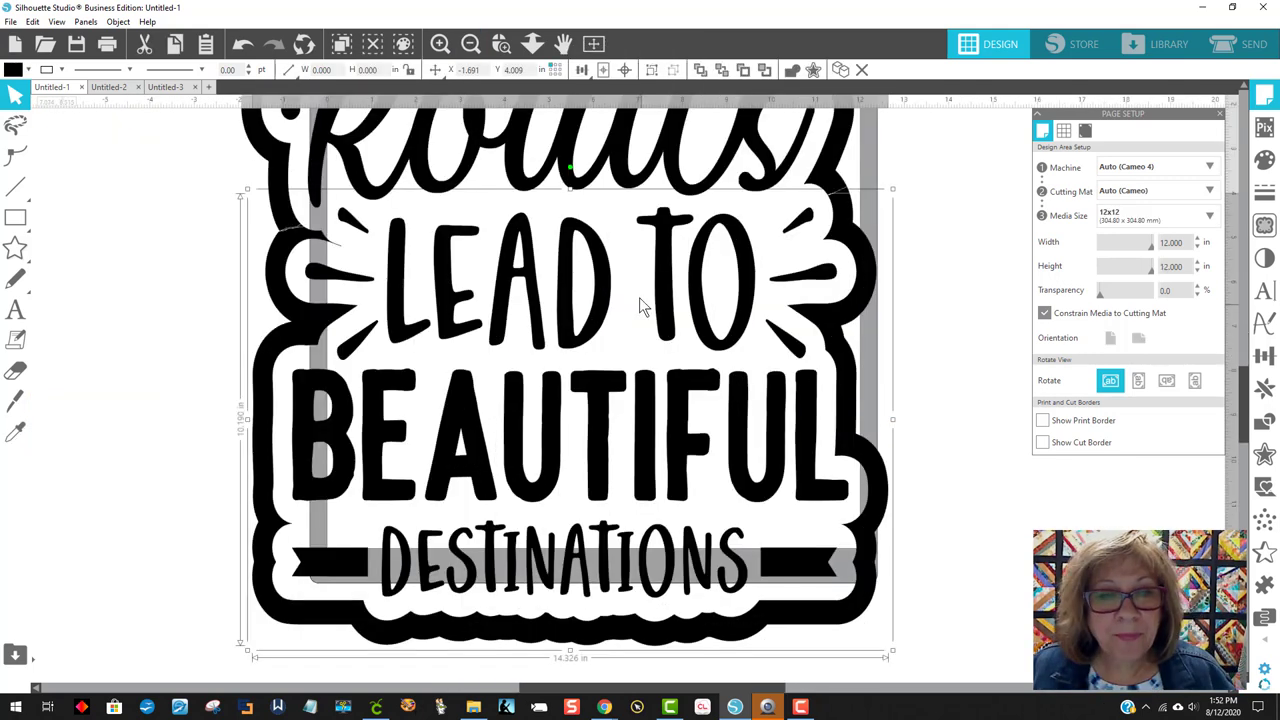
left_click_drag(660, 296, 662, 500)
left_click_drag(882, 308, 381, 187)
- Group the 'Roads' half, make it a compound path, and fill it black
right_click(381, 187)
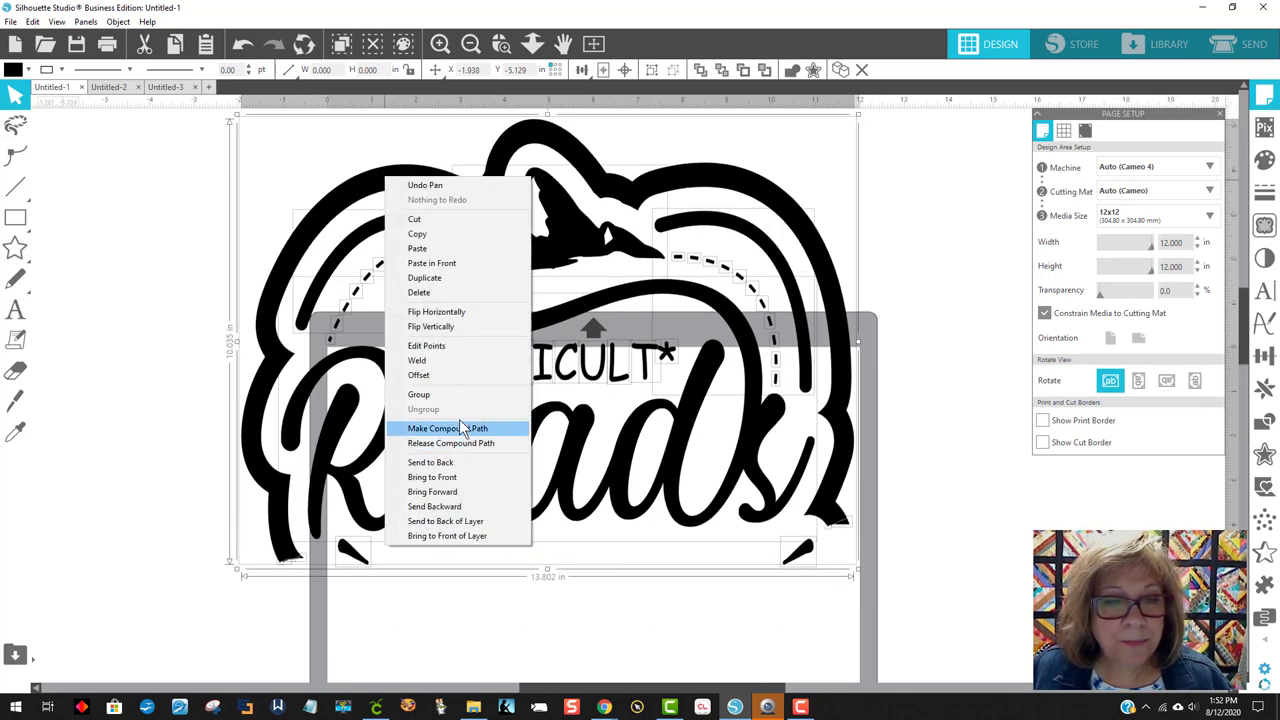
left_click(455, 398)
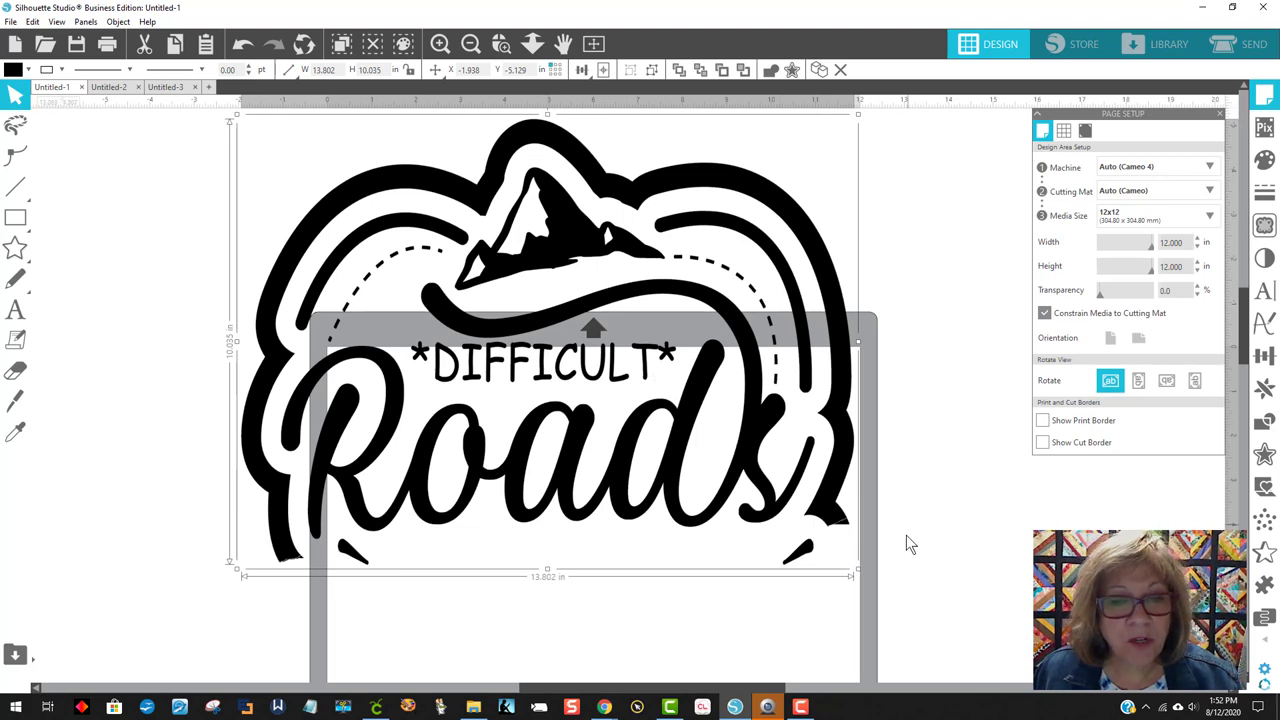
right_click(329, 214)
left_click(372, 461)
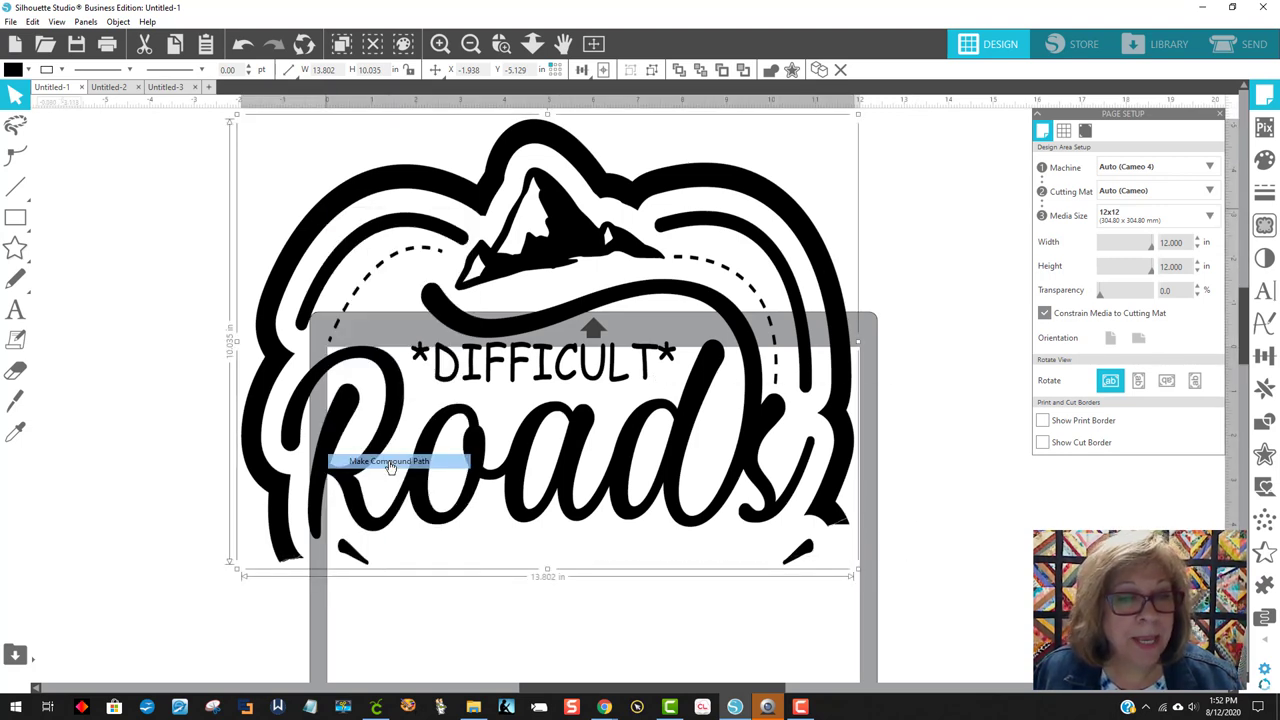
left_click(16, 71)
left_click(27, 90)
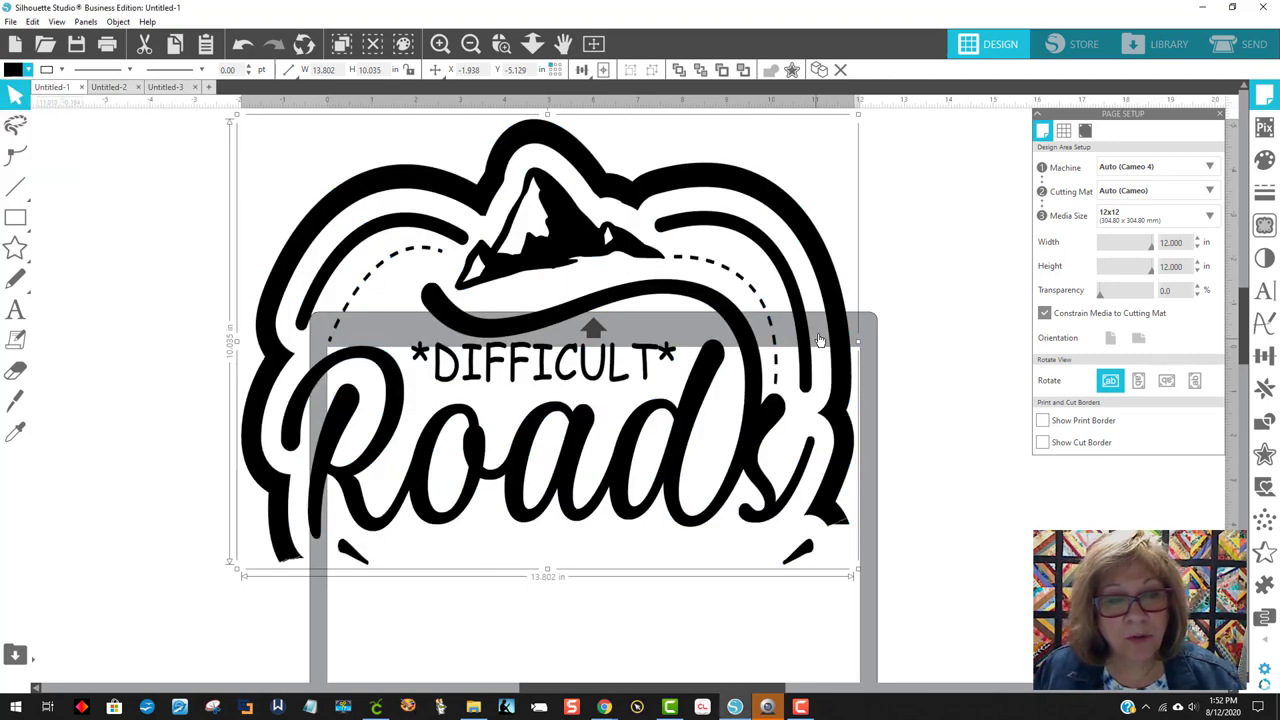
- Make the lower 'LEAD TO BEAUTIFUL DESTINATIONS' half a compound path filled black
scroll(833, 403, "down", 3)
scroll(831, 405, "down", 4)
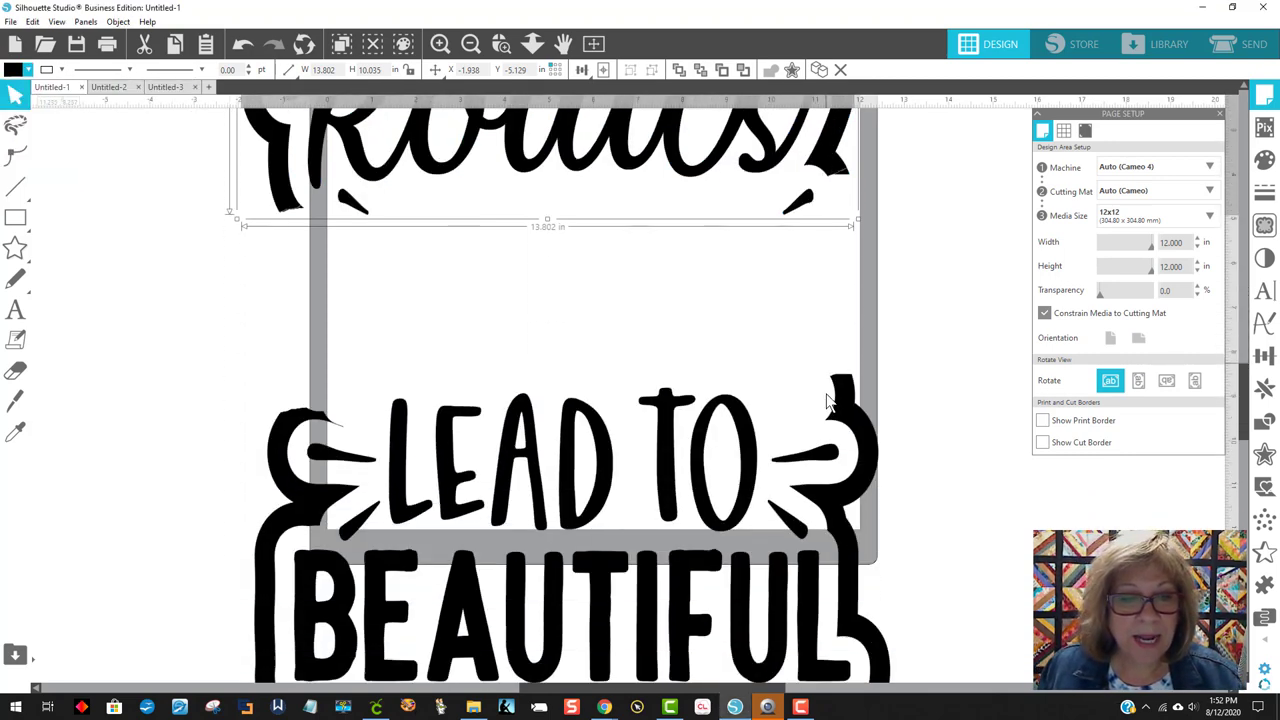
scroll(822, 594, "down", 2)
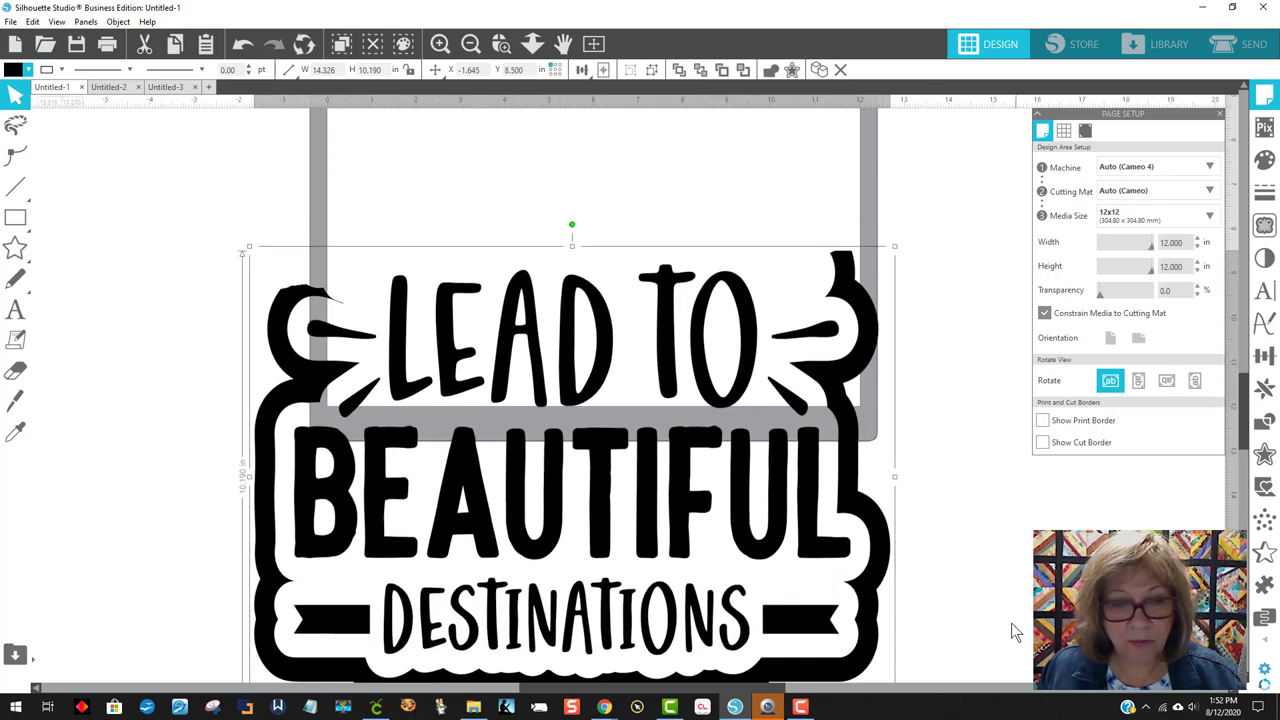
right_click(508, 434)
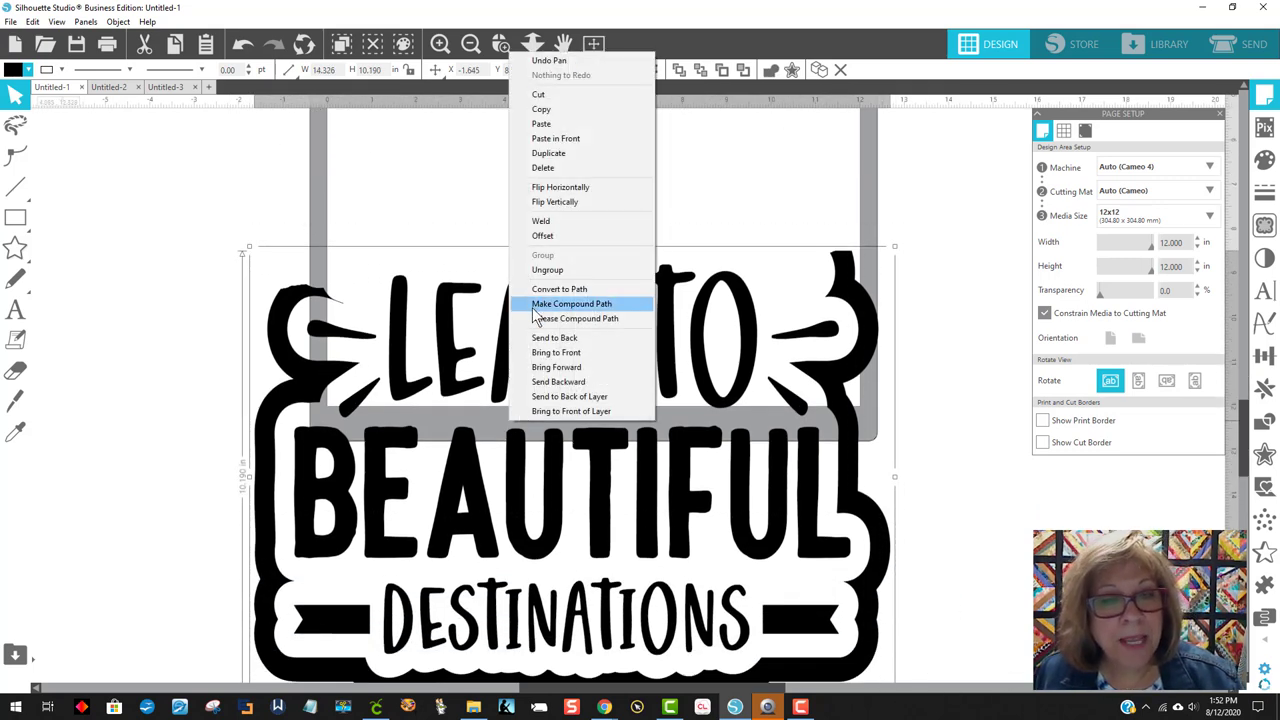
left_click(563, 306)
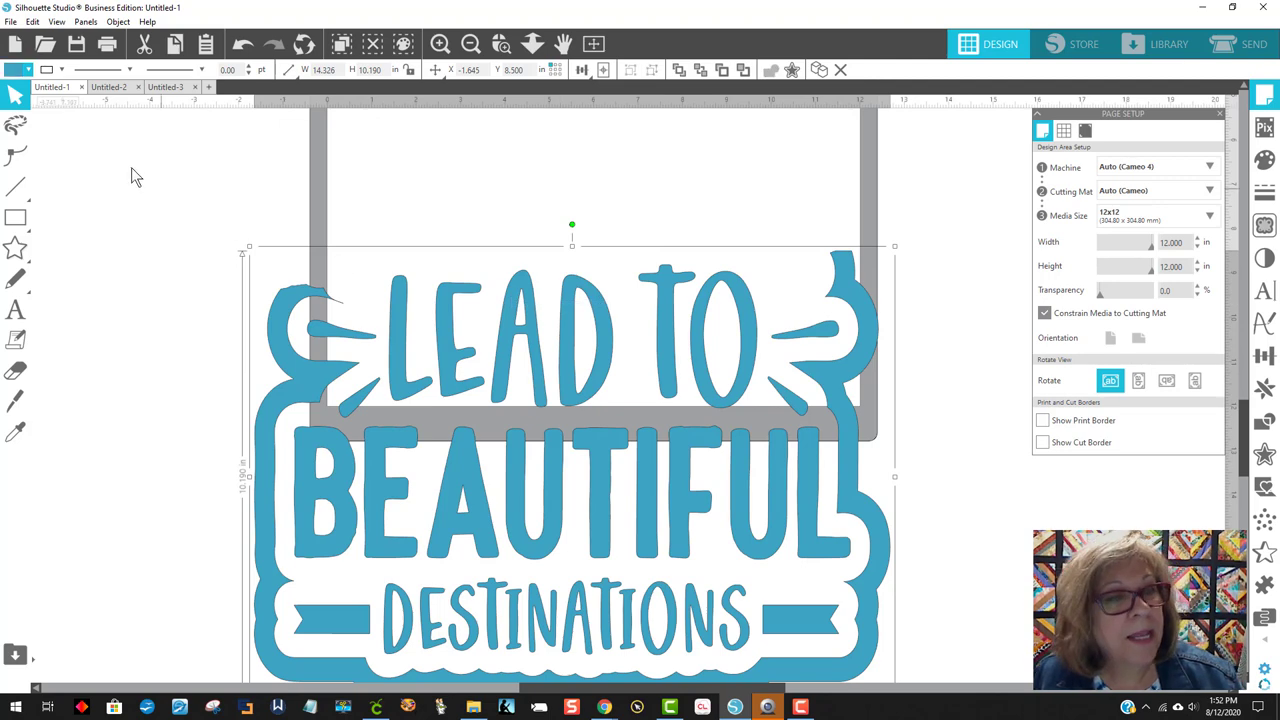
left_click(12, 71)
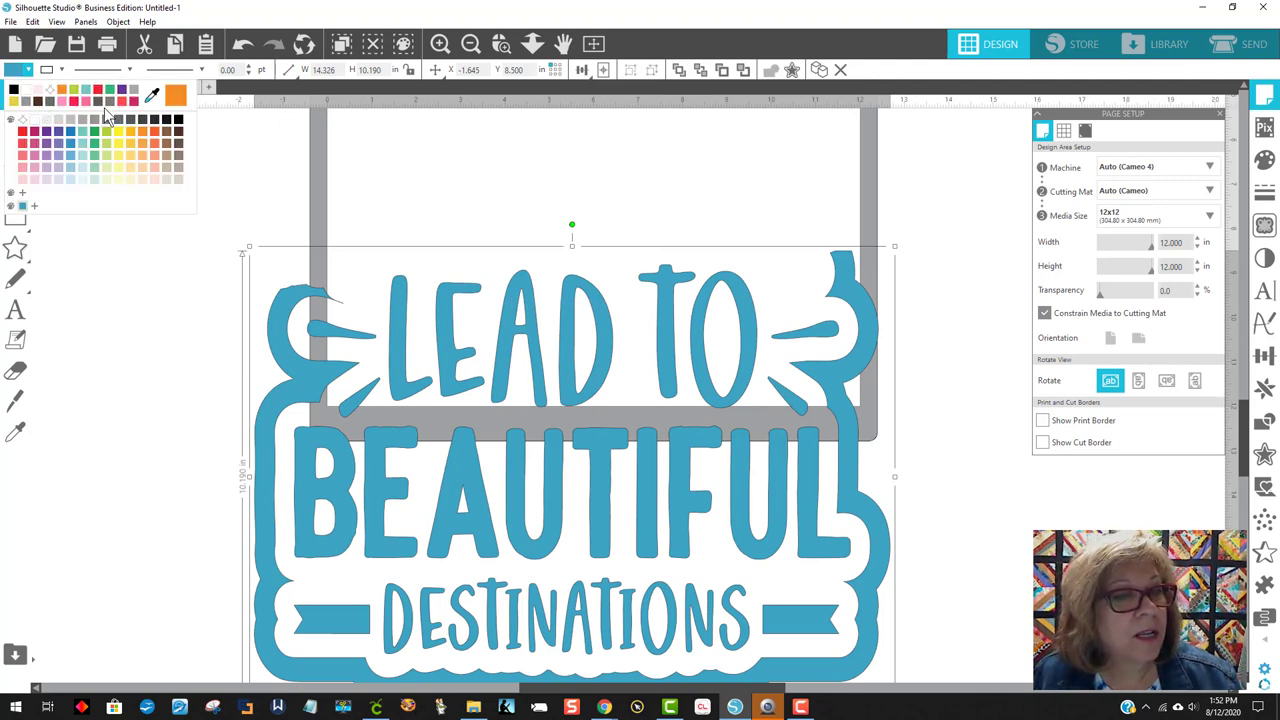
left_click(177, 120)
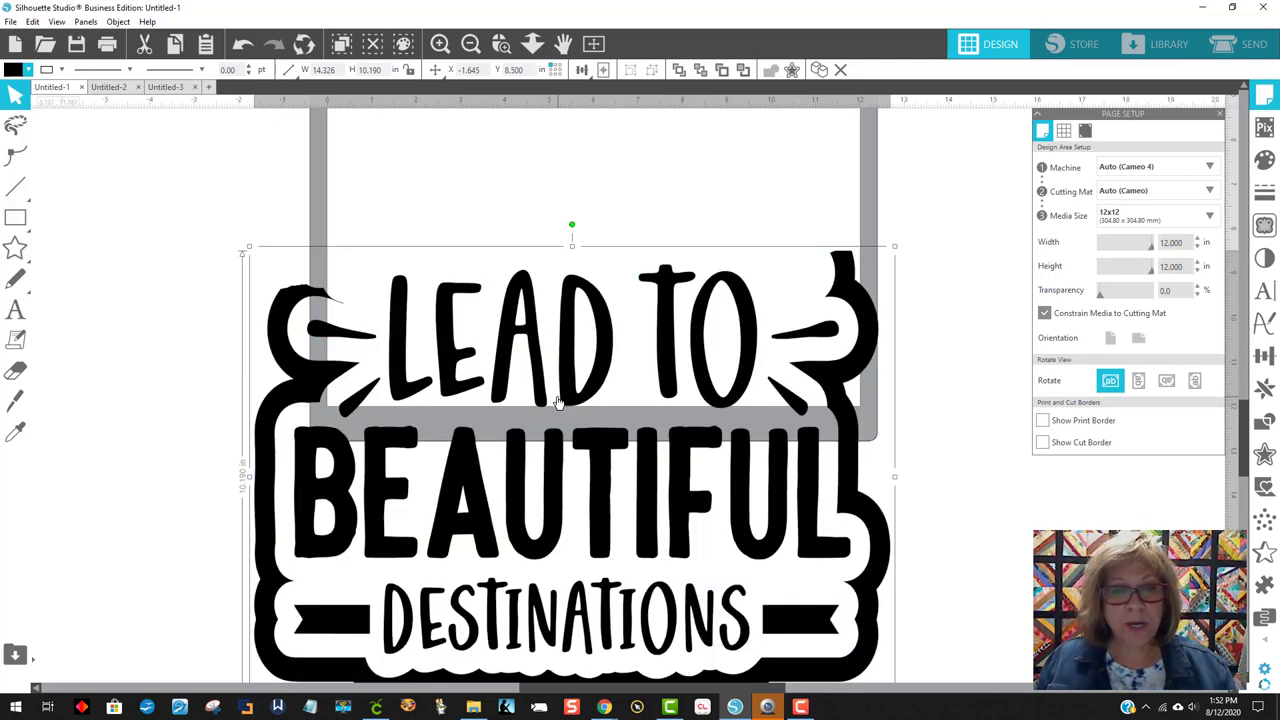
- Park the Lead to Beautiful piece left of the mat; rotate the Roads piece 90° and move it left
left_click(471, 43)
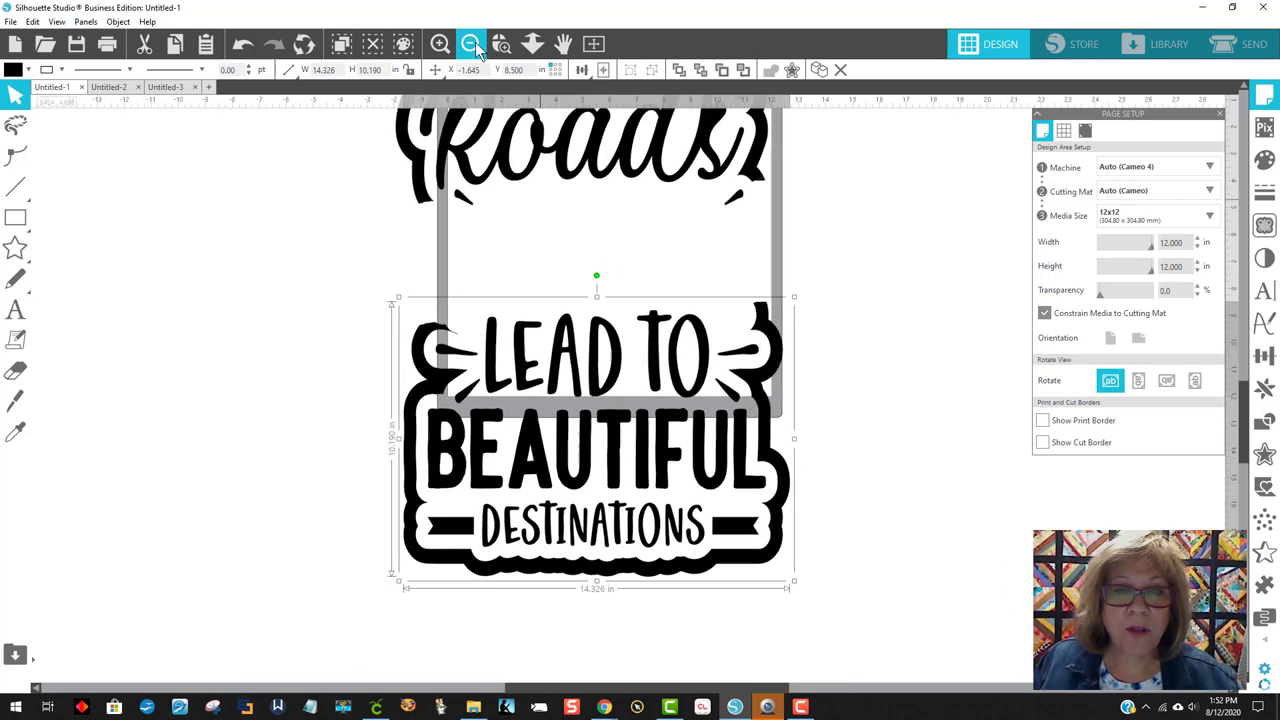
left_click_drag(584, 338, 184, 331)
left_click_drag(632, 142, 629, 241)
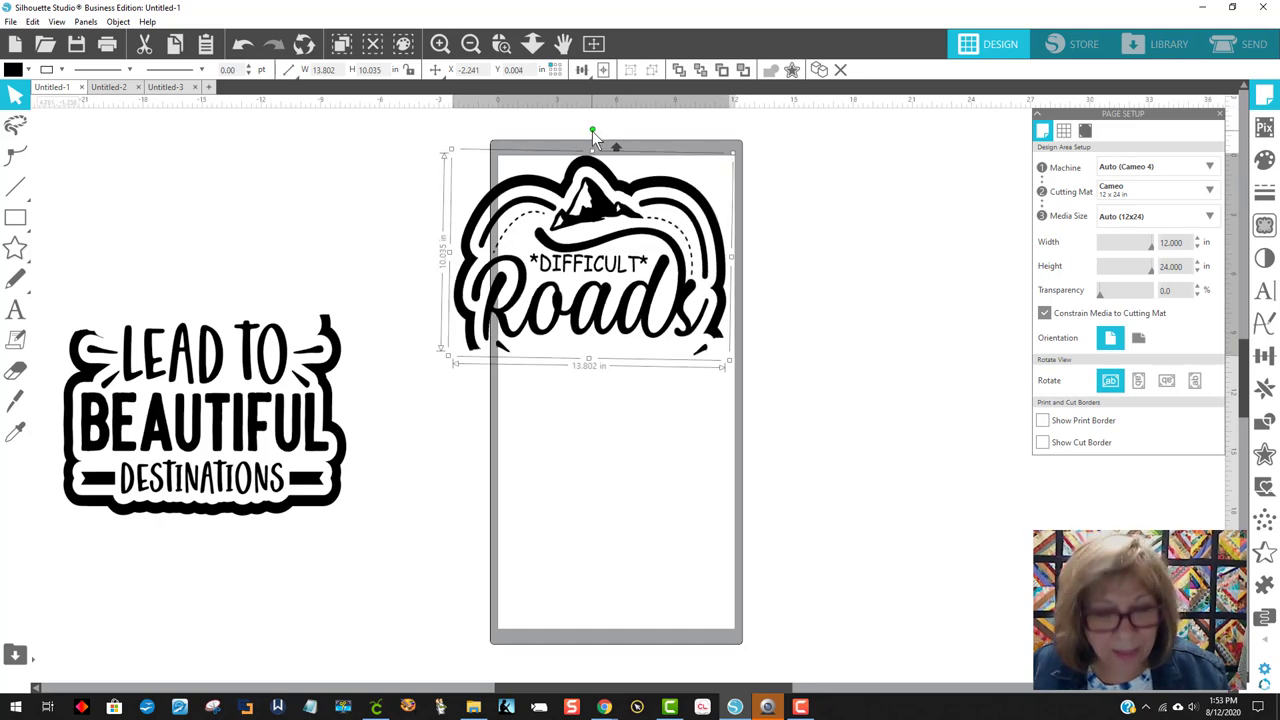
left_click_drag(592, 130, 677, 311)
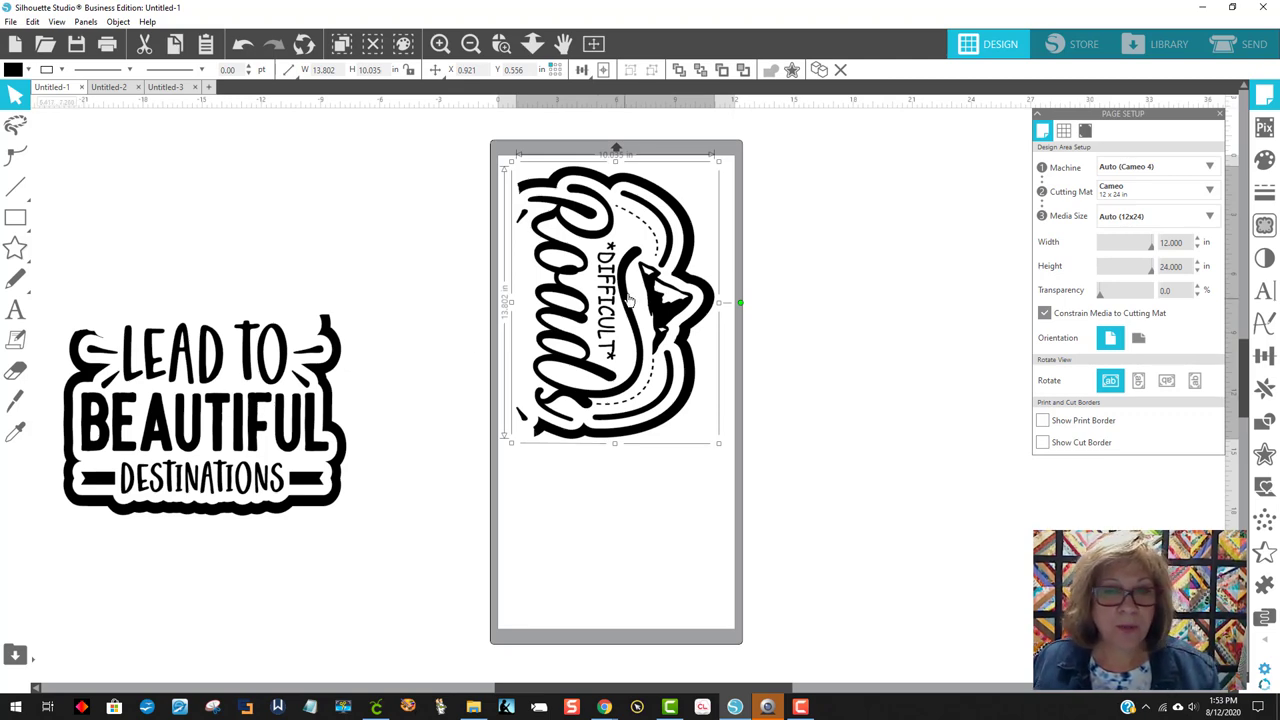
left_click_drag(633, 285, 297, 246)
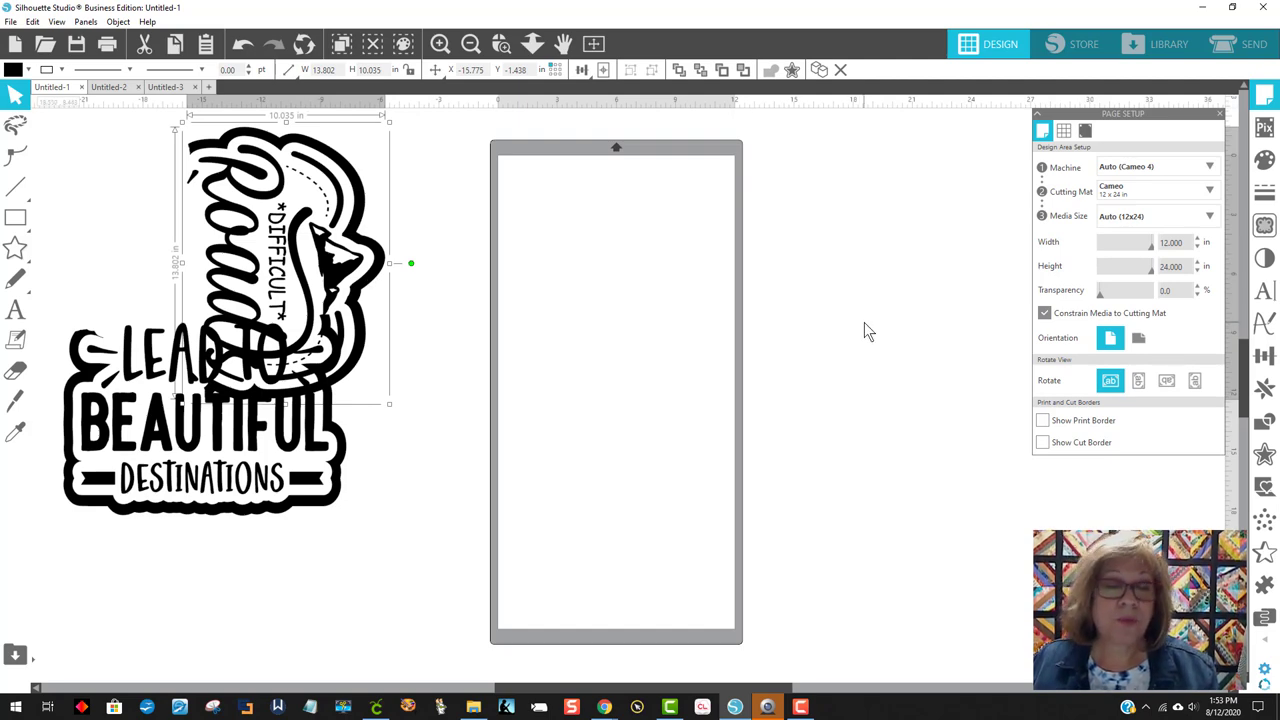